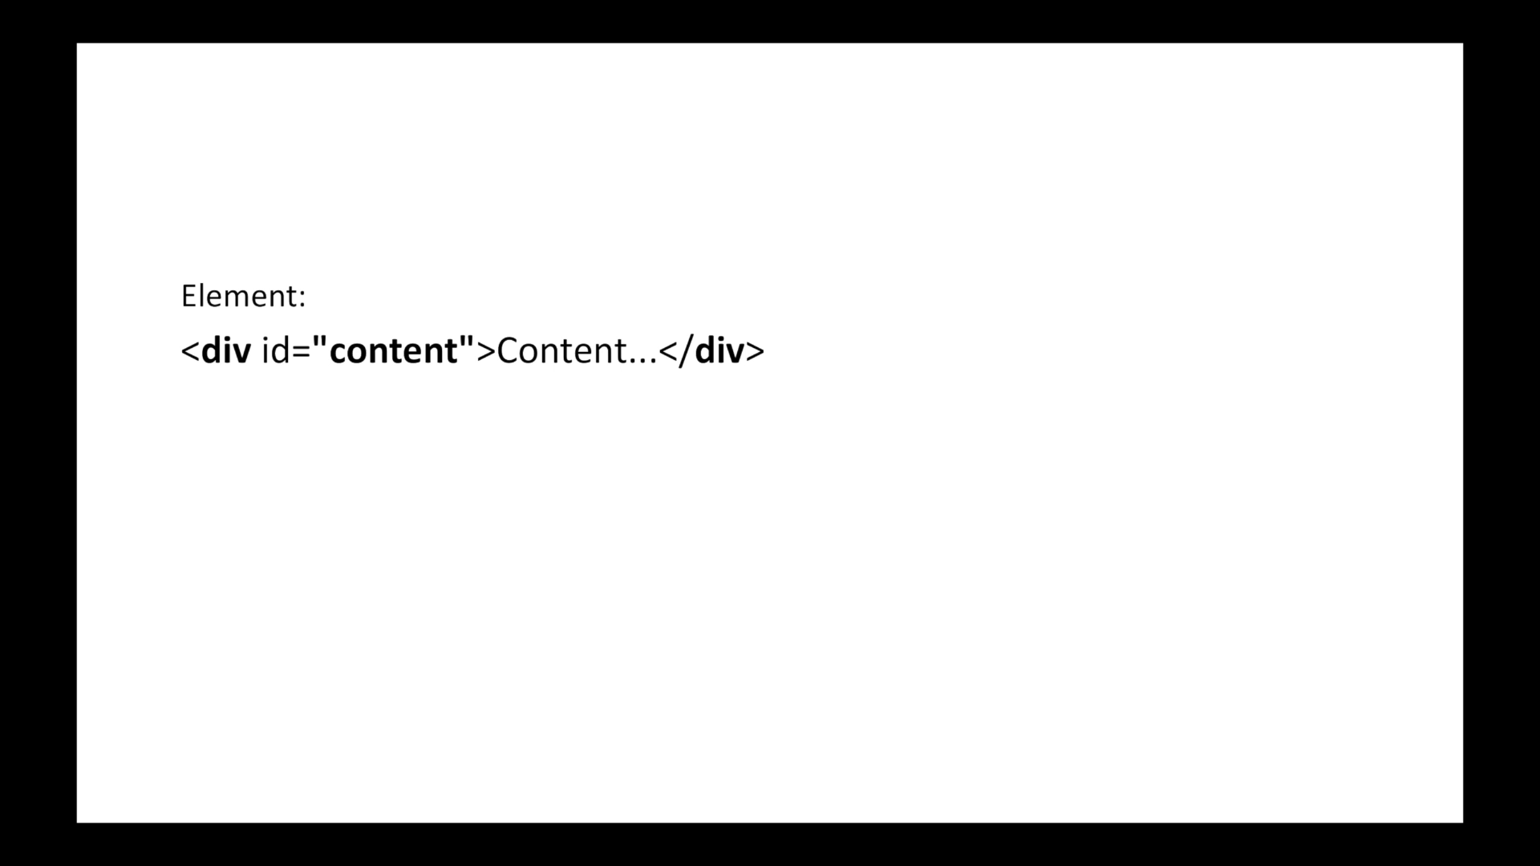
# Step: Advance the slideshow to show div#content and #content as selectors for the content div
pyautogui.press('Right')
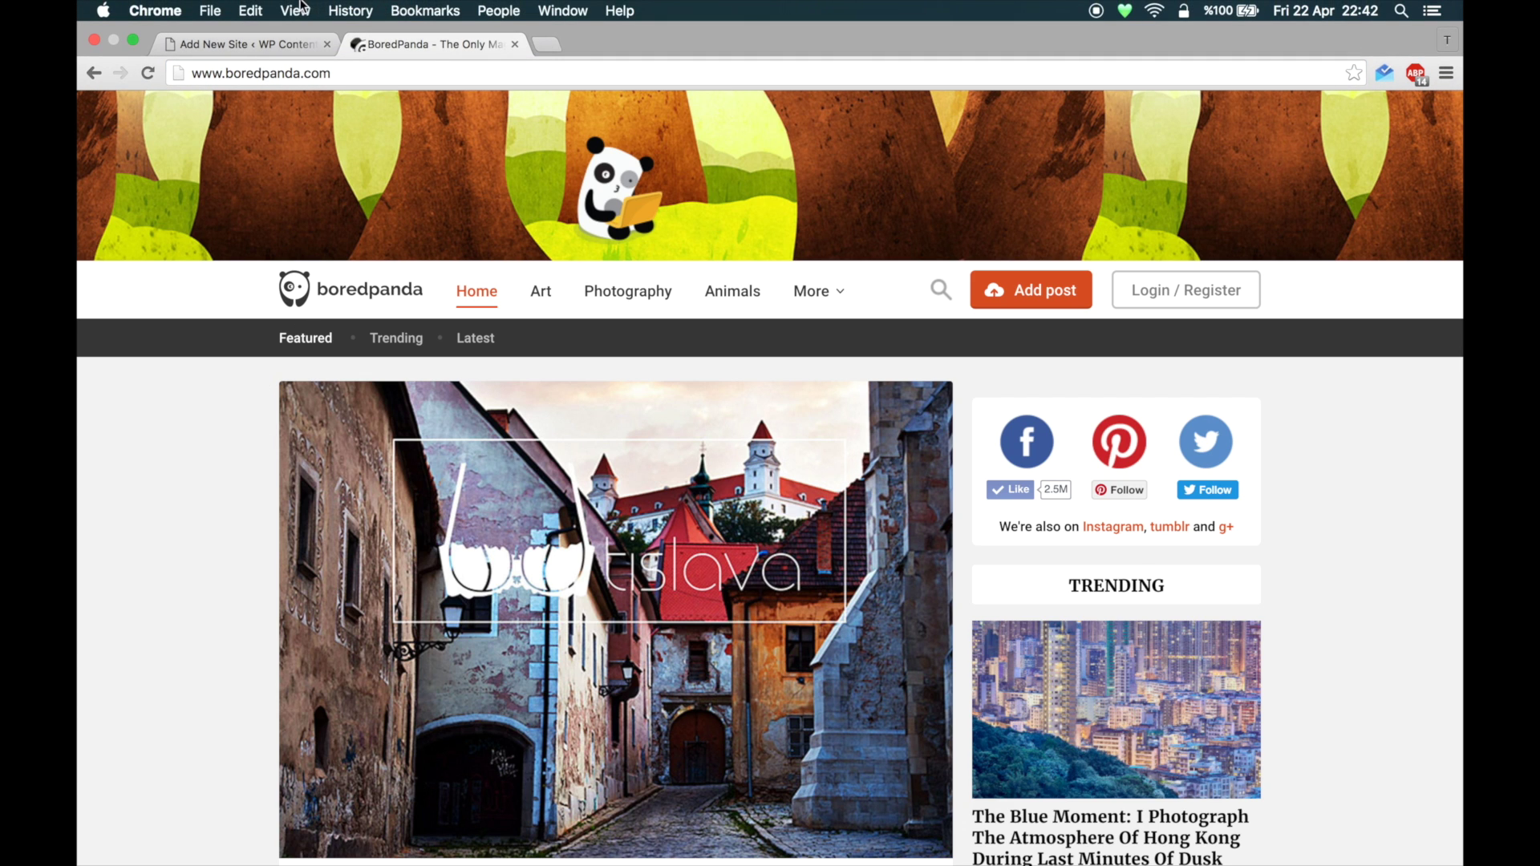
# Step: Open Chrome Developer Tools on the Bored Panda homepage with body selected and the console hidden
pyautogui.click(295, 11)
pyautogui.moveTo(361, 233)
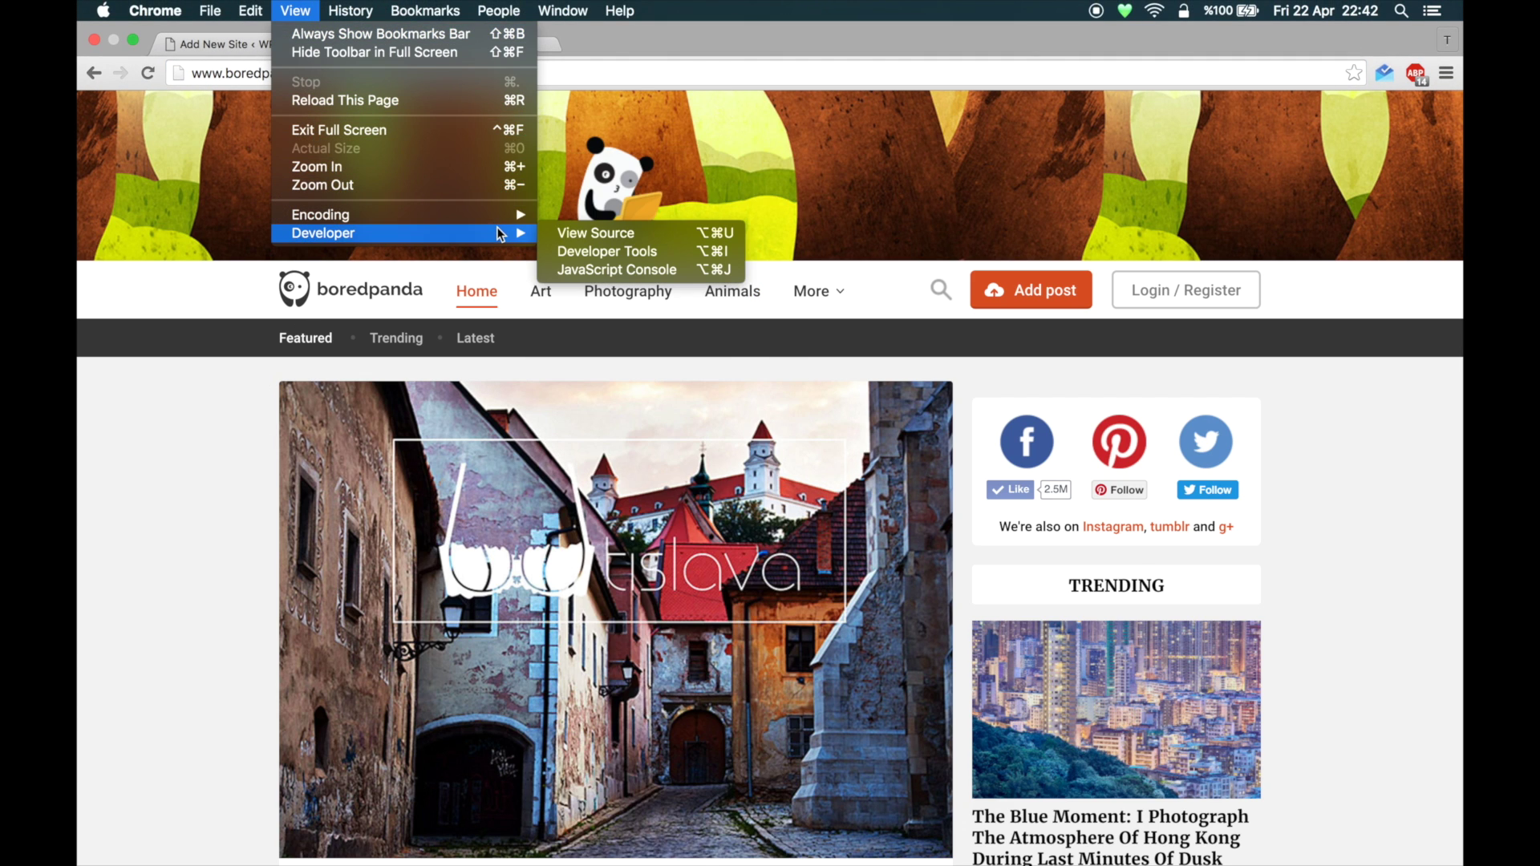
pyautogui.click(596, 256)
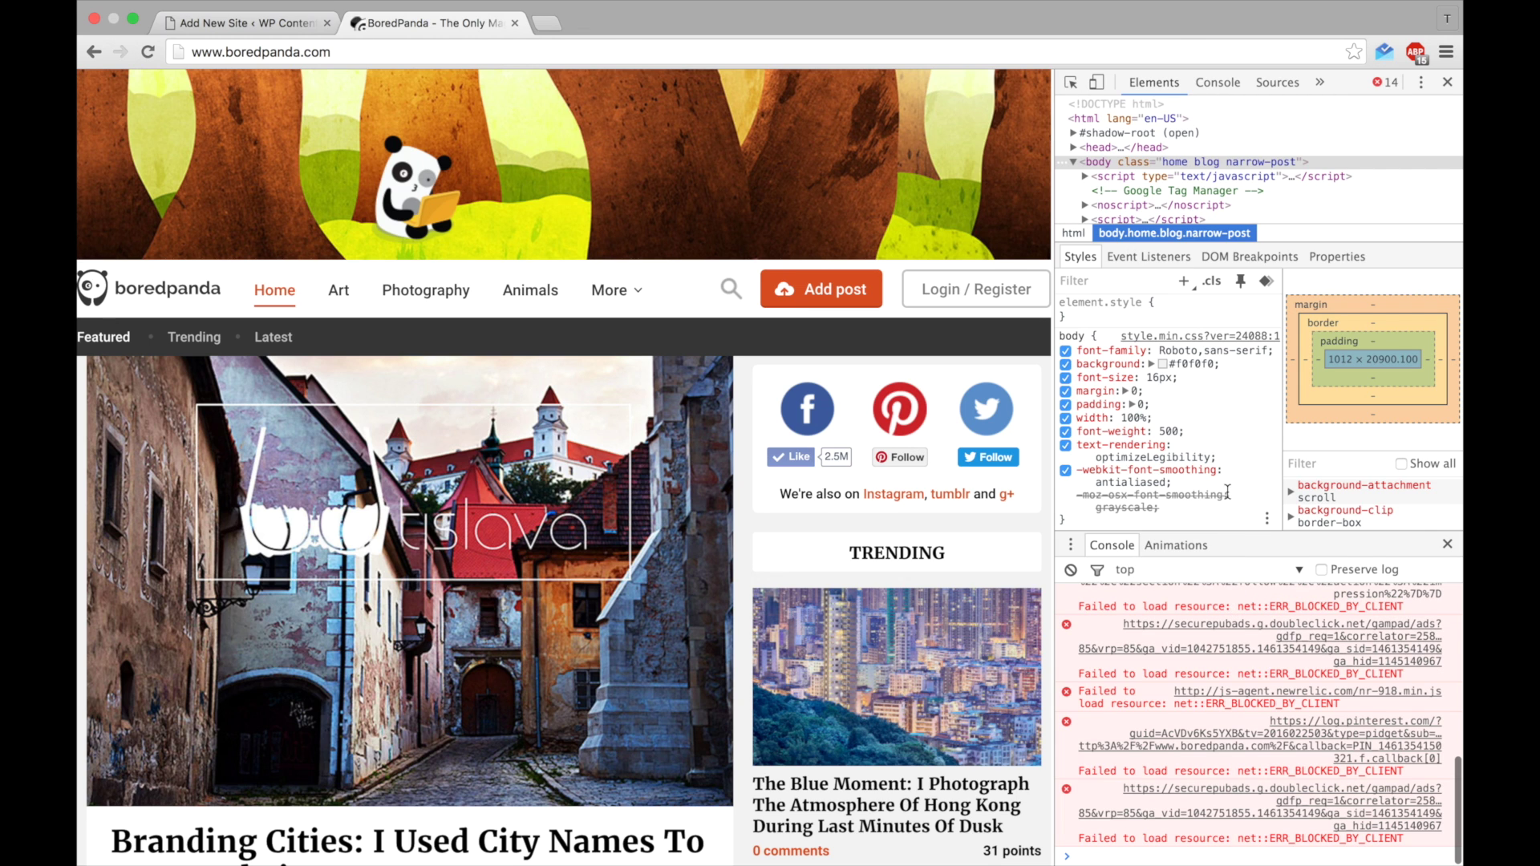
pyautogui.click(1187, 162)
pyautogui.press('Escape')
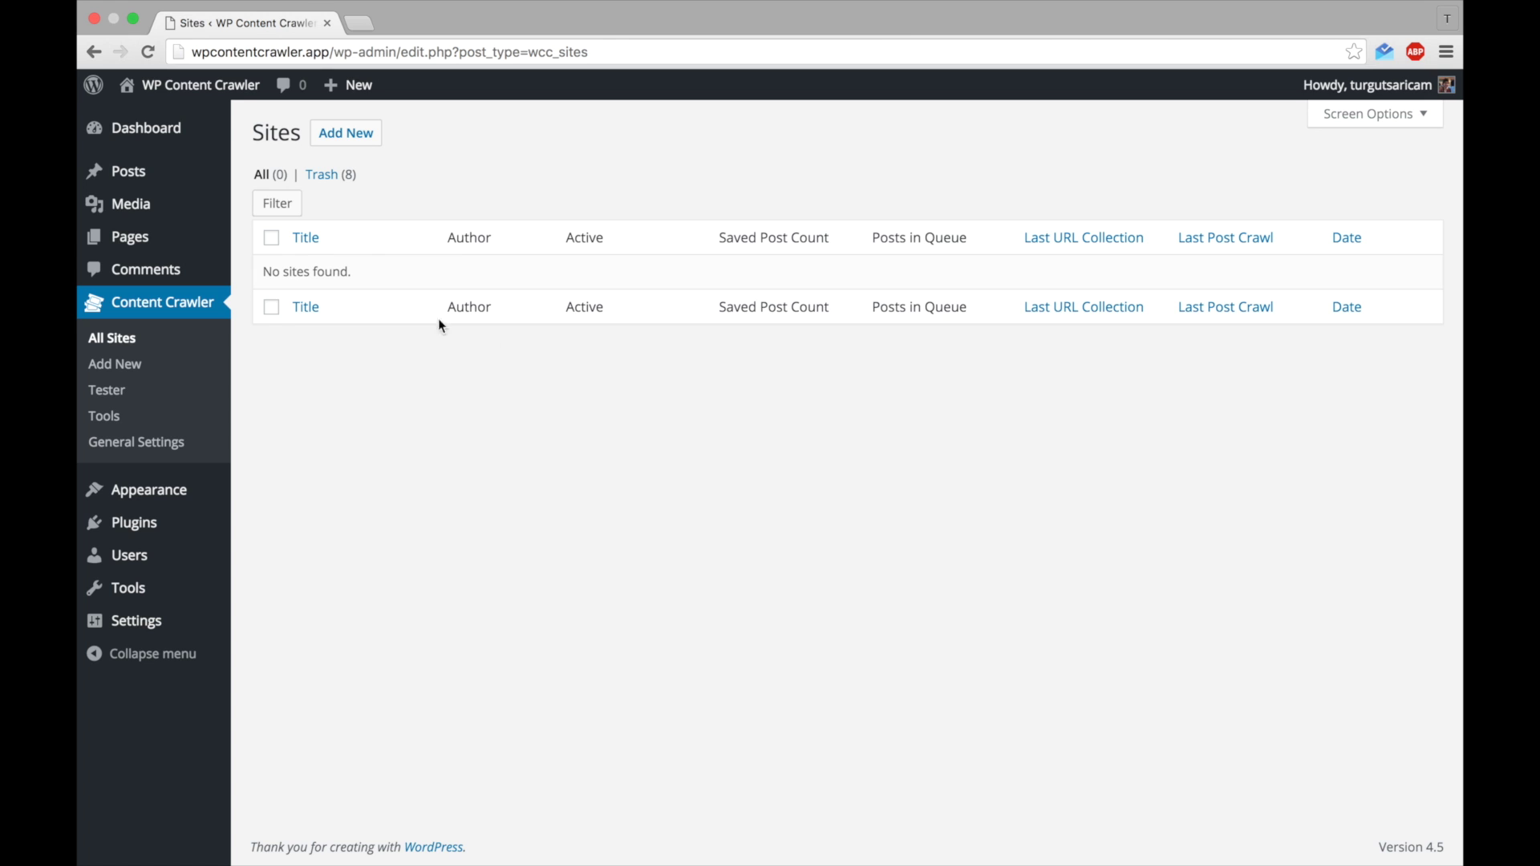
pyautogui.click(350, 136)
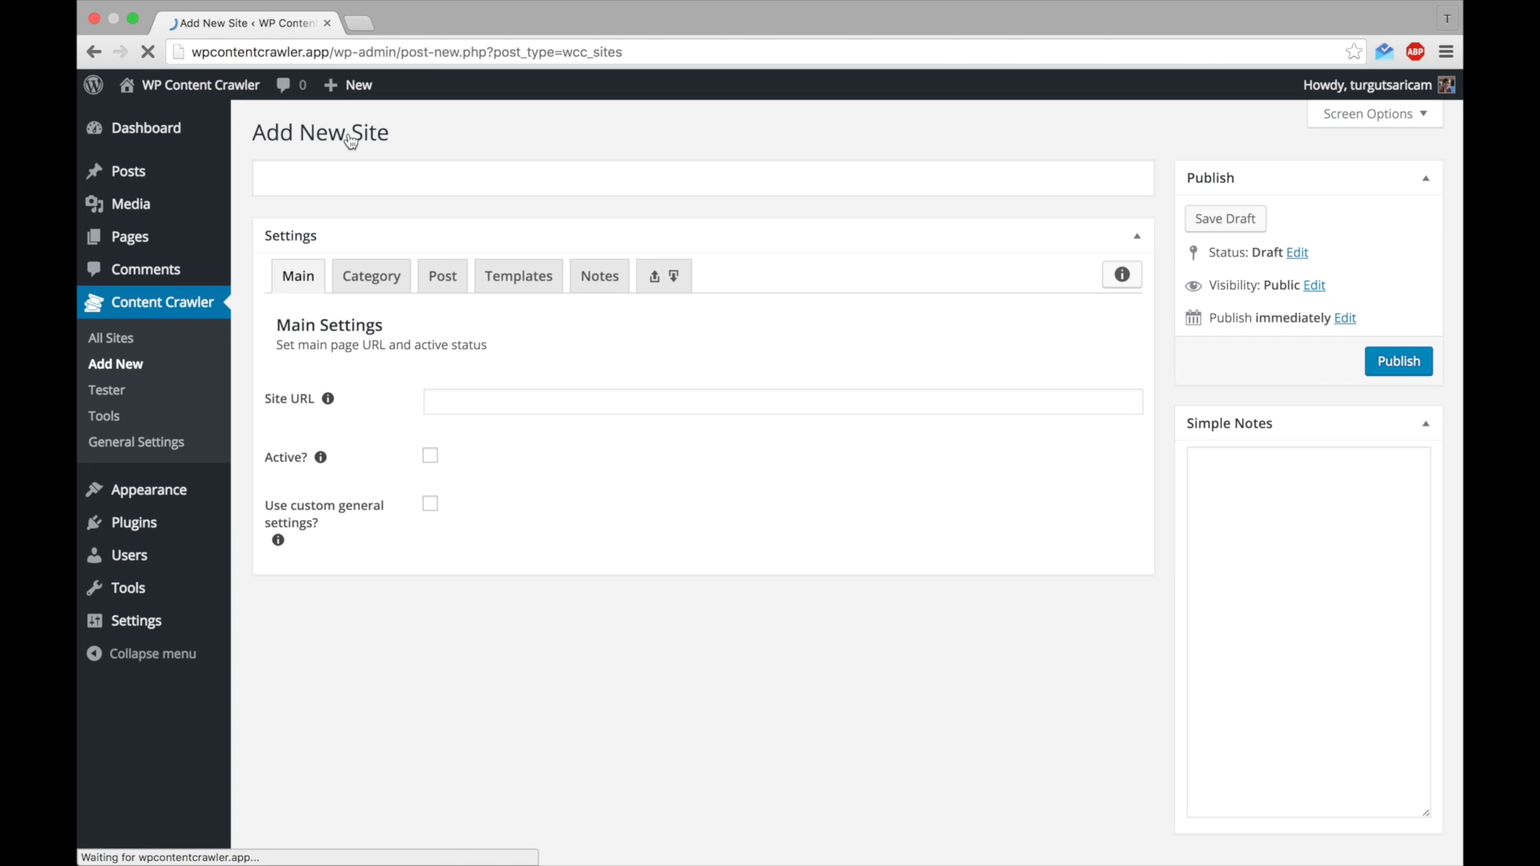
pyautogui.write('Bor')
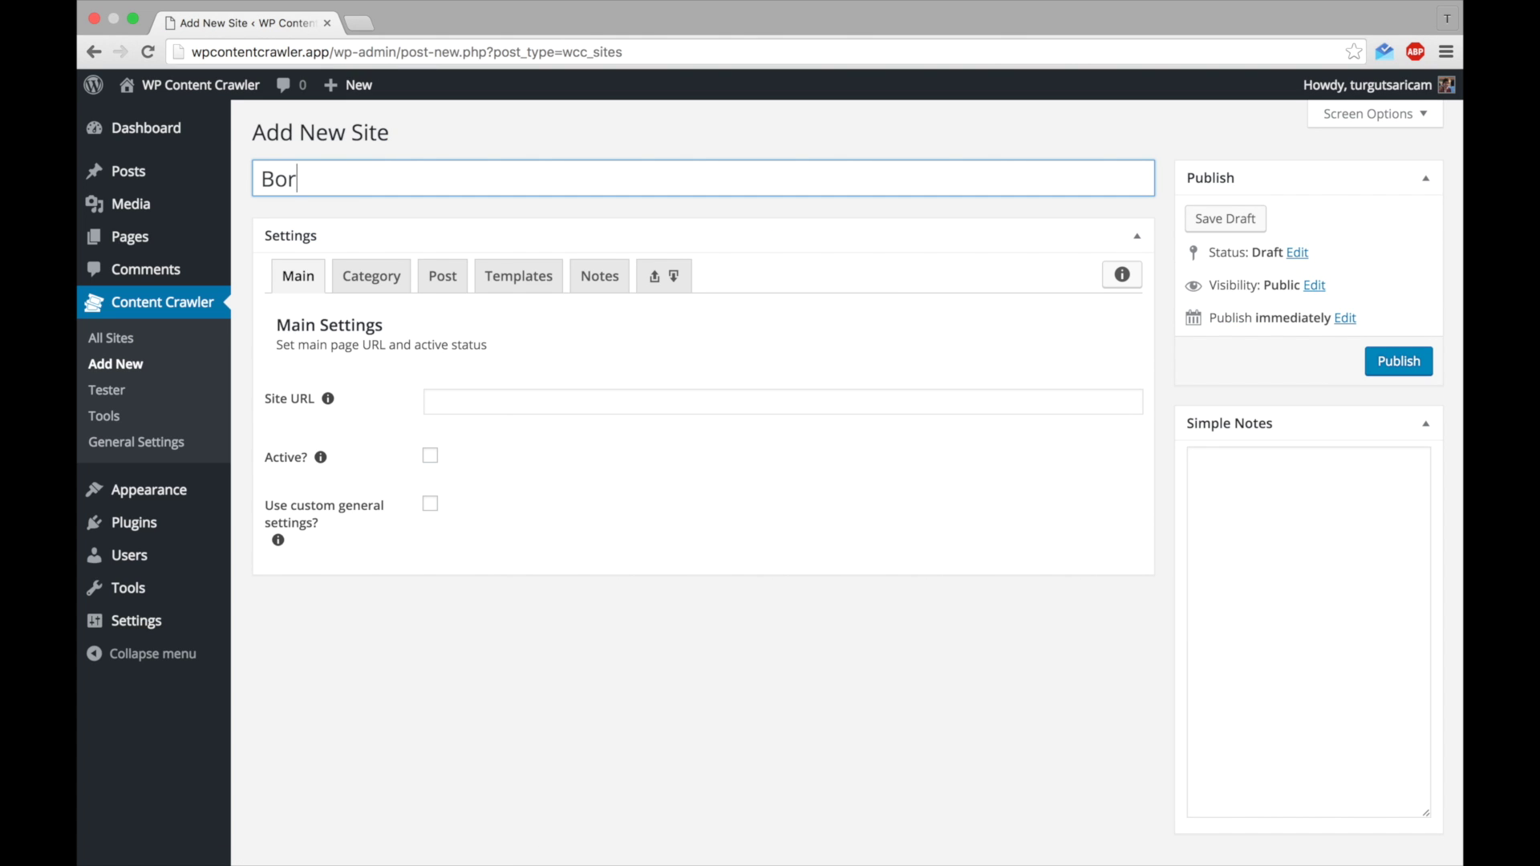
pyautogui.write('ed Panda')
pyautogui.press('super+t')
pyautogui.write('boredpanda.com')
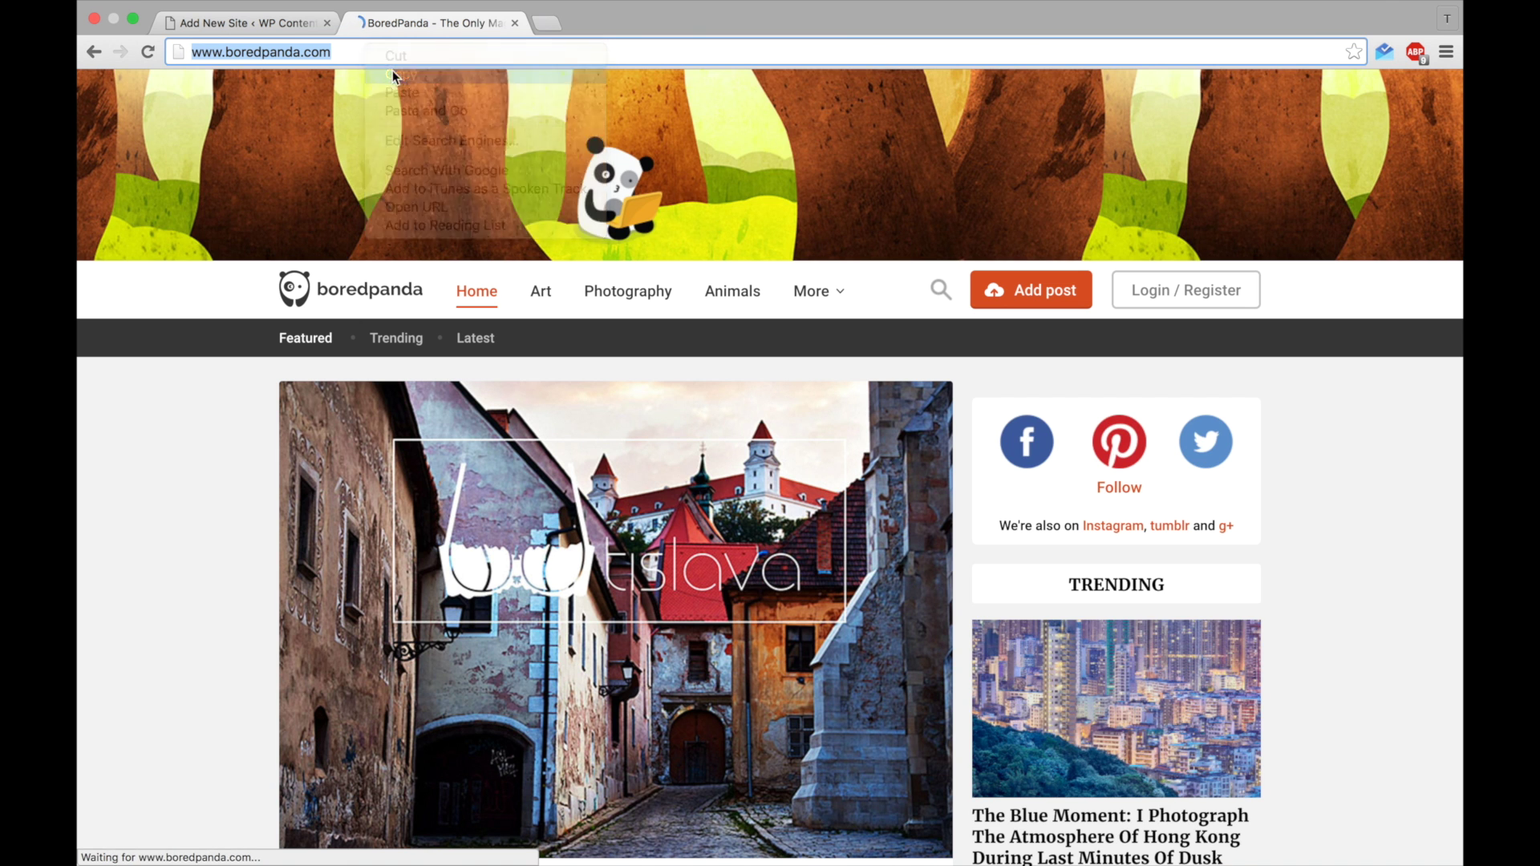
pyautogui.click(305, 23)
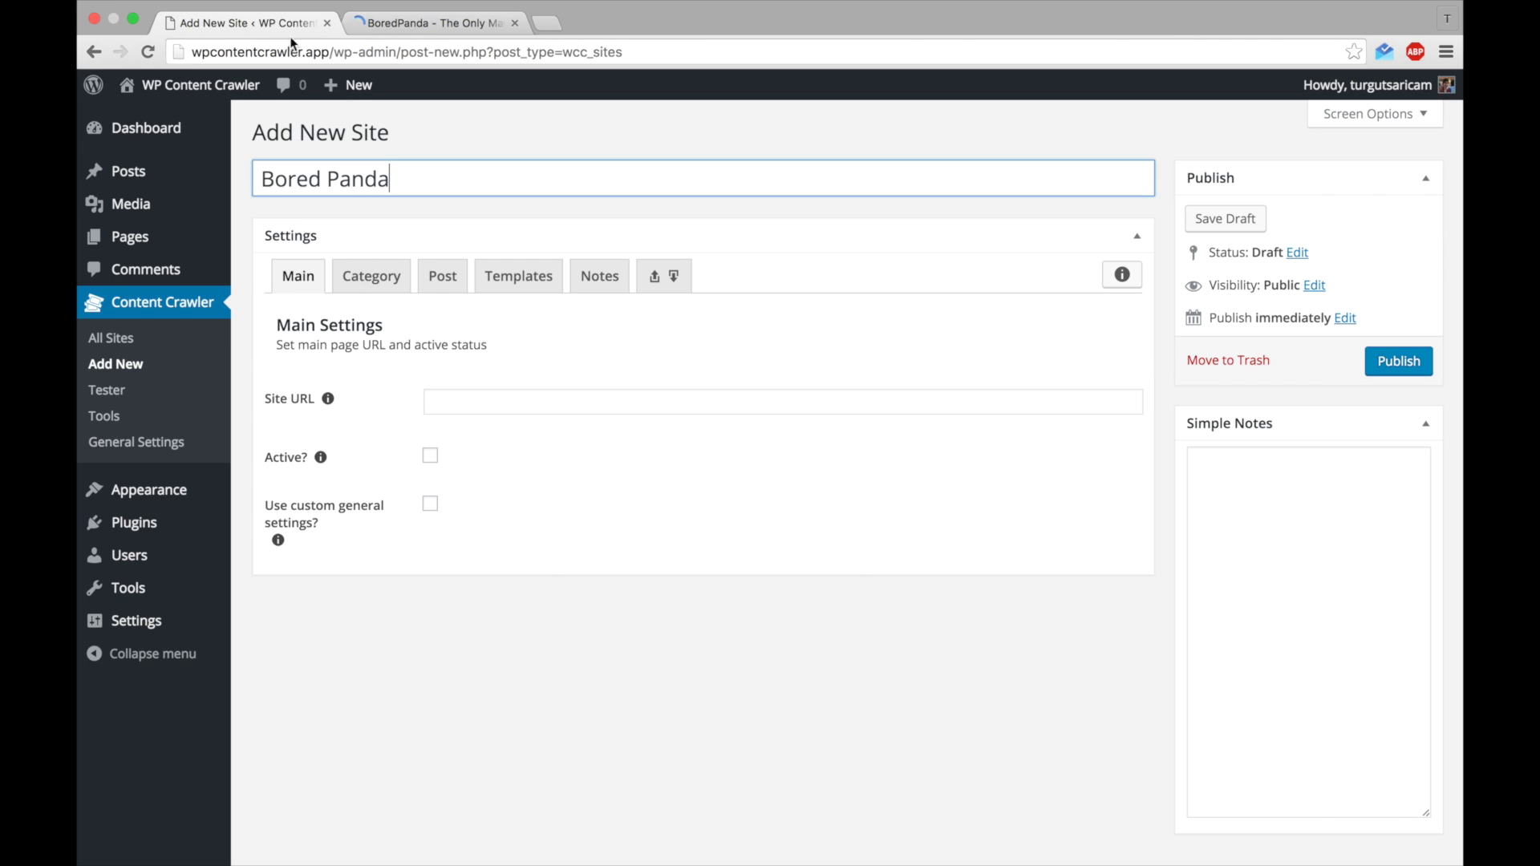
pyautogui.click(481, 401)
pyautogui.hotkey('ctrl', 'v')
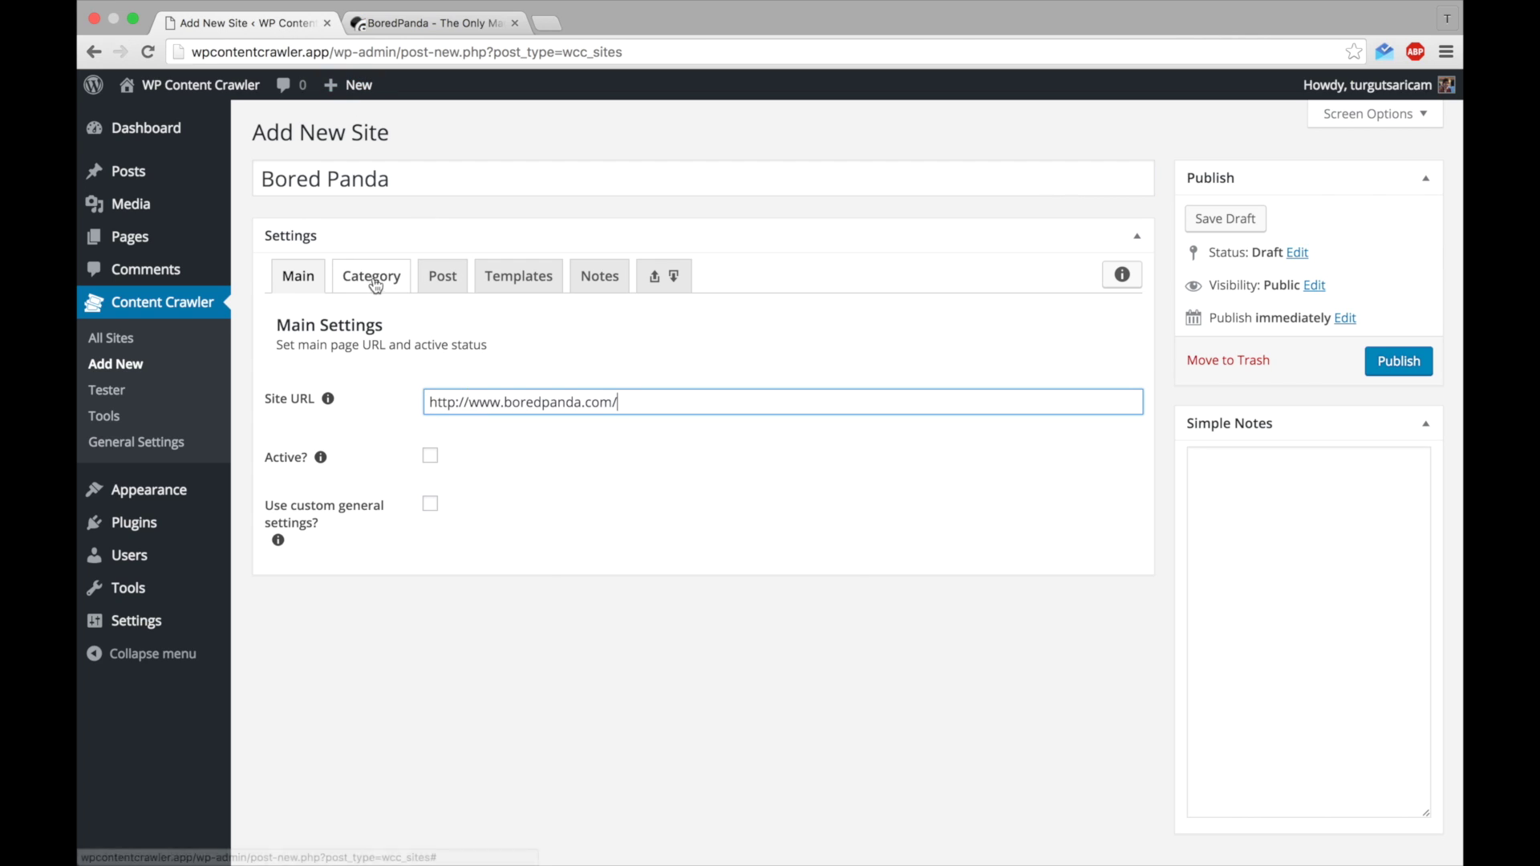
pyautogui.click(370, 278)
pyautogui.click(399, 22)
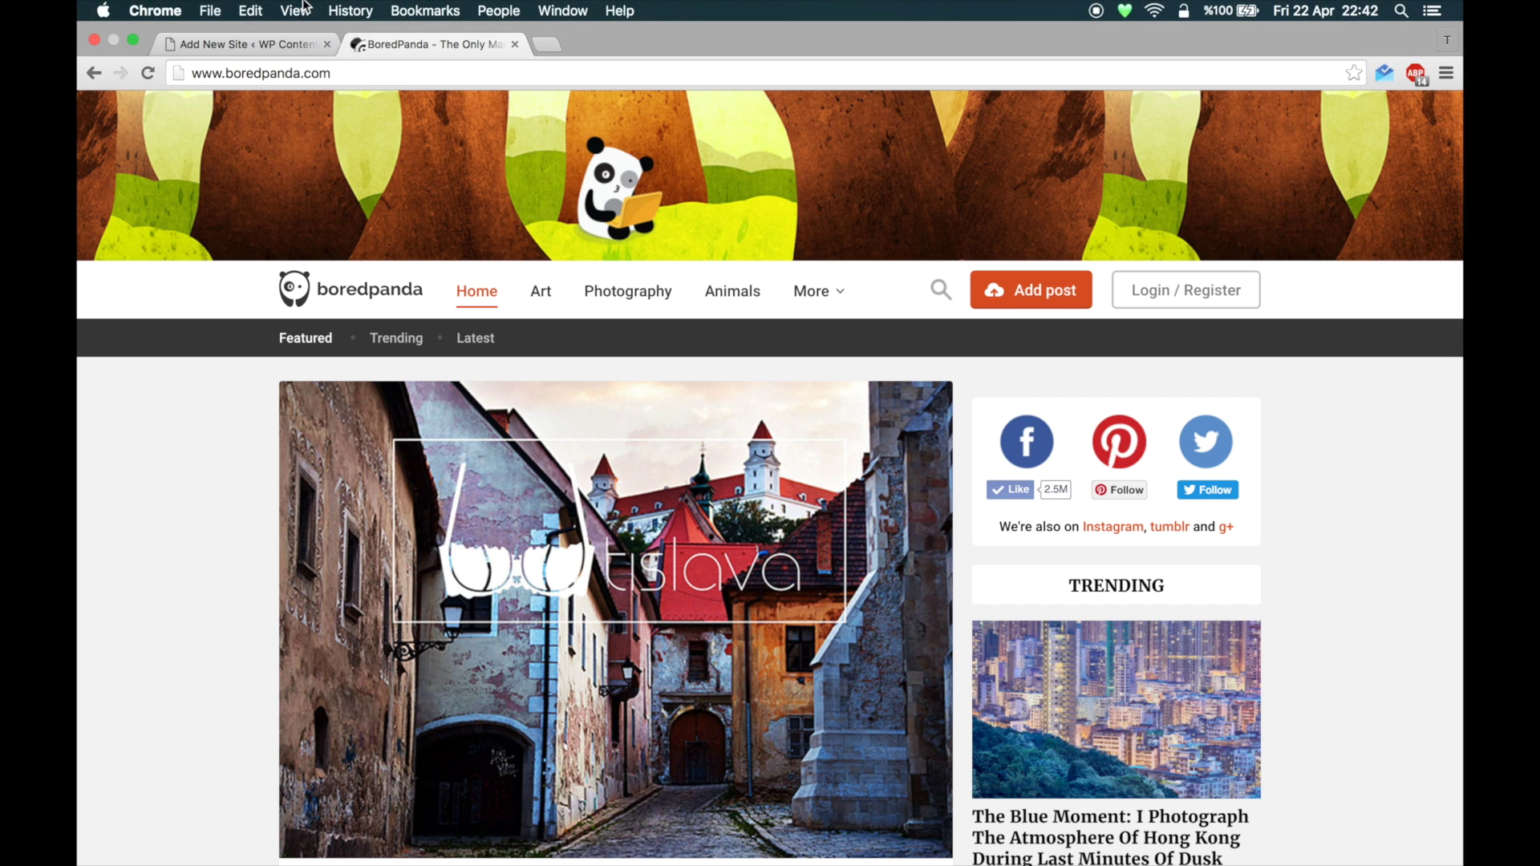
# Step: Open DevTools and inspect the More item of Bored Panda's site navigation
pyautogui.click(302, 10)
pyautogui.moveTo(323, 233)
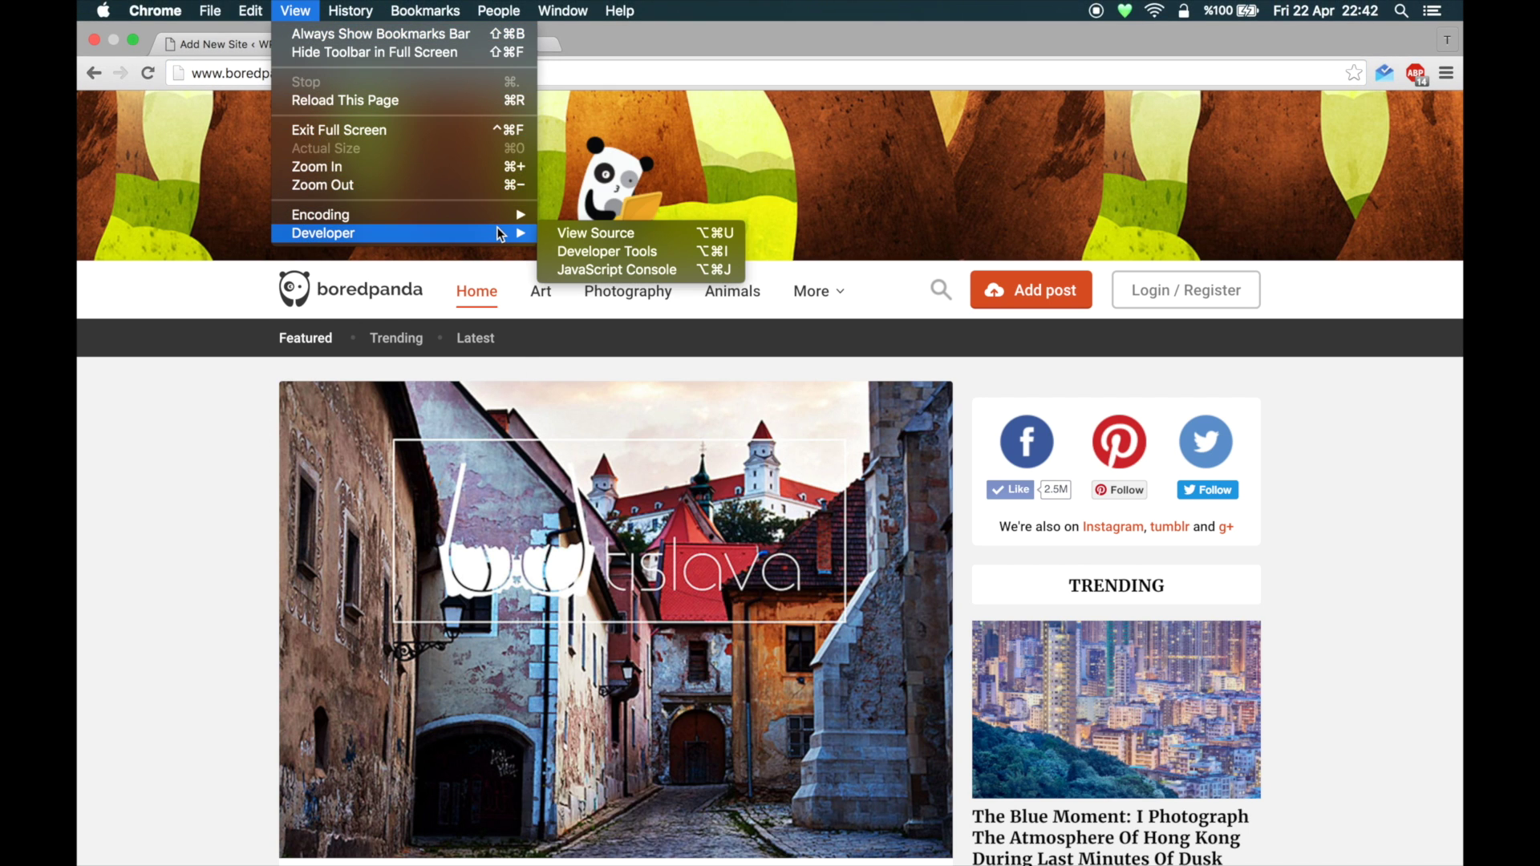
pyautogui.click(596, 256)
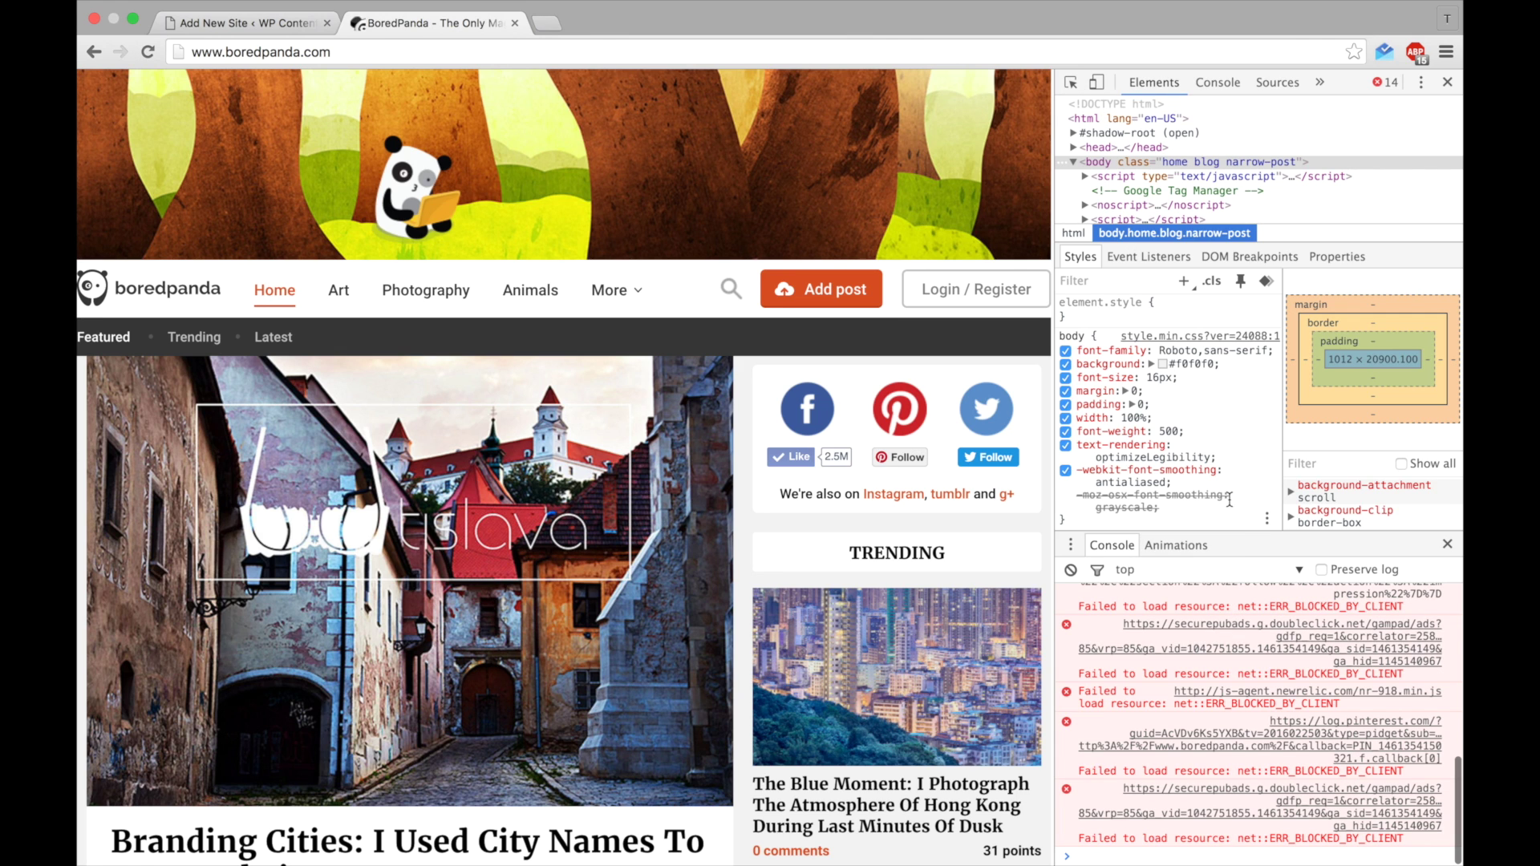
pyautogui.click(1142, 164)
pyautogui.press('Escape')
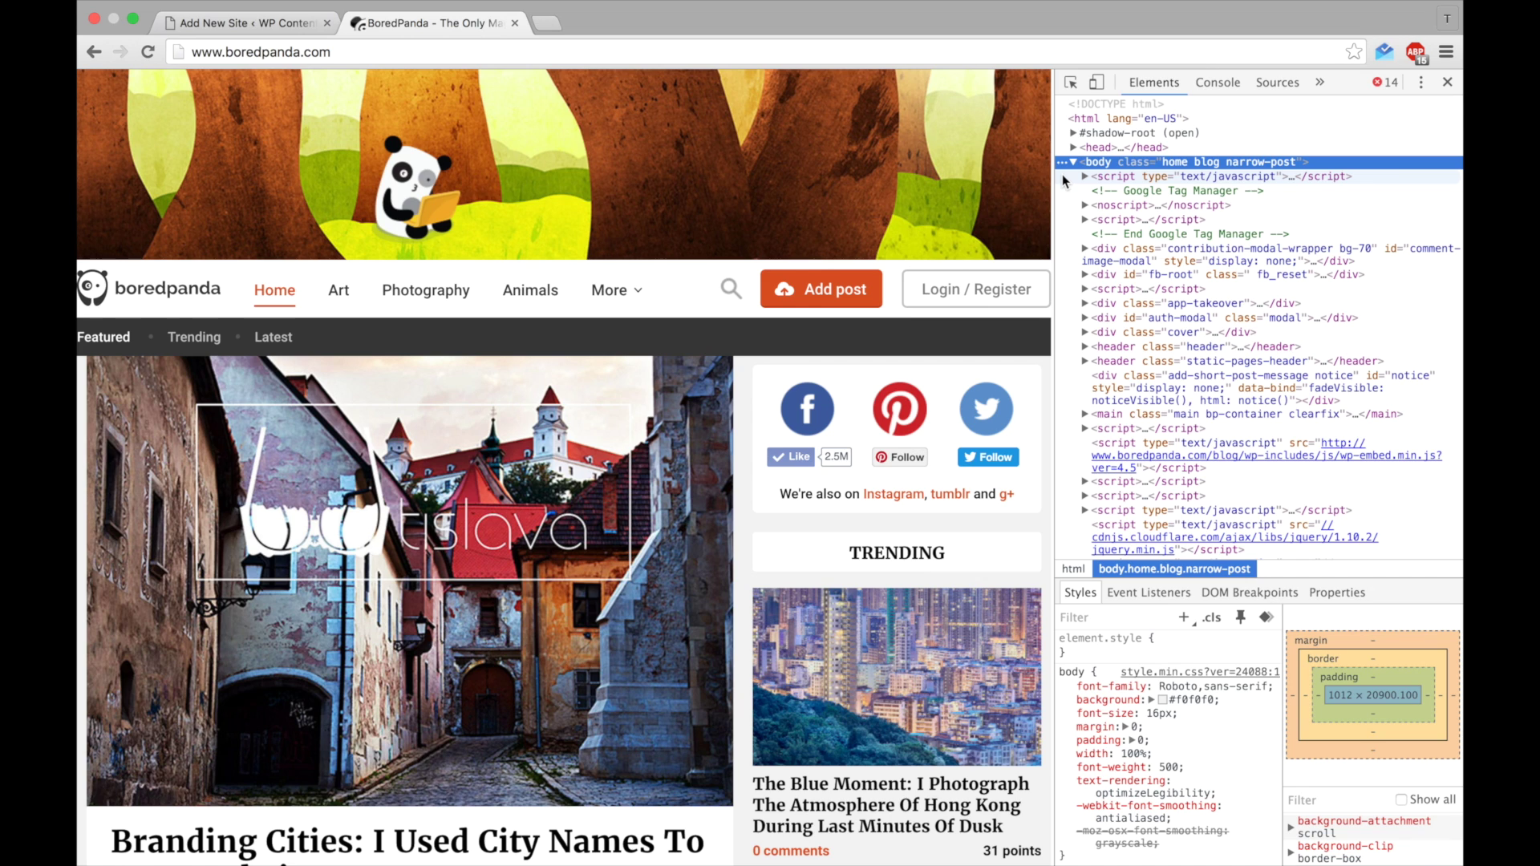
pyautogui.click(1067, 81)
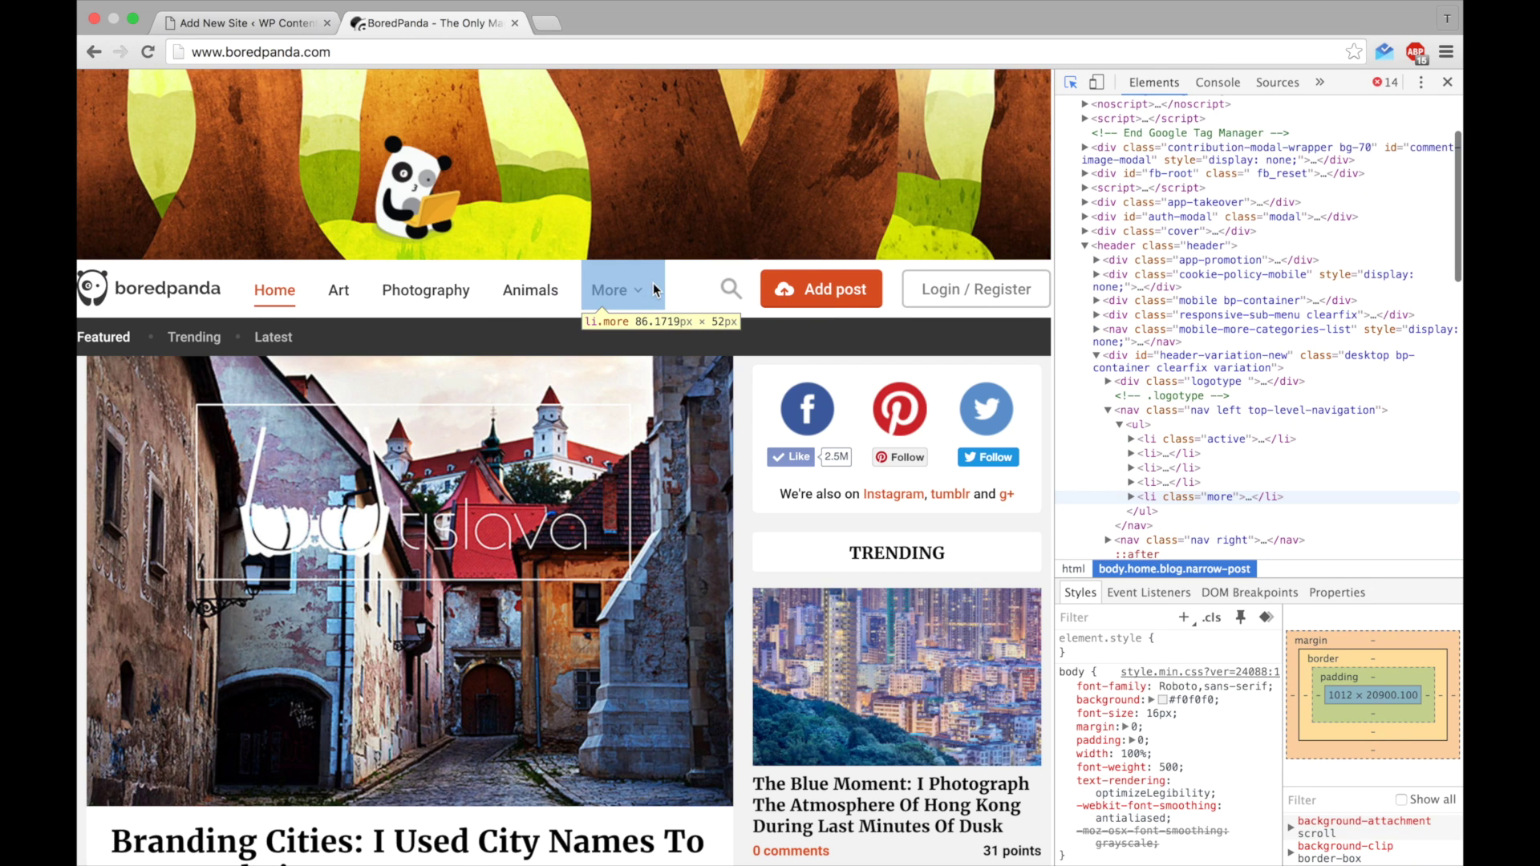
pyautogui.click(650, 282)
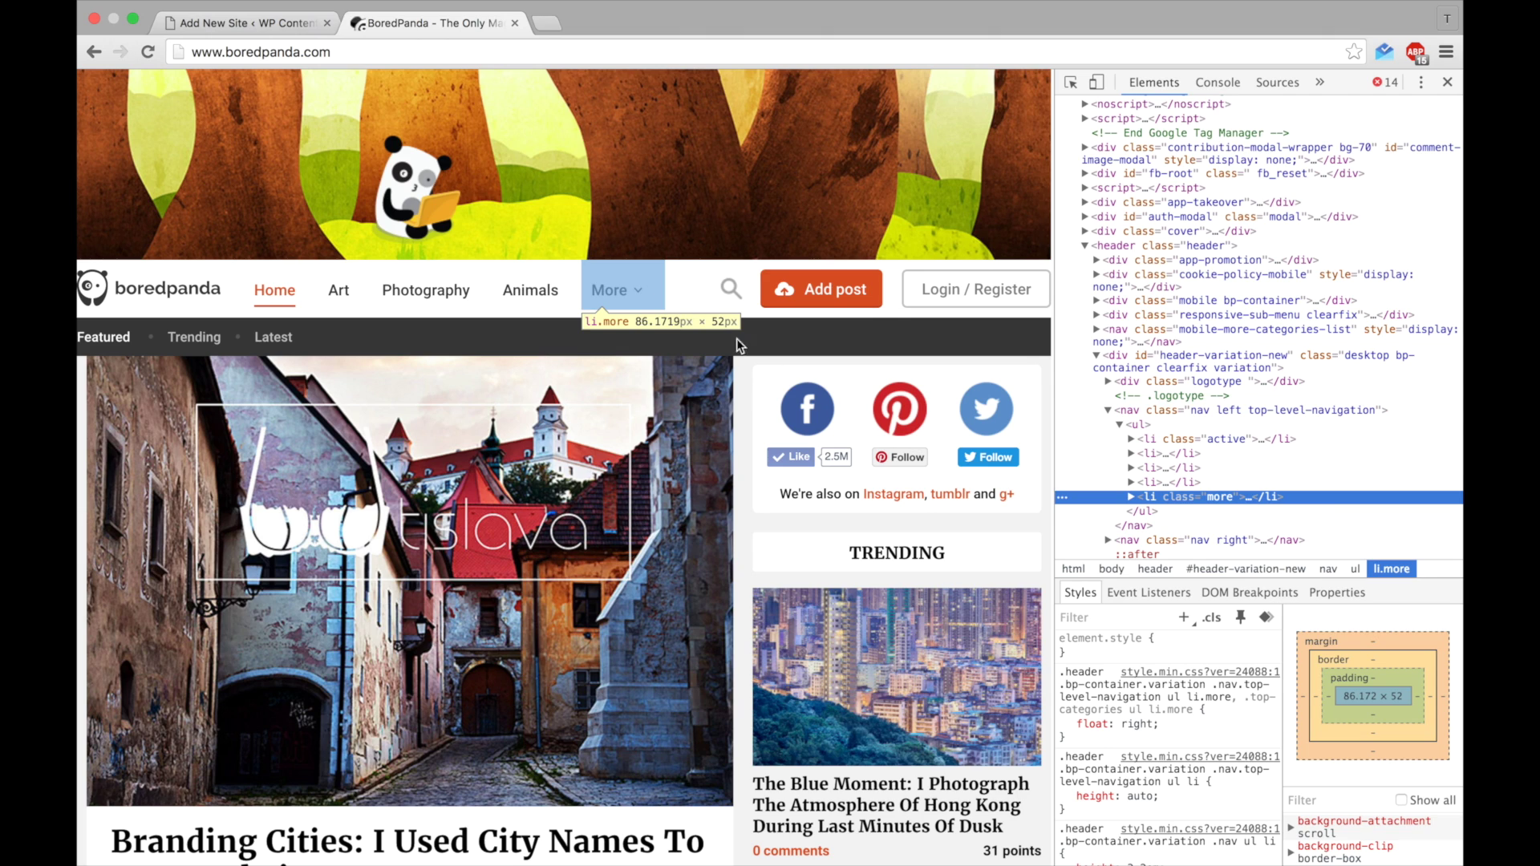
pyautogui.click(613, 290)
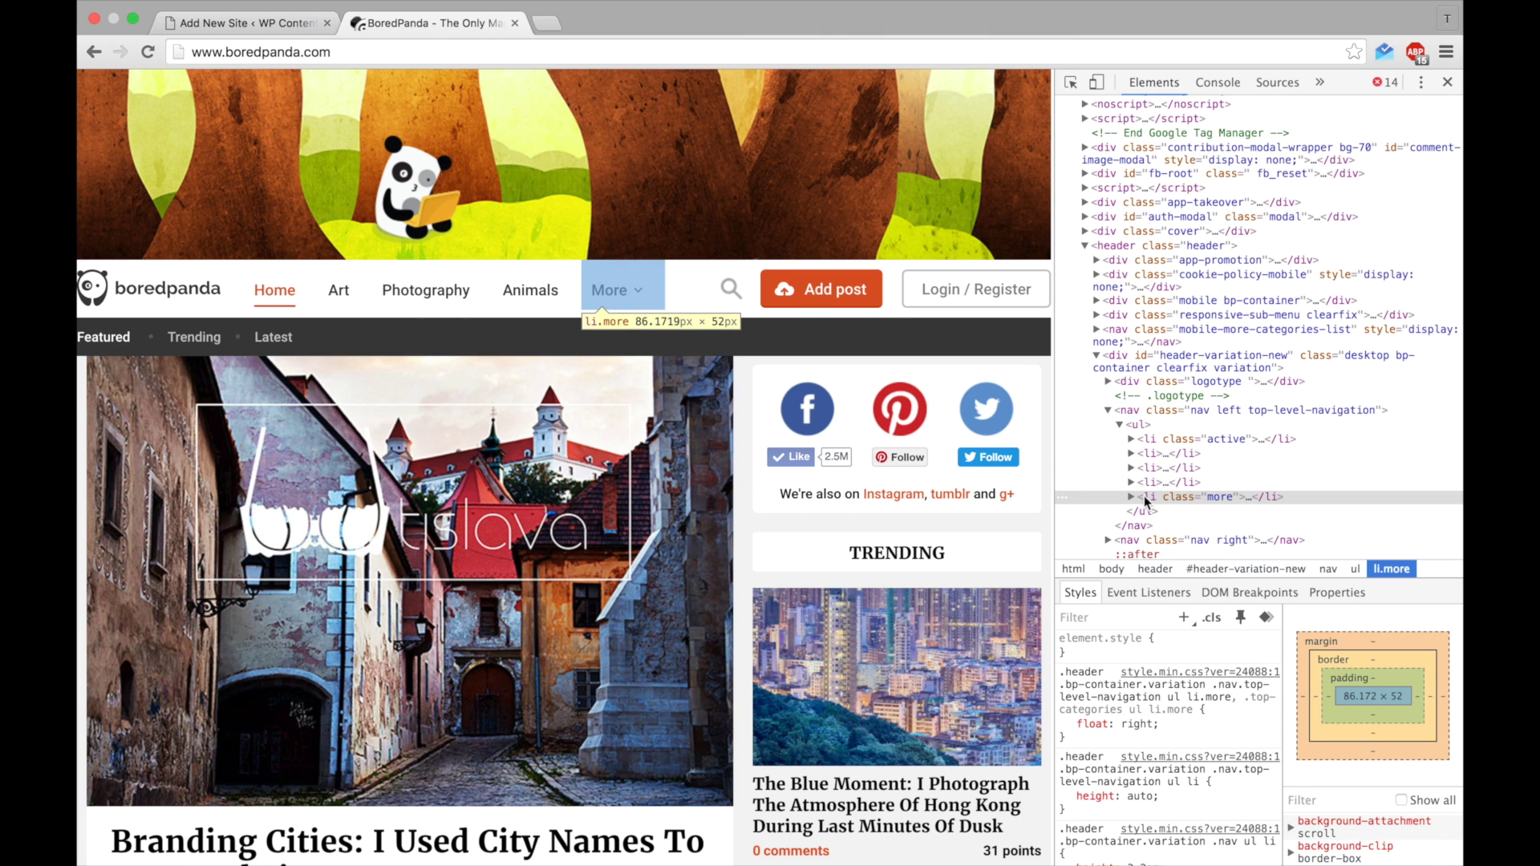
# Step: Expand the left navigation nodes to reveal category links such as Animals and Other
pyautogui.click(1149, 411)
pyautogui.scroll(-3, 1148, 409)
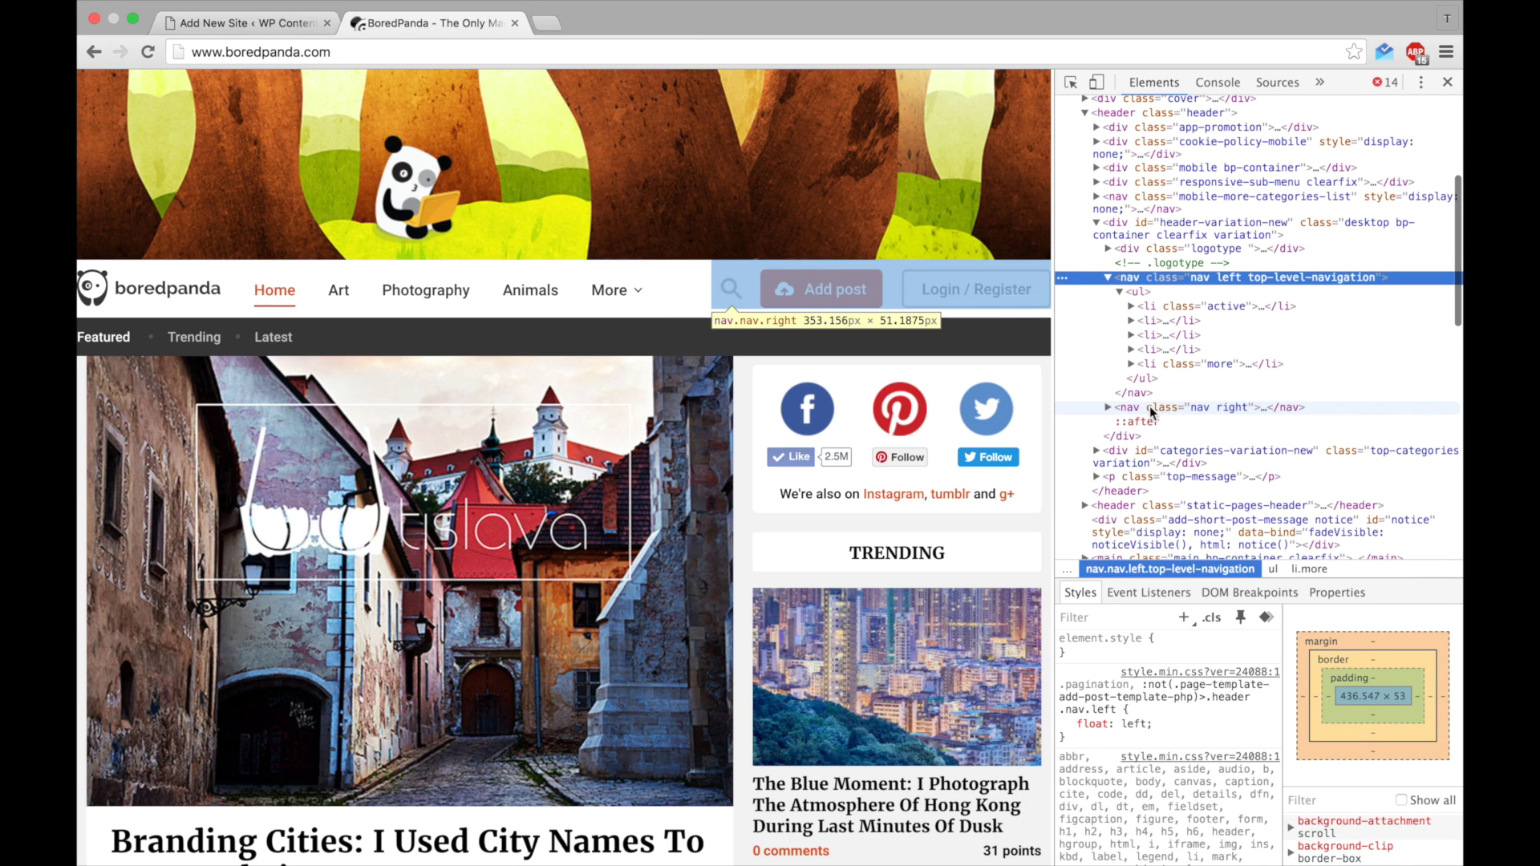
pyautogui.click(1133, 365)
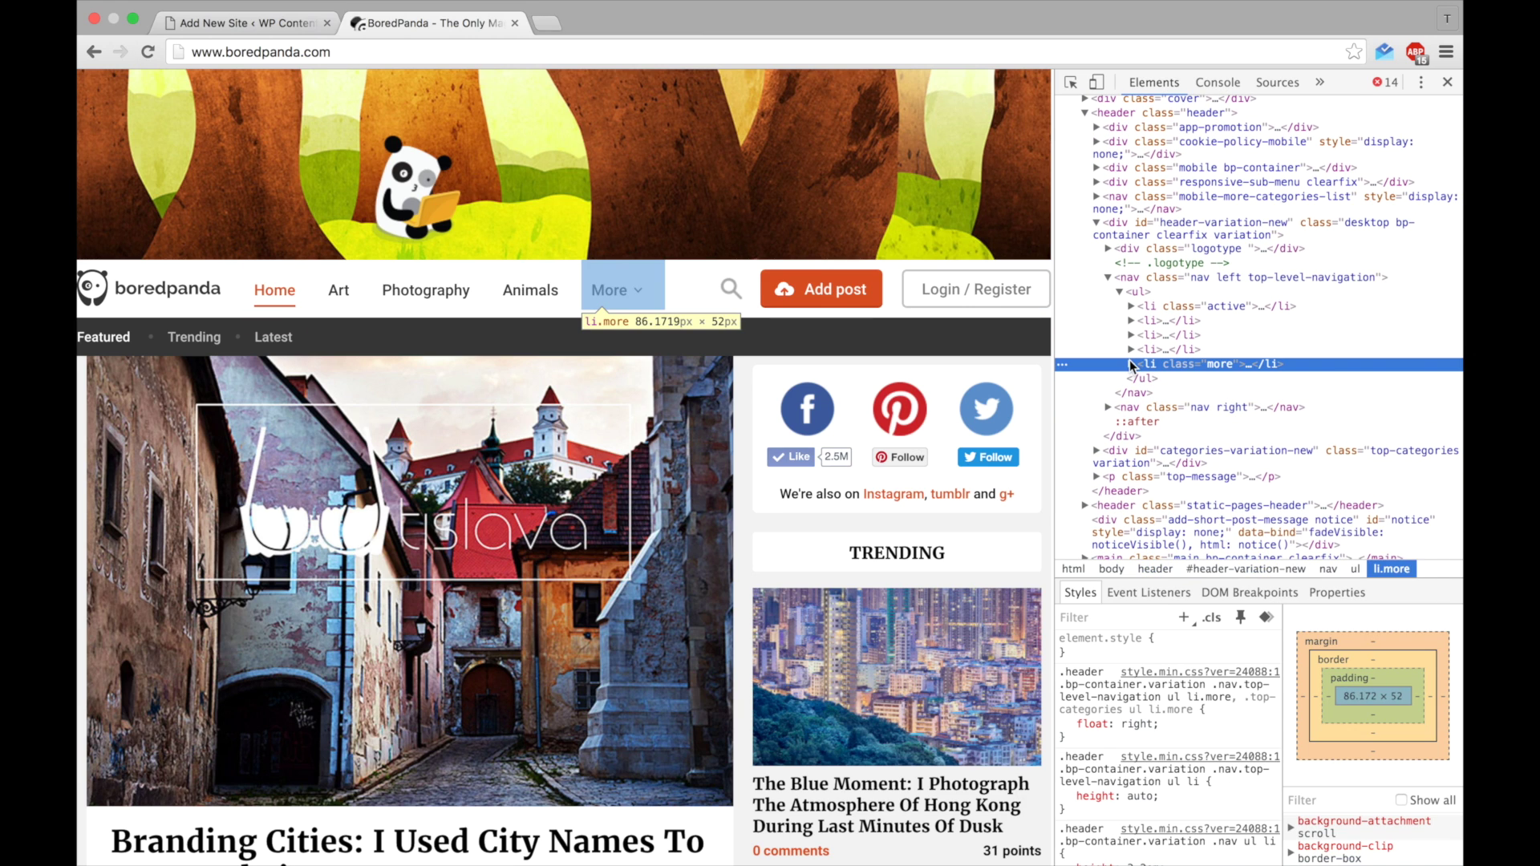
pyautogui.click(1131, 365)
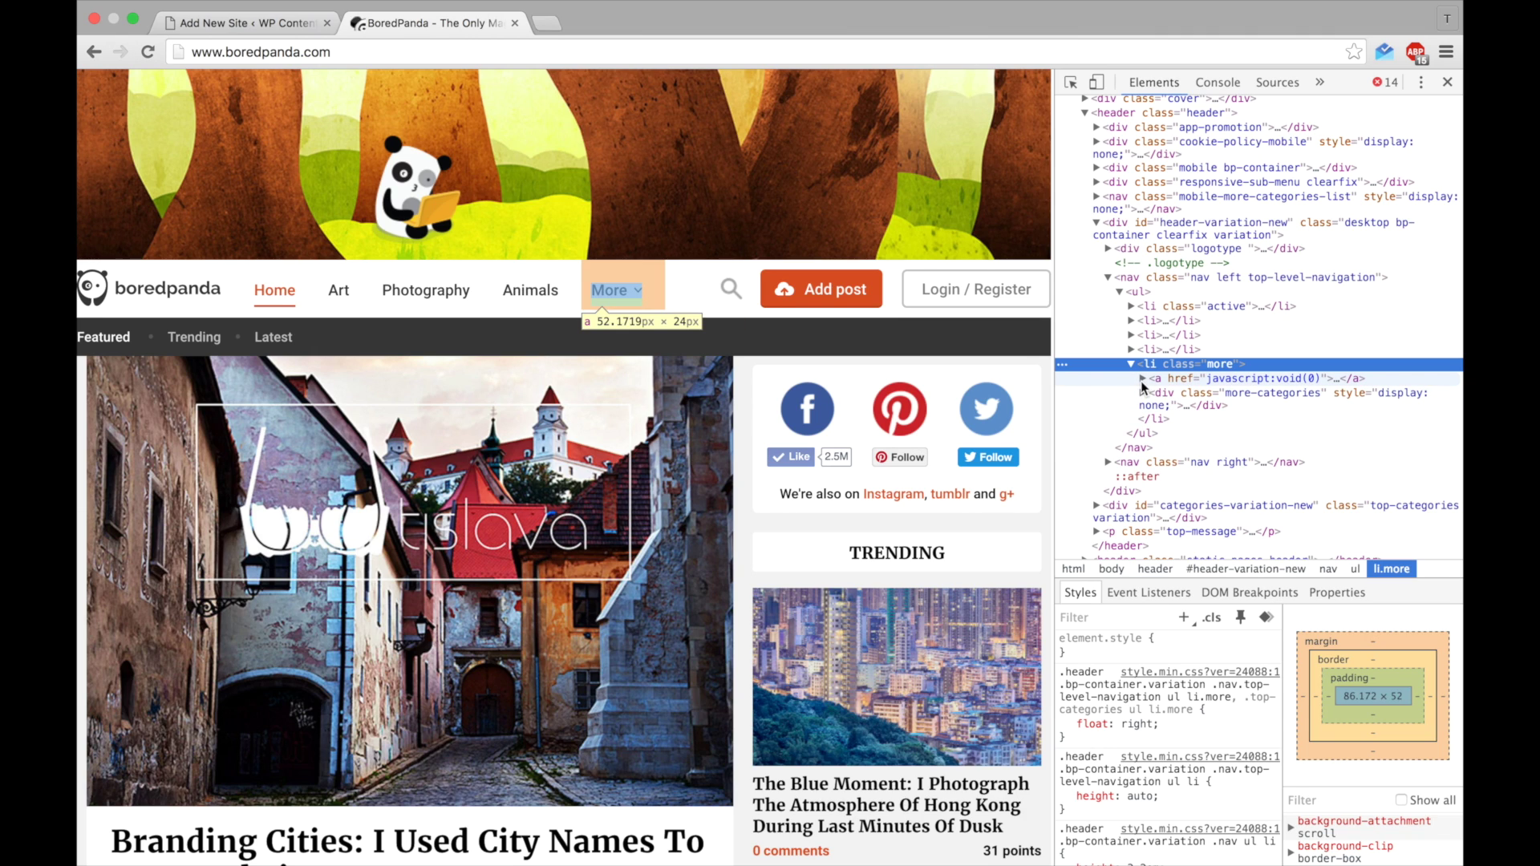
pyautogui.click(1142, 392)
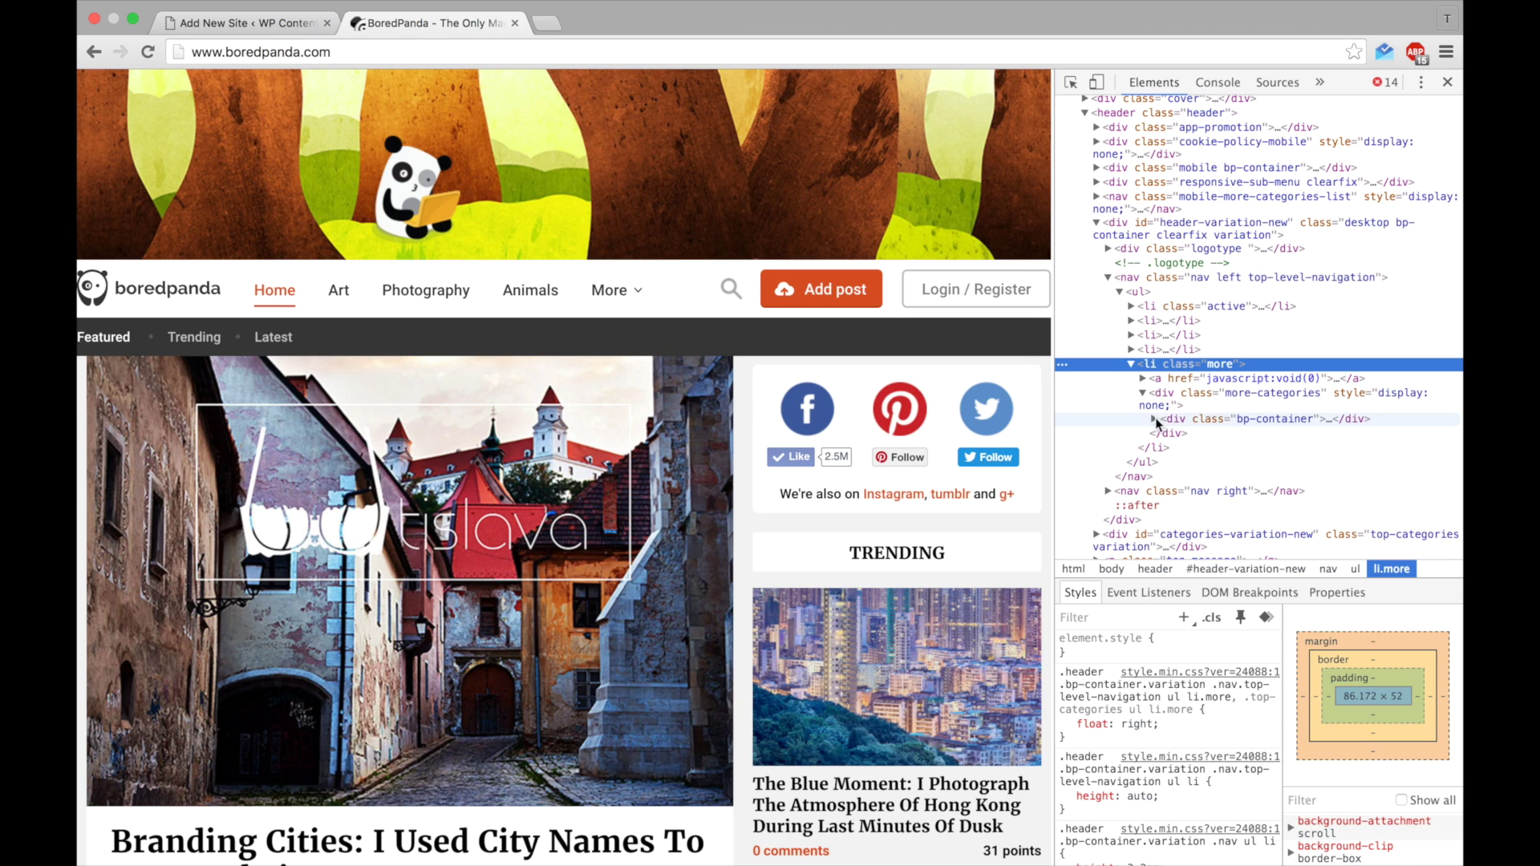
pyautogui.click(1154, 419)
pyautogui.click(1165, 433)
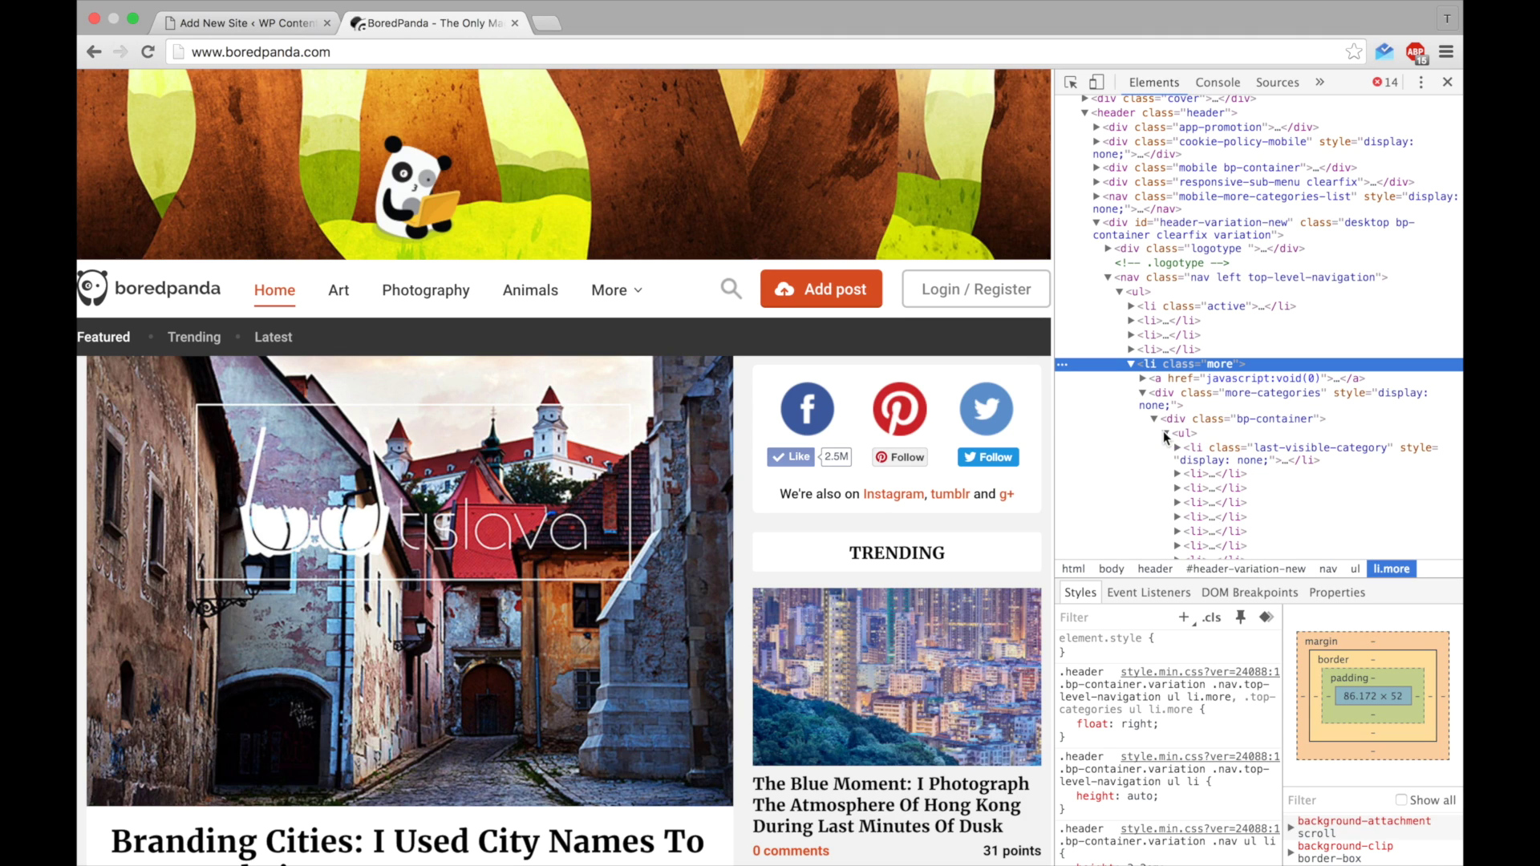
pyautogui.click(1177, 473)
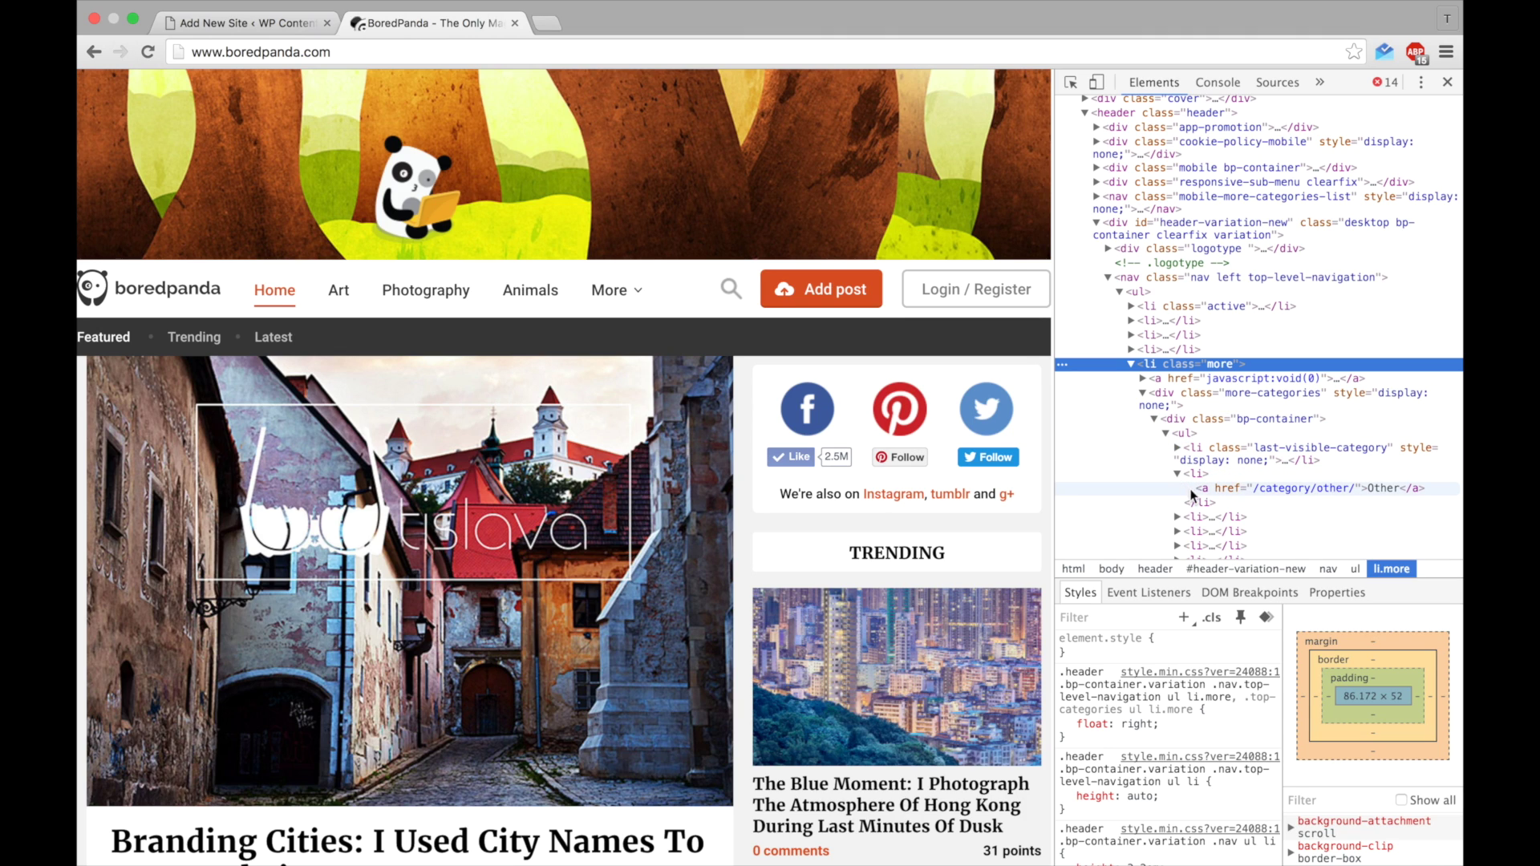
pyautogui.click(1206, 489)
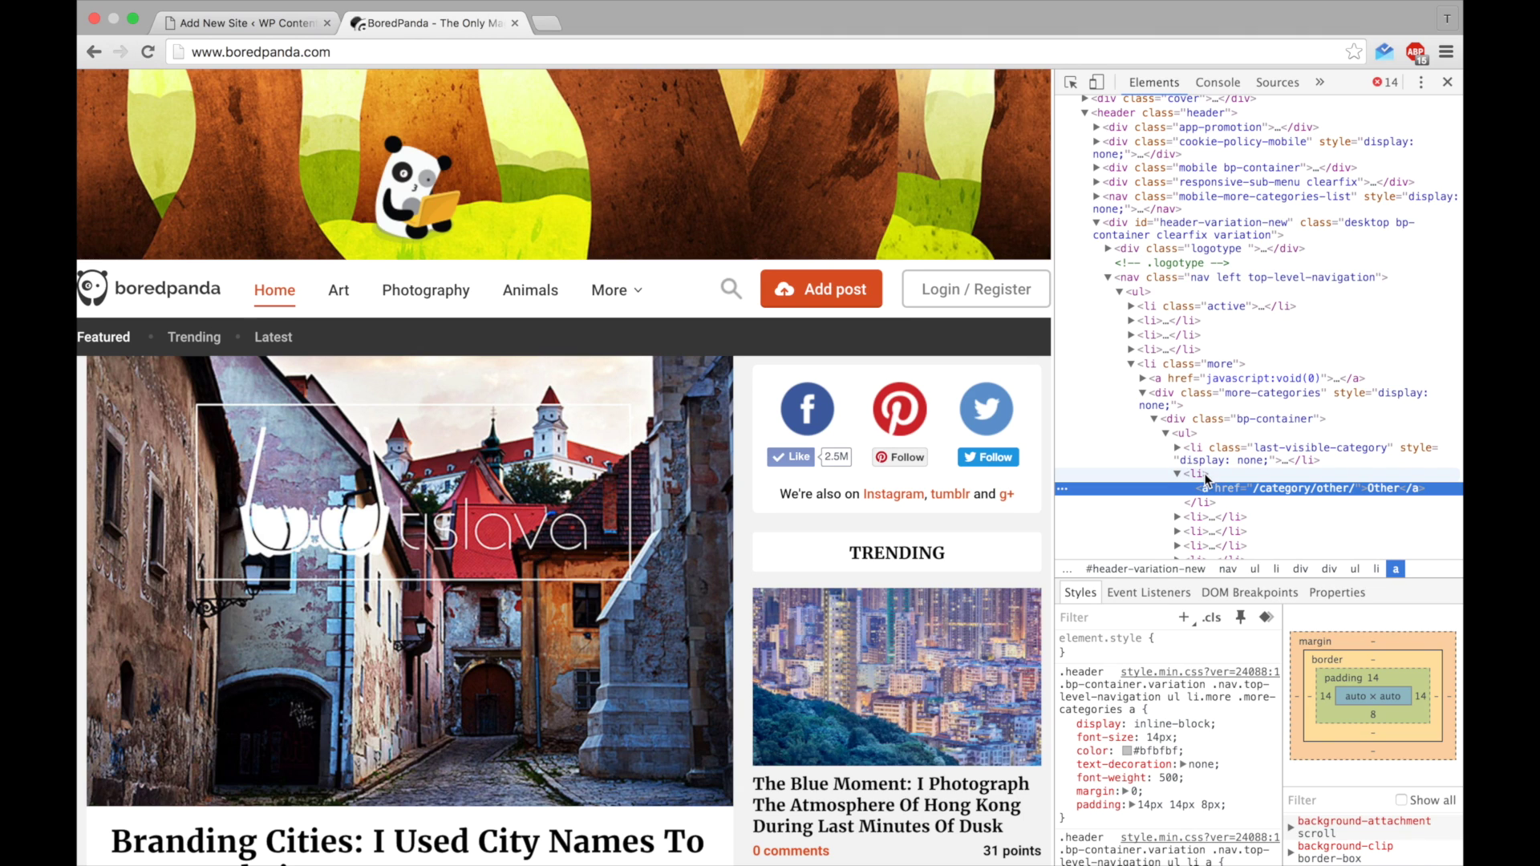
pyautogui.click(1131, 350)
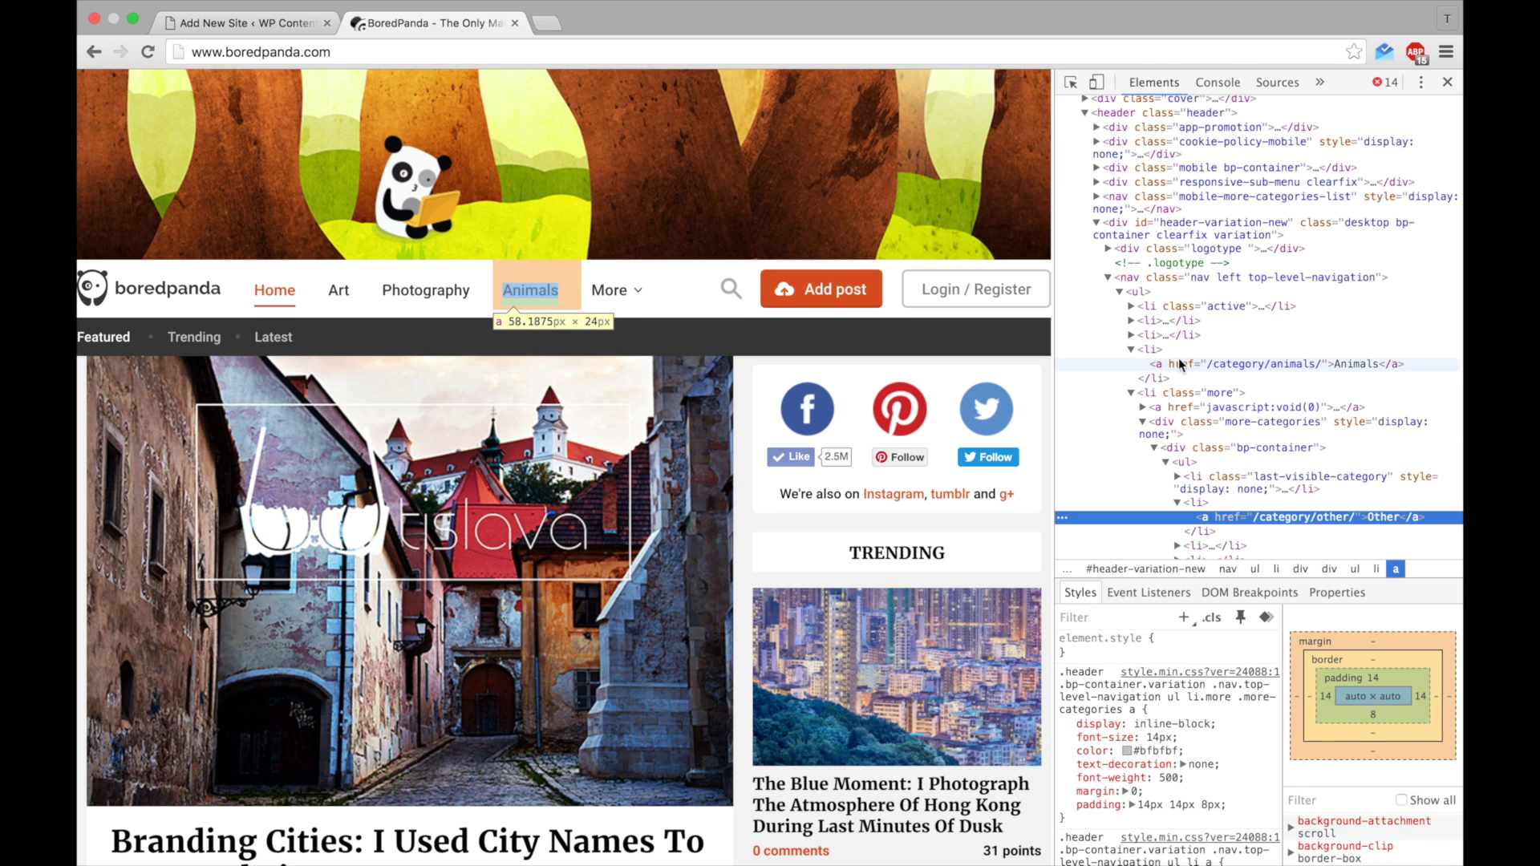
pyautogui.click(1154, 276)
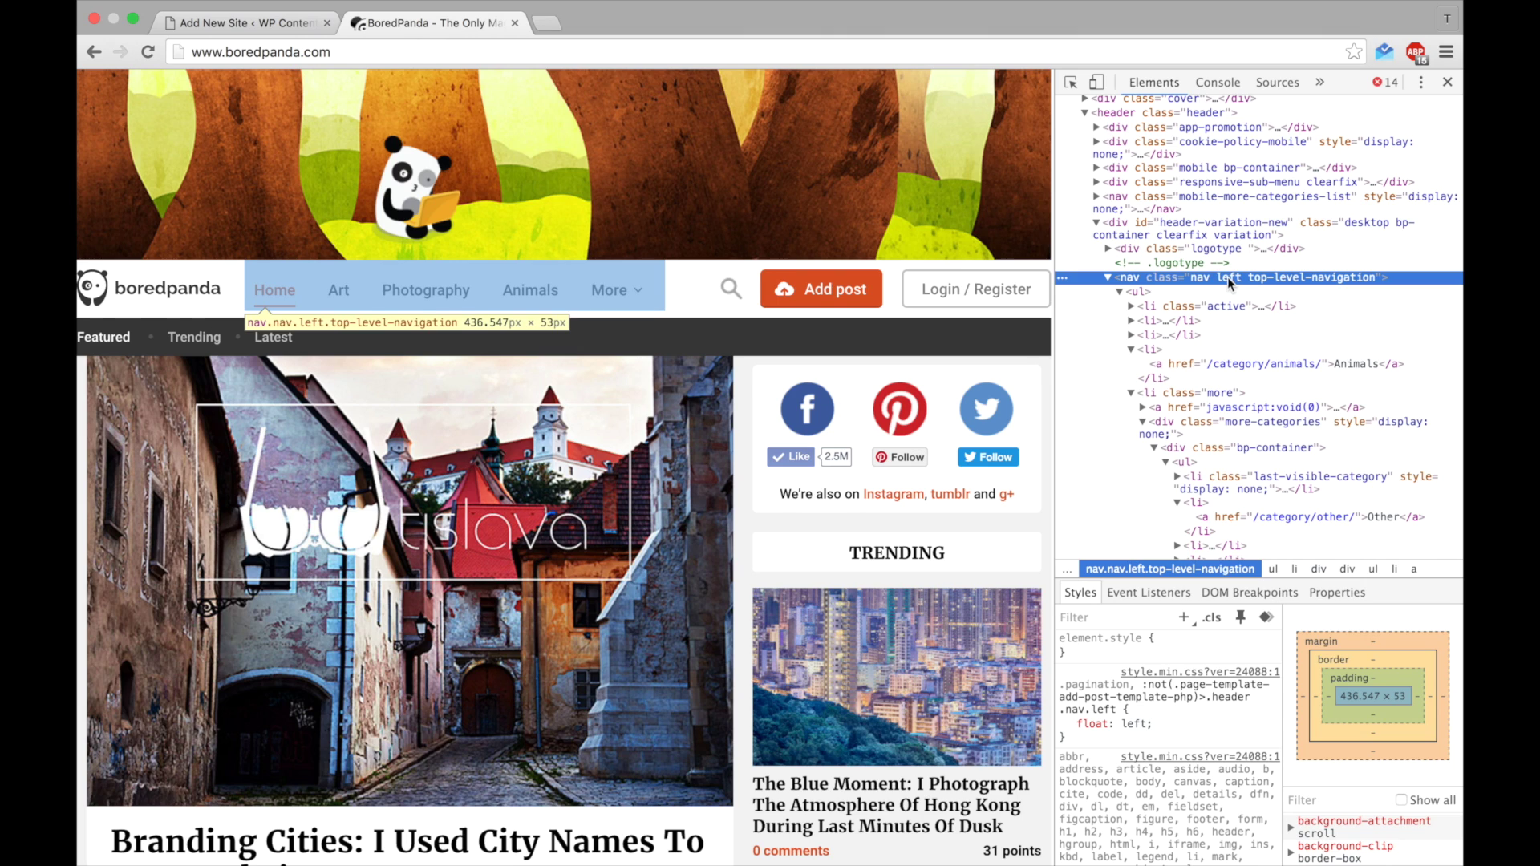
# Step: Set the Category List Page URL to the Bored Panda homepage address
pyautogui.click(262, 26)
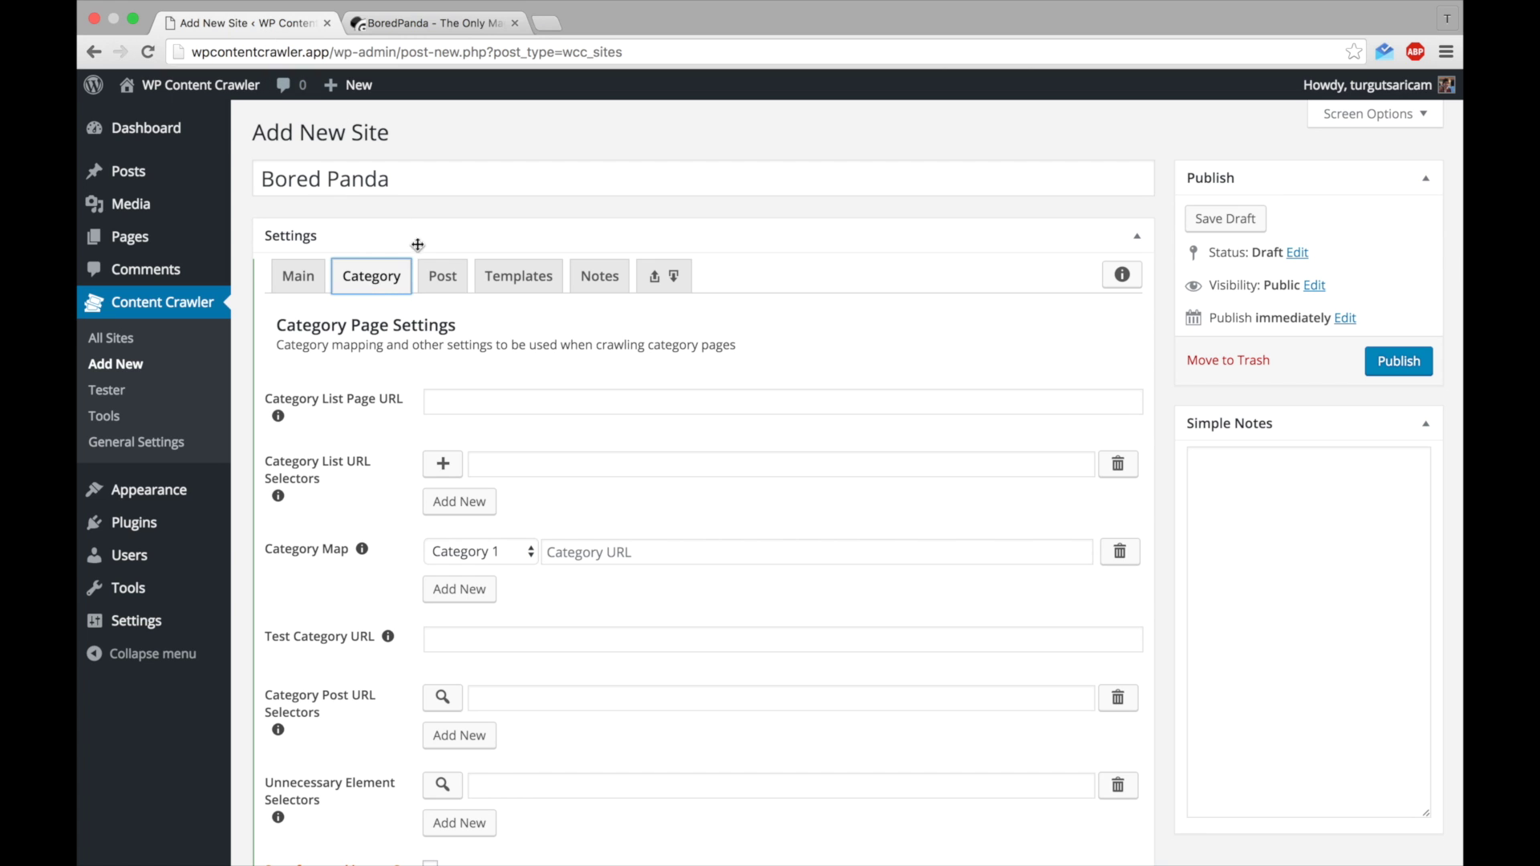
pyautogui.click(489, 394)
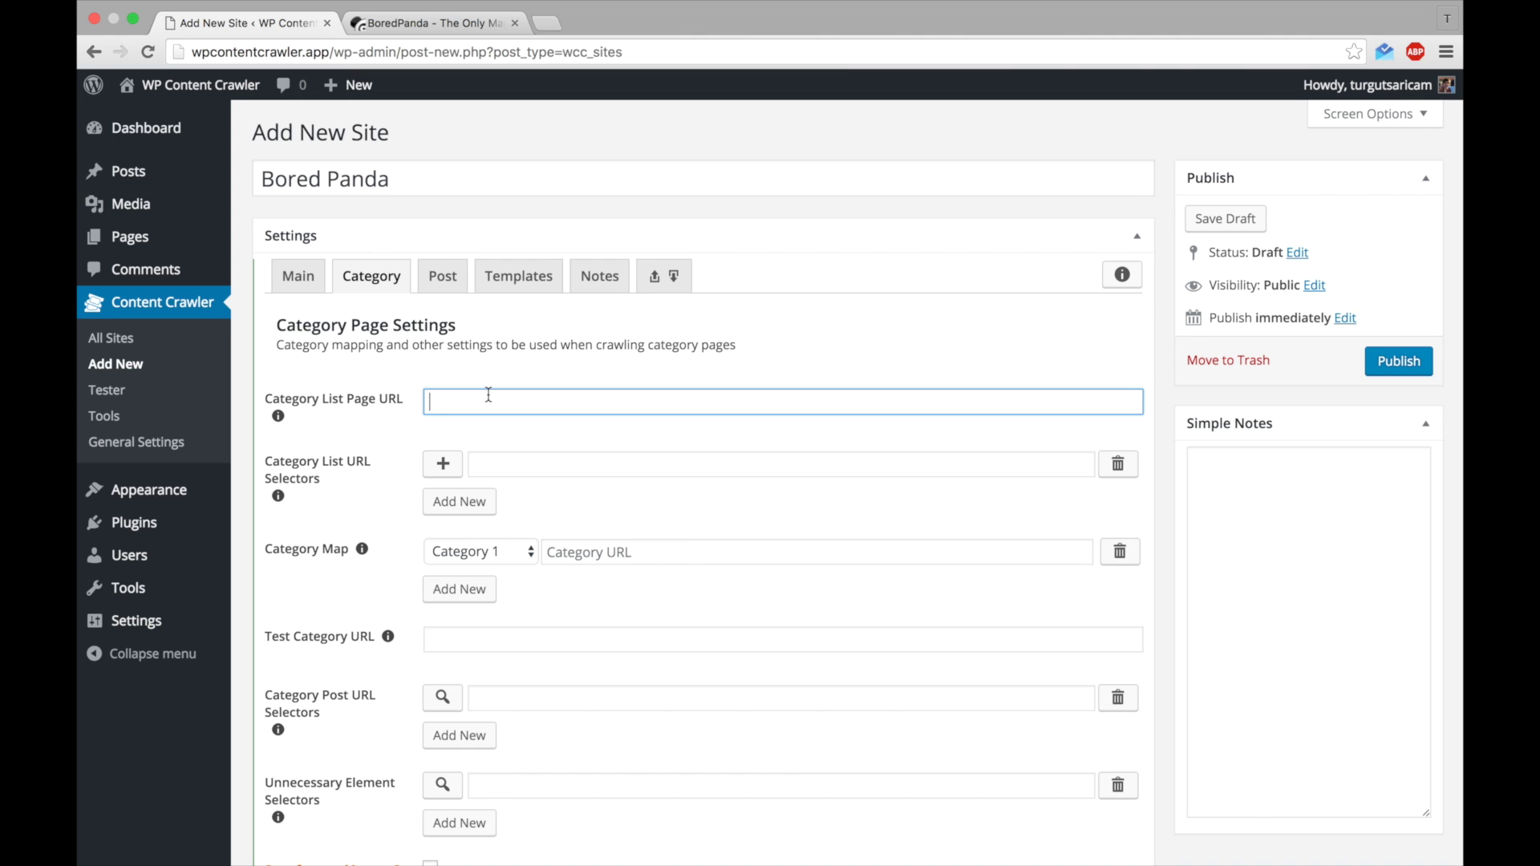
pyautogui.click(407, 22)
pyautogui.click(408, 52)
pyautogui.rightClick(408, 53)
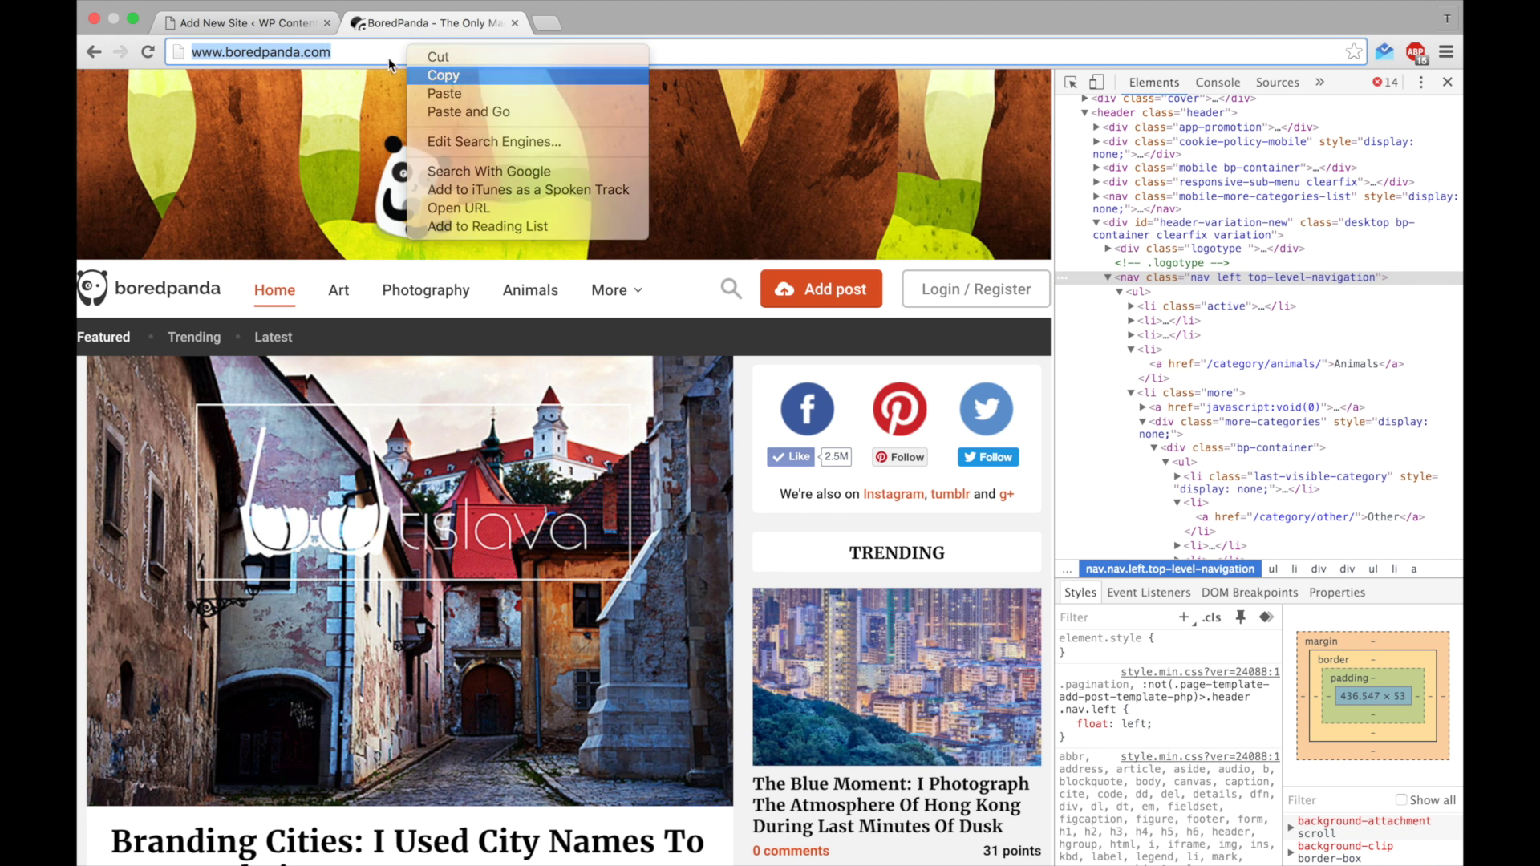
pyautogui.click(408, 63)
pyautogui.click(287, 25)
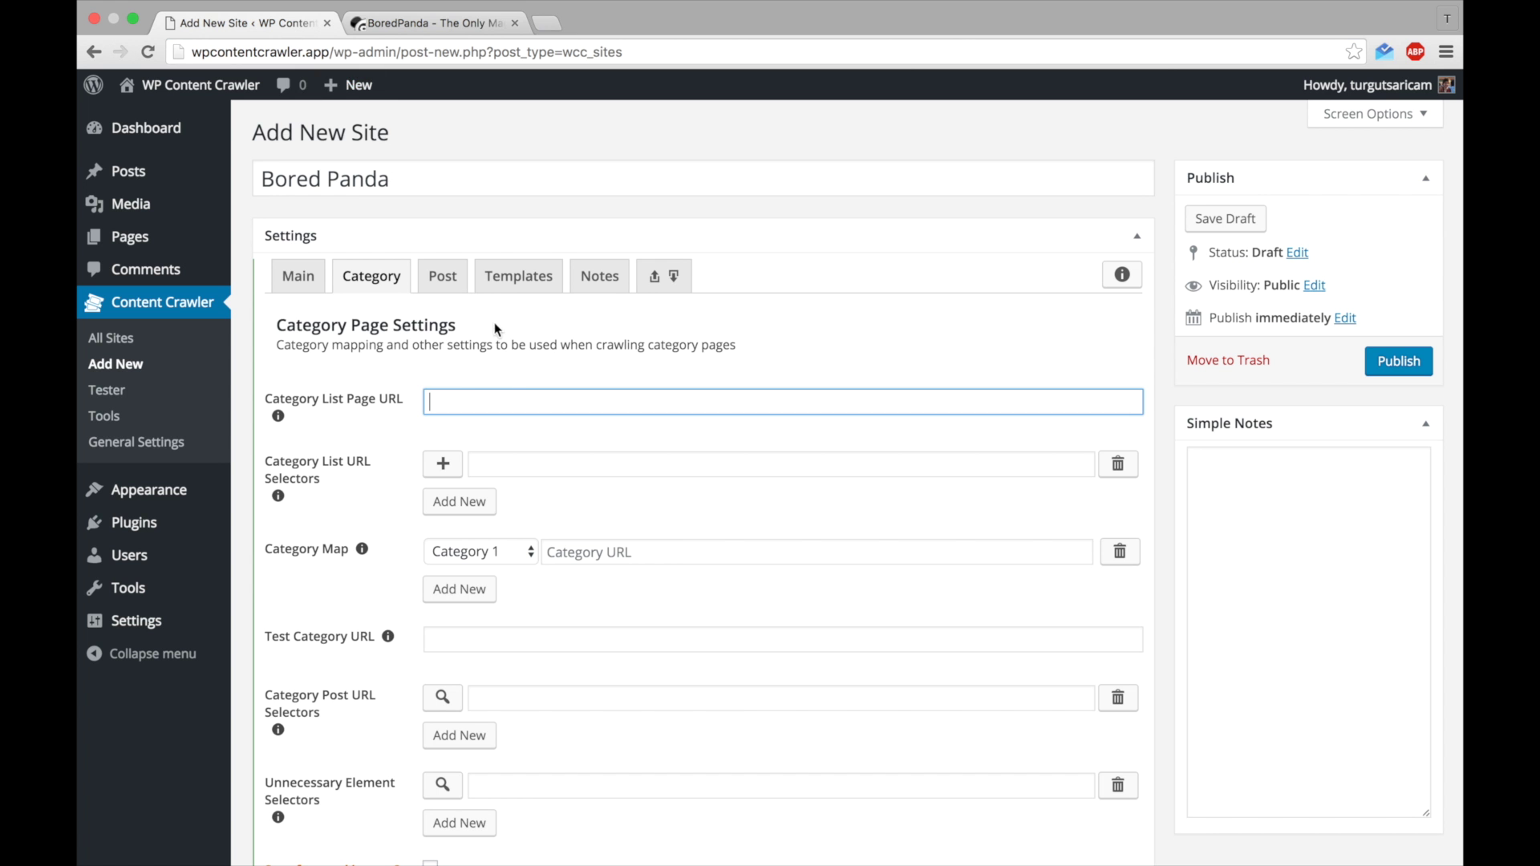
pyautogui.rightClick(505, 394)
pyautogui.click(551, 480)
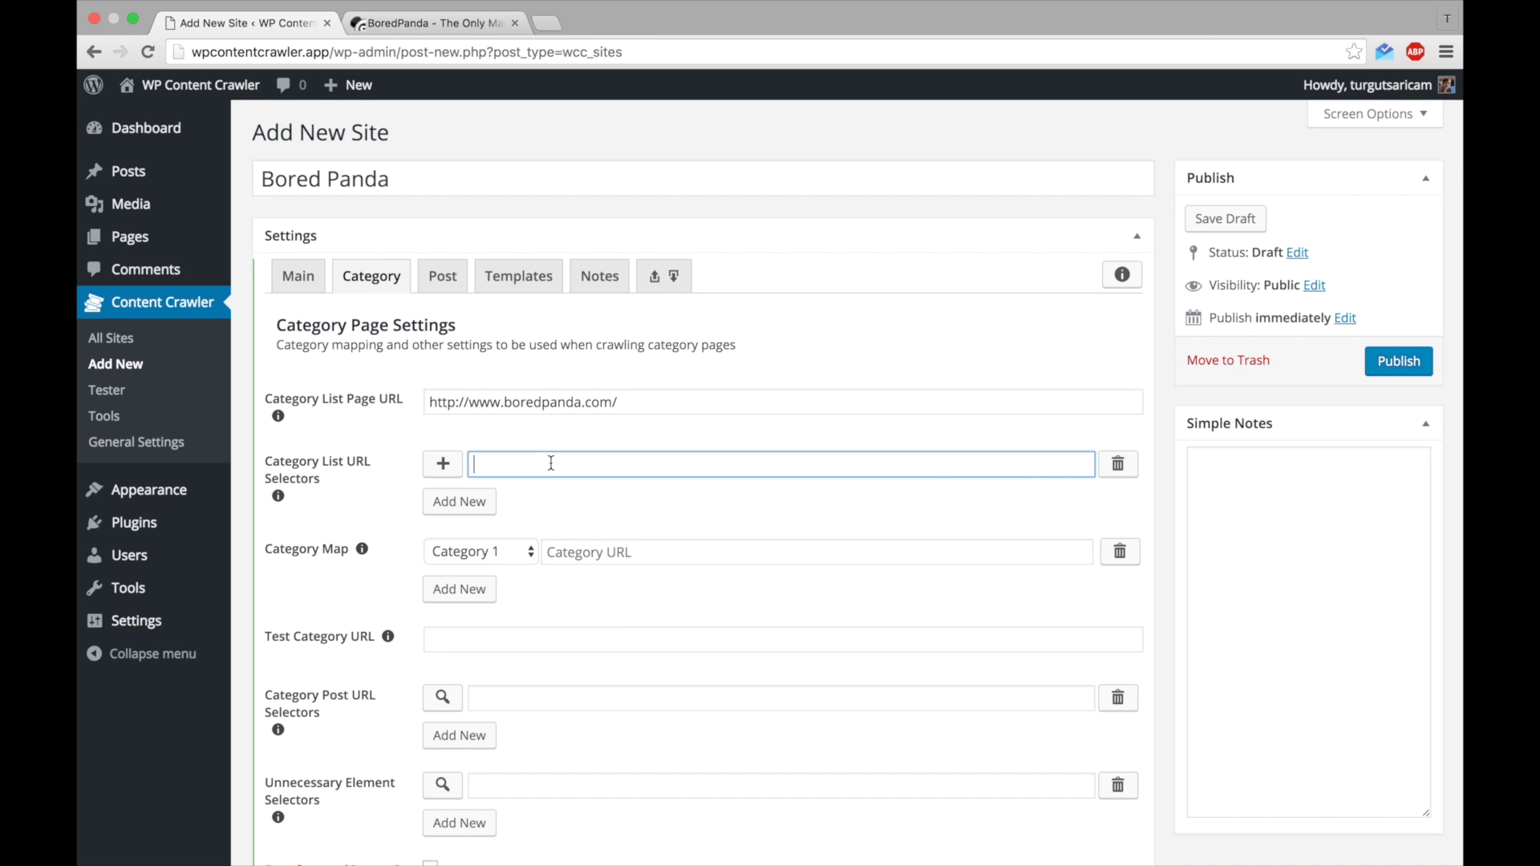
# Step: Enter the category link selector nav.nav li > a, test it, and hide the results
pyautogui.write('.nav')
pyautogui.press('super+Left')
pyautogui.write('nav')
pyautogui.write(' li > a')
pyautogui.click(442, 464)
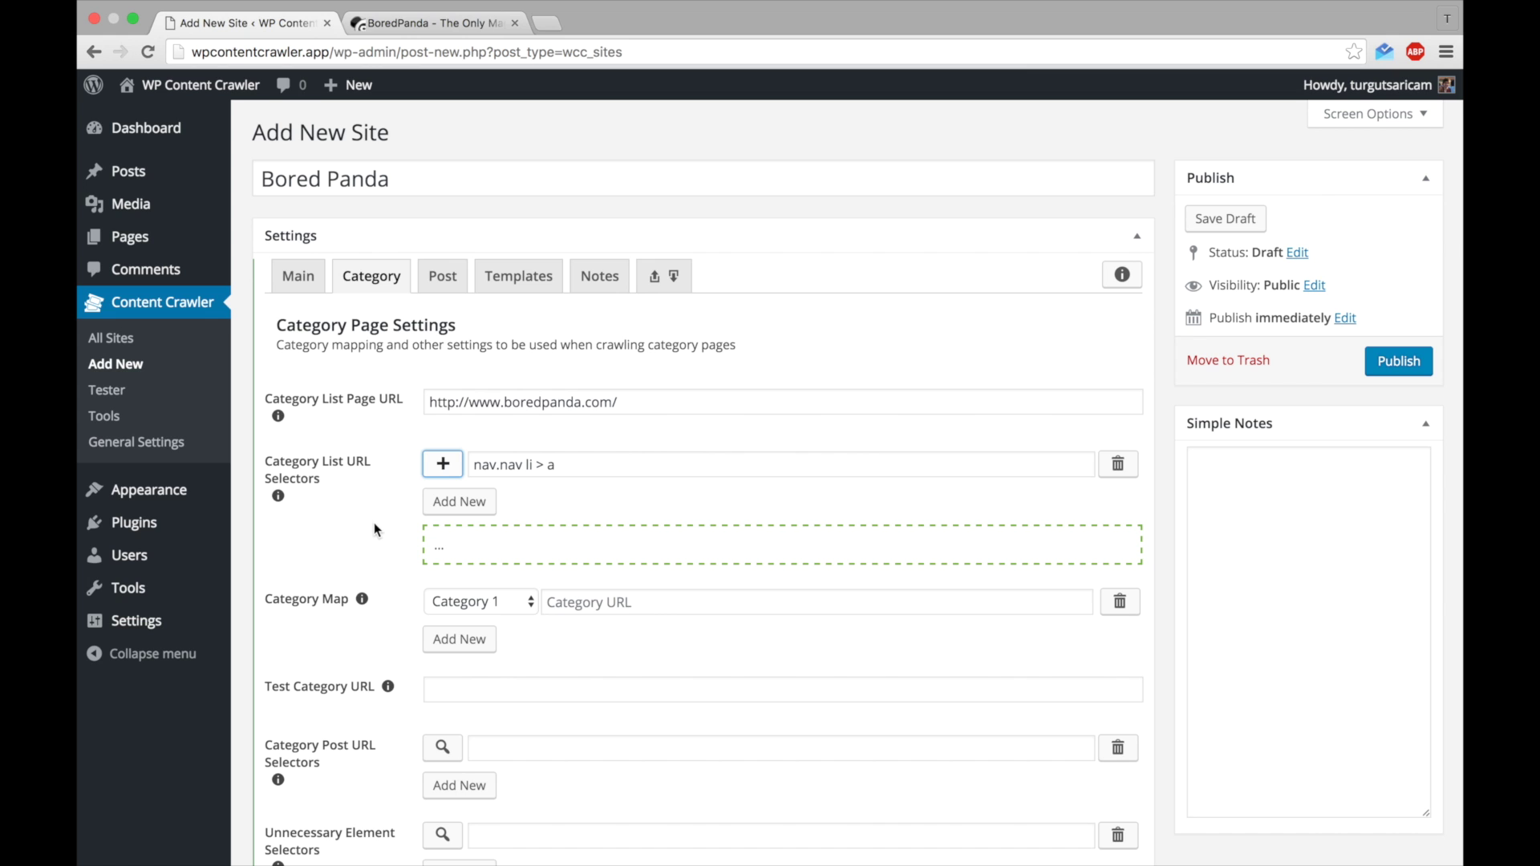
pyautogui.scroll(-3, 374, 529)
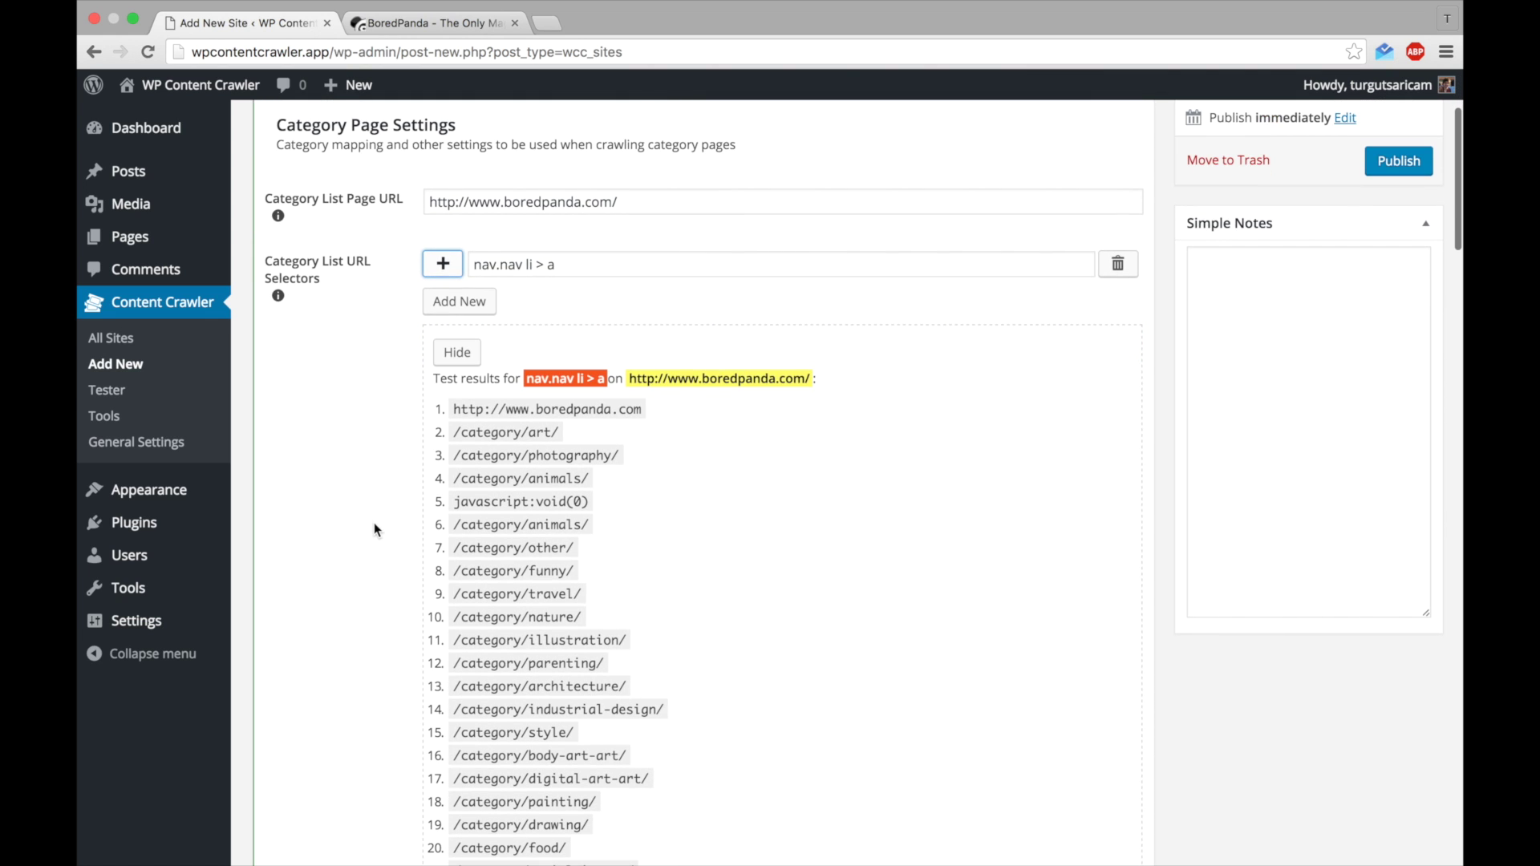
pyautogui.scroll(-1, 374, 522)
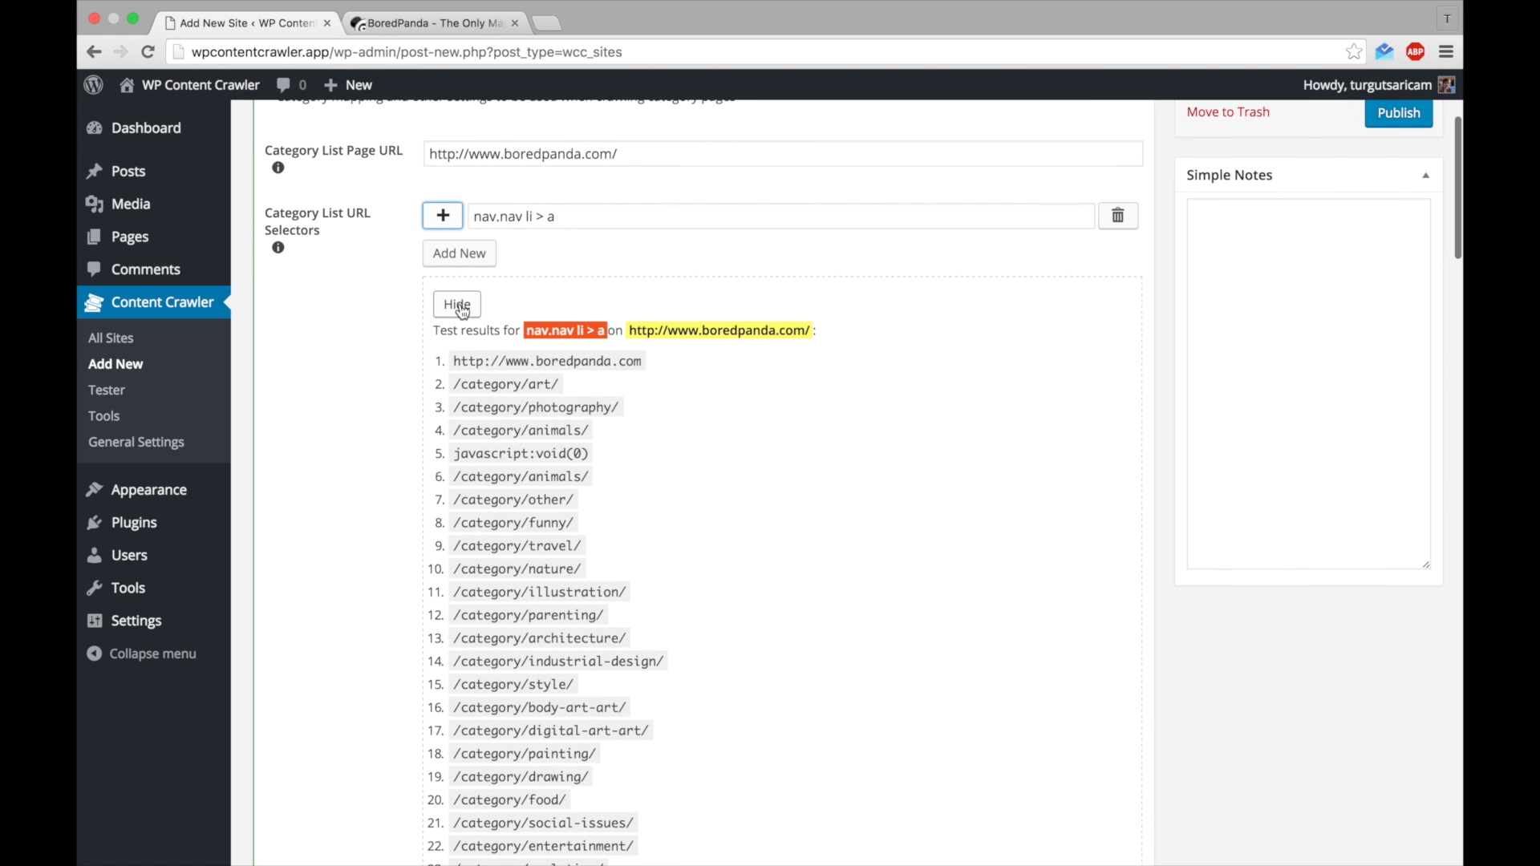
pyautogui.scroll(-10, 459, 309)
pyautogui.scroll(-4, 459, 309)
pyautogui.scroll(-3, 461, 309)
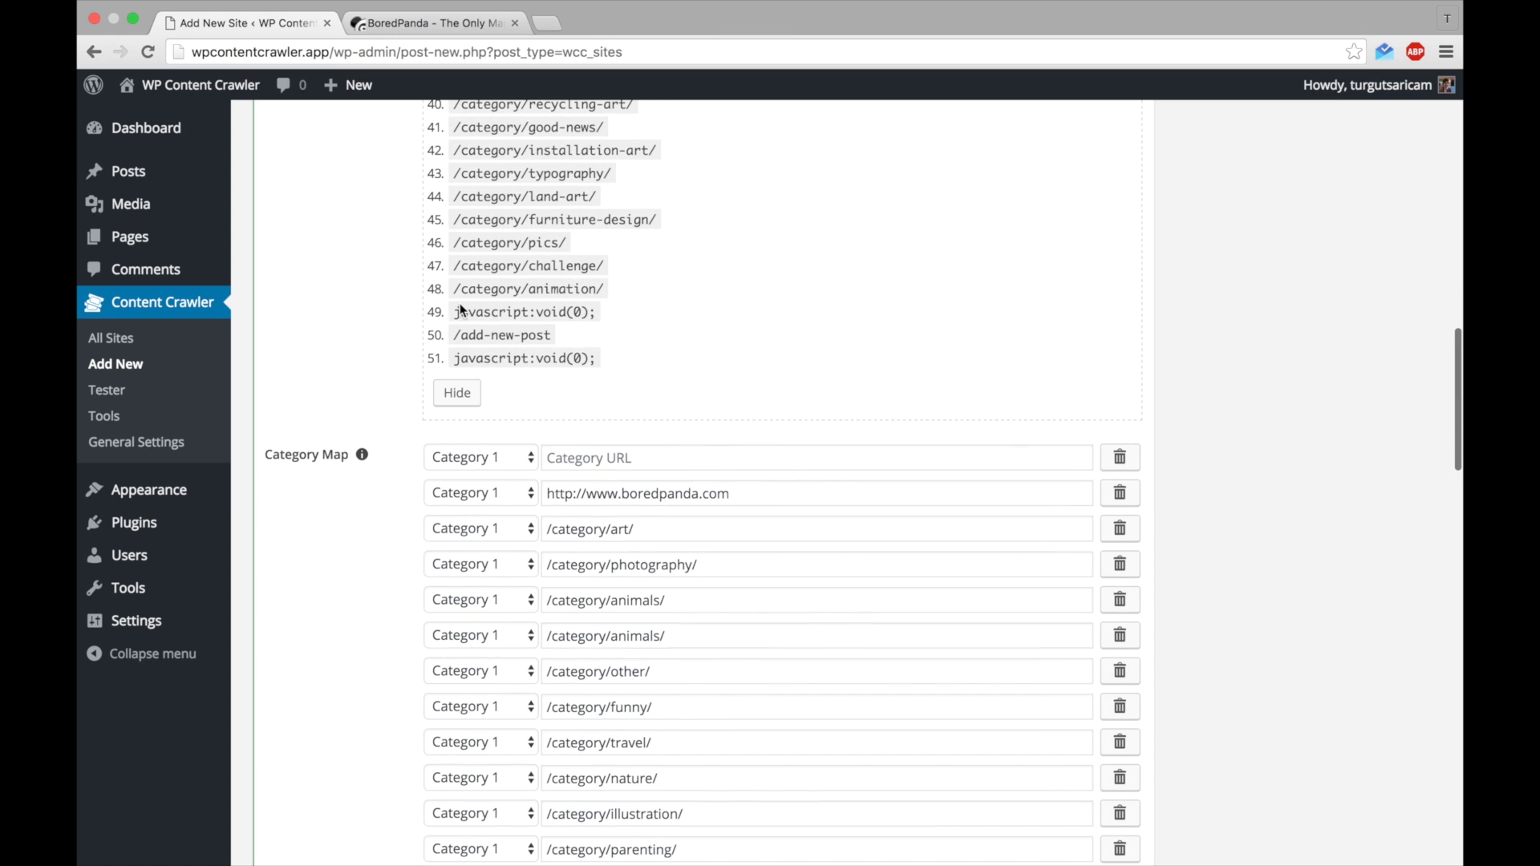
pyautogui.click(454, 395)
# Step: Delete the empty, homepage and /add-new-post rows from the Category Map
pyautogui.scroll(2, 513, 401)
pyautogui.scroll(3, 649, 367)
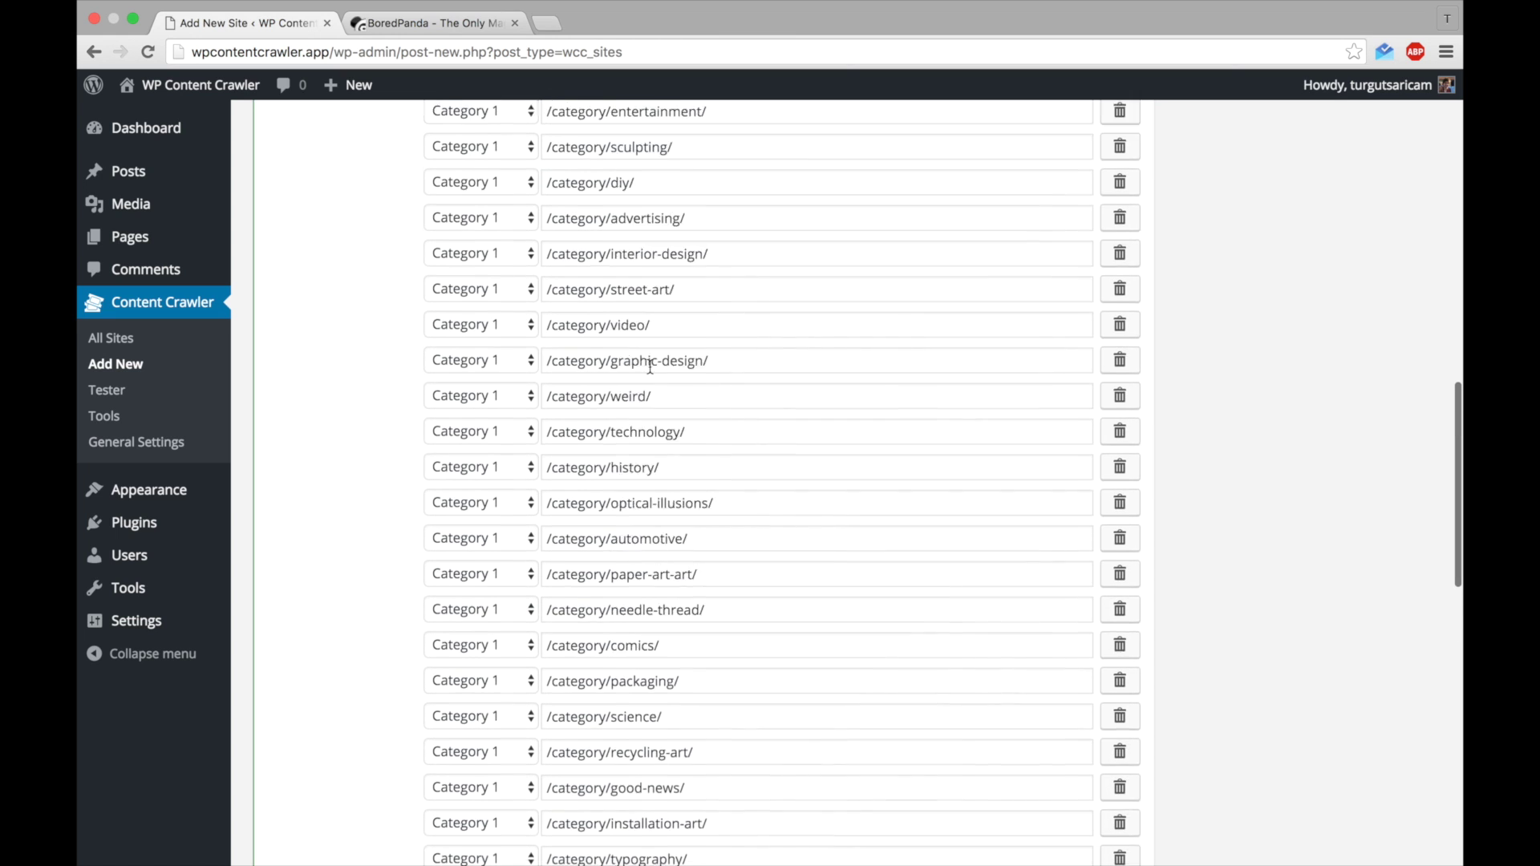
pyautogui.scroll(2, 650, 367)
pyautogui.scroll(3, 649, 367)
pyautogui.scroll(4, 650, 366)
pyautogui.scroll(3, 650, 367)
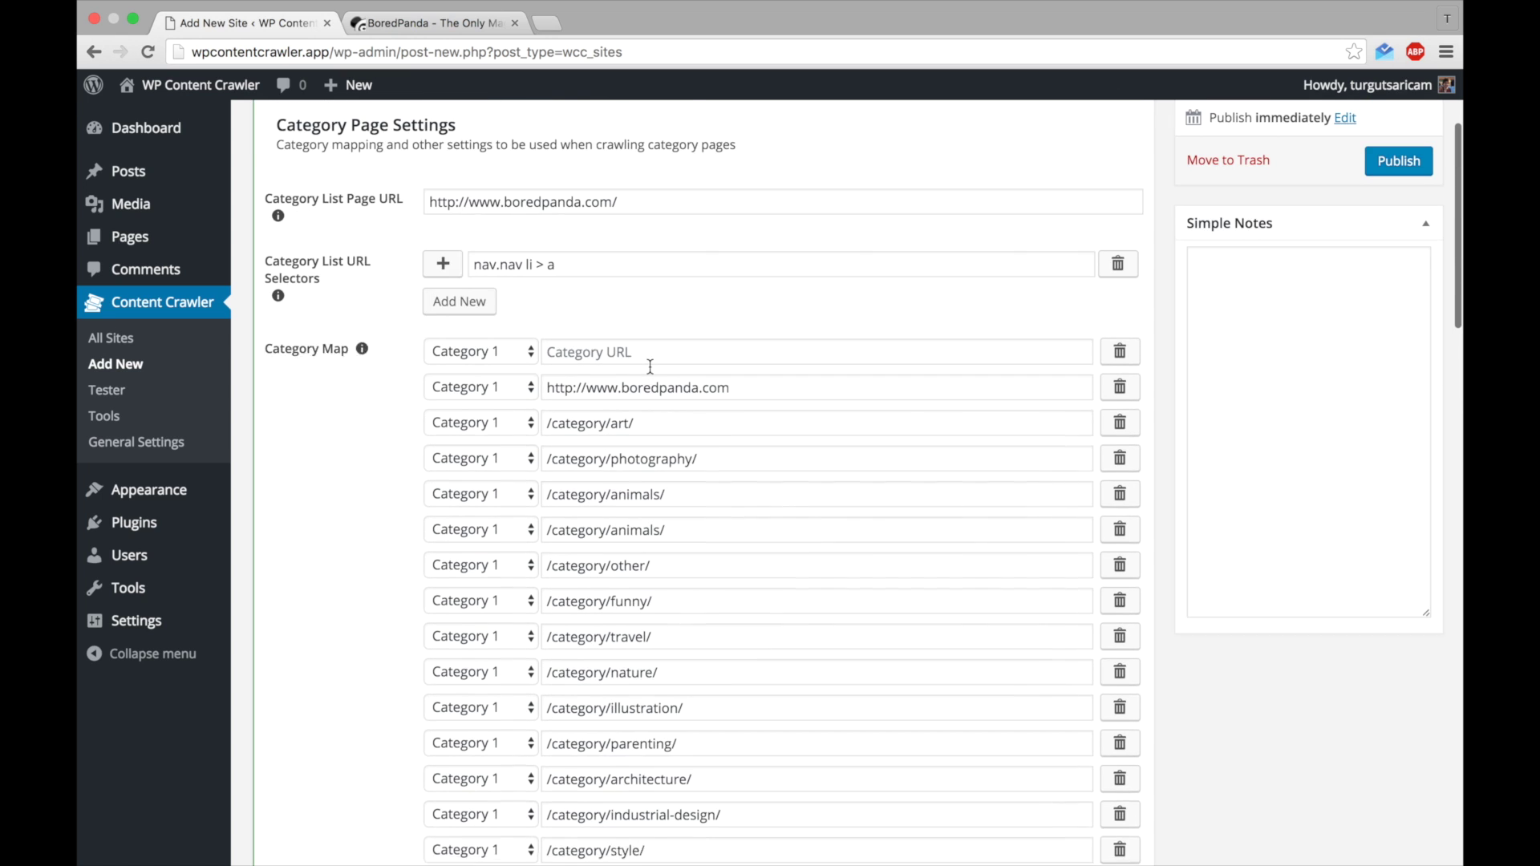
pyautogui.click(1116, 369)
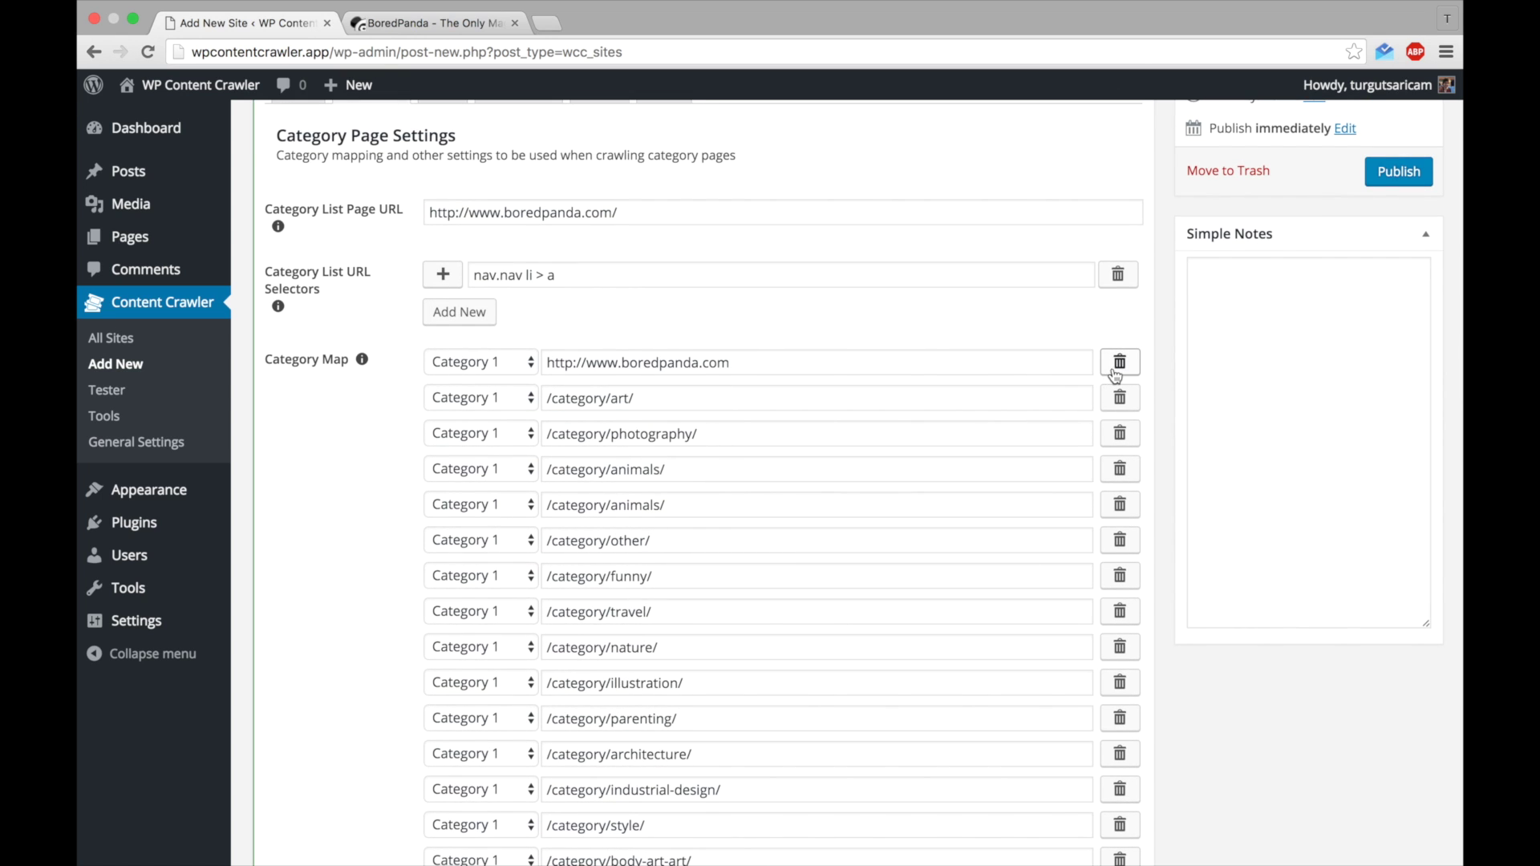
pyautogui.click(1117, 371)
pyautogui.scroll(-1, 802, 589)
pyautogui.scroll(-5, 802, 589)
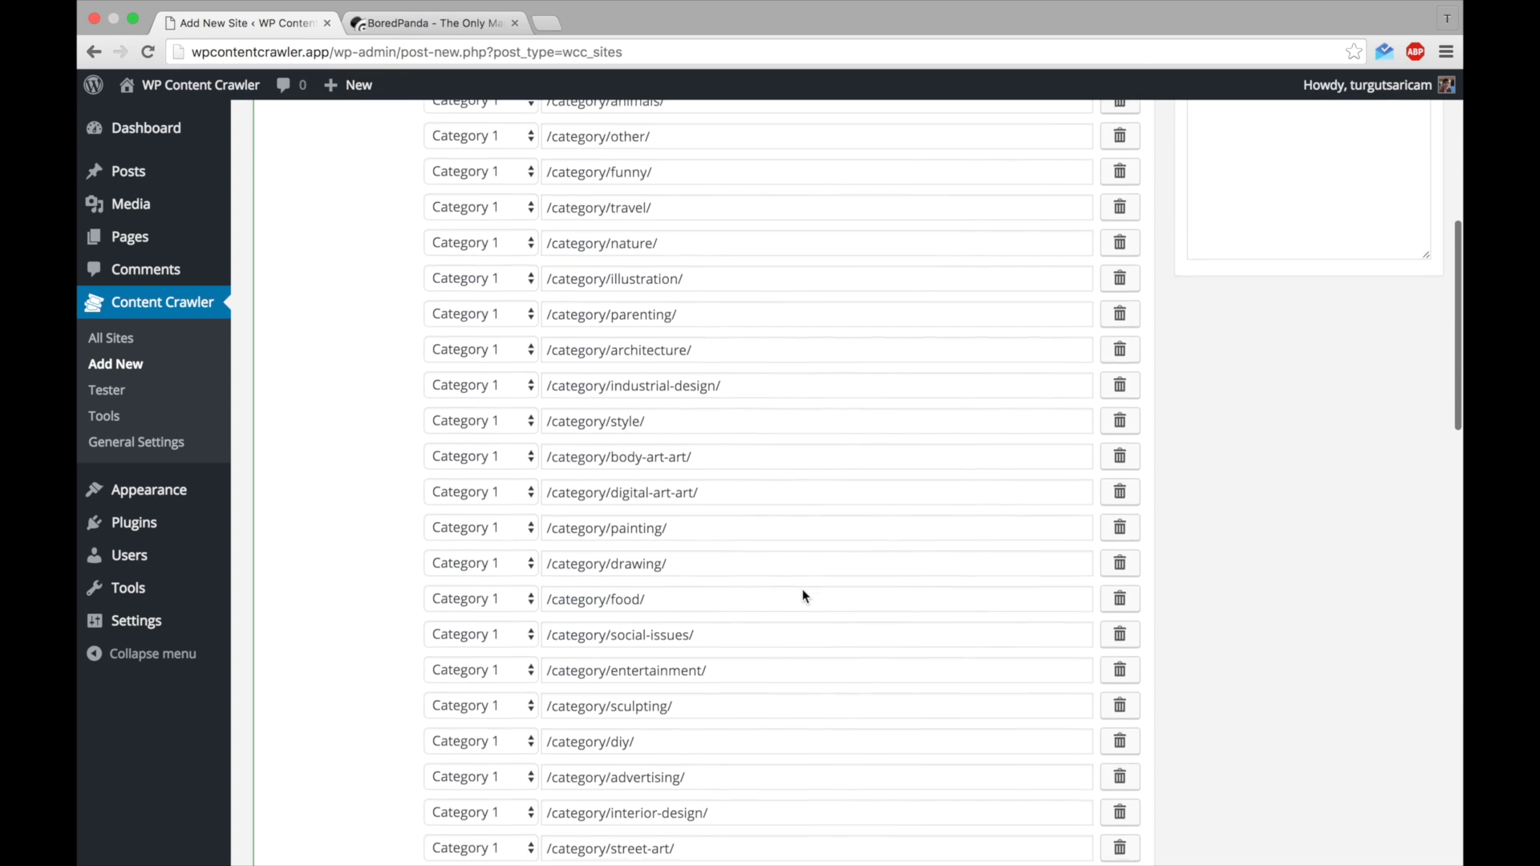
pyautogui.scroll(-3, 802, 589)
pyautogui.scroll(-3, 802, 589)
pyautogui.scroll(-6, 803, 589)
pyautogui.scroll(-3, 802, 589)
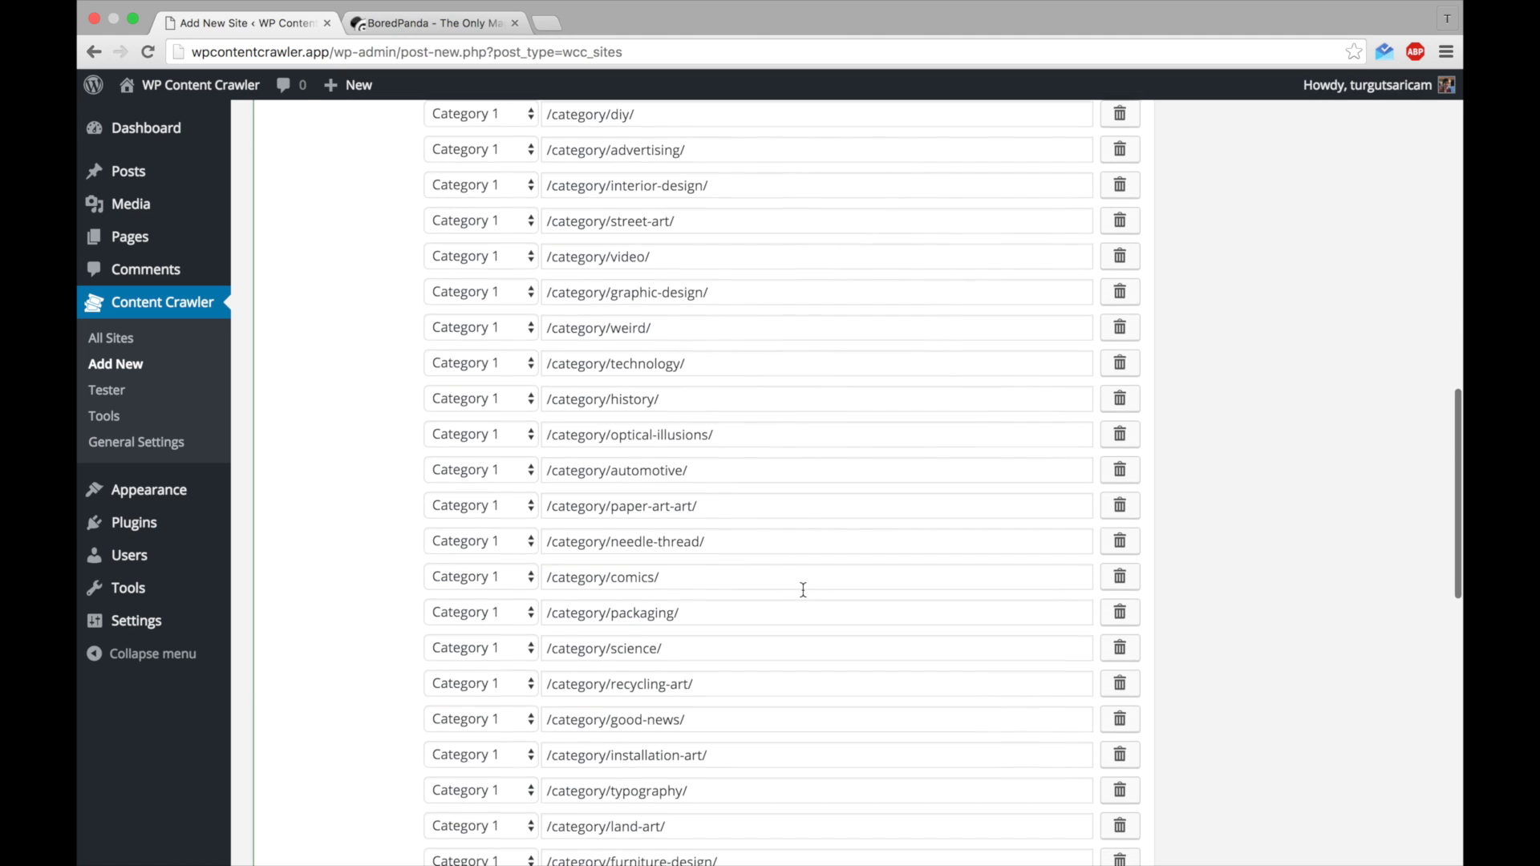
pyautogui.scroll(-4, 803, 589)
pyautogui.scroll(-3, 802, 591)
pyautogui.scroll(-1, 803, 591)
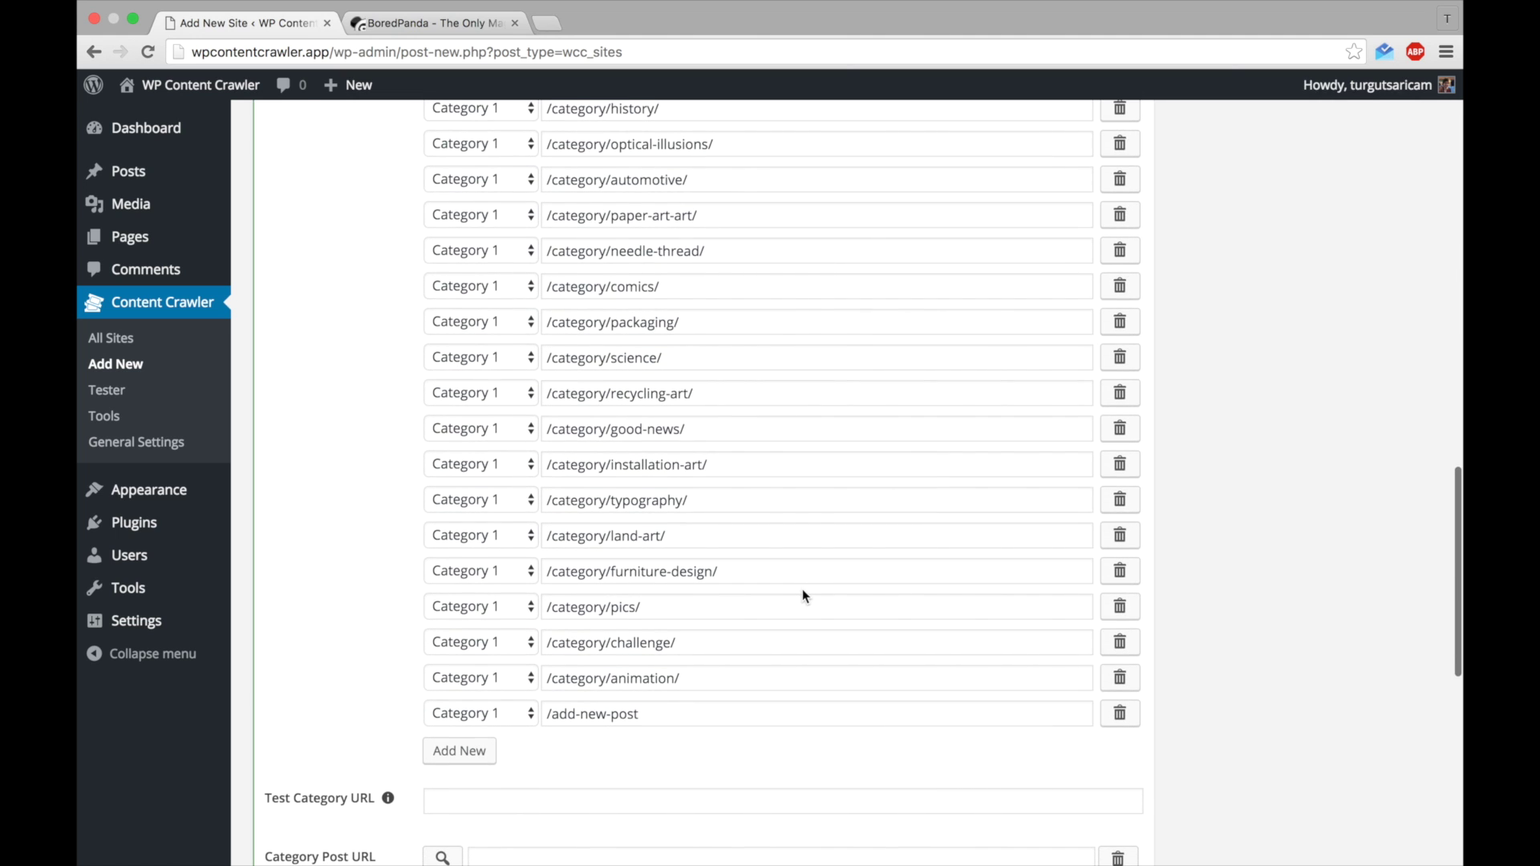
pyautogui.click(1123, 716)
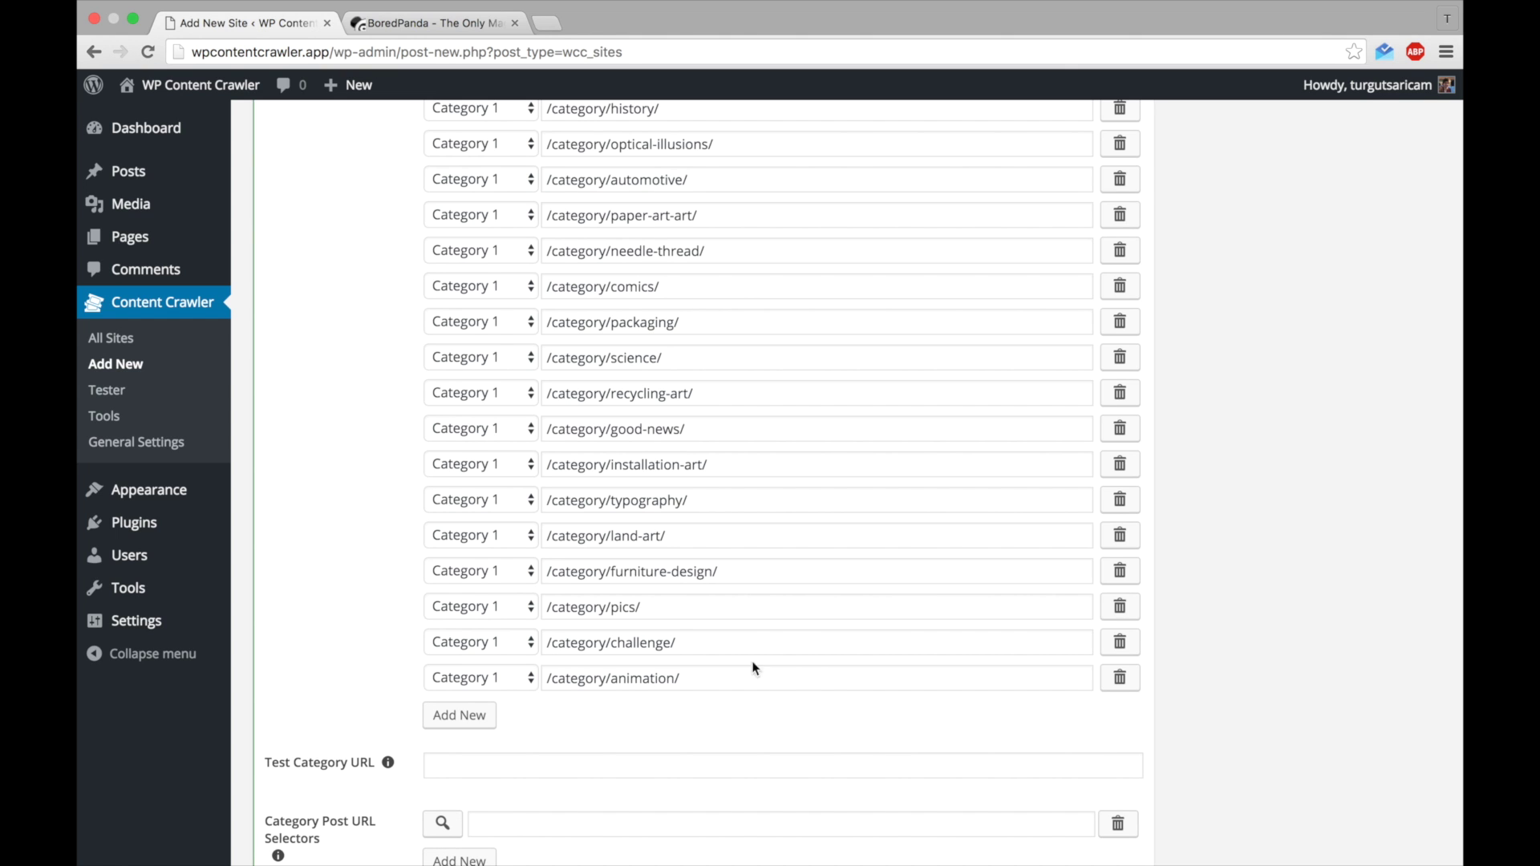
pyautogui.scroll(5, 711, 323)
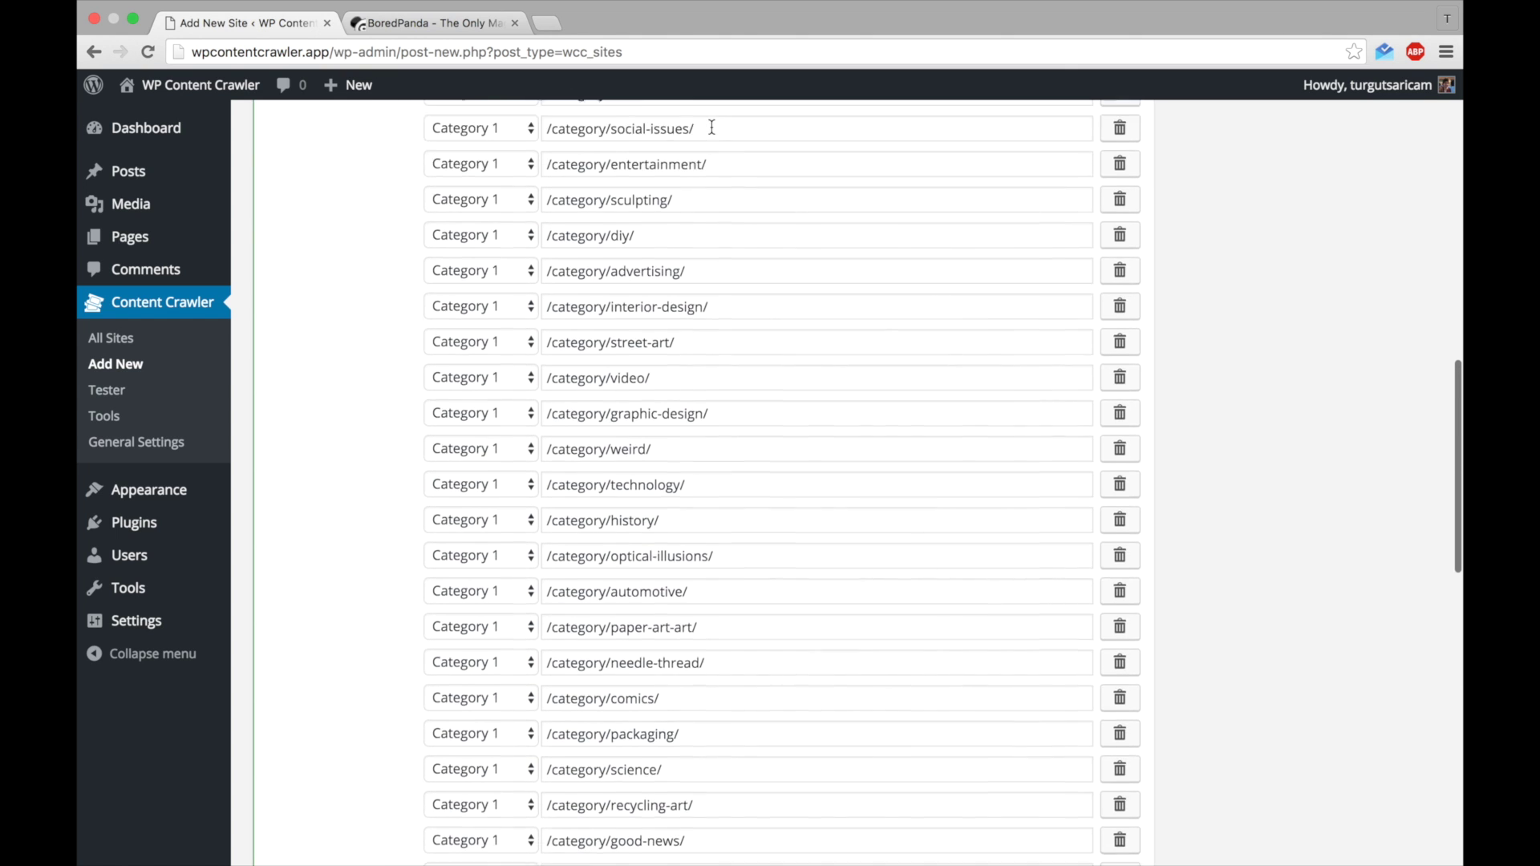
pyautogui.scroll(5, 712, 130)
pyautogui.scroll(3, 710, 128)
pyautogui.scroll(1, 711, 128)
pyautogui.scroll(2, 711, 128)
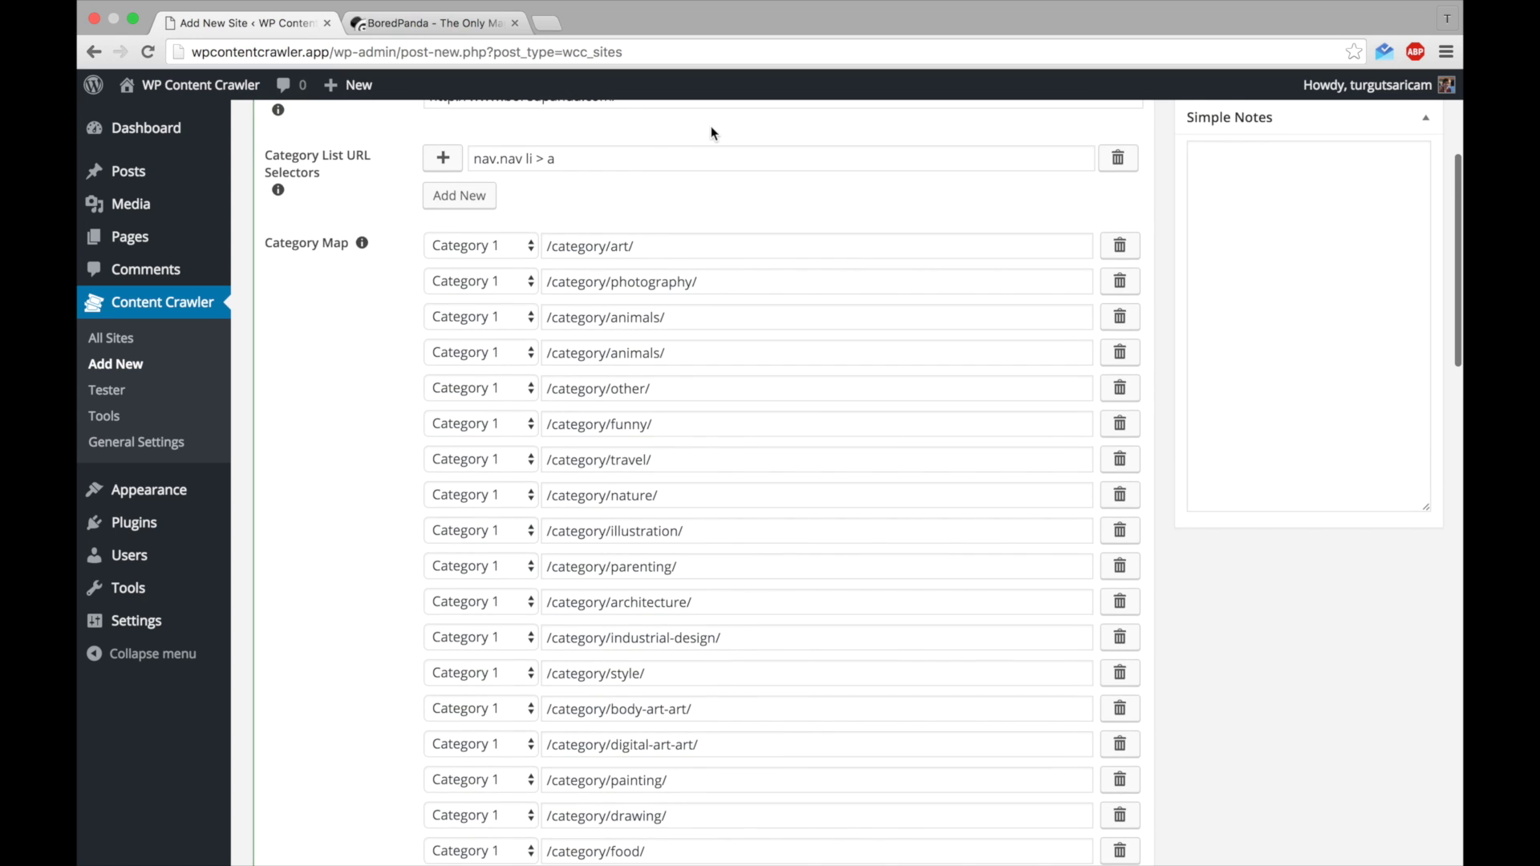
pyautogui.scroll(-10, 711, 126)
pyautogui.scroll(-2, 711, 126)
pyautogui.scroll(-8, 625, 584)
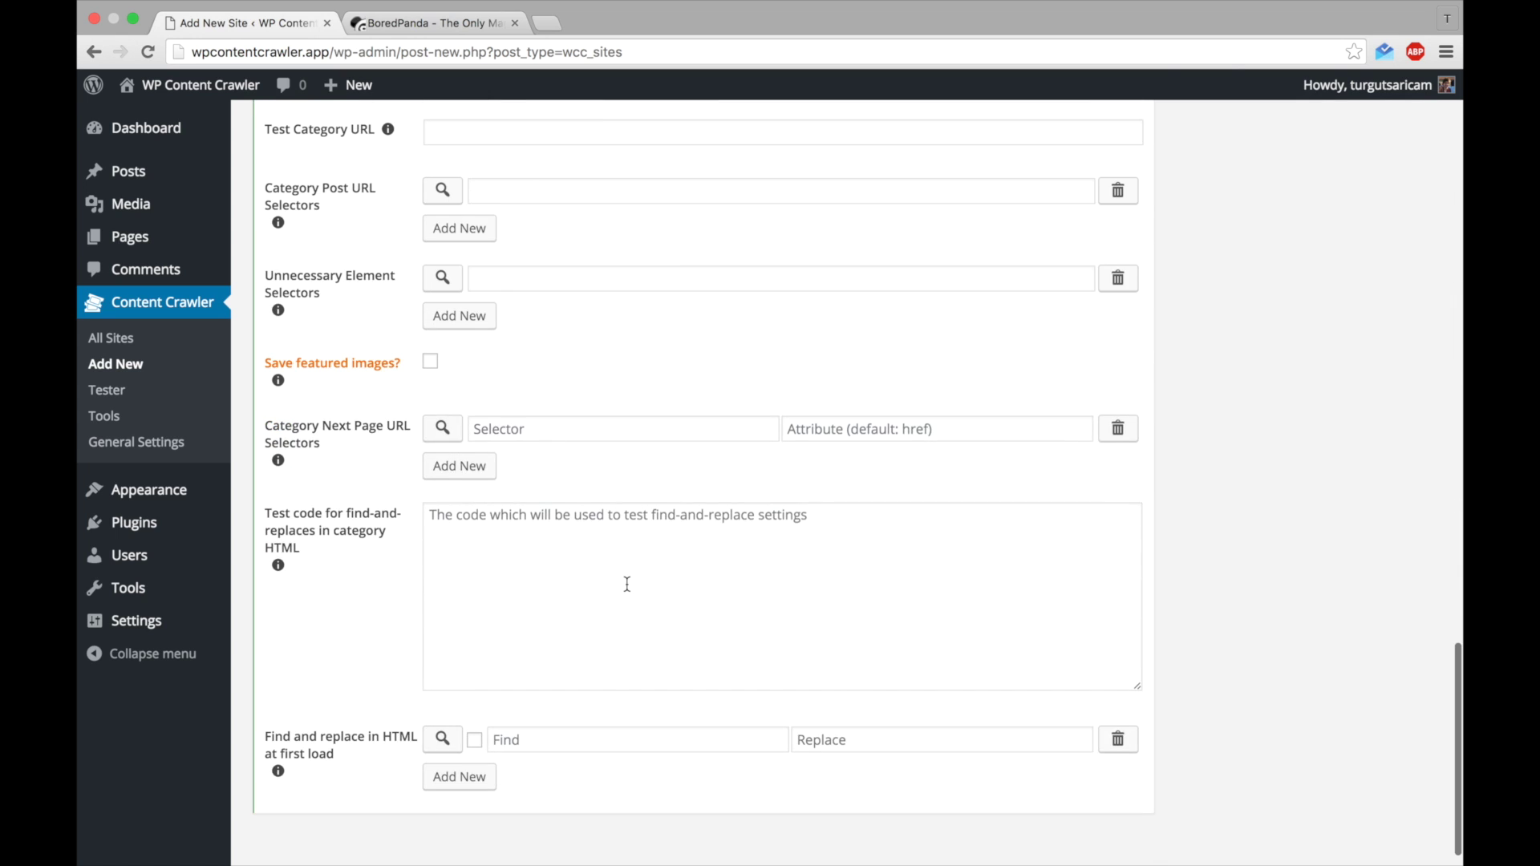
pyautogui.scroll(3, 625, 584)
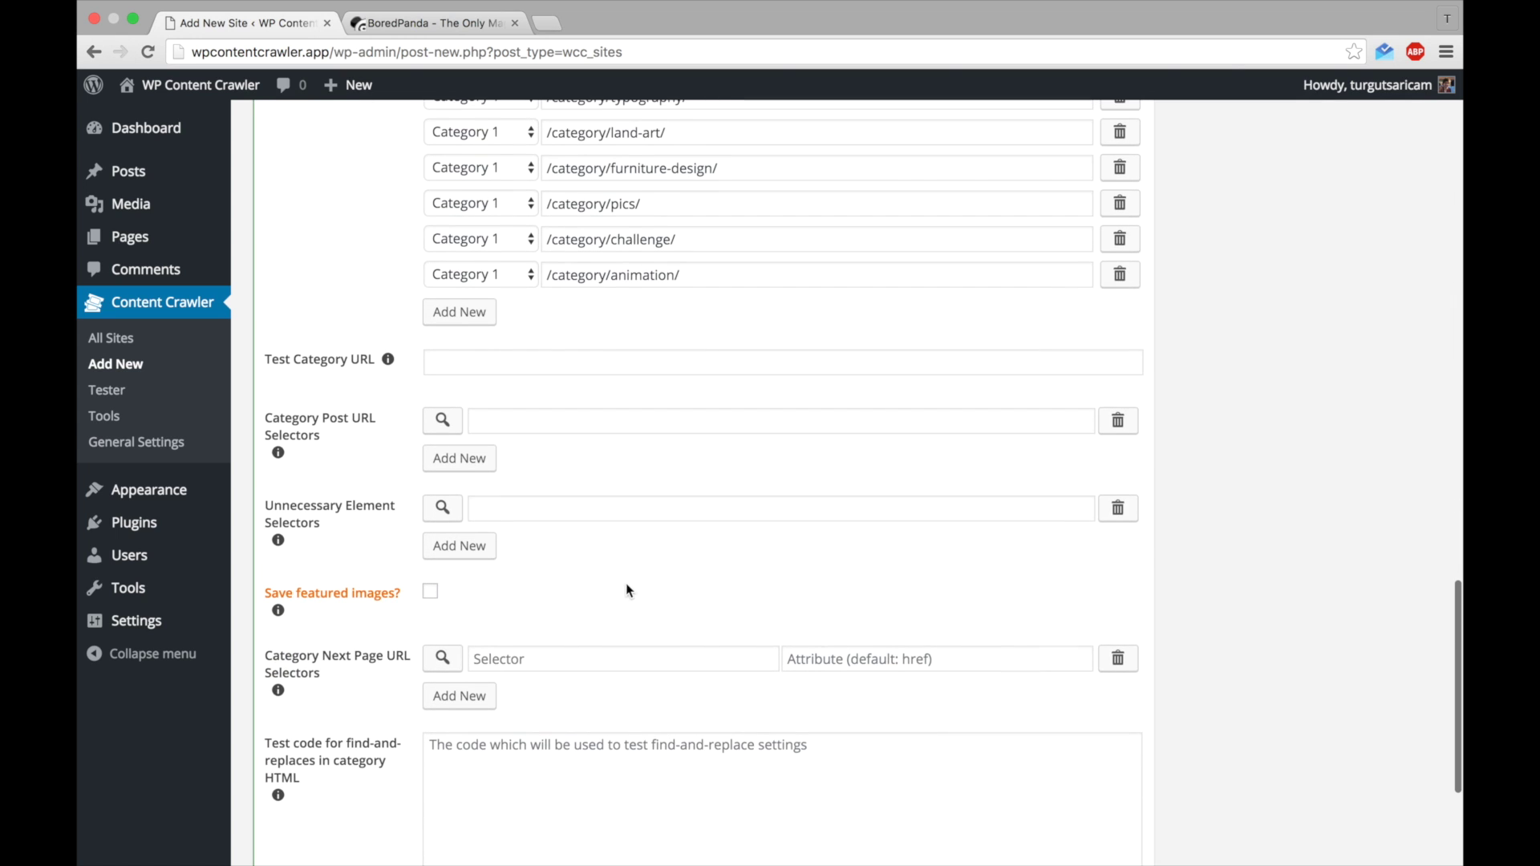
# Step: Set the Test Category URL to the Bored Panda Animals category page address
pyautogui.click(464, 371)
pyautogui.click(434, 27)
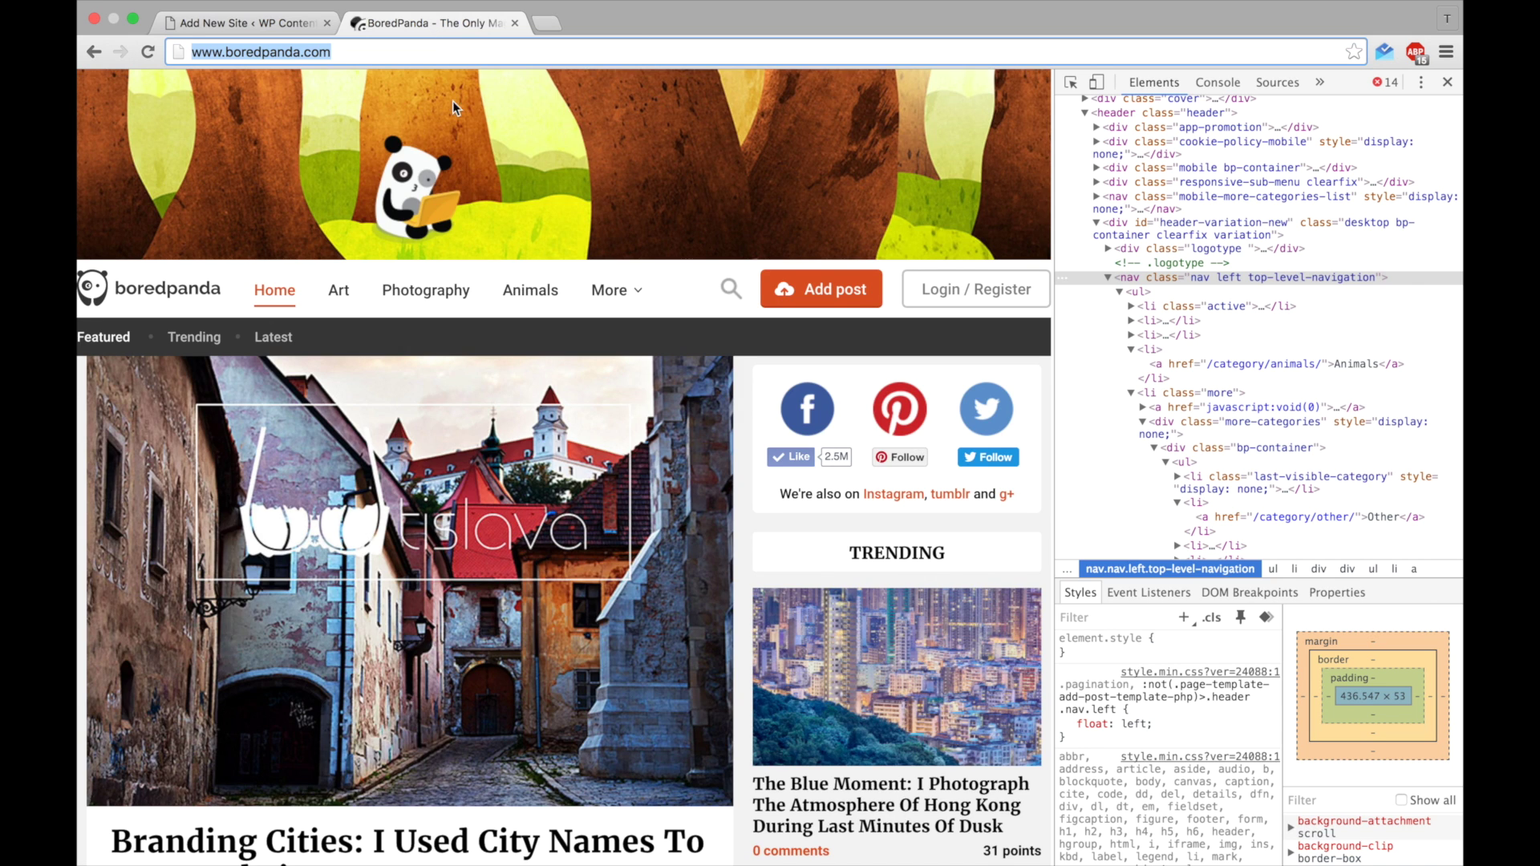
pyautogui.click(513, 290)
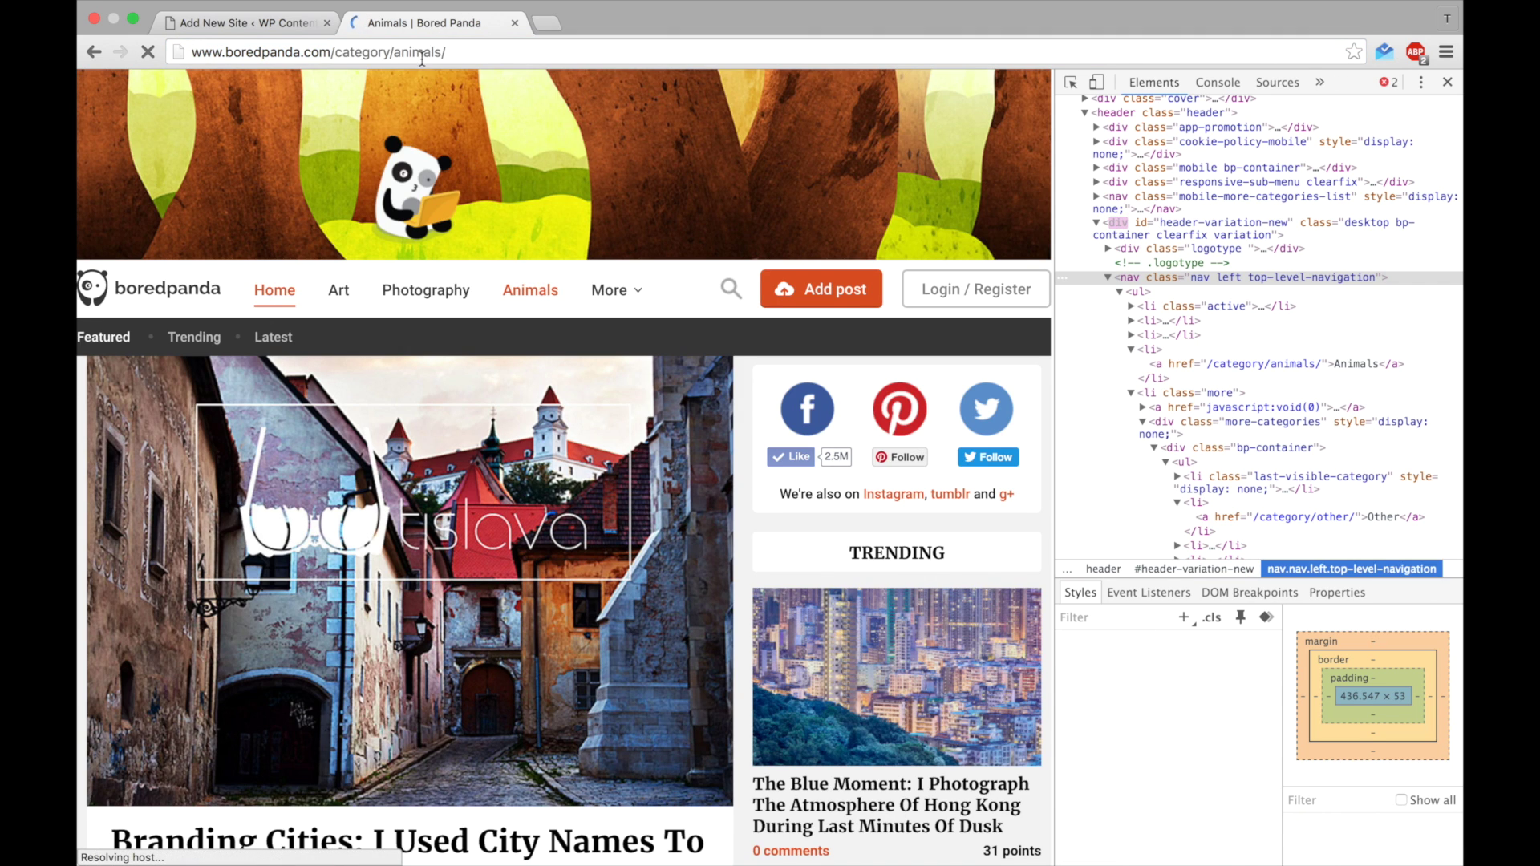
pyautogui.click(417, 51)
pyautogui.rightClick(417, 51)
pyautogui.click(454, 80)
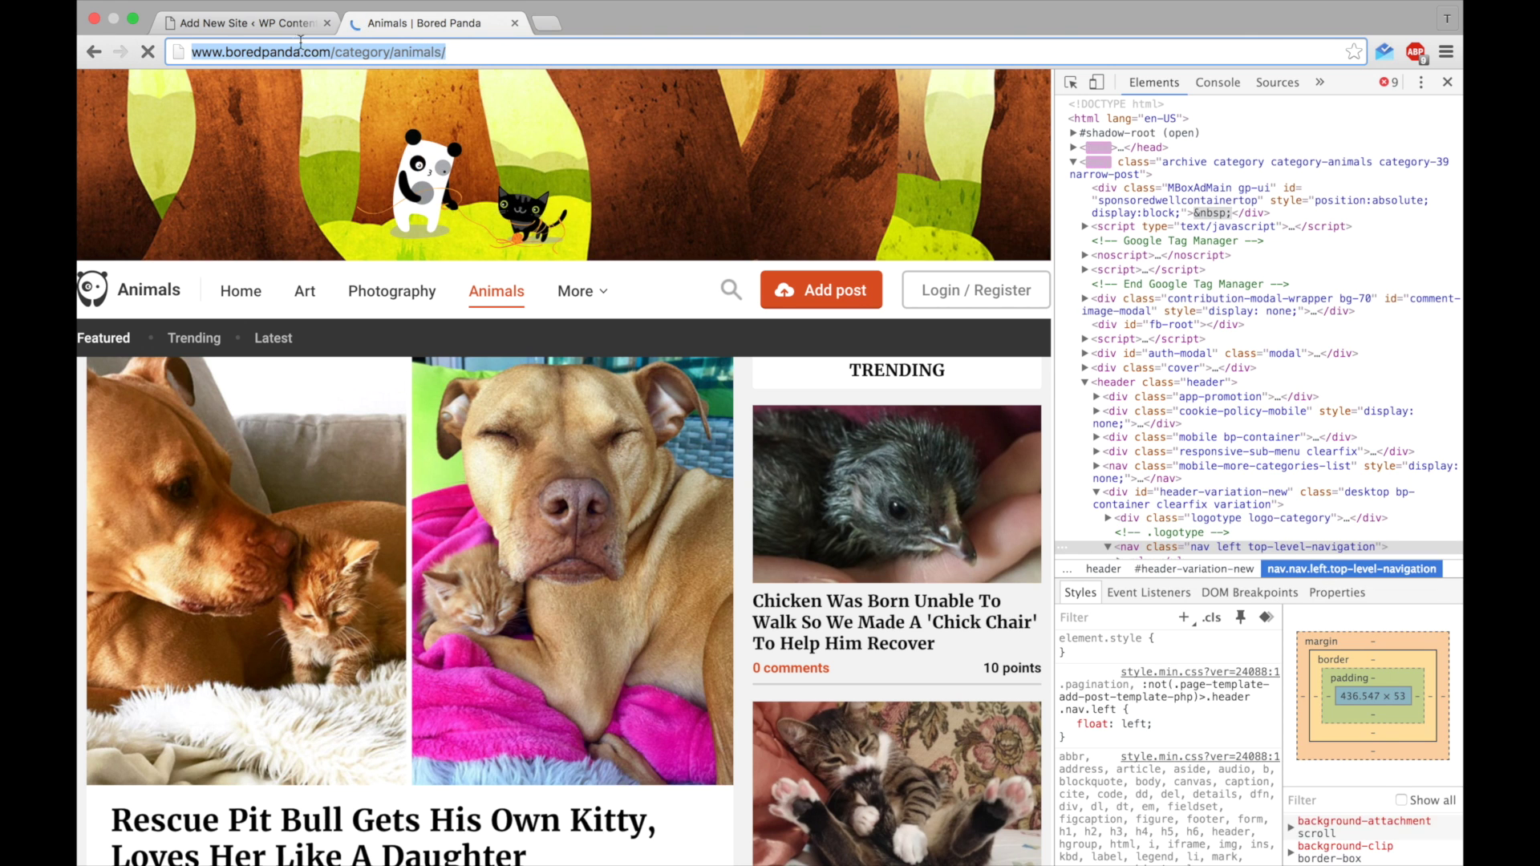
pyautogui.click(281, 25)
pyautogui.rightClick(573, 368)
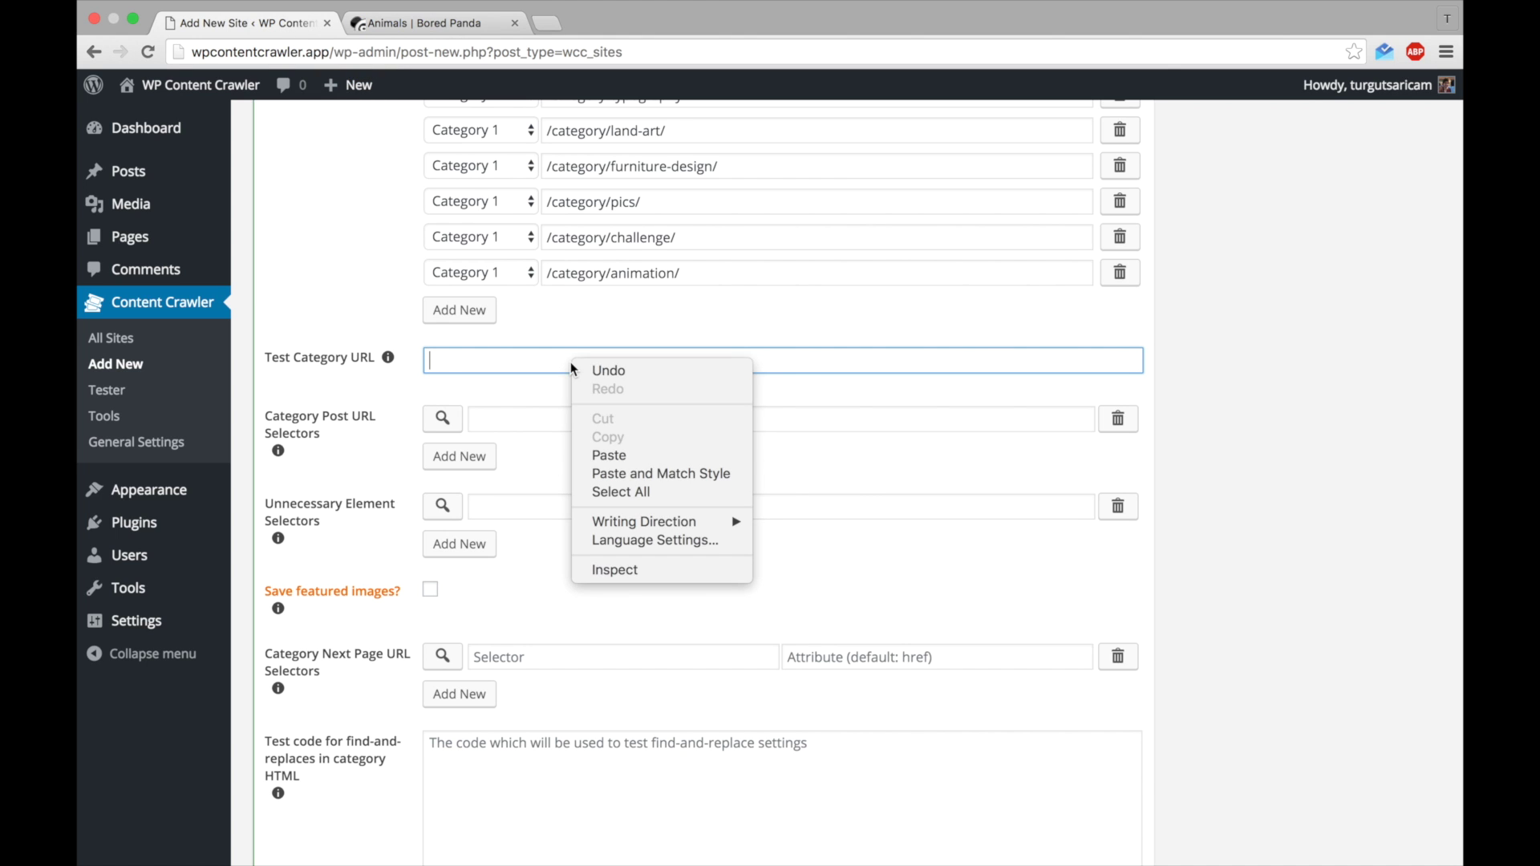
pyautogui.click(610, 455)
pyautogui.click(560, 418)
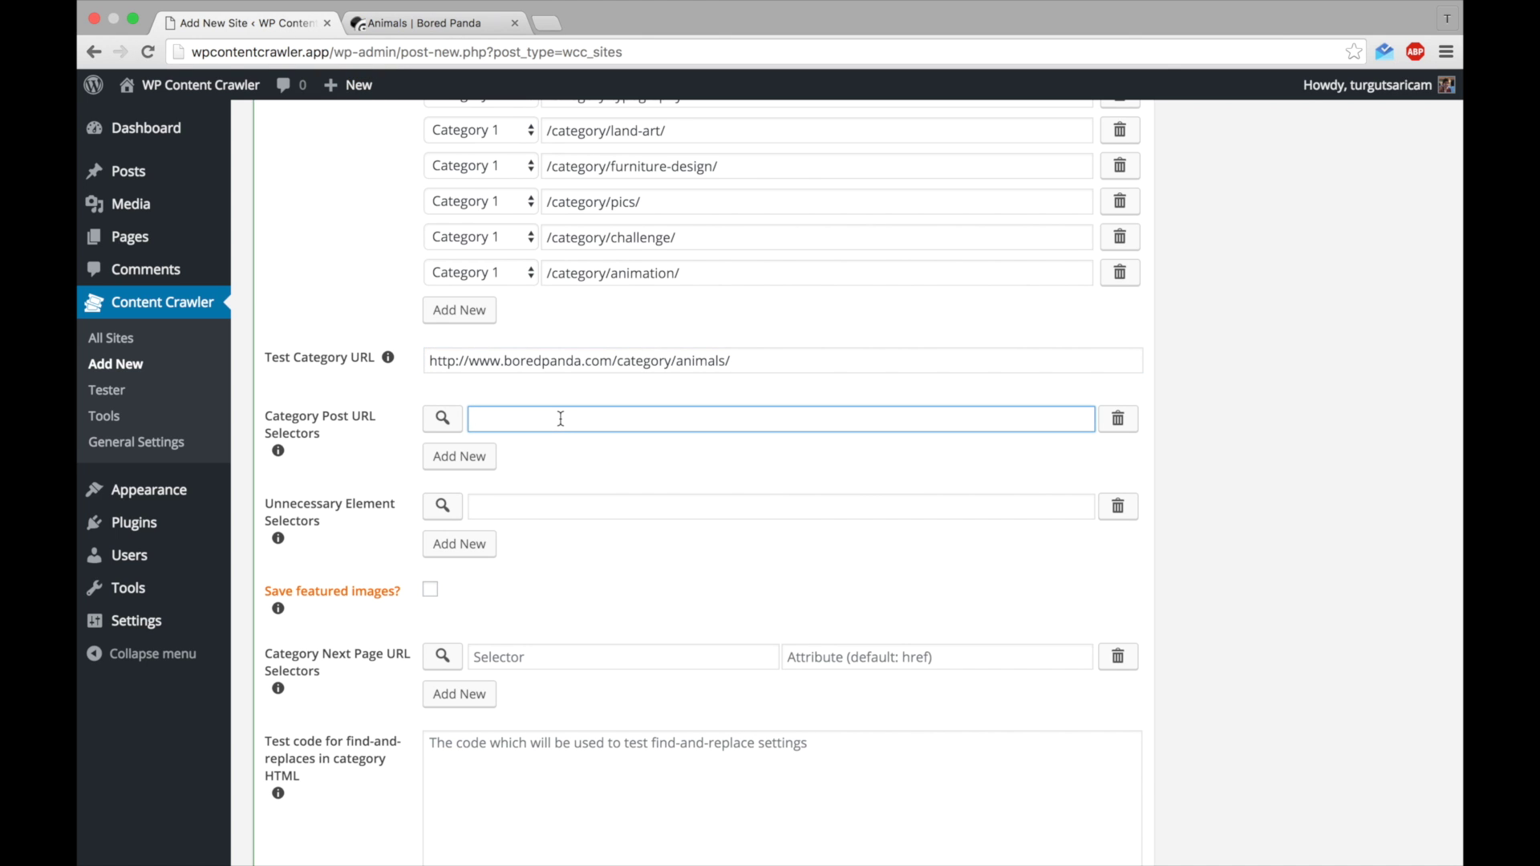
pyautogui.click(433, 22)
# Step: Inspect the Rescue Pit Bull post title and select its enclosing article.post element
pyautogui.scroll(-3, 506, 543)
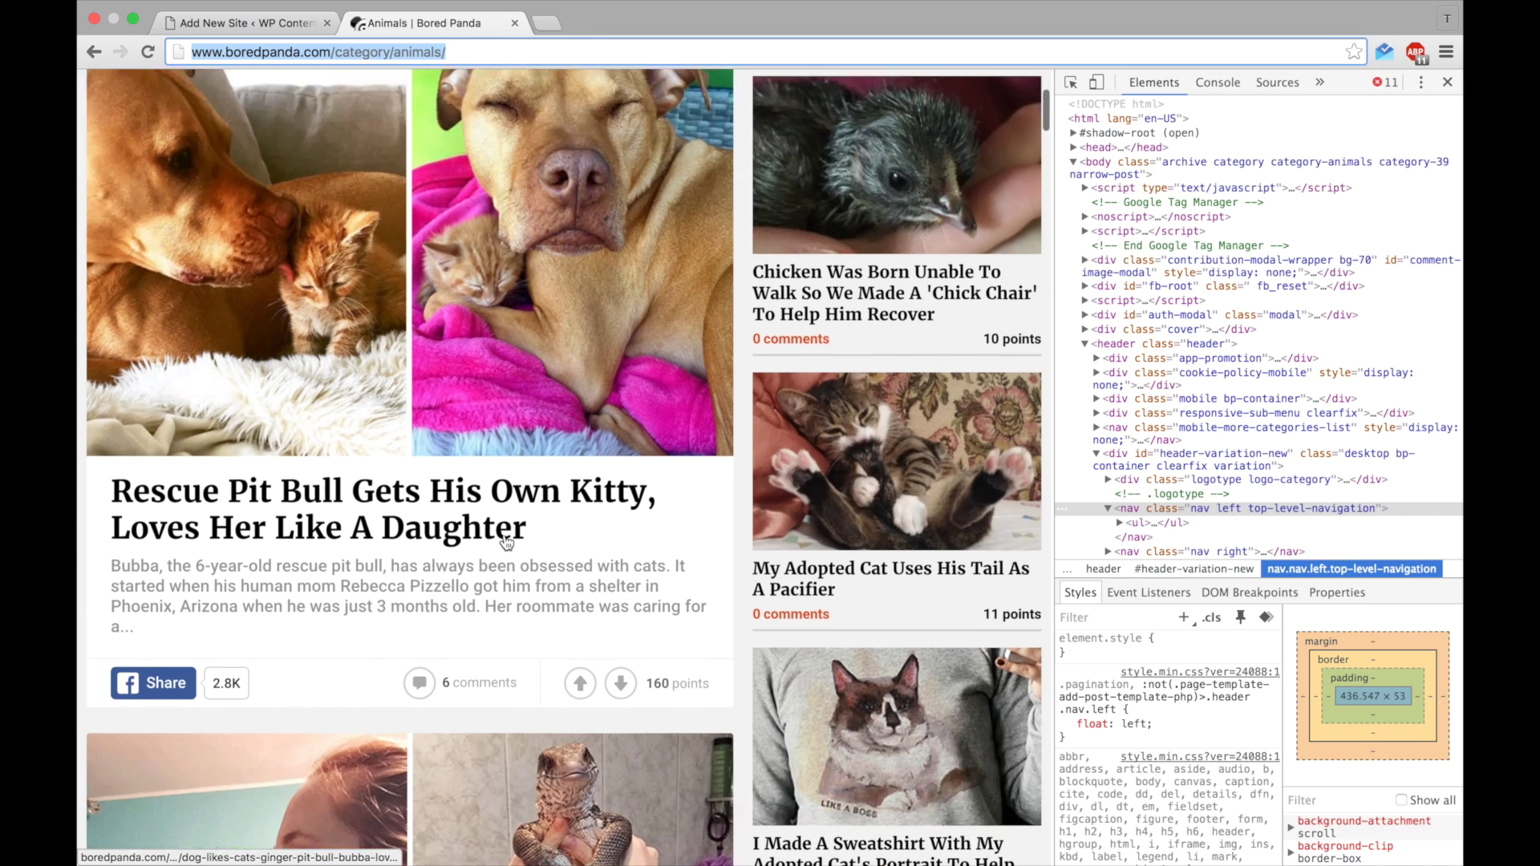
pyautogui.scroll(-3, 506, 543)
pyautogui.scroll(-5, 506, 543)
pyautogui.scroll(-5, 504, 538)
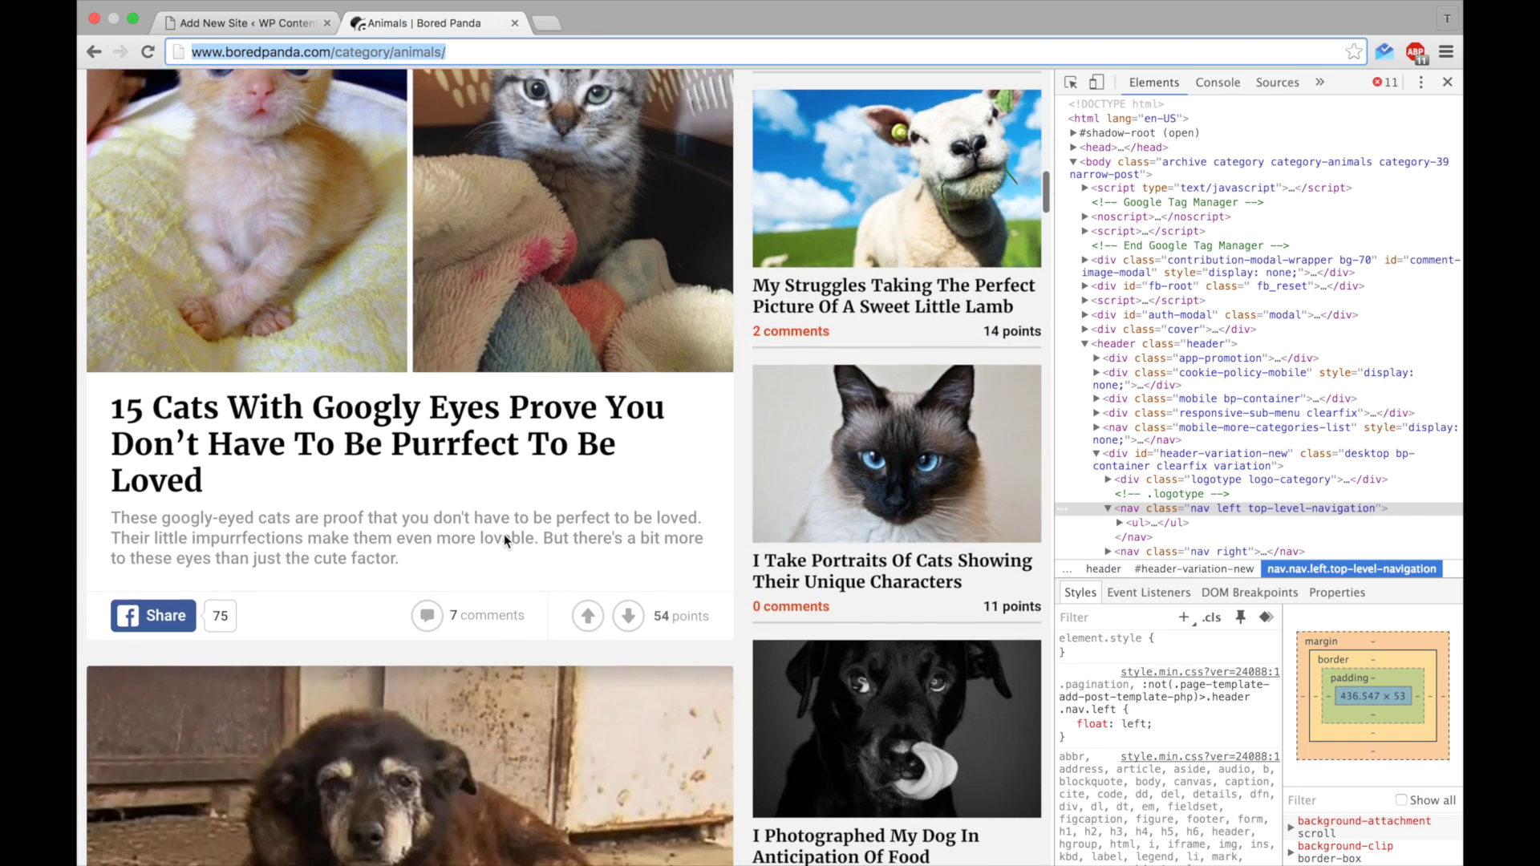
pyautogui.scroll(10, 504, 534)
pyautogui.scroll(5, 503, 534)
pyautogui.scroll(-3, 504, 534)
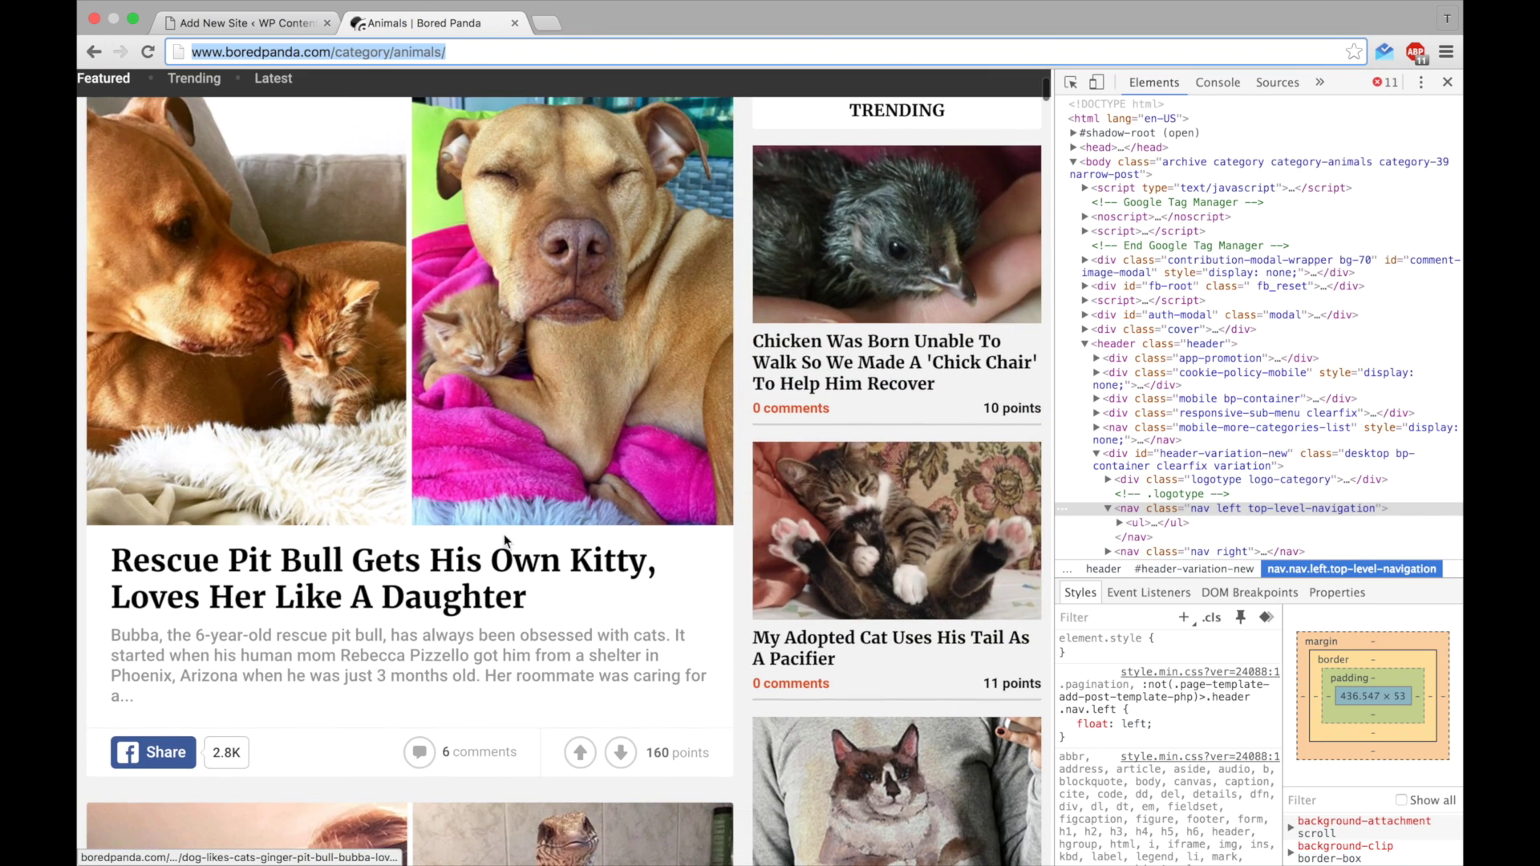
pyautogui.click(1070, 82)
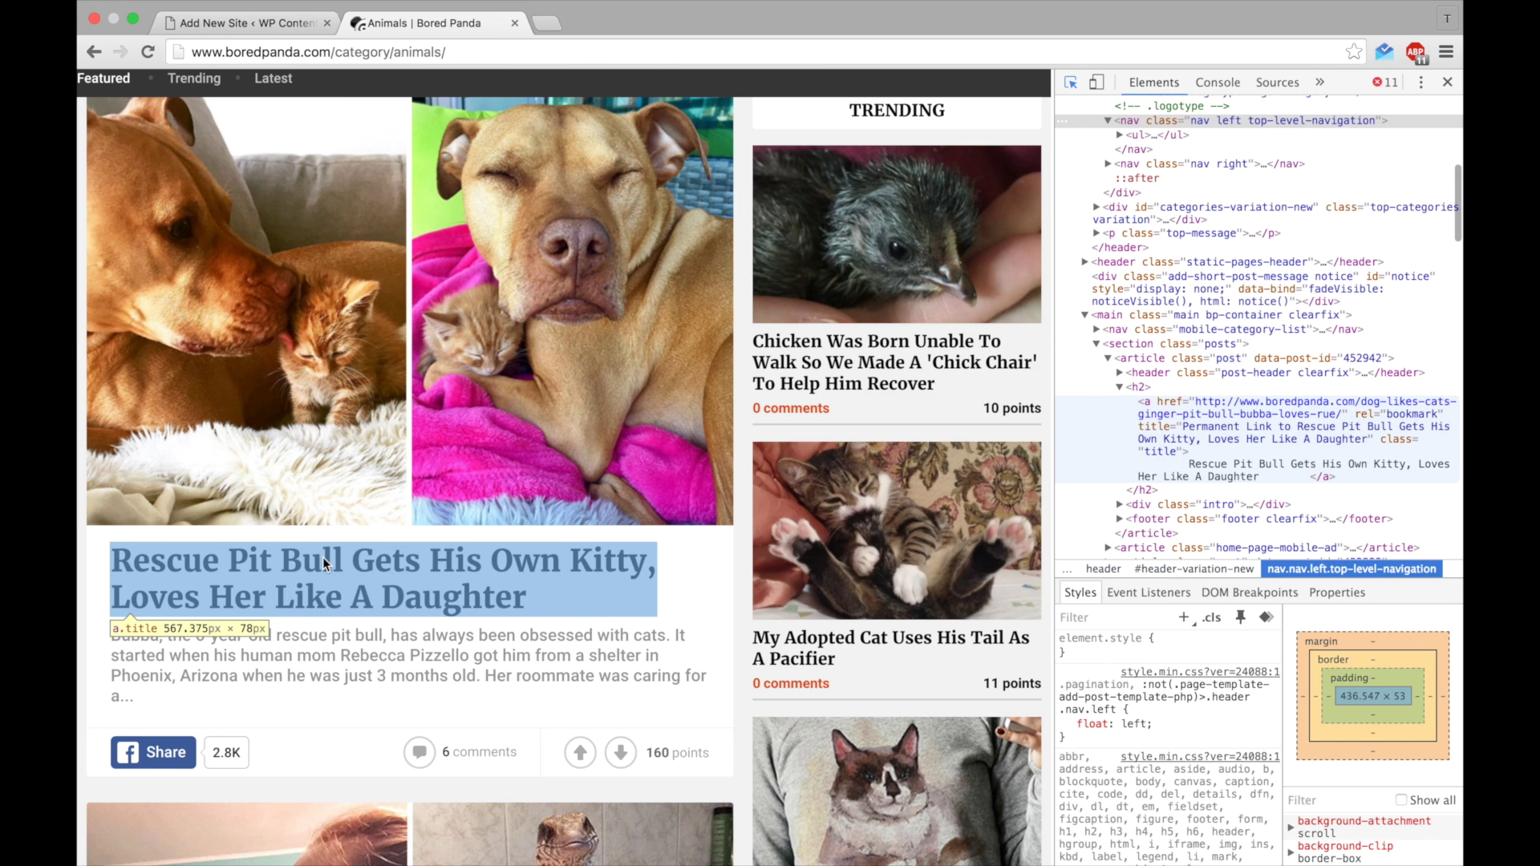
pyautogui.click(324, 564)
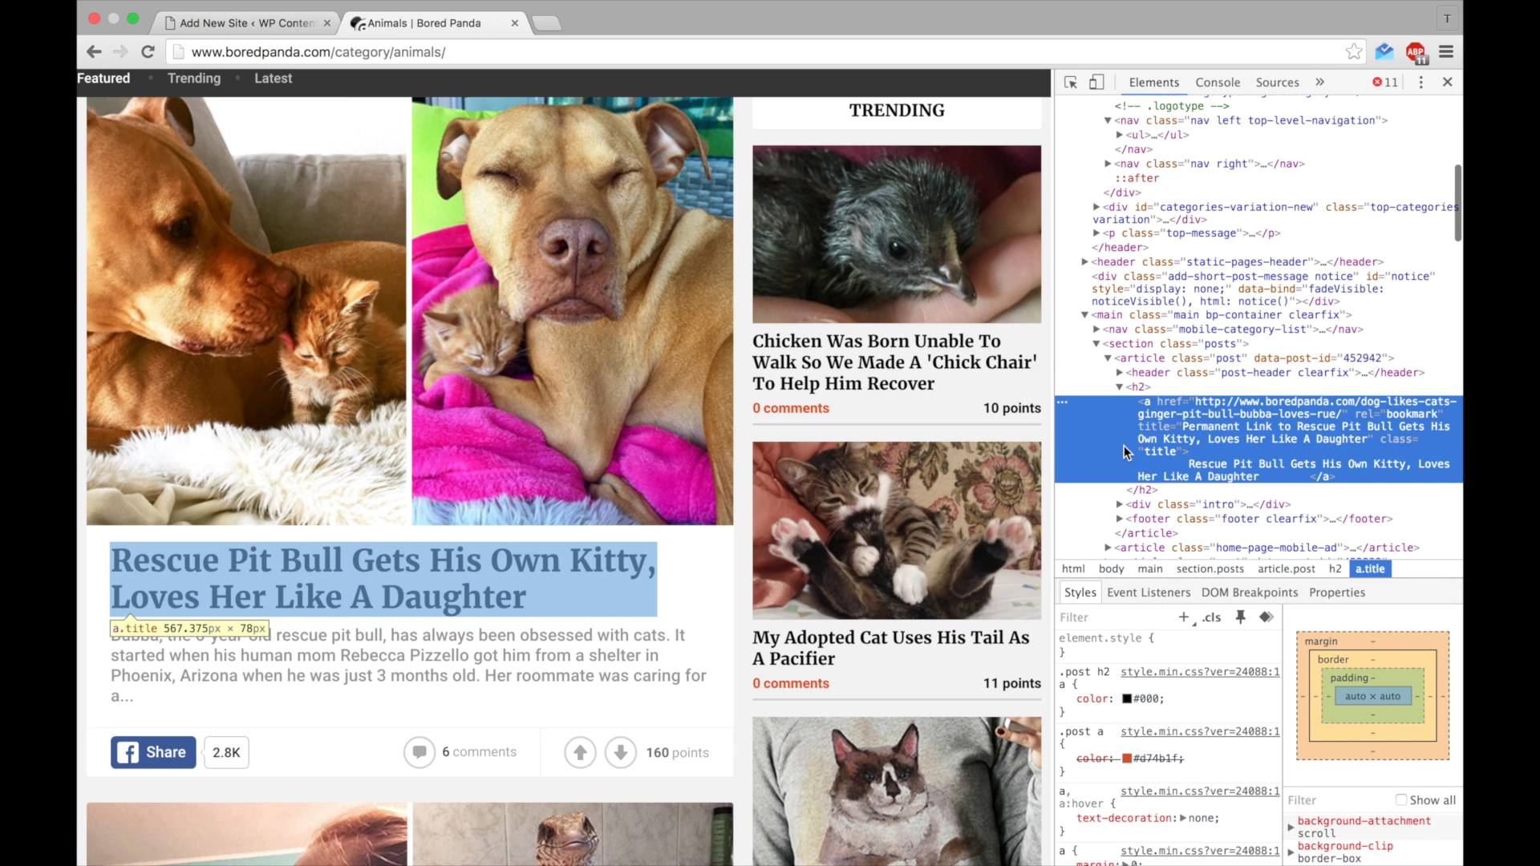
pyautogui.scroll(-2, 1134, 423)
pyautogui.scroll(-2, 1134, 424)
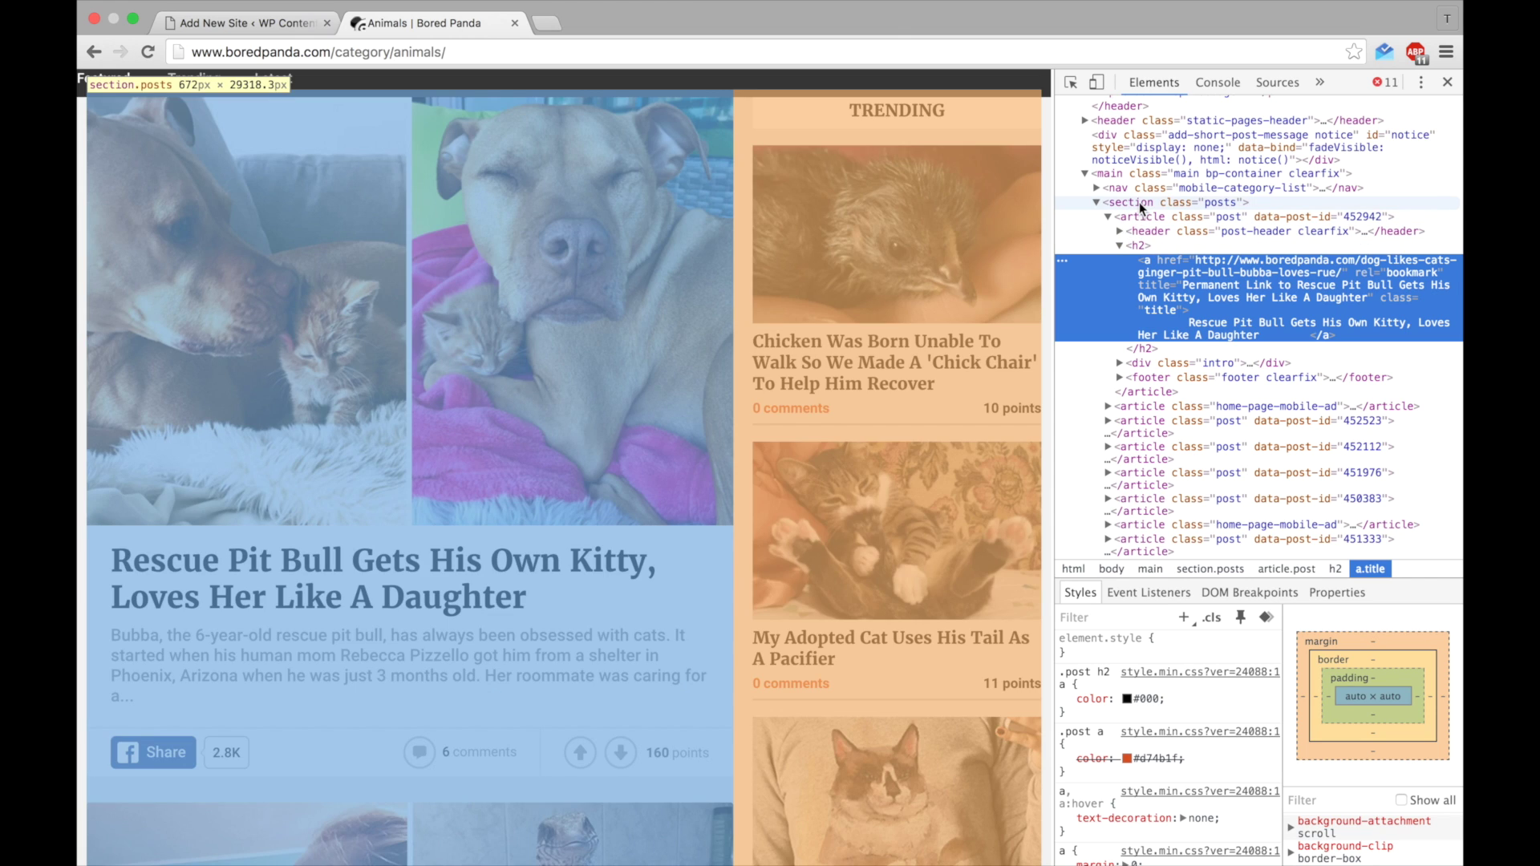
pyautogui.click(1143, 217)
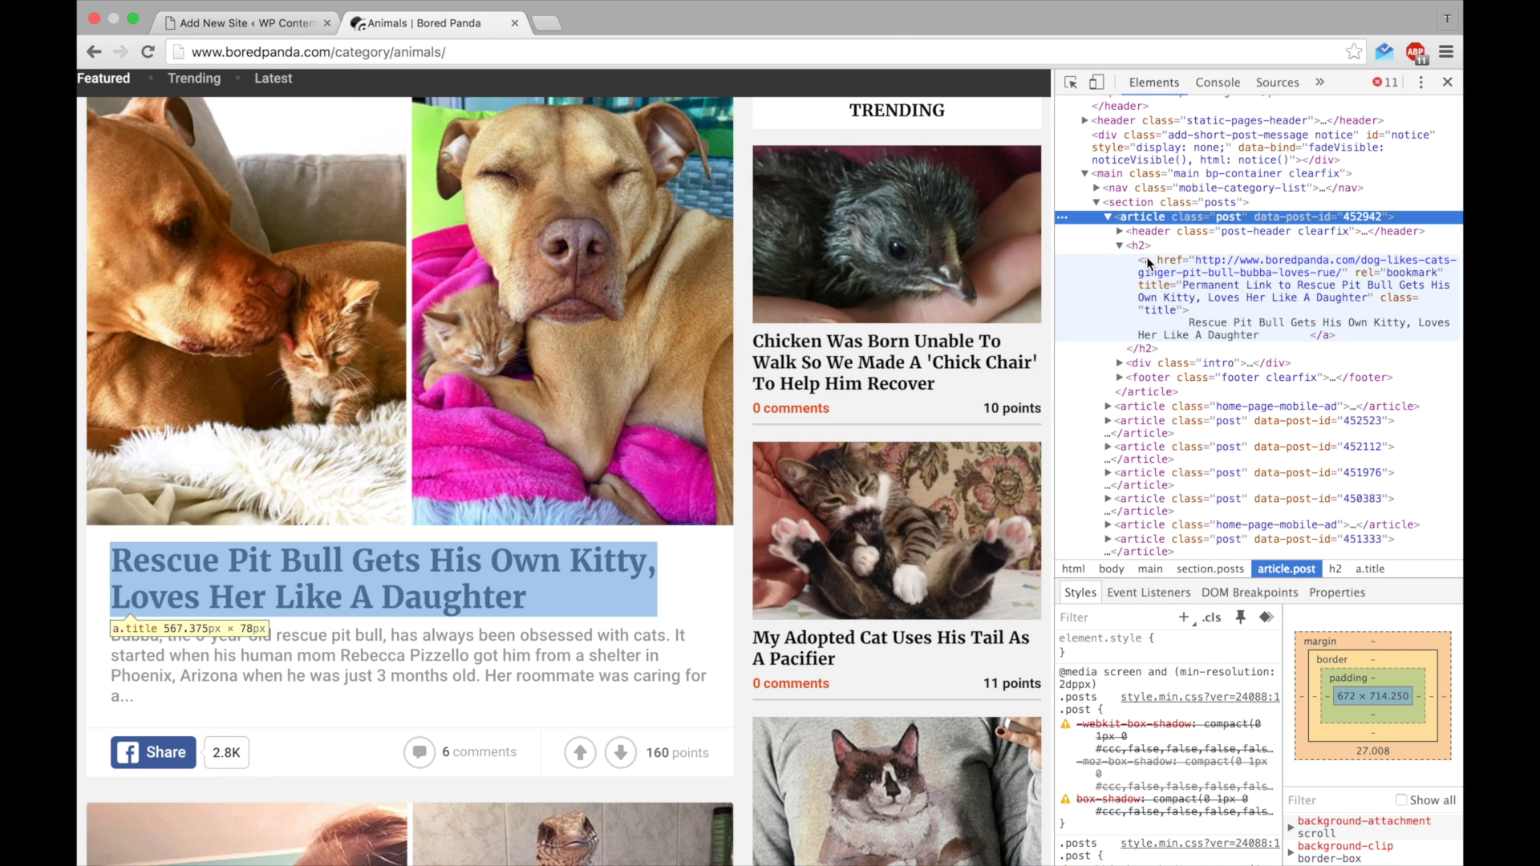
# Step: Enter article.post h2 > a as the category post URL selector and test it on the Animals page
pyautogui.click(251, 27)
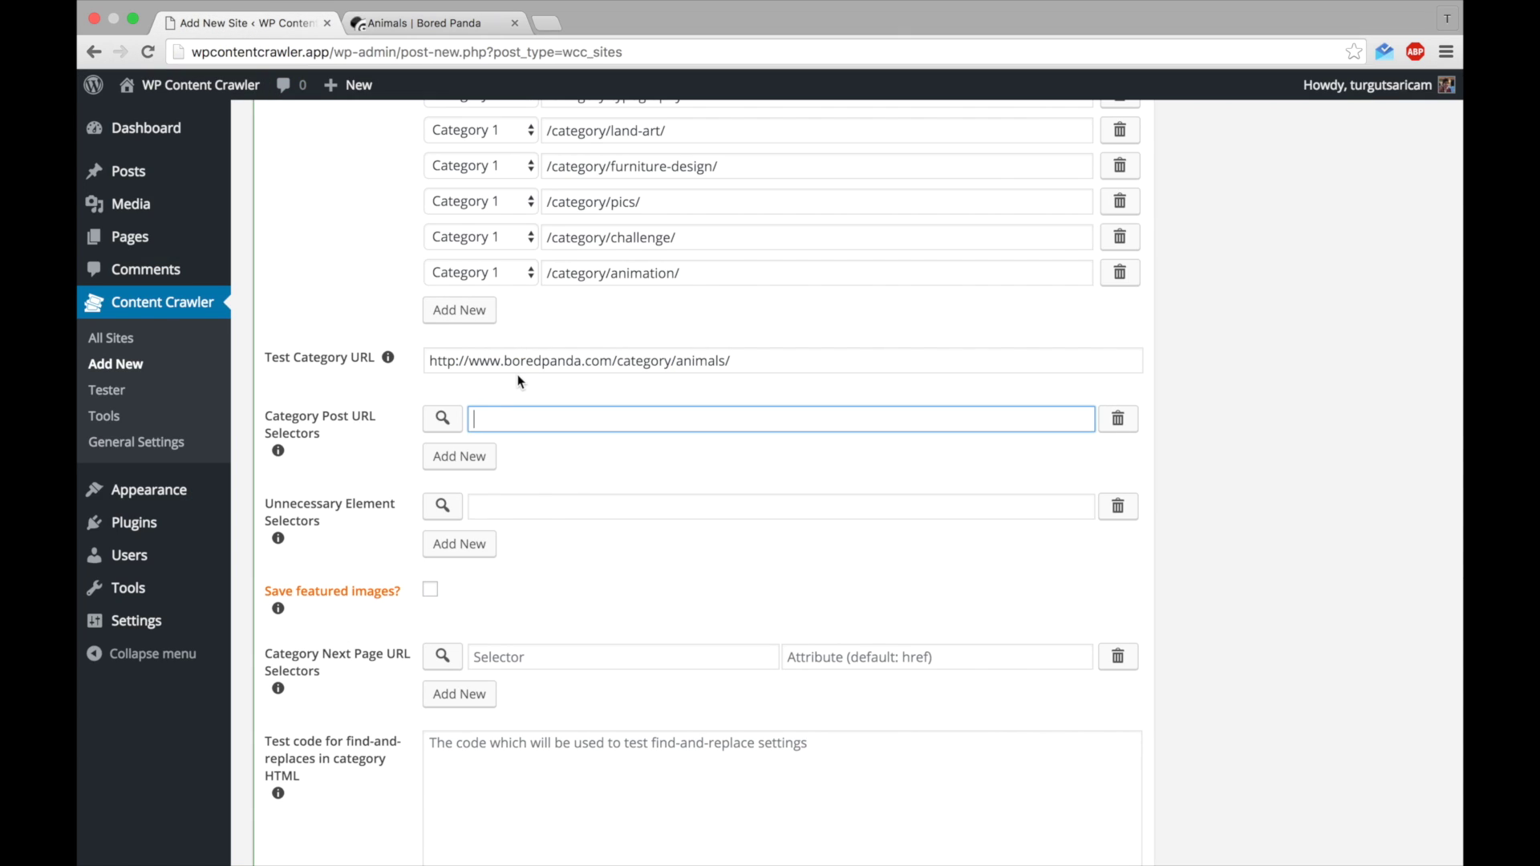
pyautogui.write('article.post h2 > a')
pyautogui.click(442, 419)
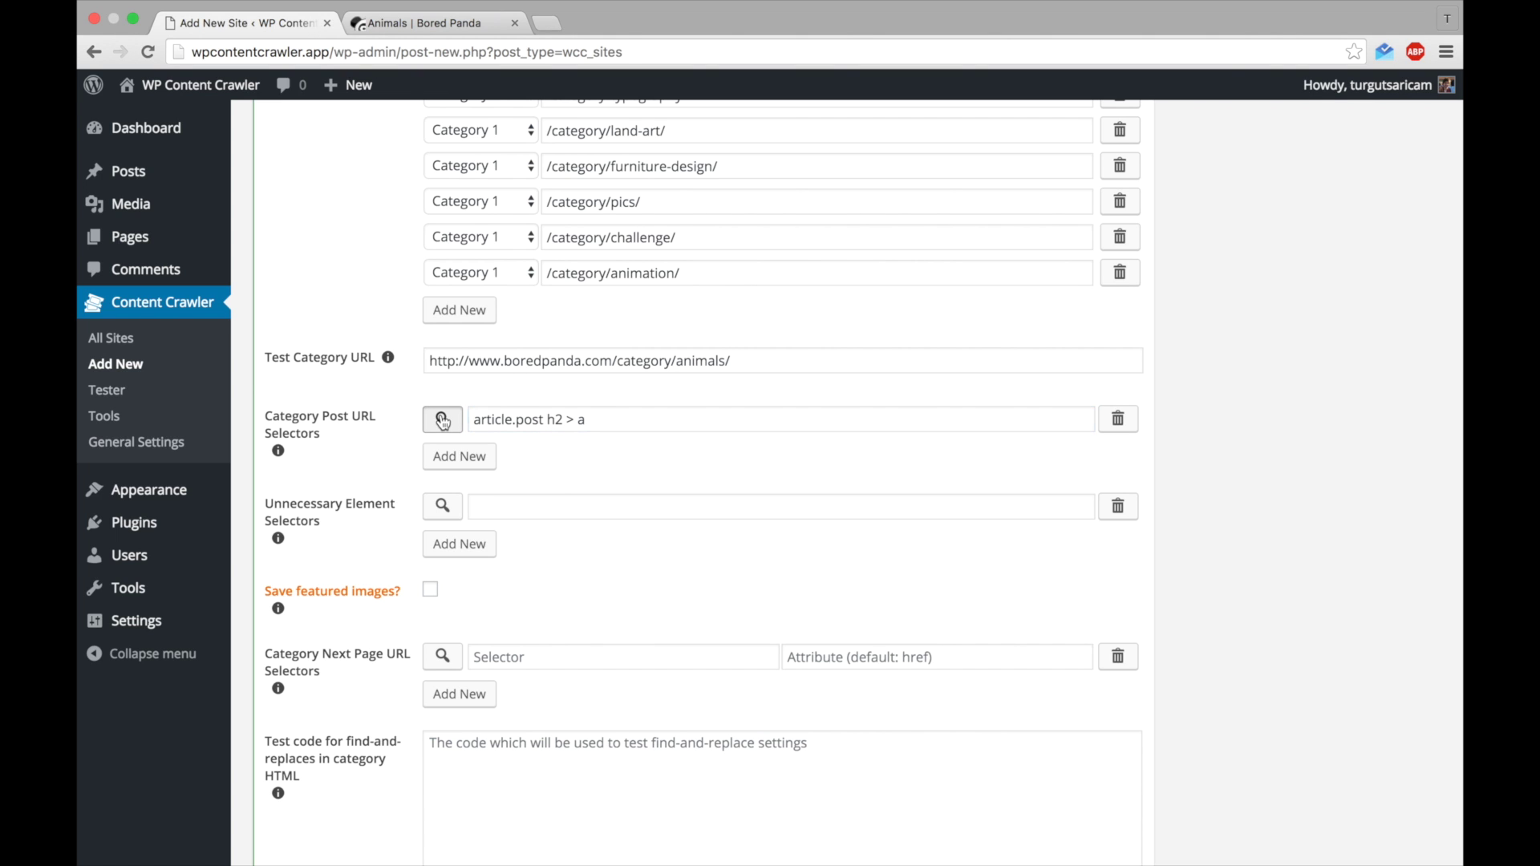
pyautogui.scroll(-4, 389, 494)
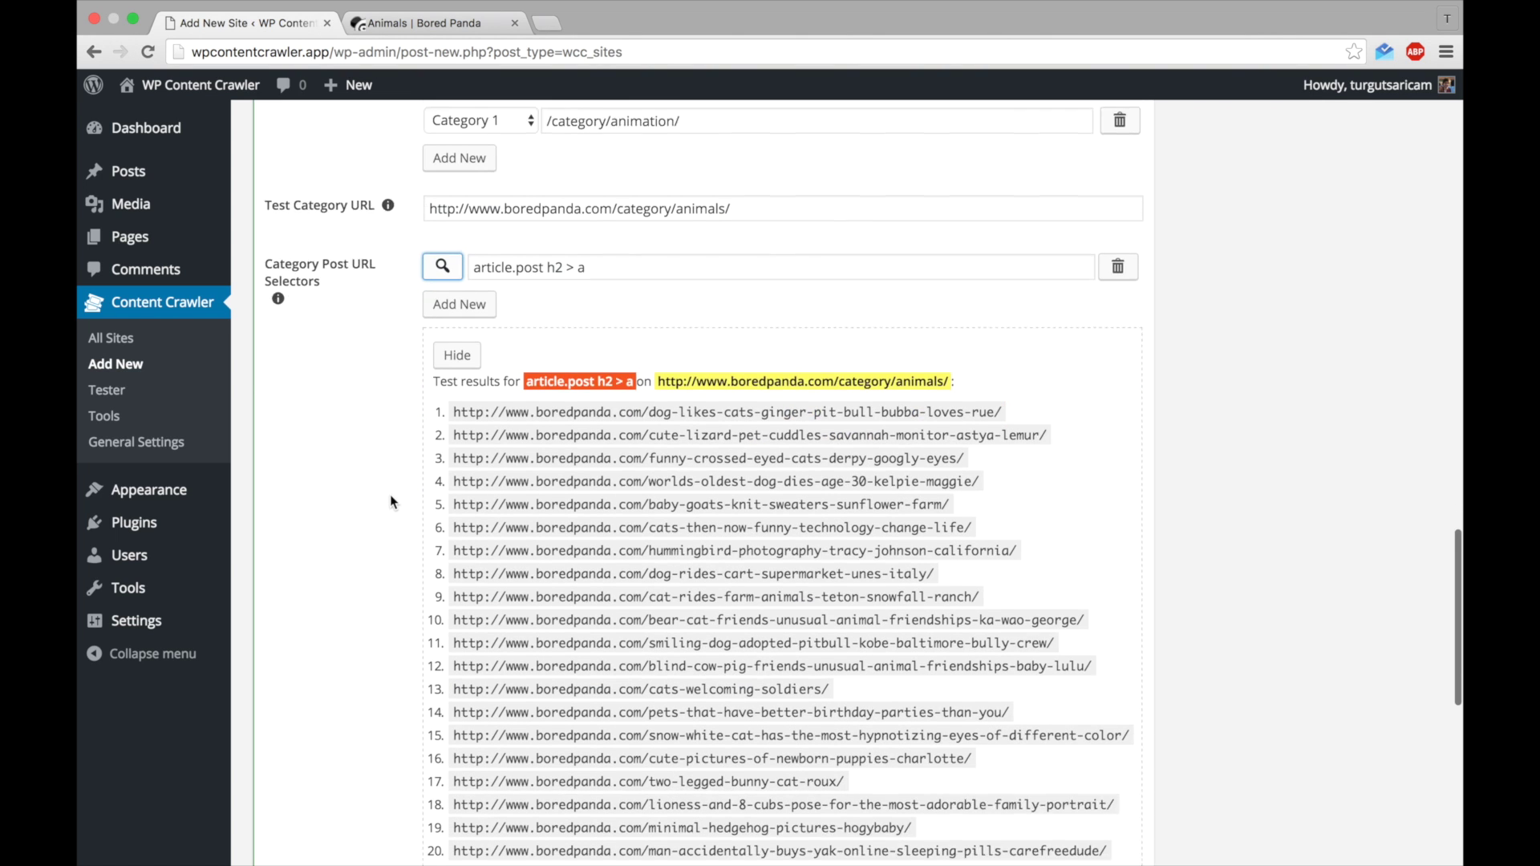
pyautogui.scroll(-1, 390, 494)
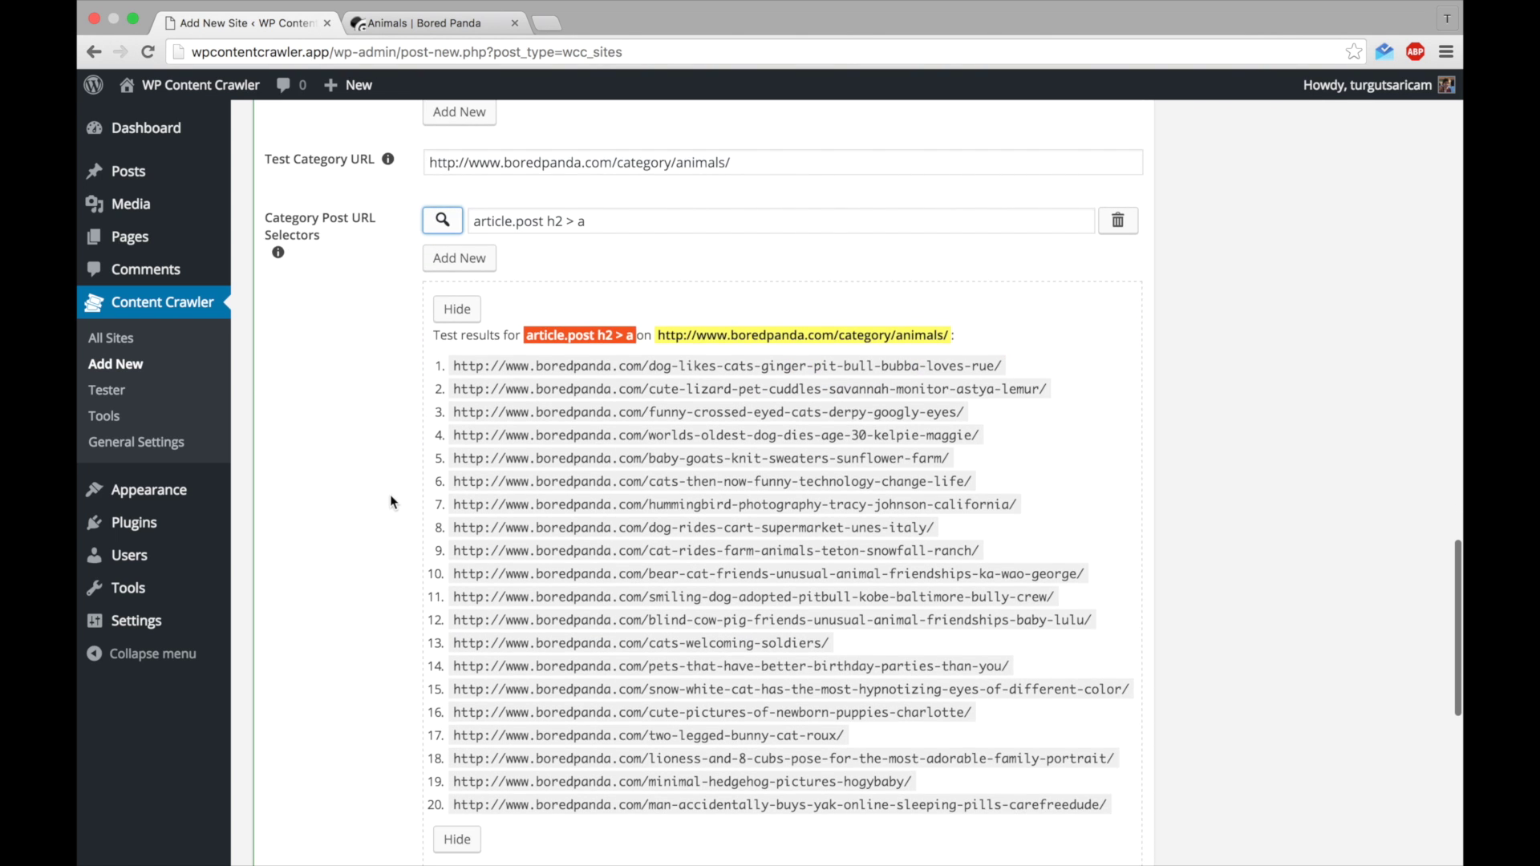
pyautogui.click(457, 310)
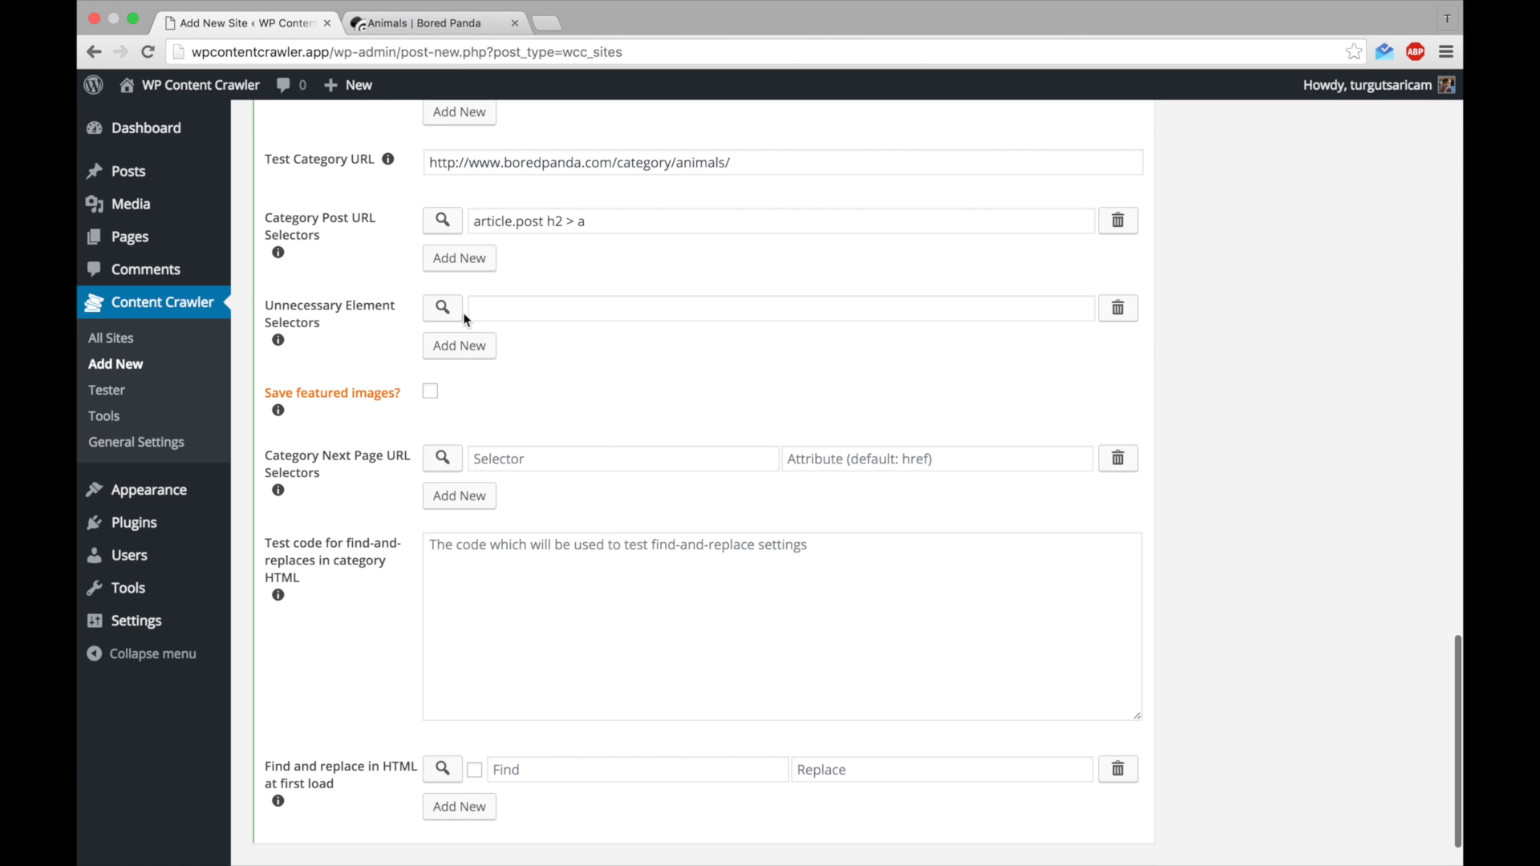
pyautogui.click(505, 313)
pyautogui.write('script')
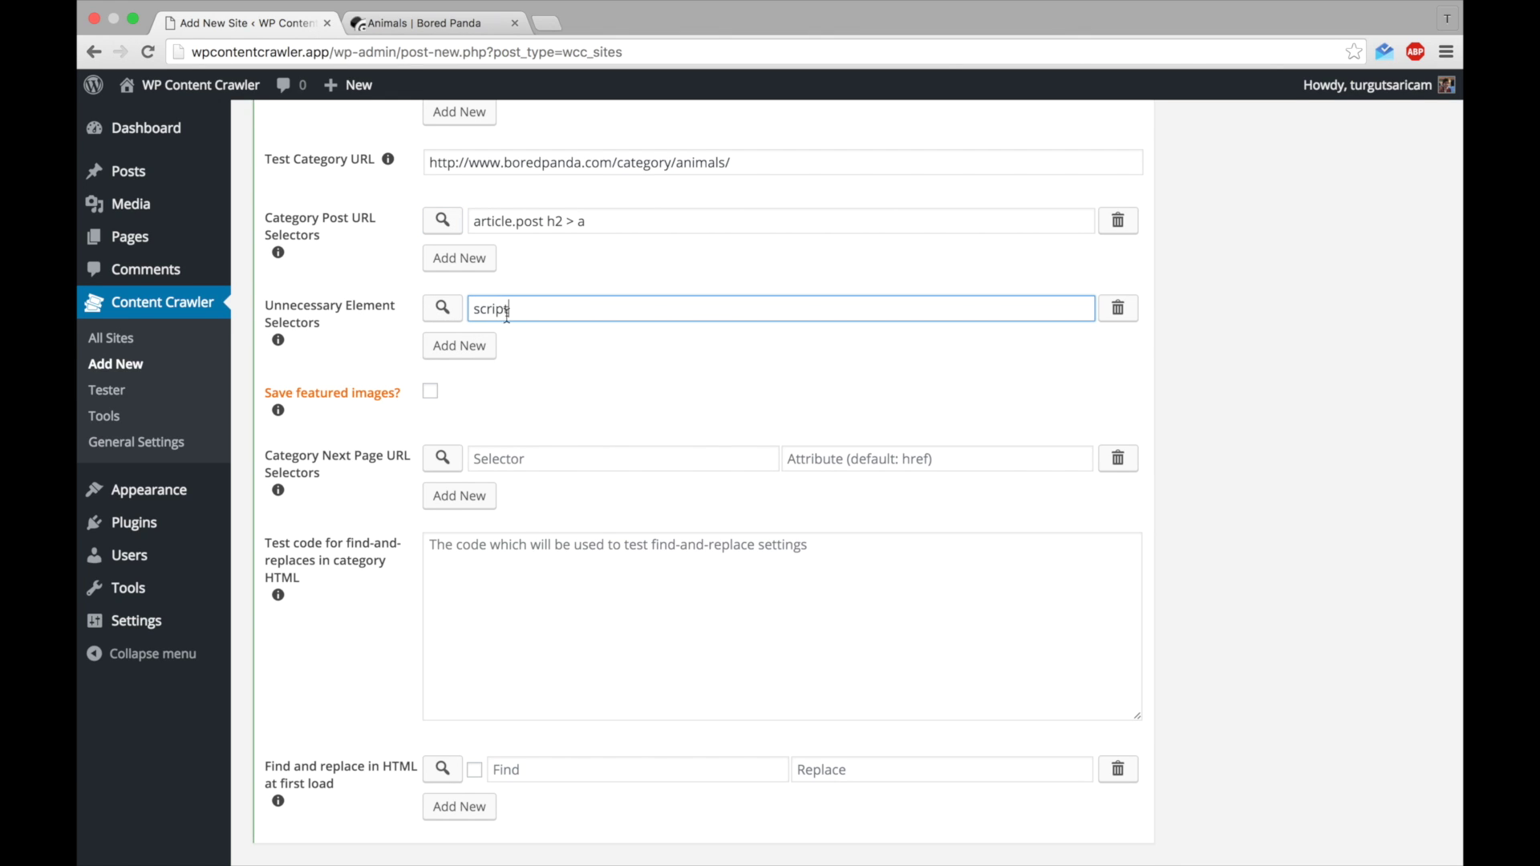
# Step: Tick 'Save featured images?' so crawled posts keep their featured images
pyautogui.click(350, 407)
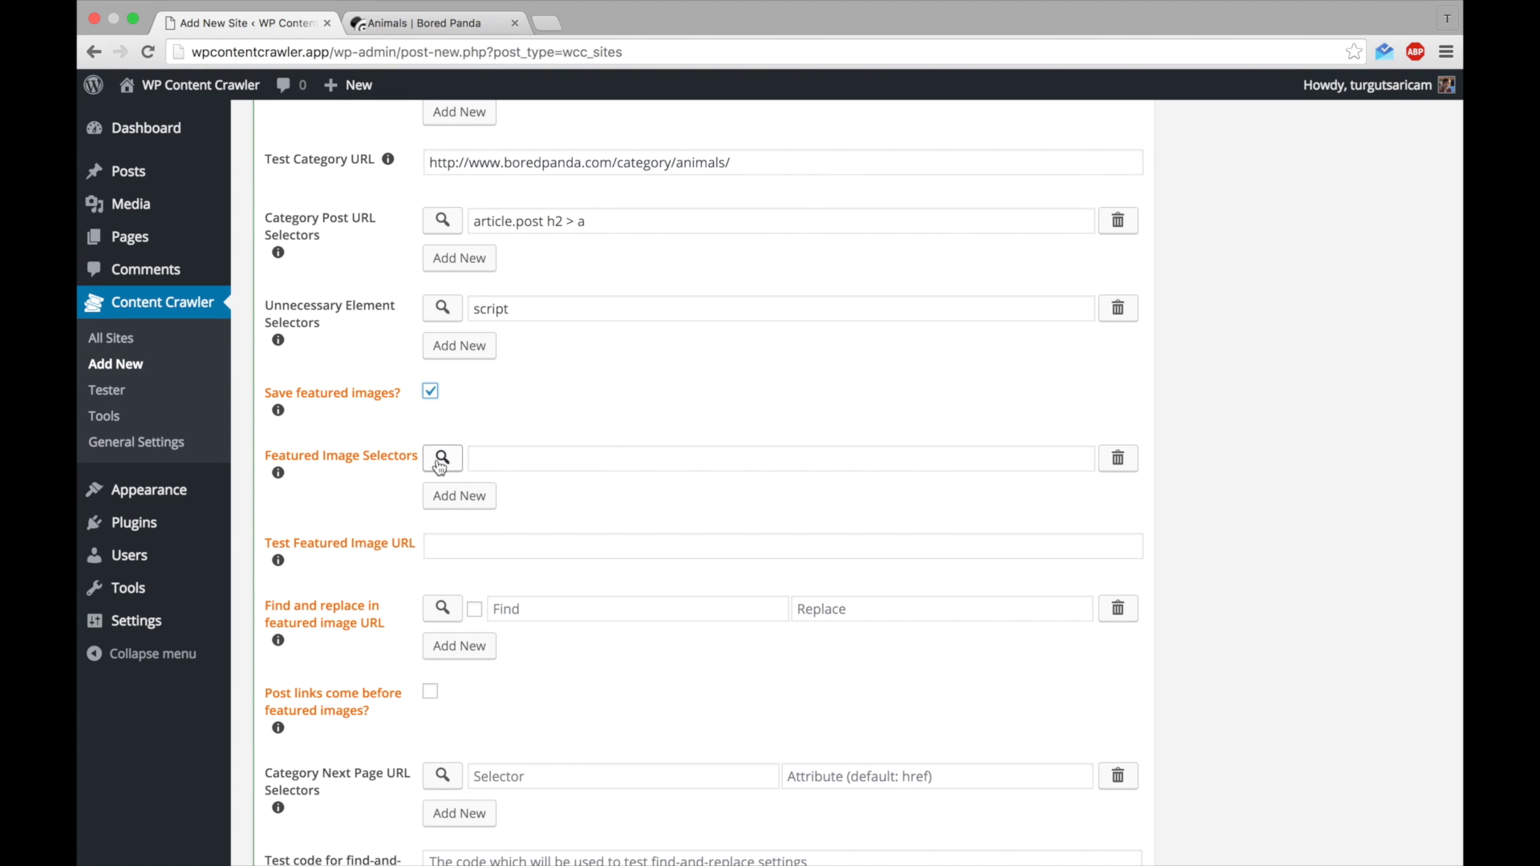
pyautogui.click(502, 462)
# Step: Inspect the first post's cover image and copy its post-cover-container class name
pyautogui.click(440, 23)
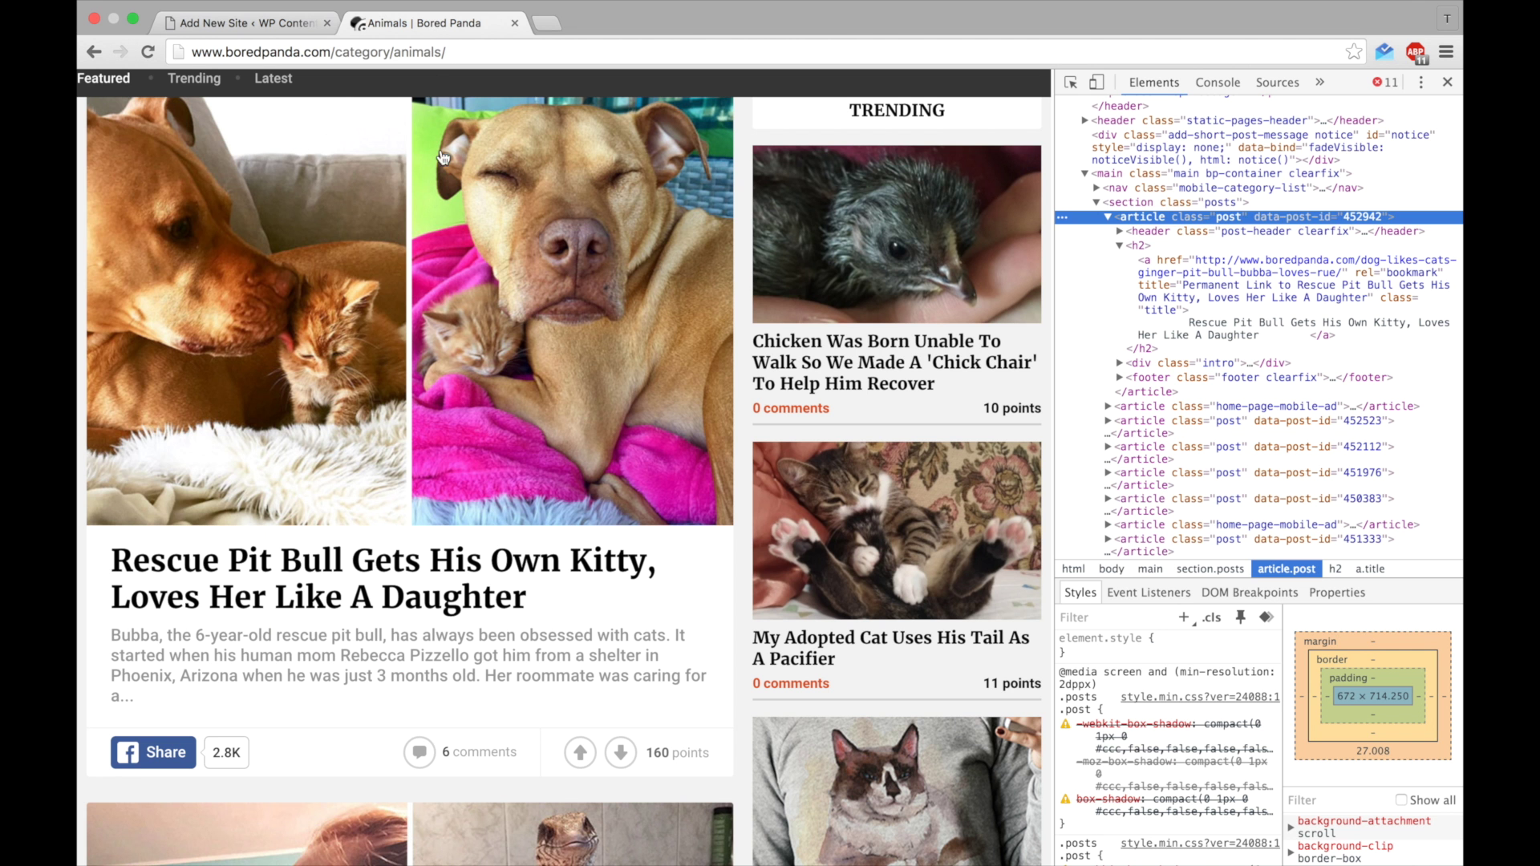
pyautogui.click(1070, 82)
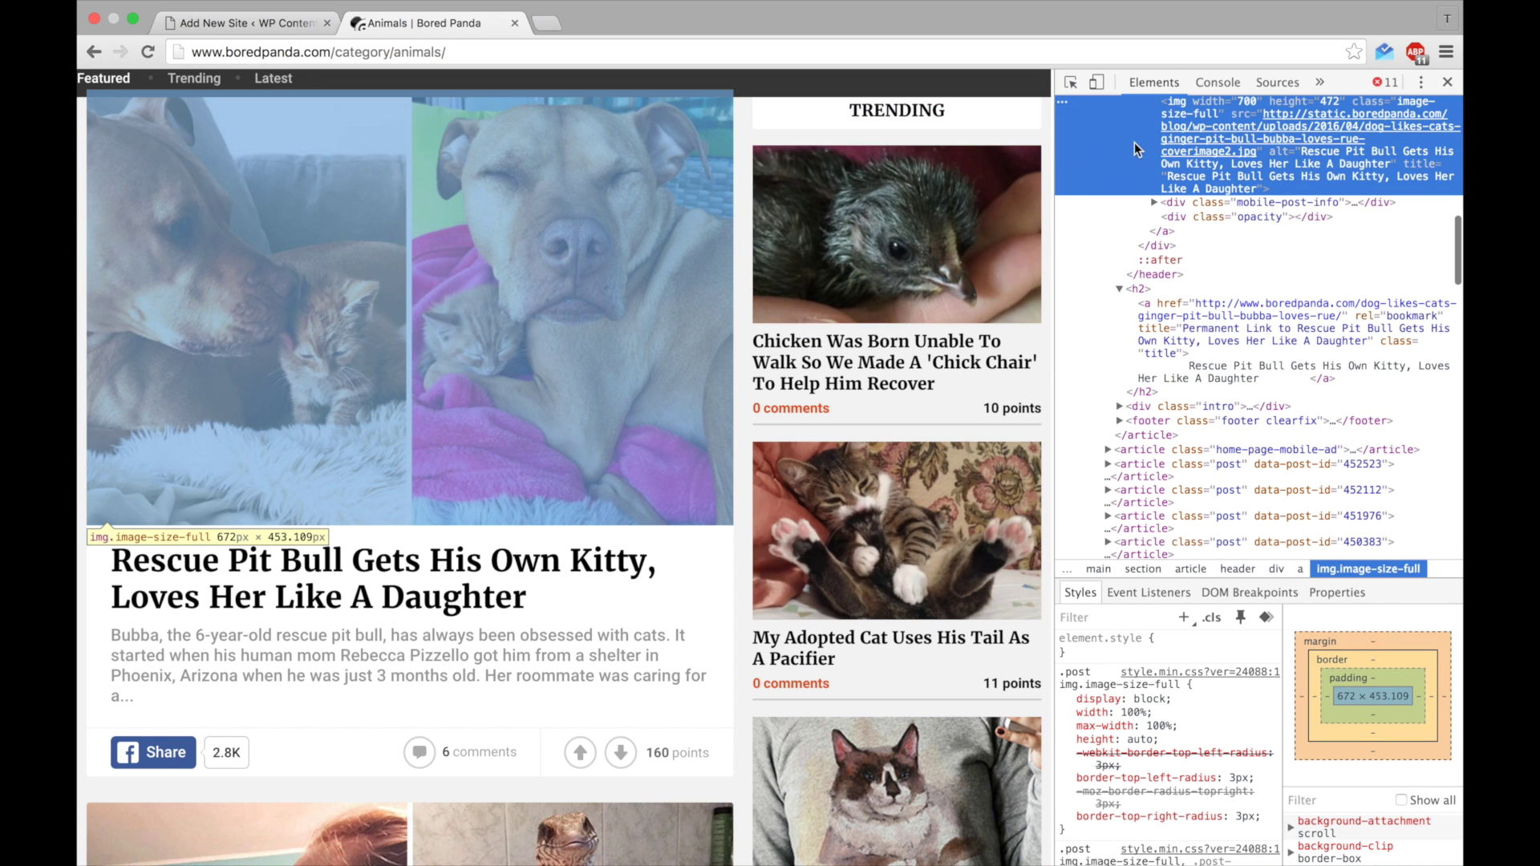
pyautogui.scroll(3, 1134, 142)
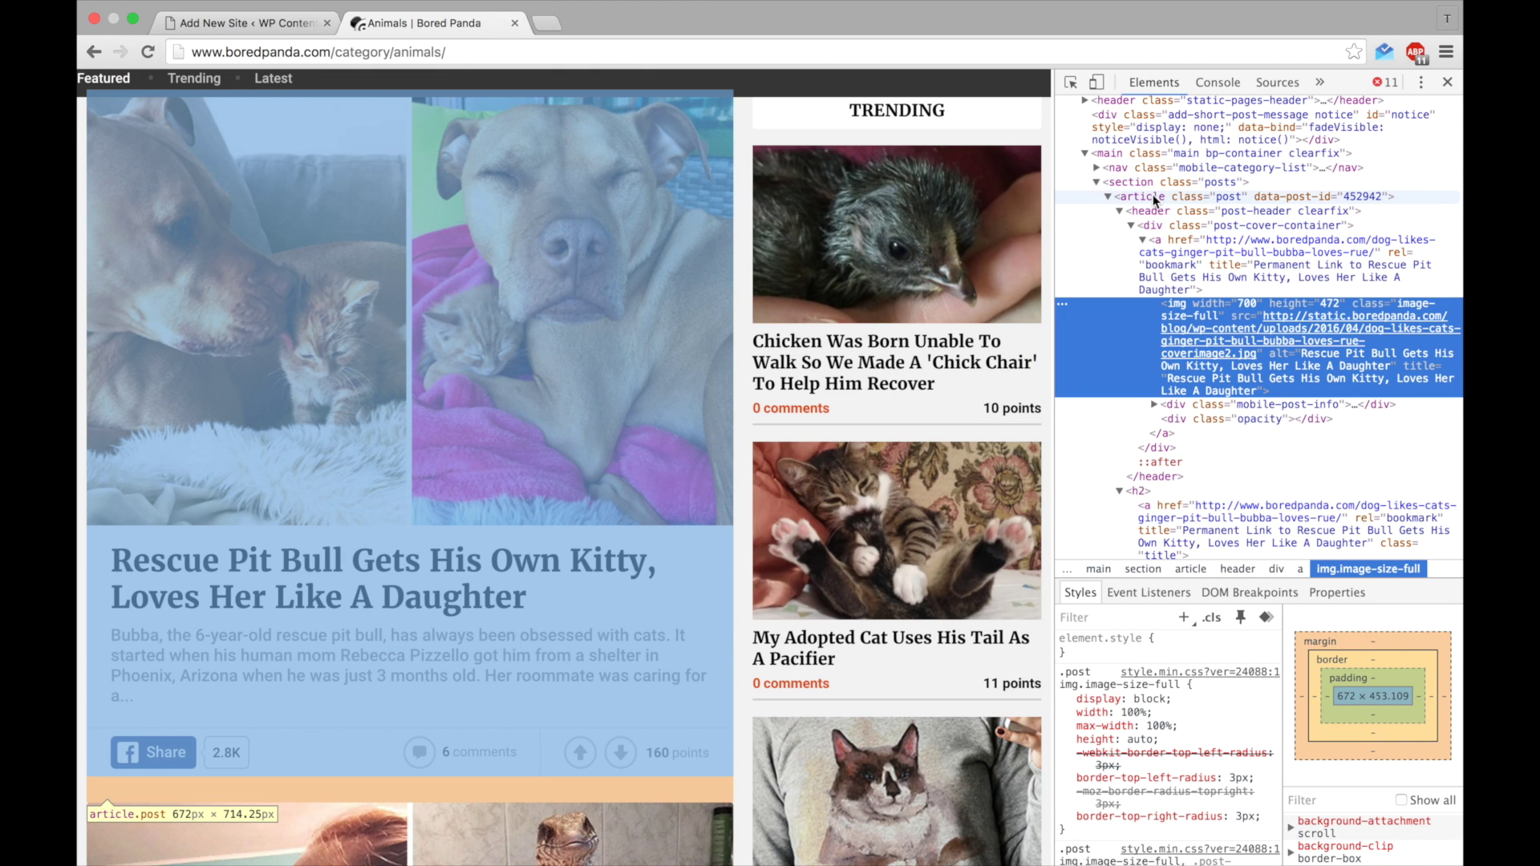
pyautogui.doubleClick(1249, 226)
pyautogui.rightClick(1250, 226)
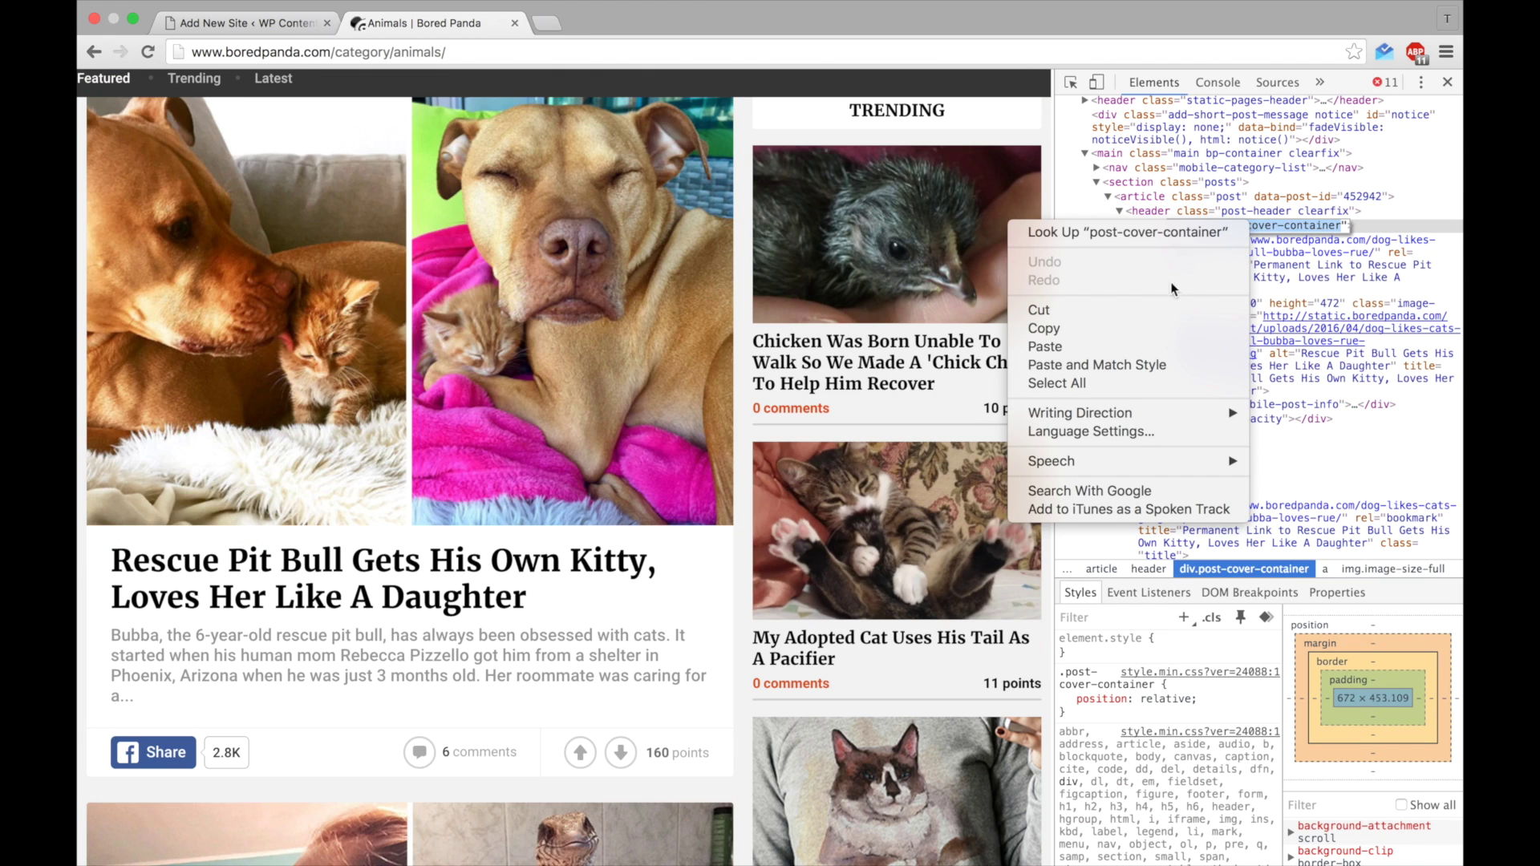
pyautogui.click(1138, 327)
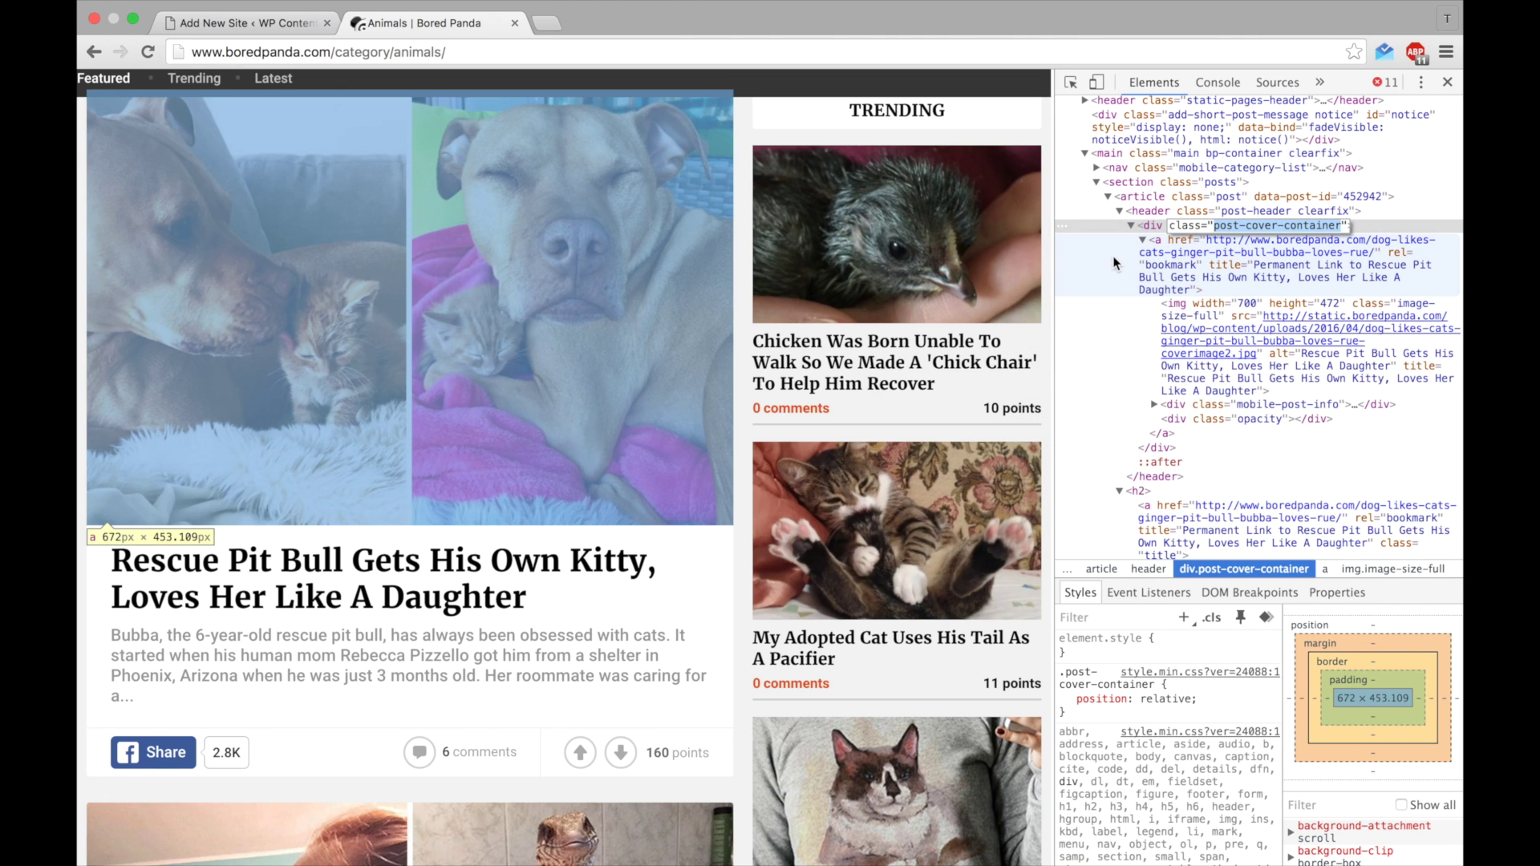
pyautogui.click(1113, 263)
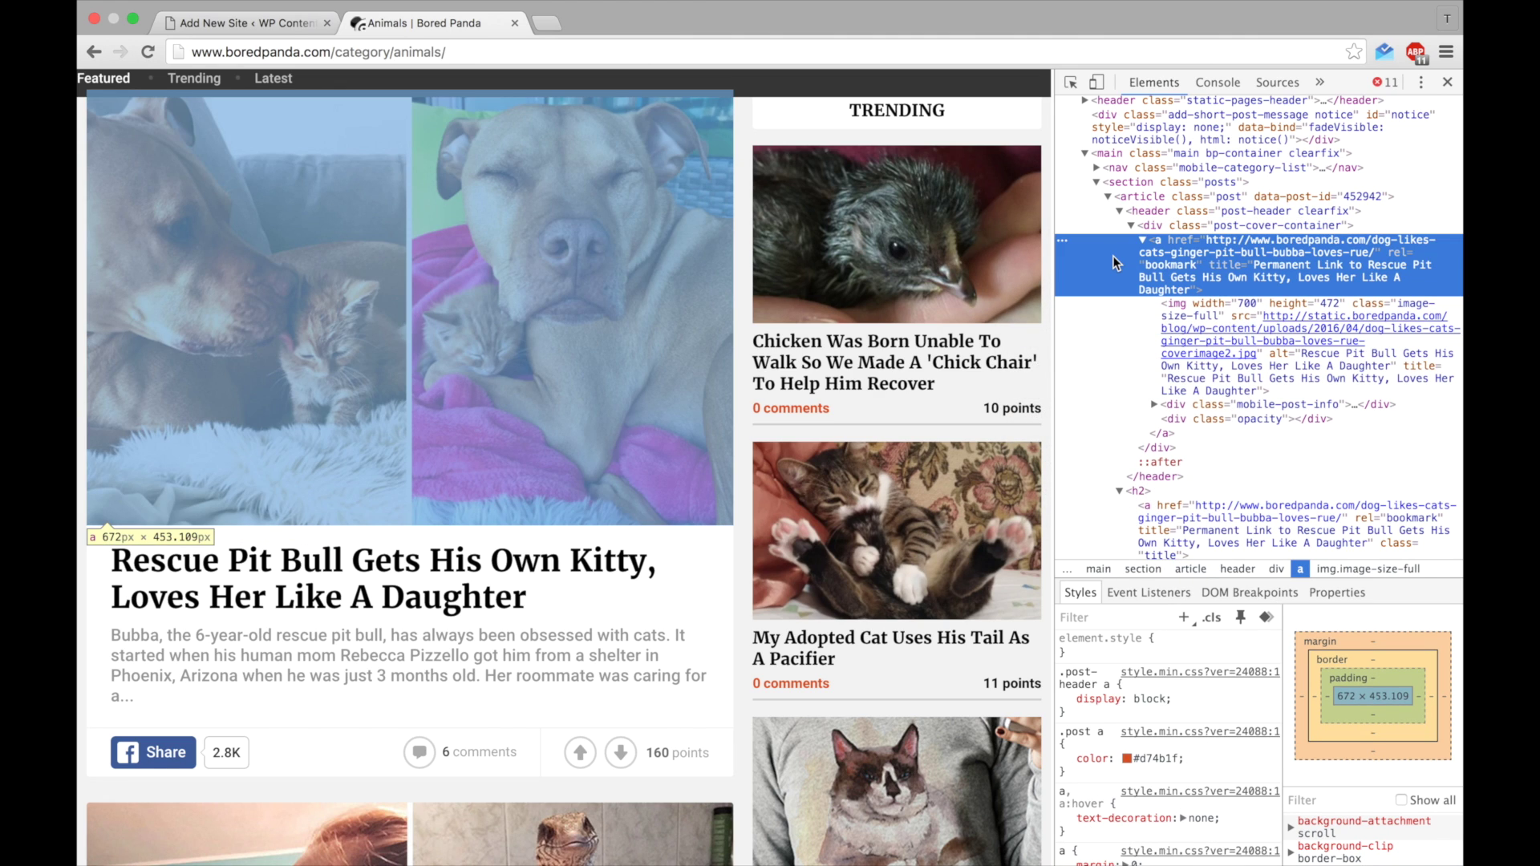
pyautogui.click(267, 26)
# Step: Enter article.post .post-cover-container > a > img as the featured image selector and test it
pyautogui.write('article.')
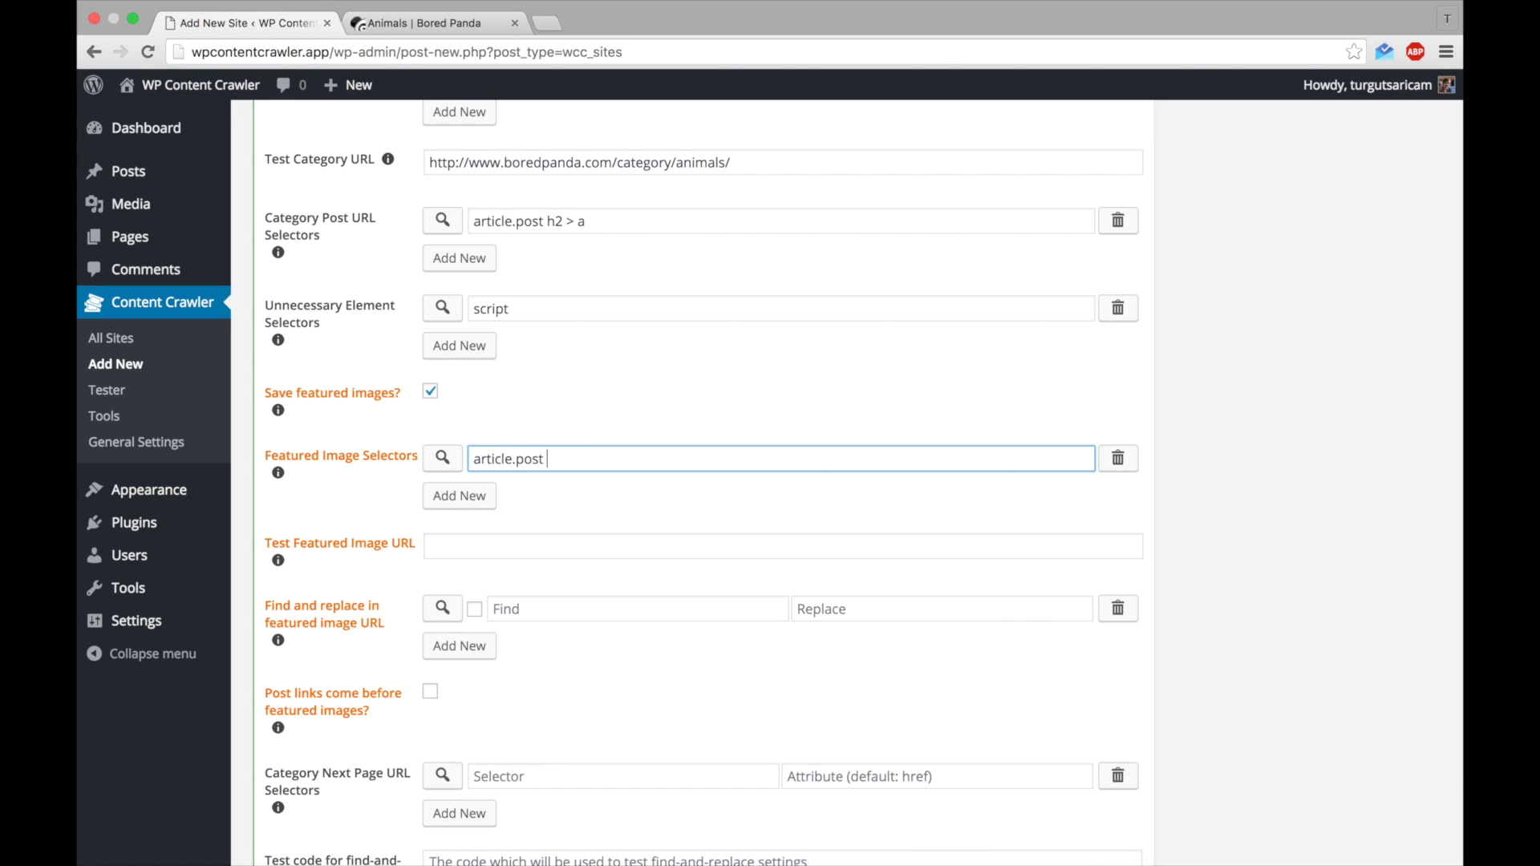
pyautogui.write('post-cover-container')
pyautogui.write('.')
pyautogui.write('img')
pyautogui.click(442, 458)
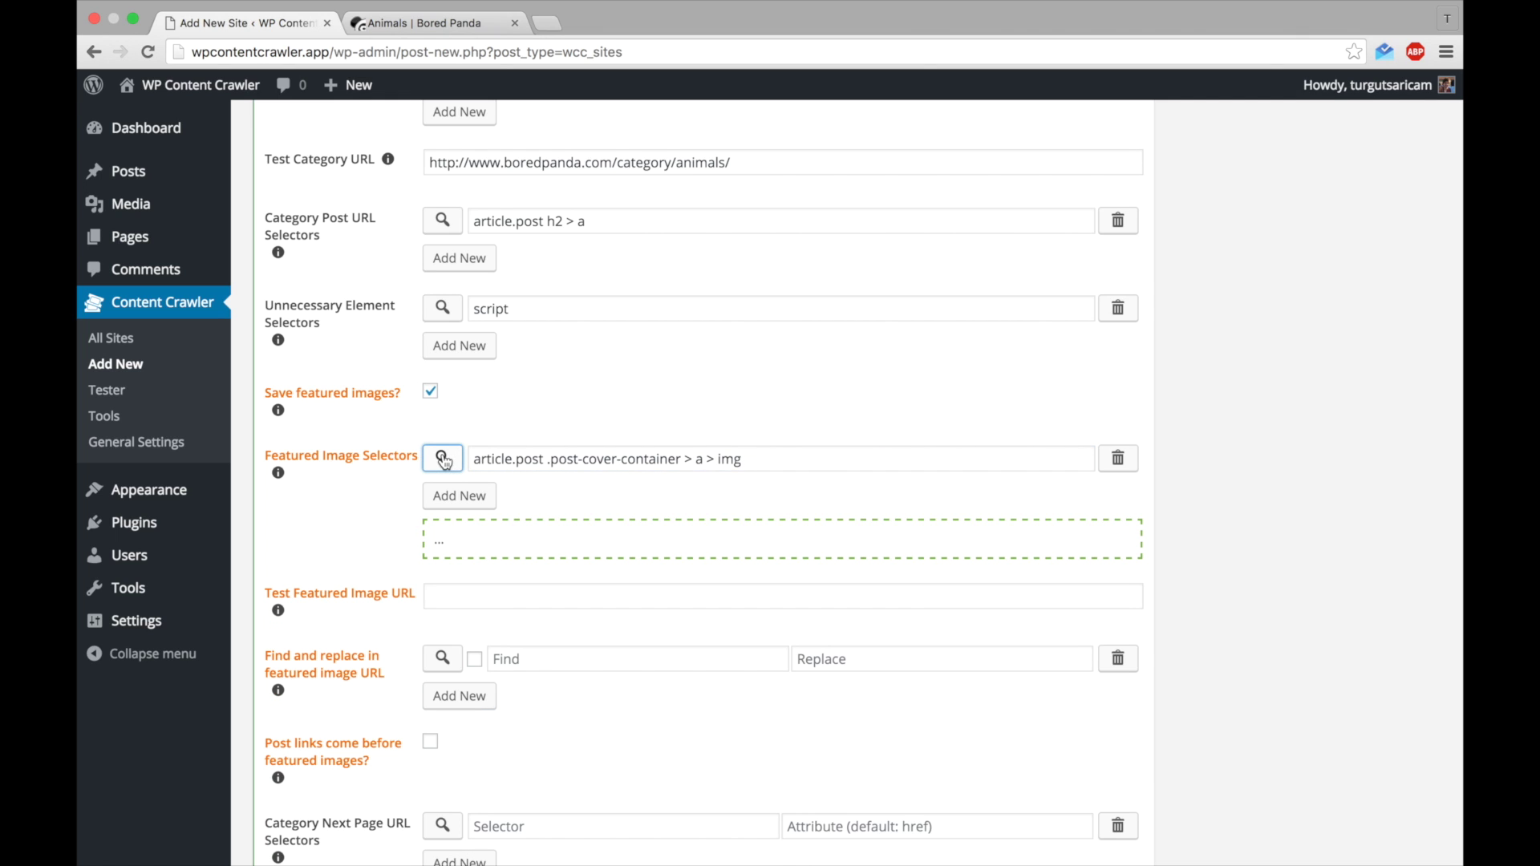
pyautogui.scroll(-3, 397, 542)
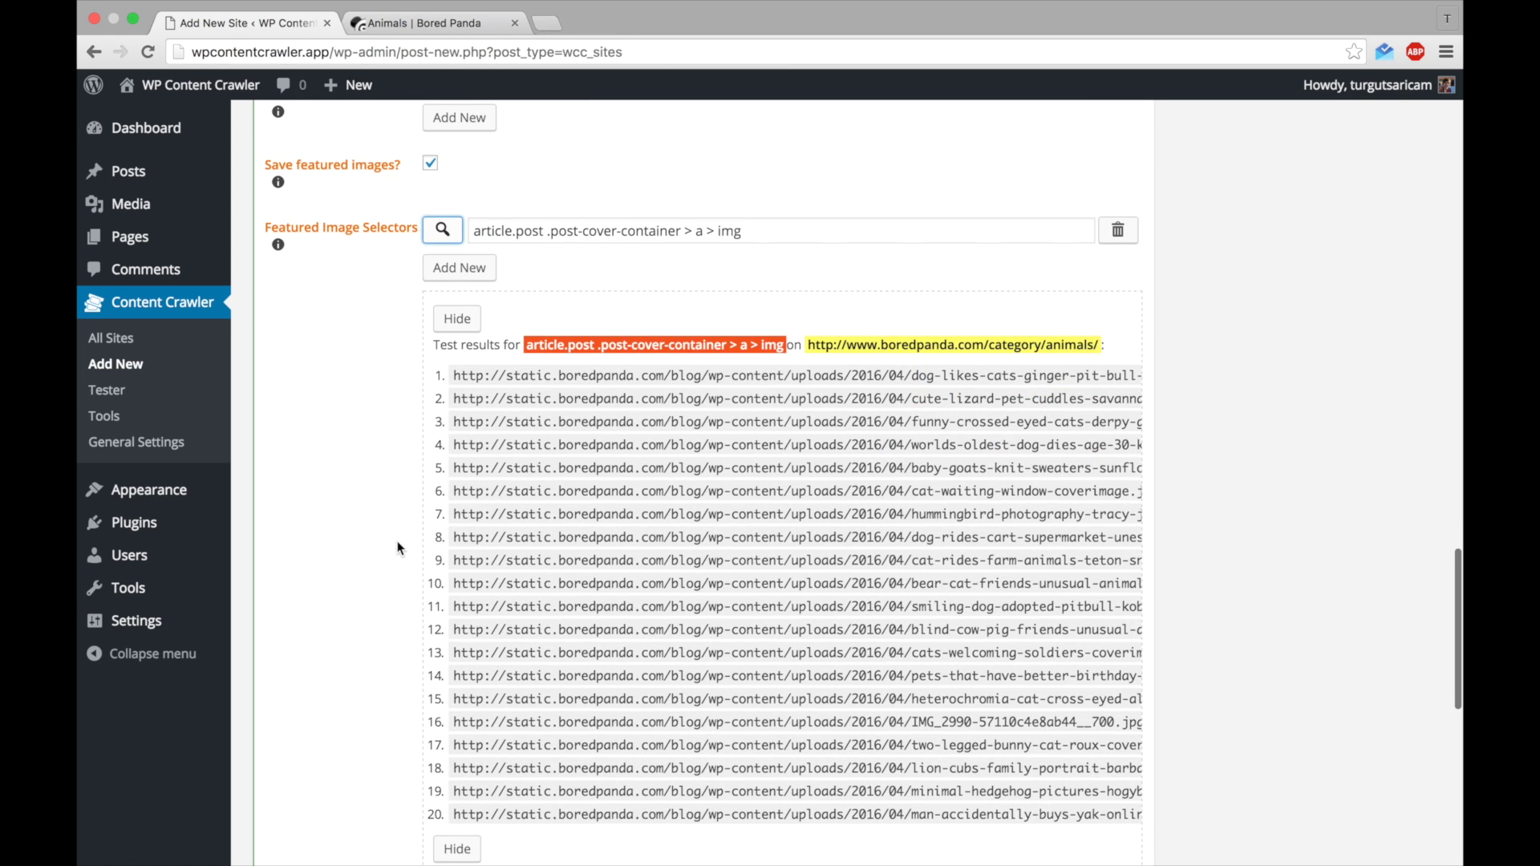
pyautogui.hscroll(5, 841, 488)
pyautogui.hscroll(2, 840, 488)
pyautogui.hscroll(-5, 840, 489)
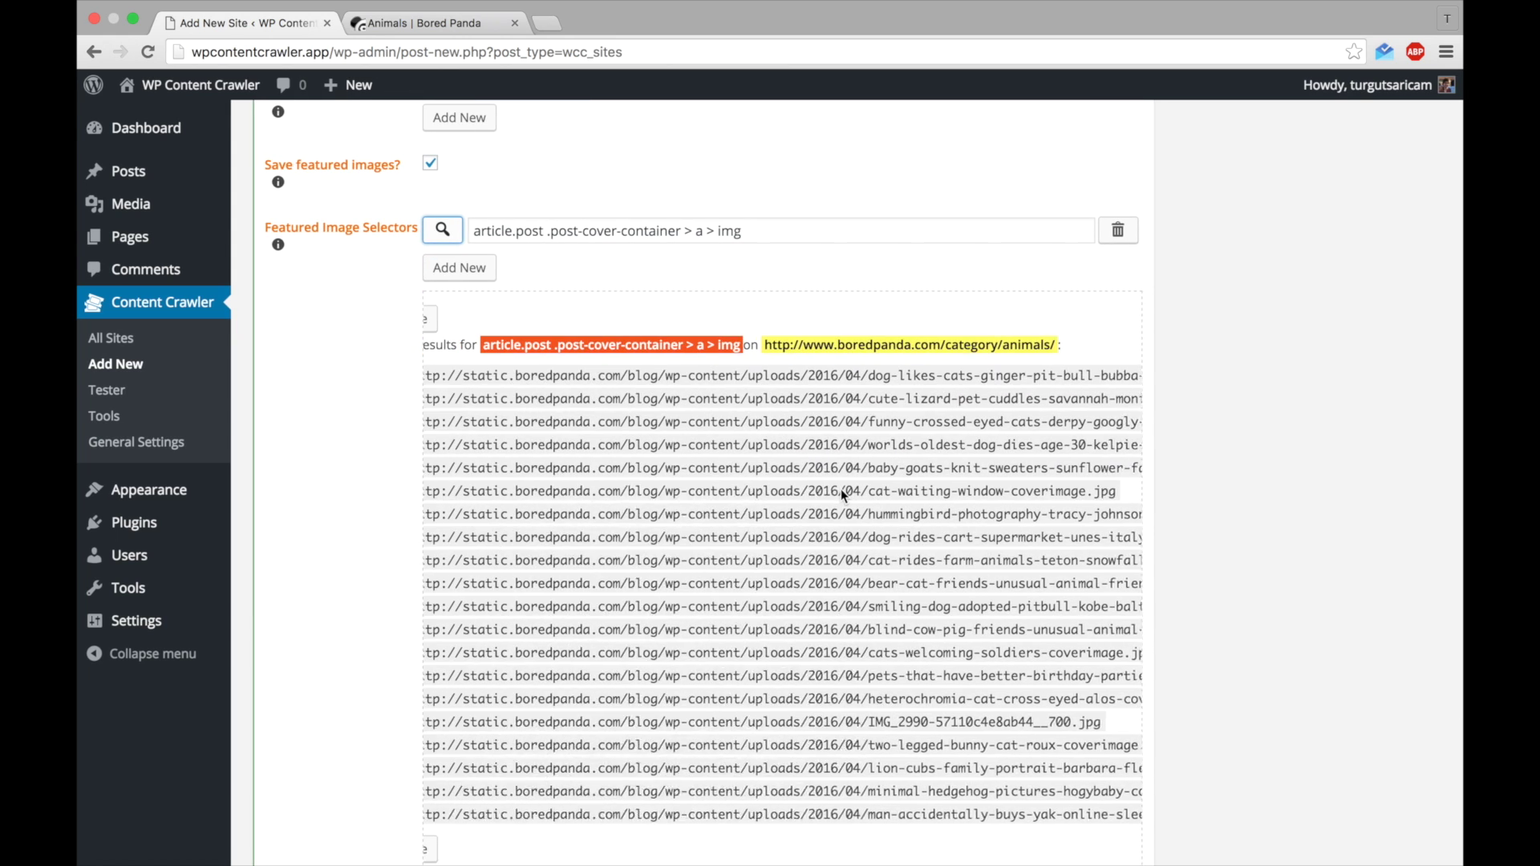
pyautogui.hscroll(-2, 841, 488)
pyautogui.click(456, 318)
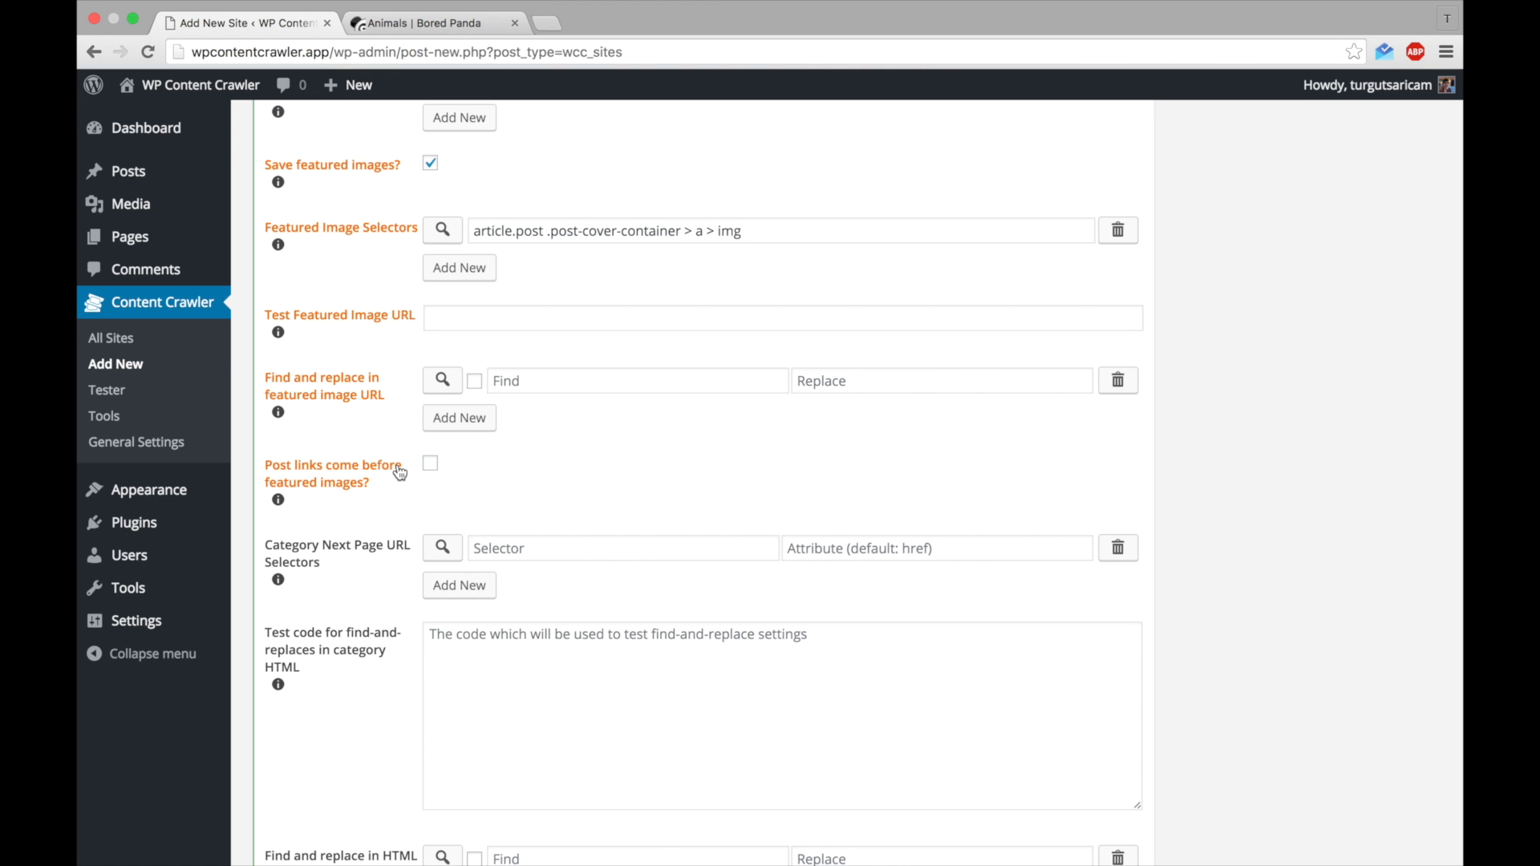
# Step: Collapse the cover link node in DevTools and focus the Category Next Page URL Selectors field
pyautogui.click(431, 30)
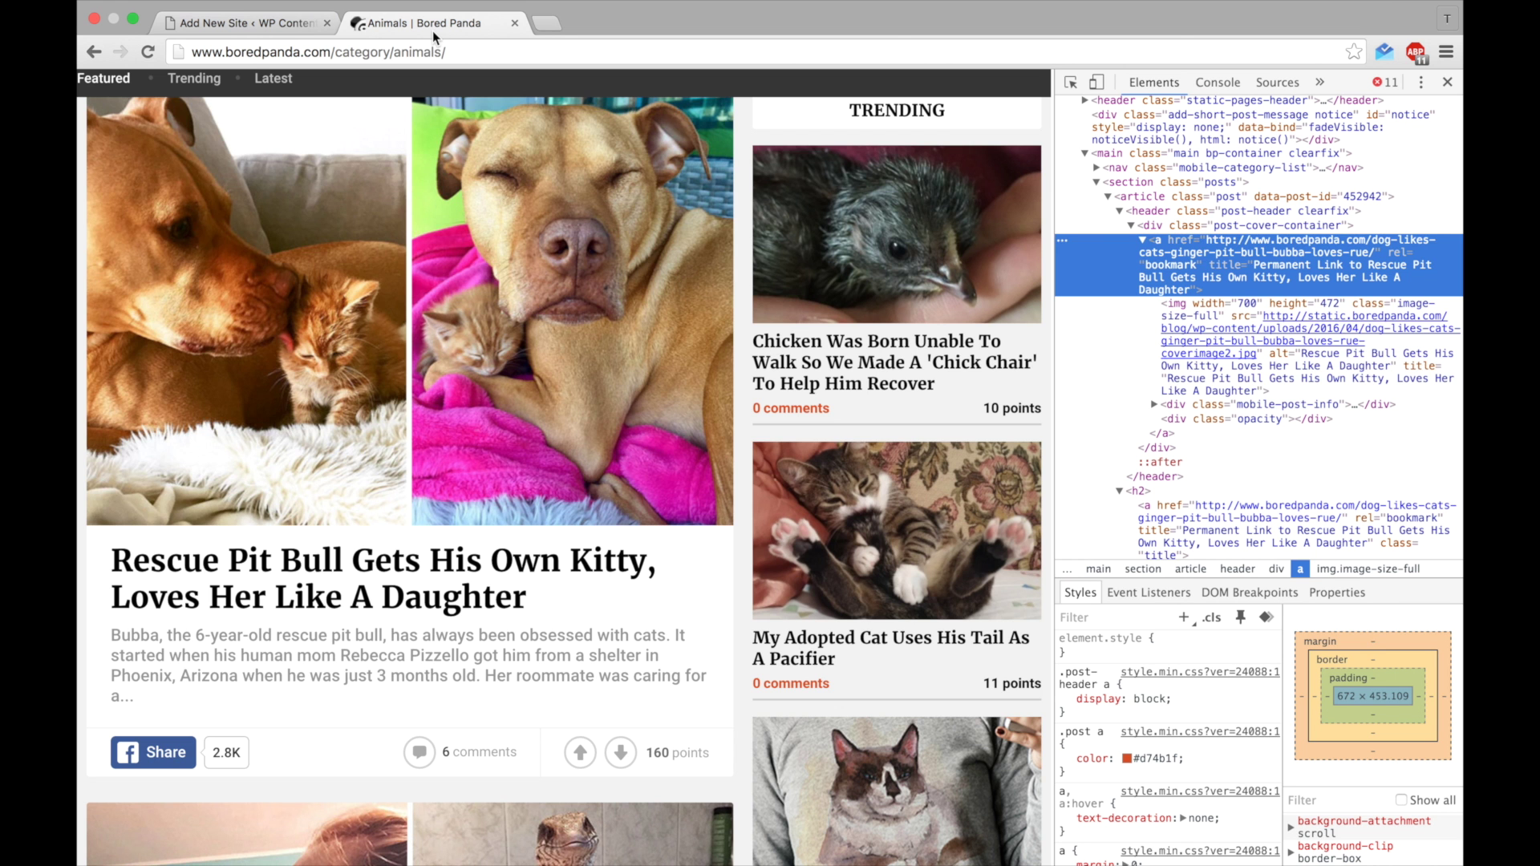
pyautogui.click(1142, 240)
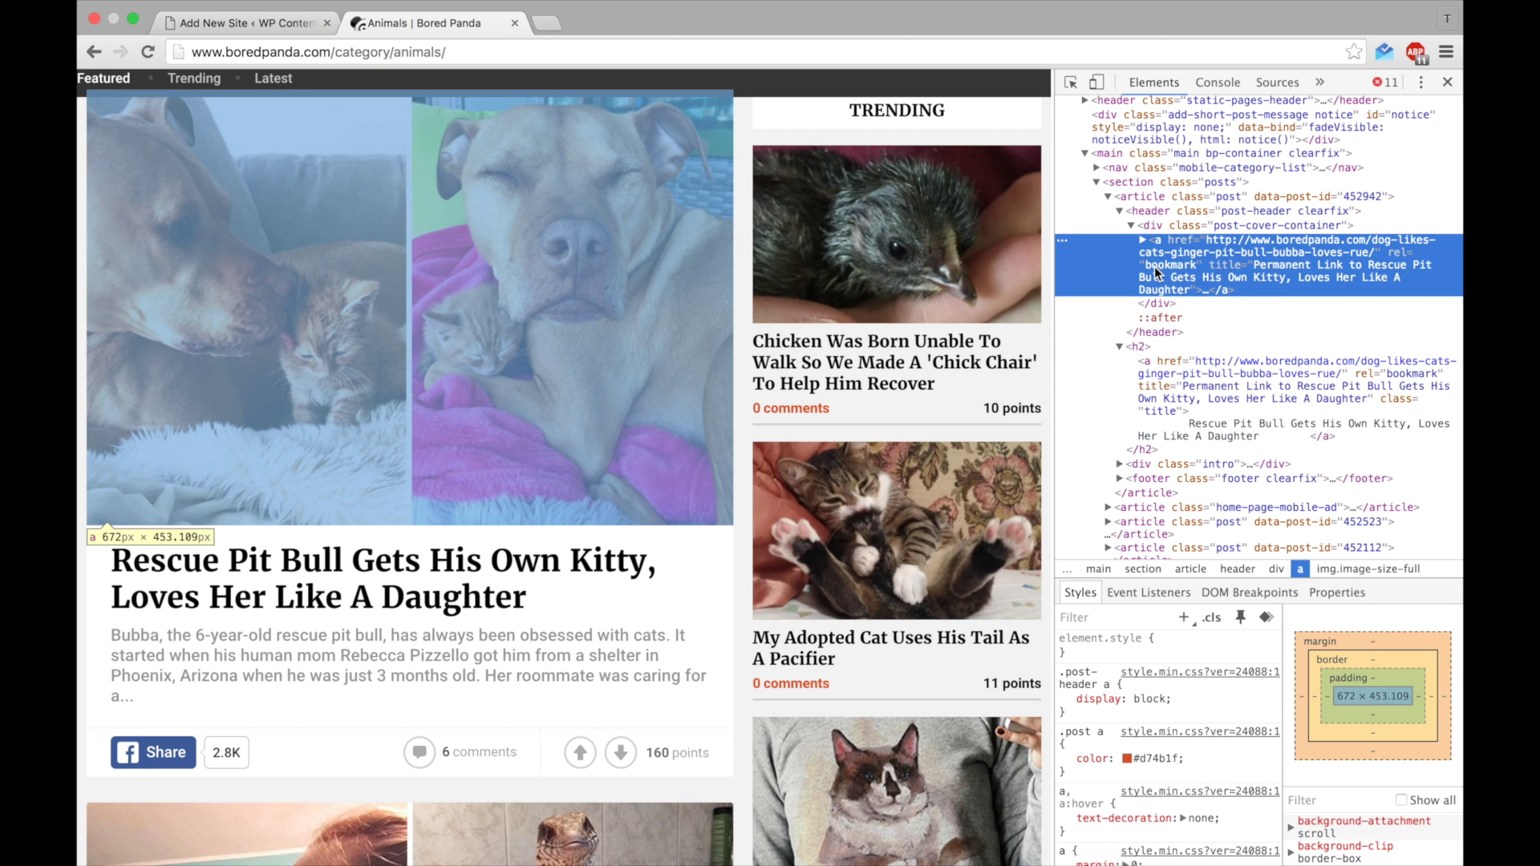
pyautogui.click(241, 23)
pyautogui.scroll(-1, 372, 470)
pyautogui.scroll(5, 607, 489)
pyautogui.scroll(10, 605, 493)
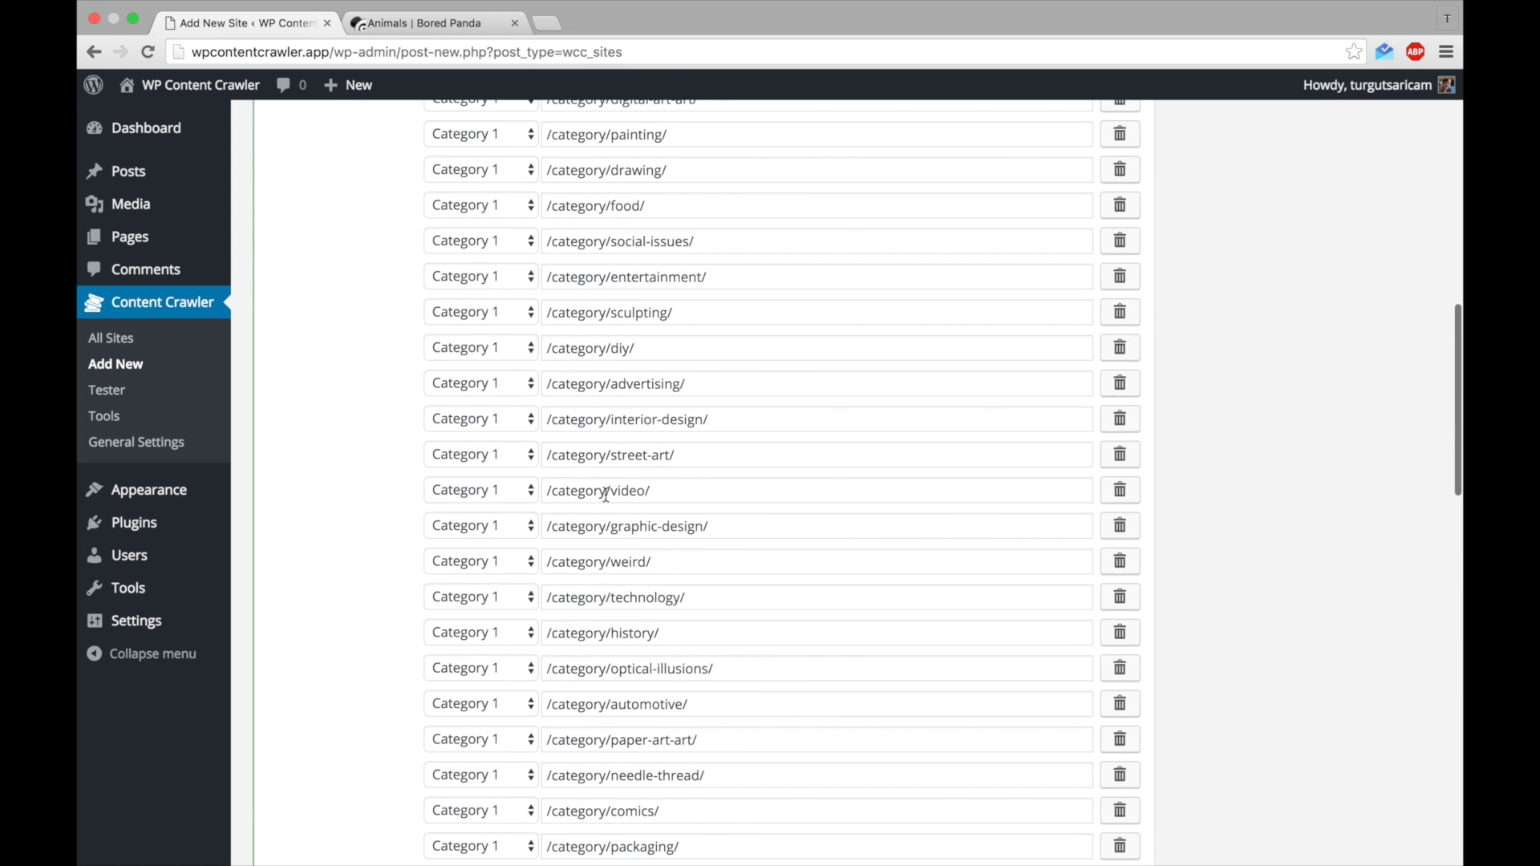
pyautogui.scroll(-5, 605, 493)
pyautogui.scroll(-10, 604, 492)
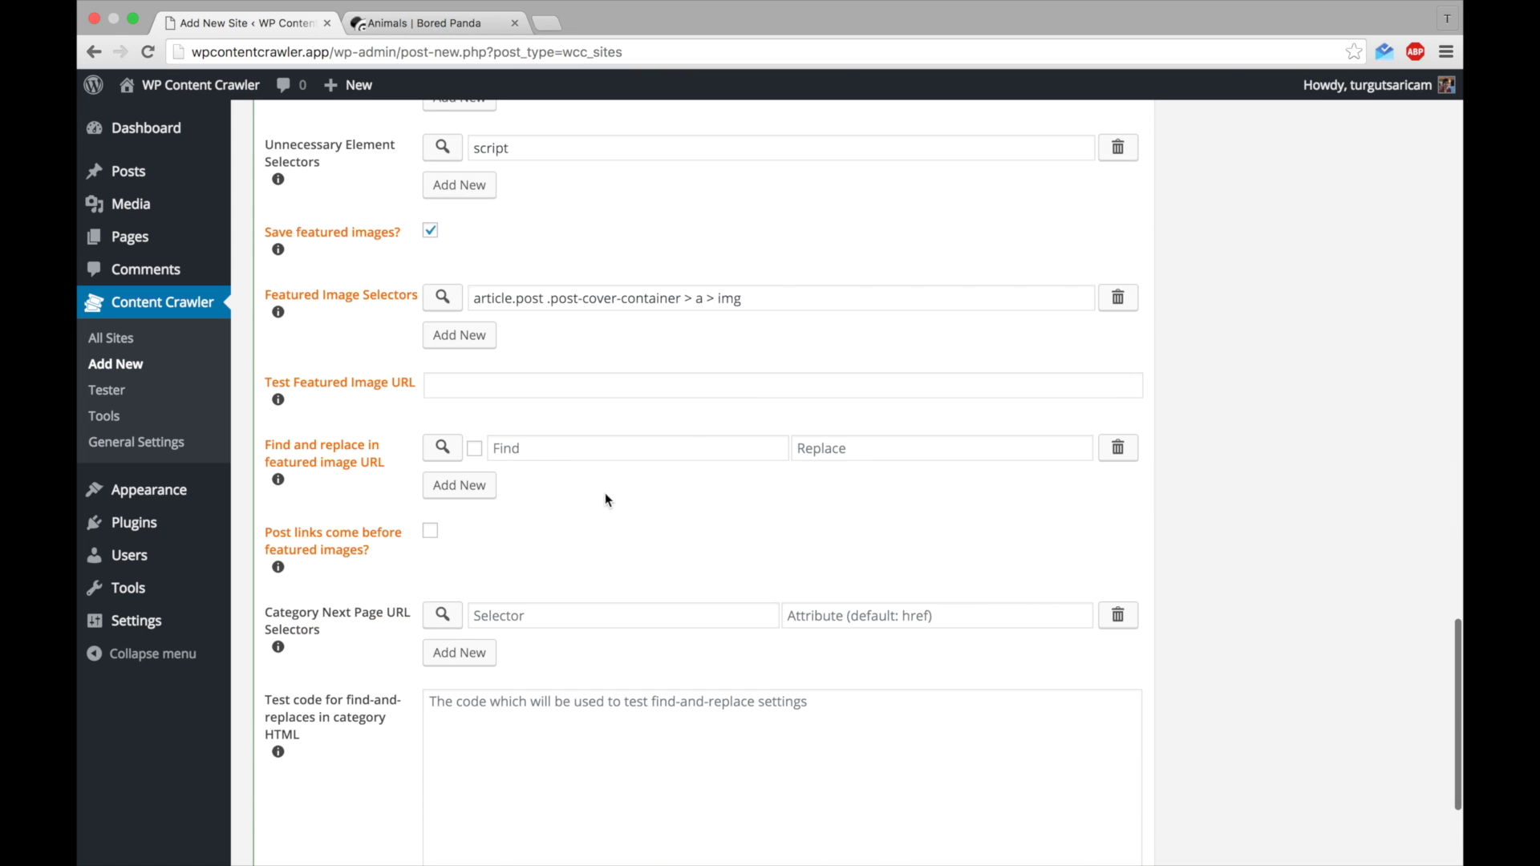
pyautogui.scroll(-3, 604, 492)
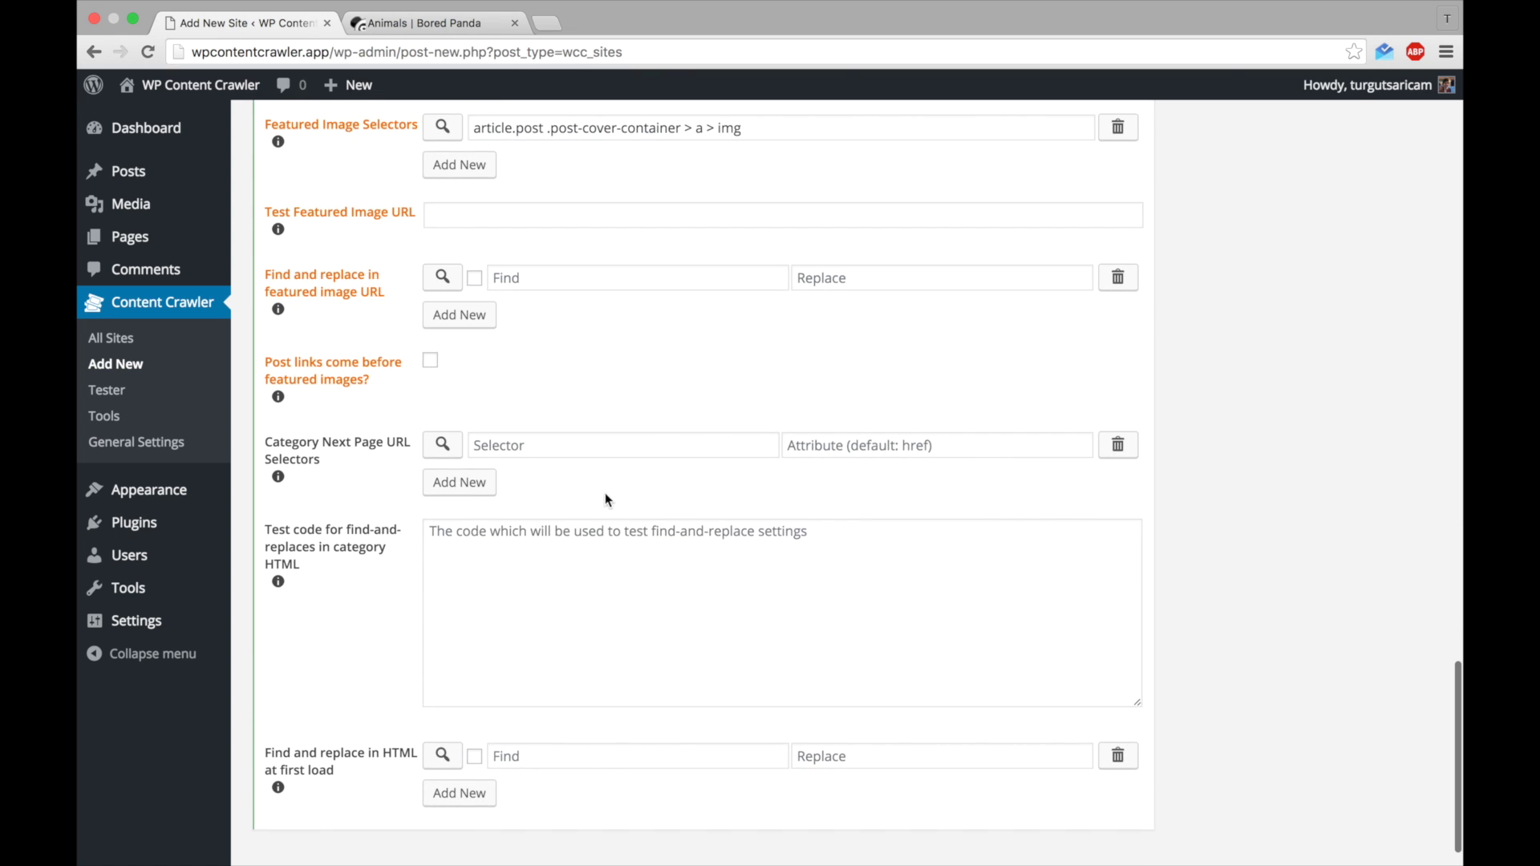
pyautogui.click(551, 449)
pyautogui.click(421, 22)
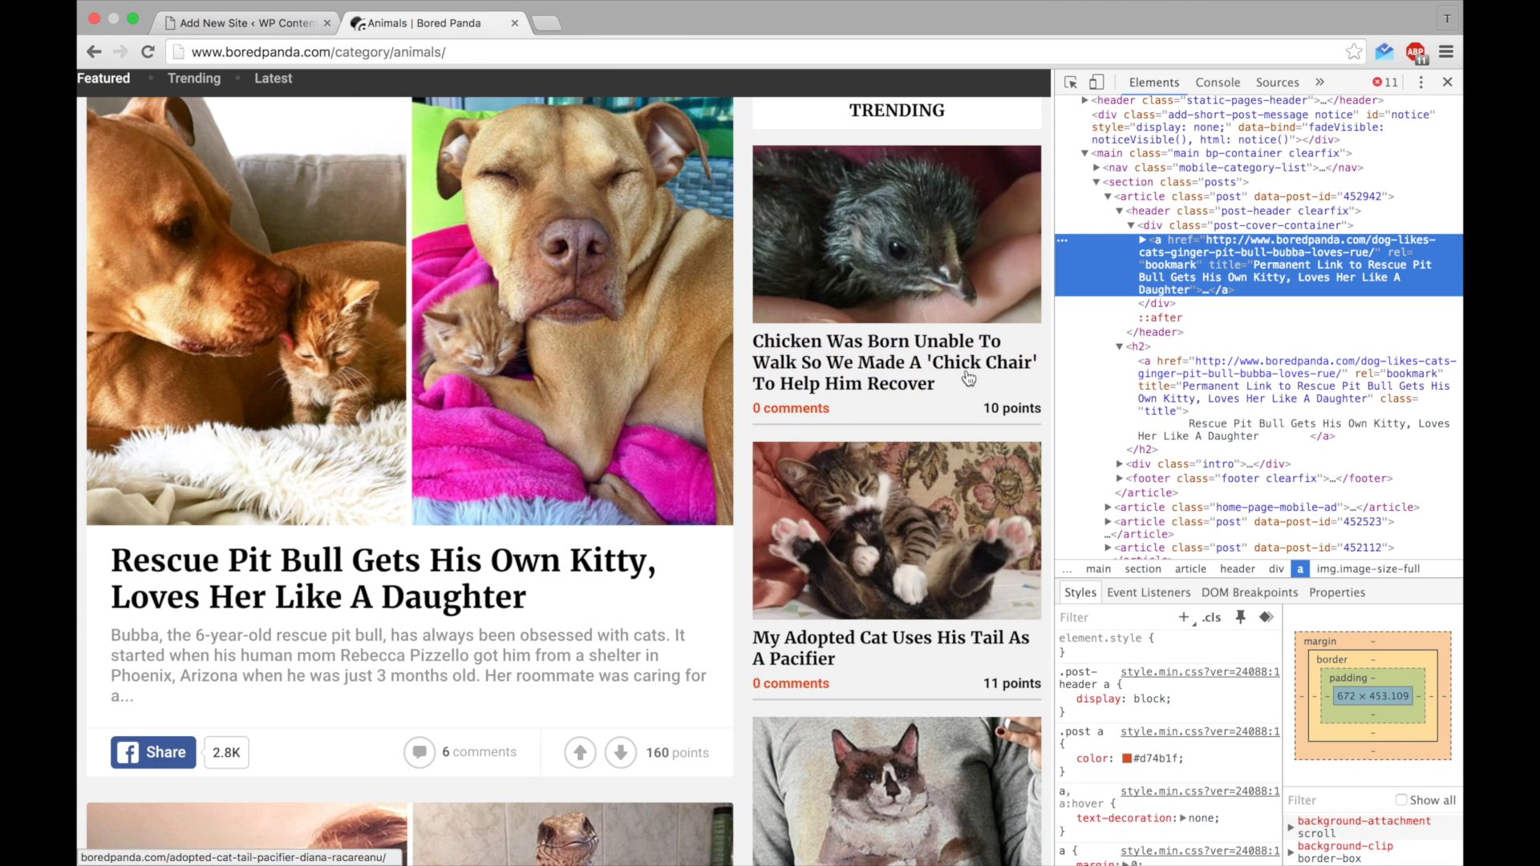
# Step: Search the DevTools markup for 'next' and select the hidden div.pagination linking to page 2
pyautogui.scroll(-3, 1043, 282)
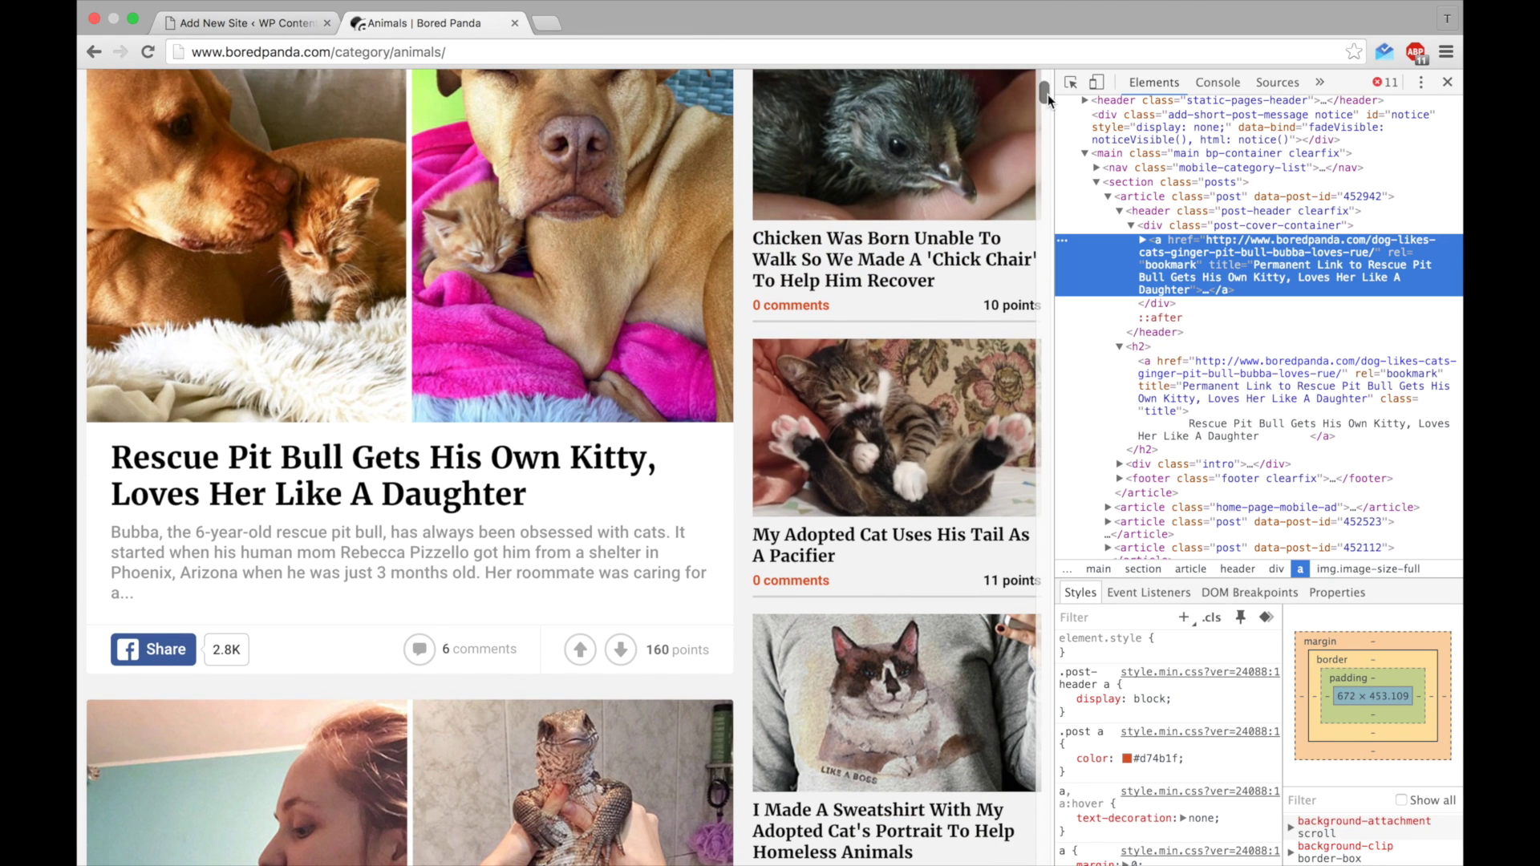
pyautogui.moveTo(1046, 95); pyautogui.dragTo(1045, 826)
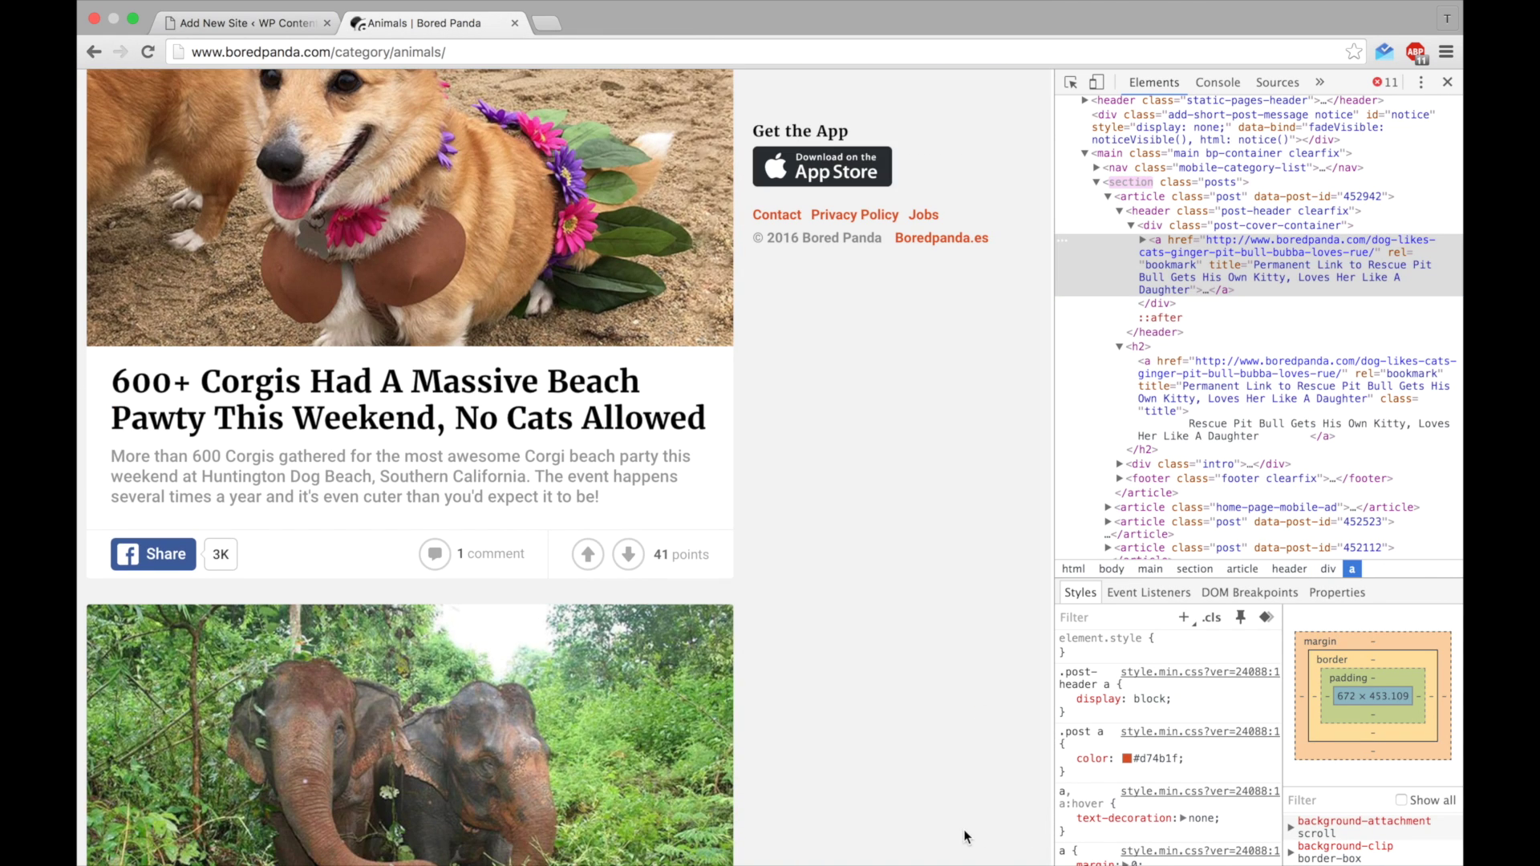
pyautogui.scroll(-15, 965, 836)
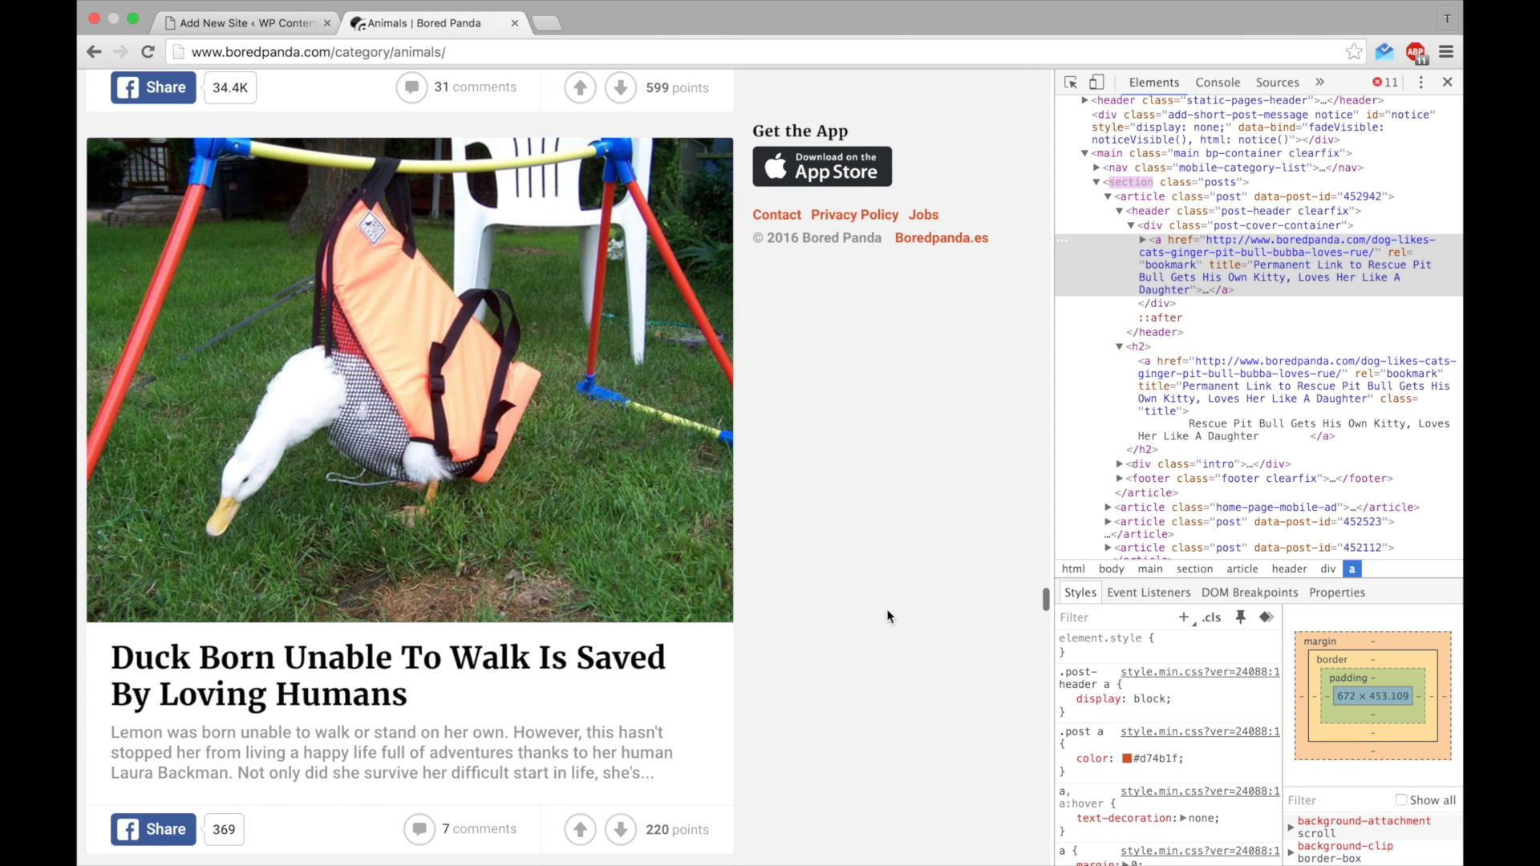
pyautogui.scroll(10, 888, 616)
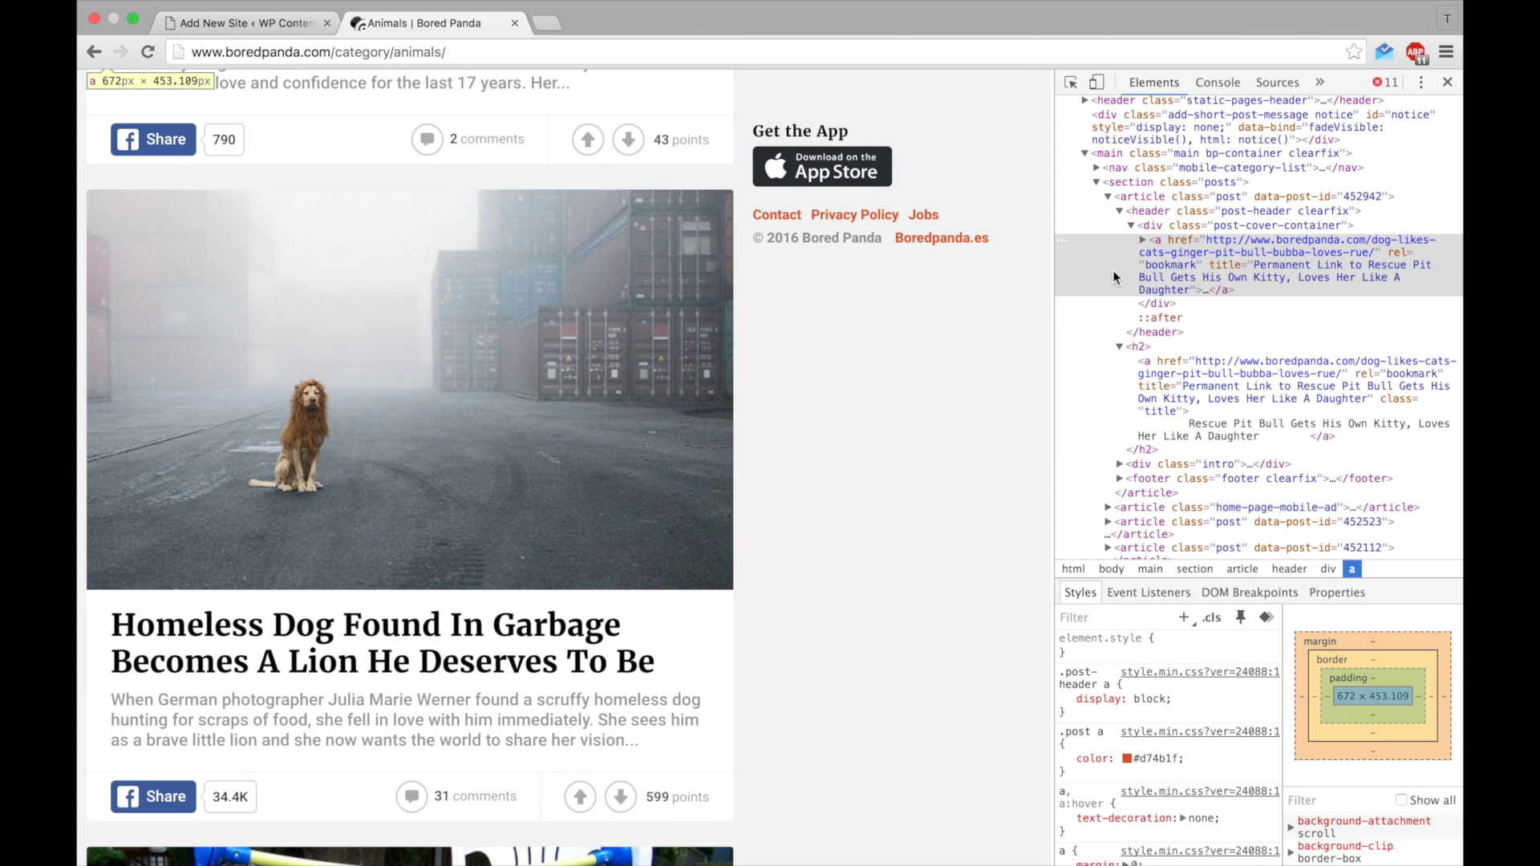
pyautogui.hotkey('ctrl', 'f')
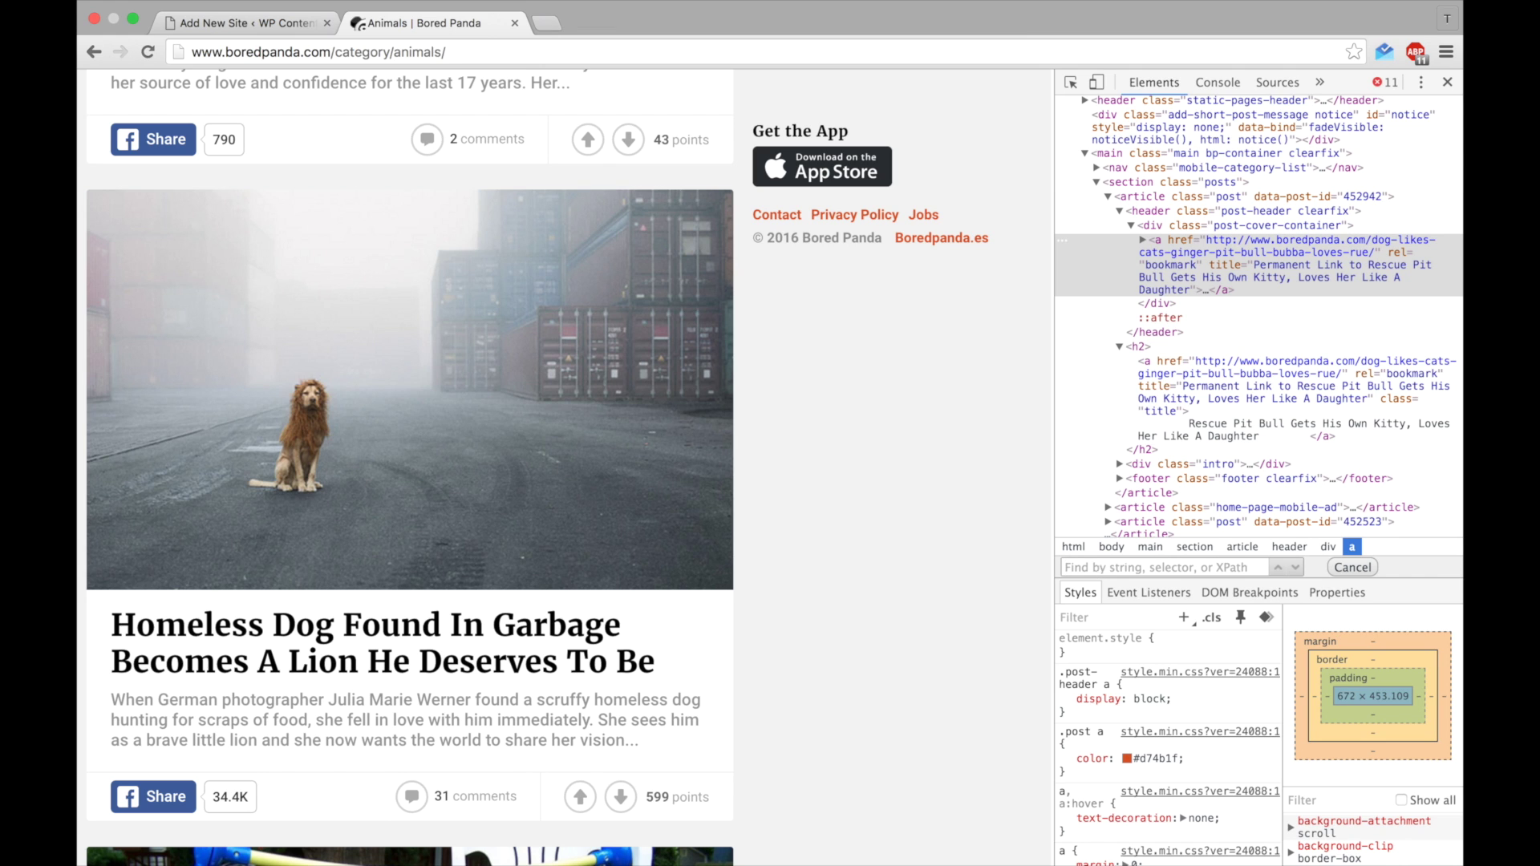
pyautogui.write('next')
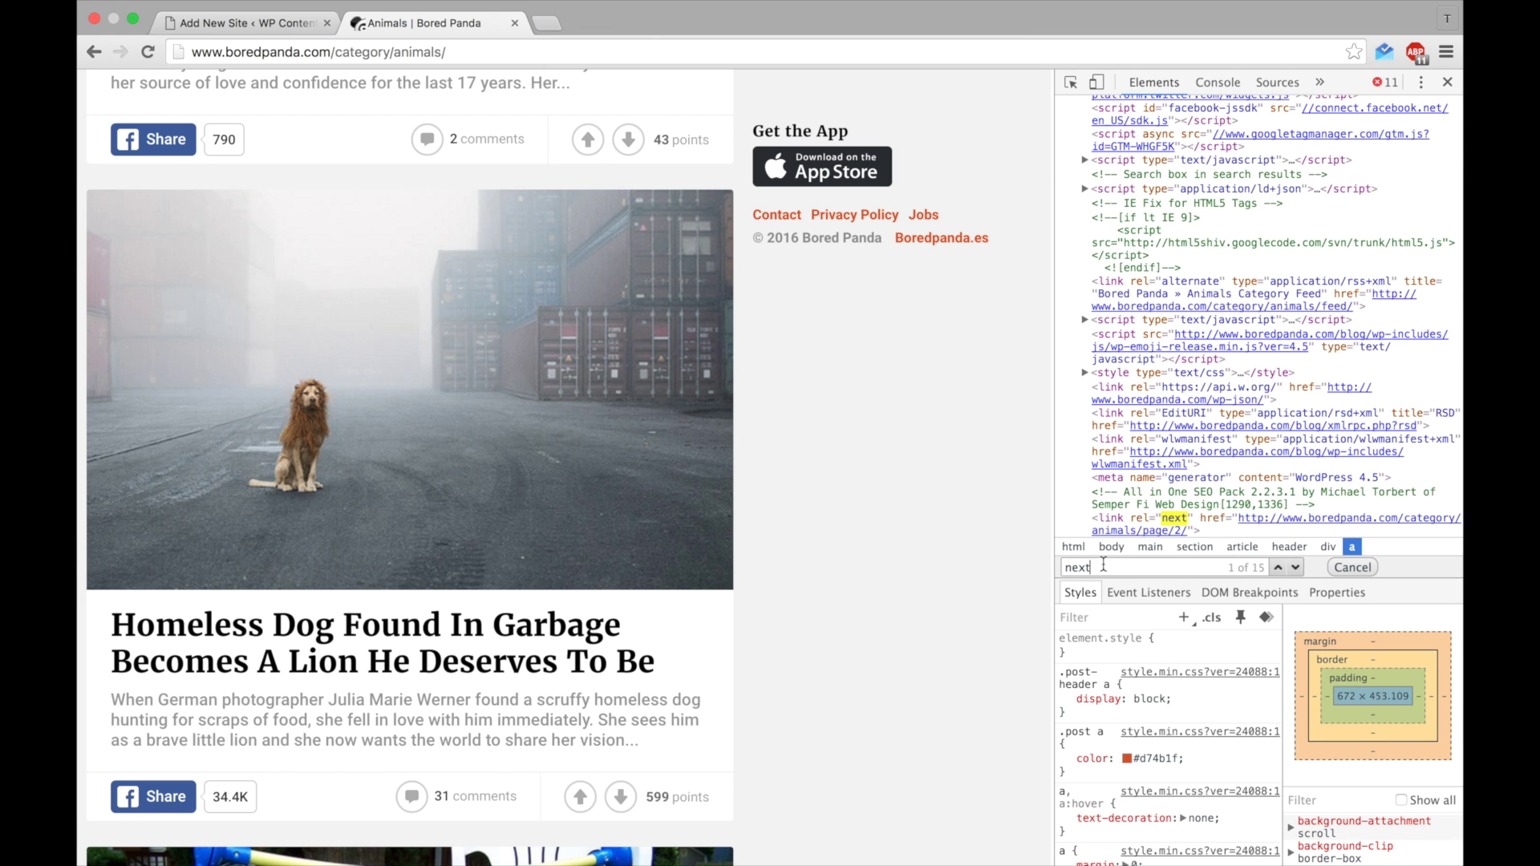
pyautogui.press('Return')
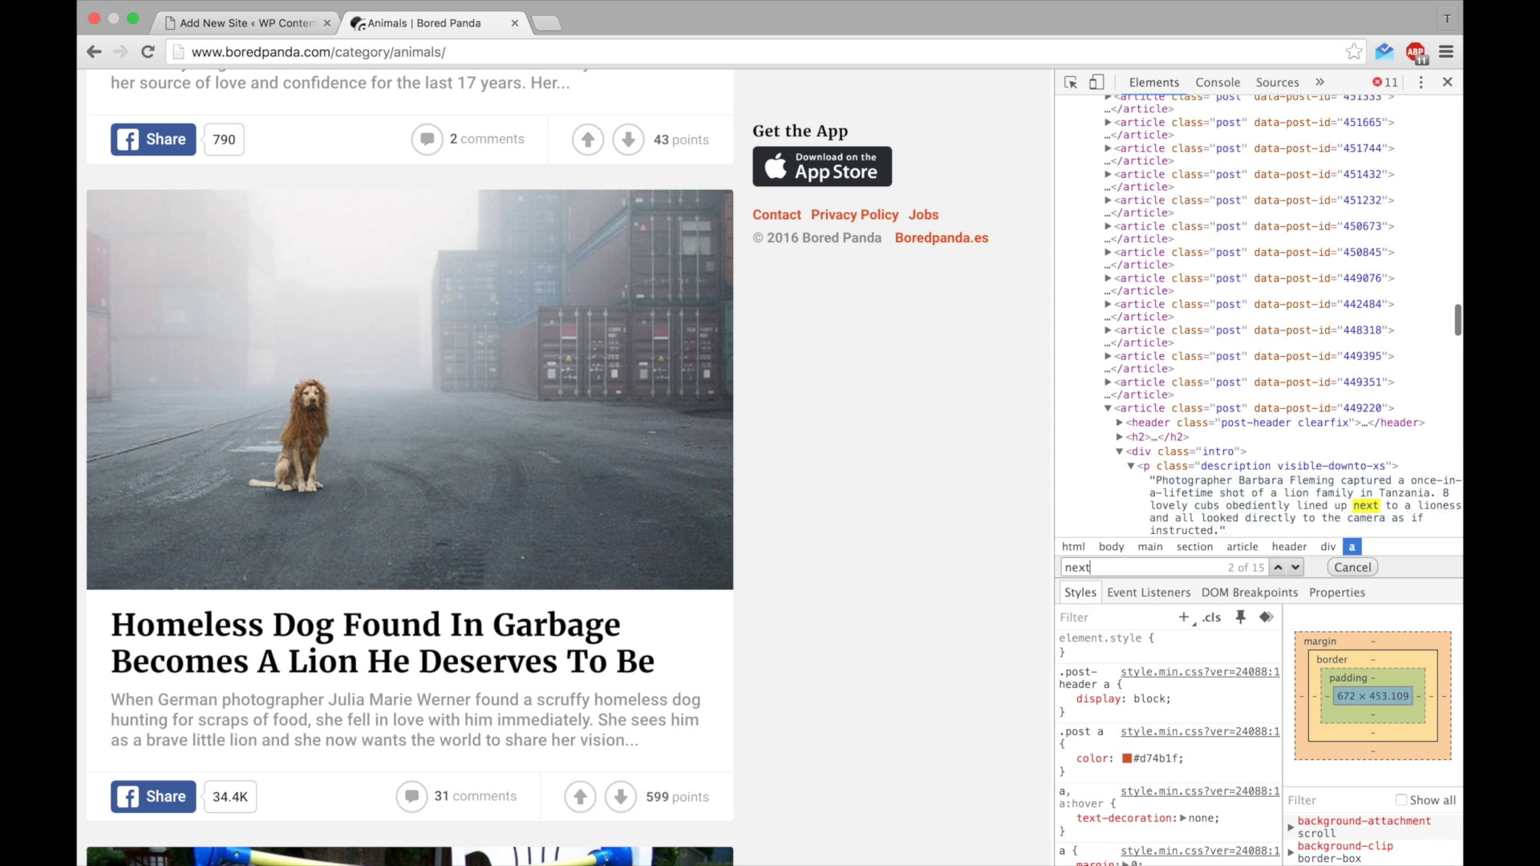
pyautogui.press('Return')
pyautogui.press('Return')
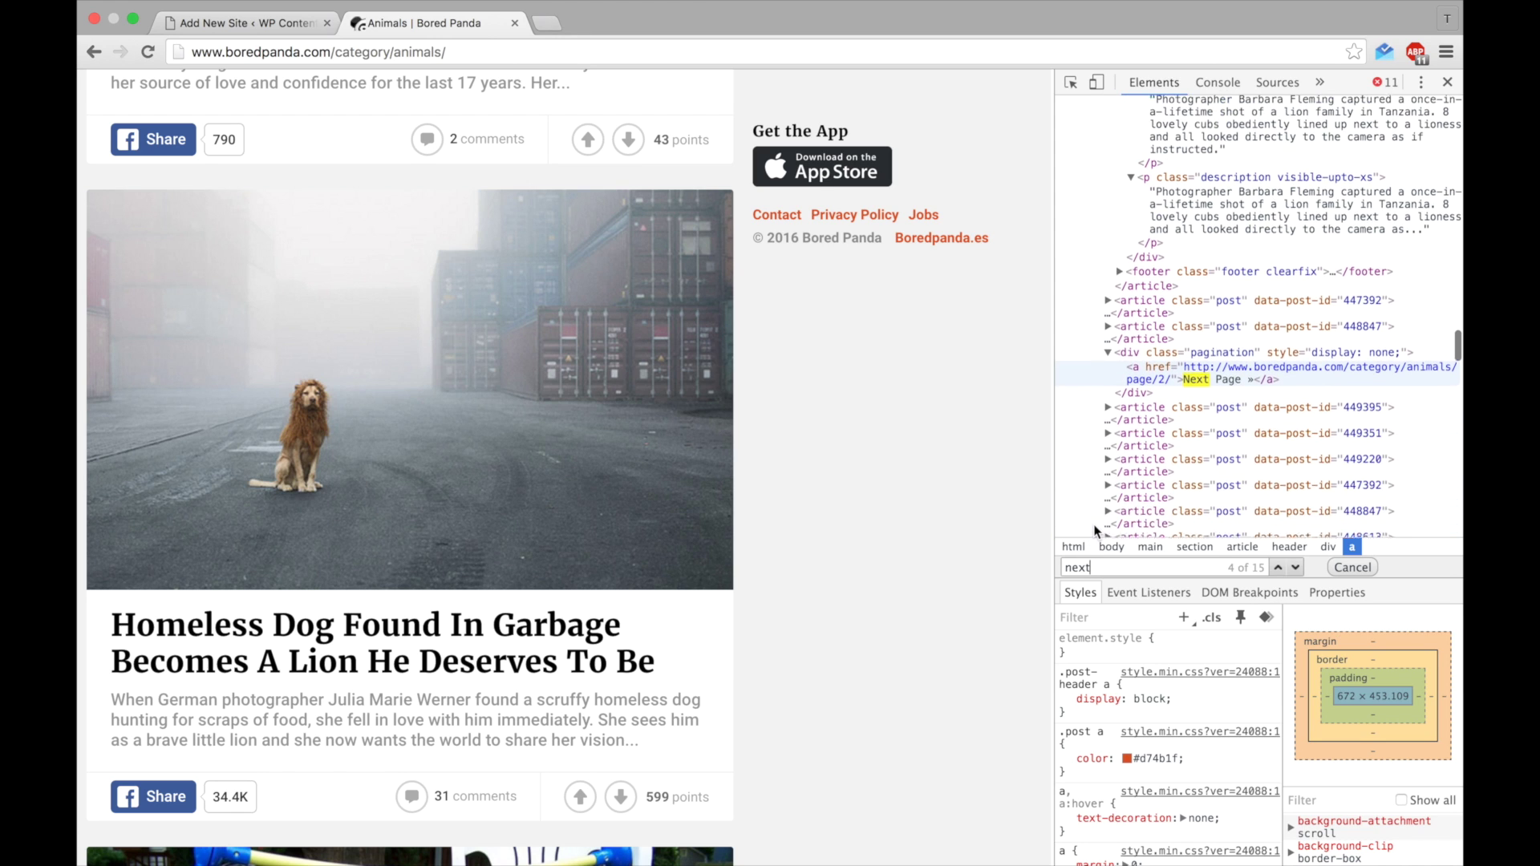
pyautogui.scroll(-4, 1139, 465)
pyautogui.click(1182, 352)
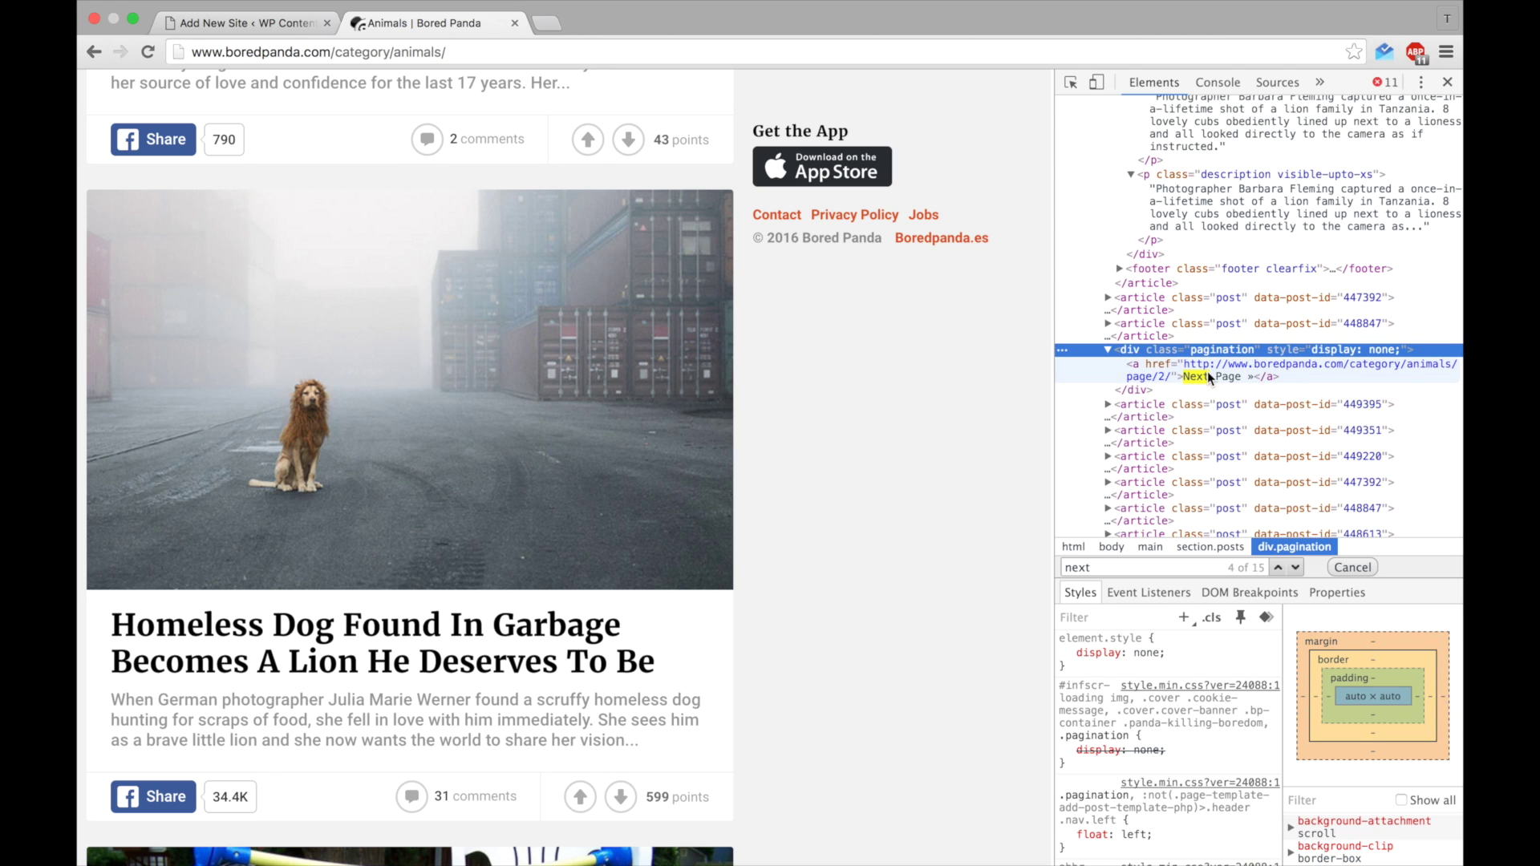
# Step: Enter .pagination > a as the category next-page selector and test that it finds page 2
pyautogui.click(270, 32)
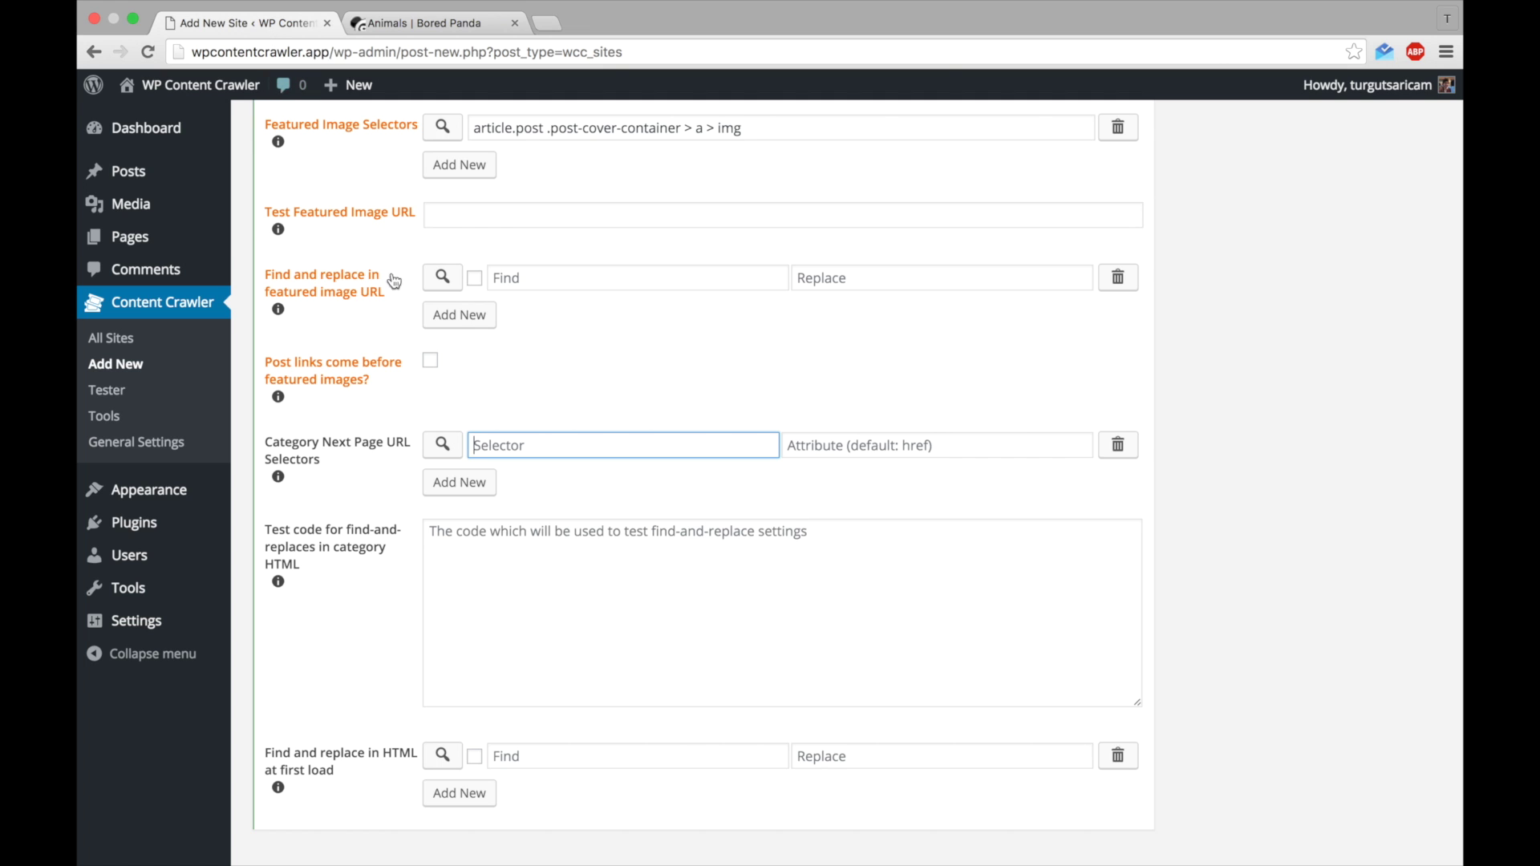
pyautogui.write('.pagination > a')
pyautogui.click(441, 446)
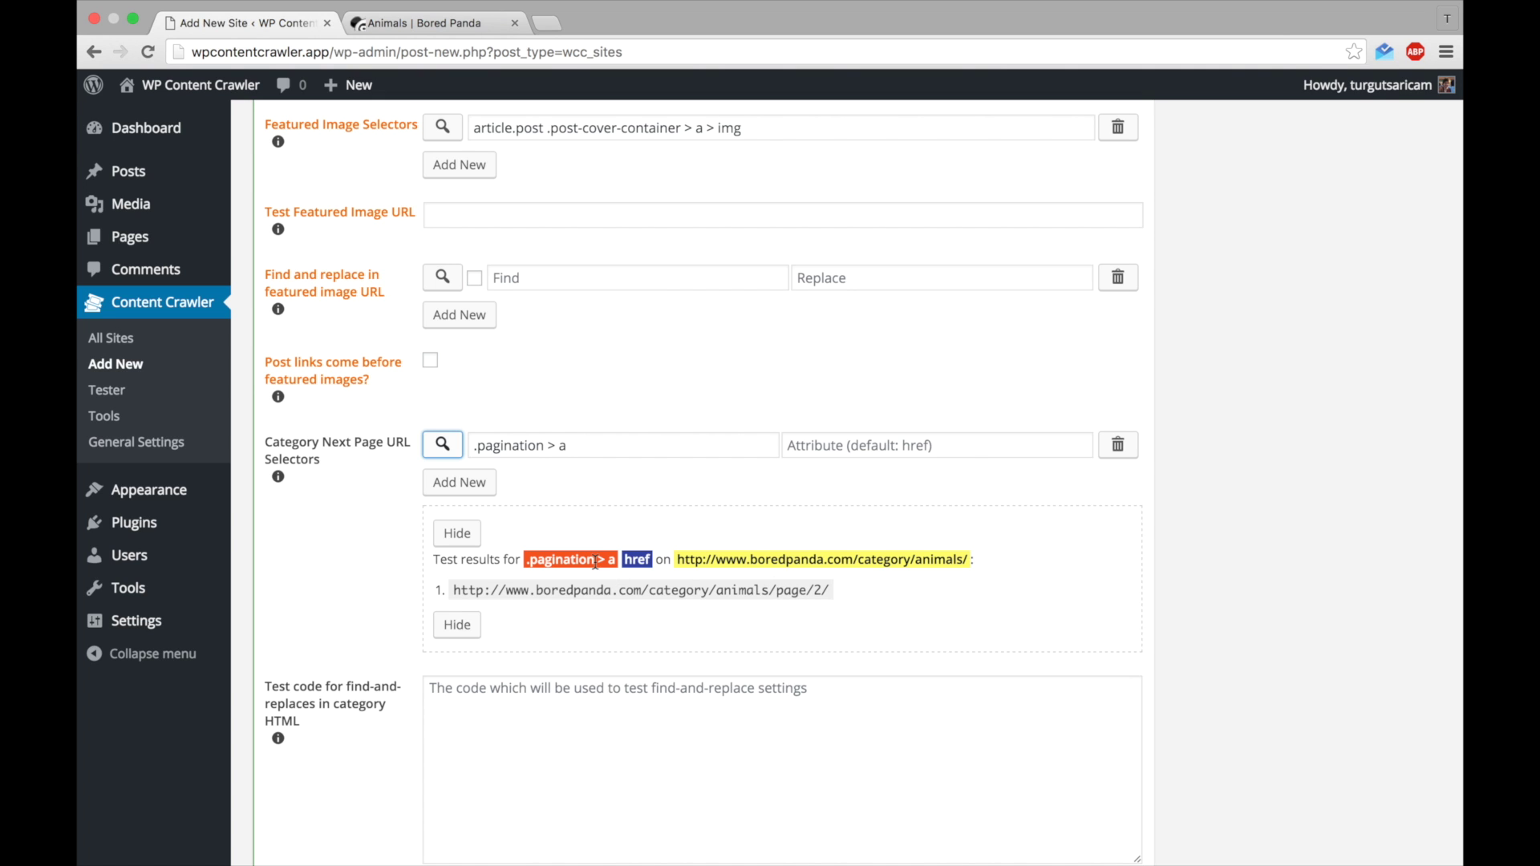
pyautogui.click(455, 531)
pyautogui.scroll(1, 454, 527)
pyautogui.scroll(10, 453, 526)
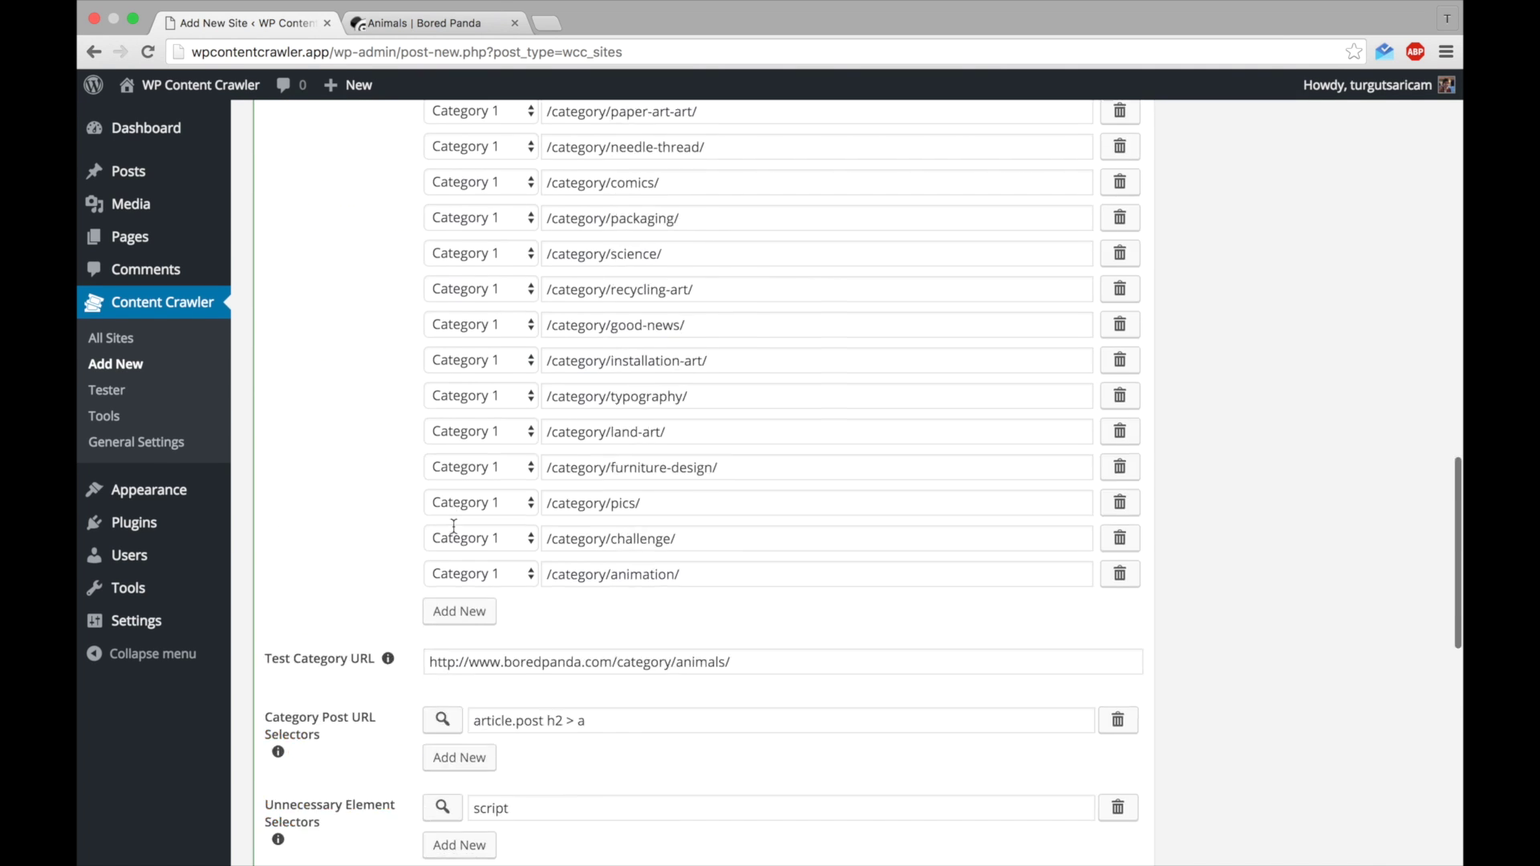
pyautogui.scroll(10, 454, 527)
# Step: Delete the duplicate /category/animals/ Category Map row and publish the Bored Panda site
pyautogui.click(1377, 360)
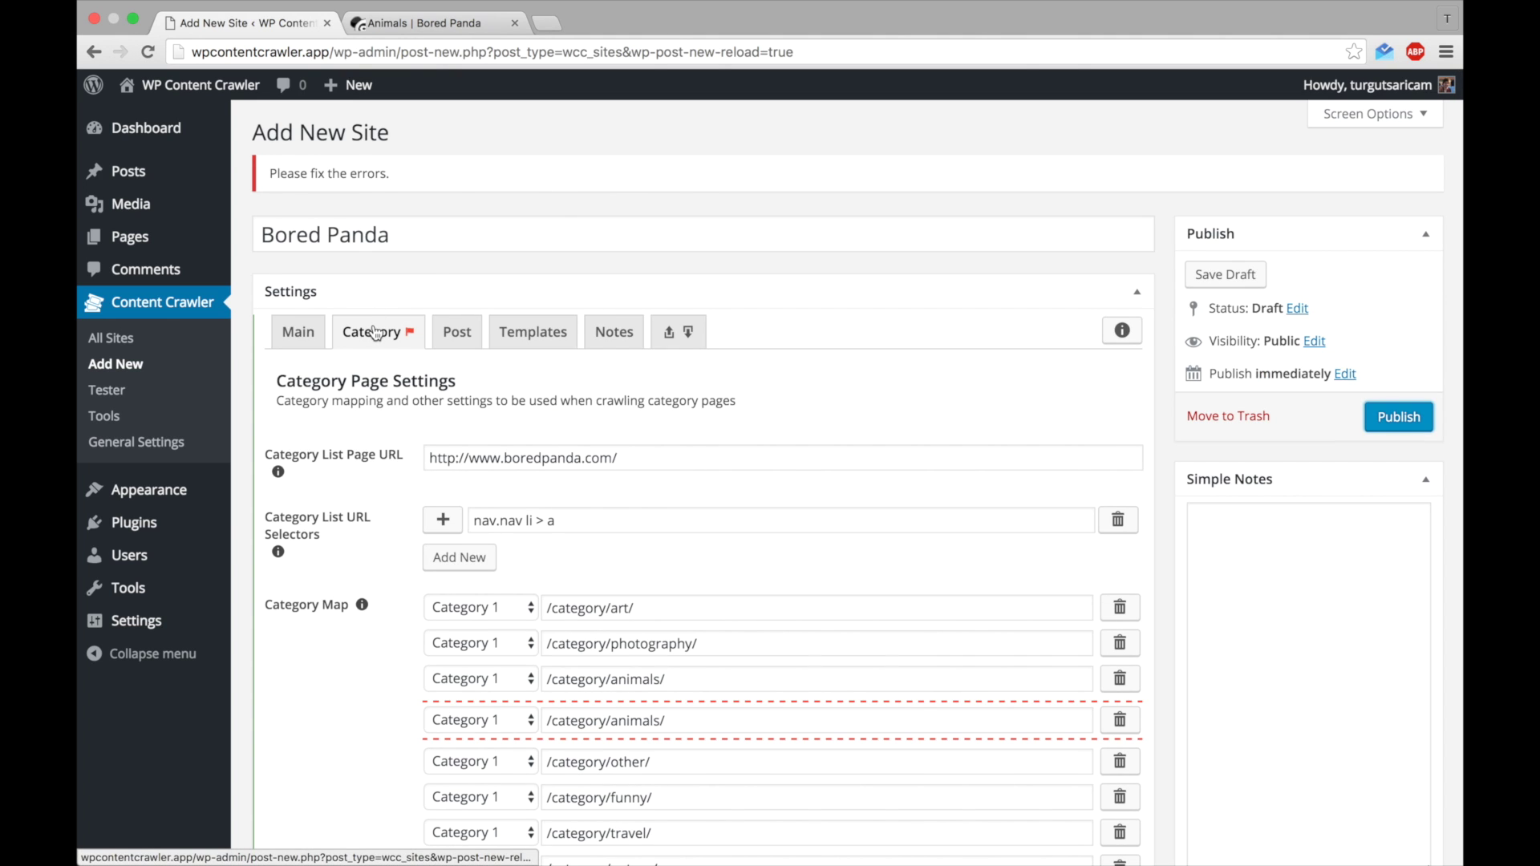
pyautogui.scroll(-5, 375, 628)
pyautogui.click(675, 318)
pyautogui.click(698, 354)
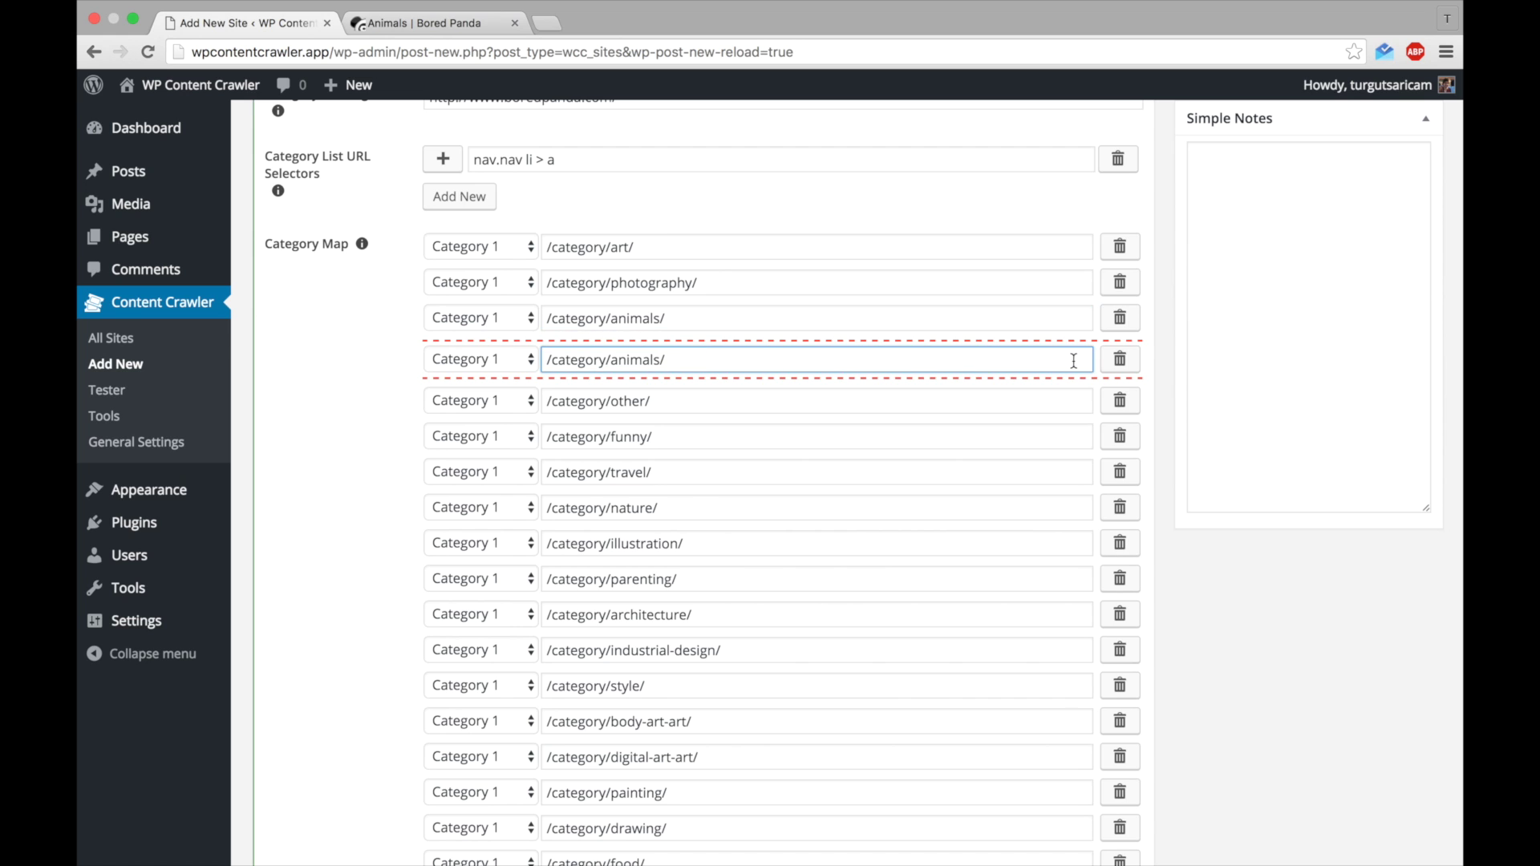
pyautogui.click(1120, 359)
pyautogui.scroll(5, 1422, 364)
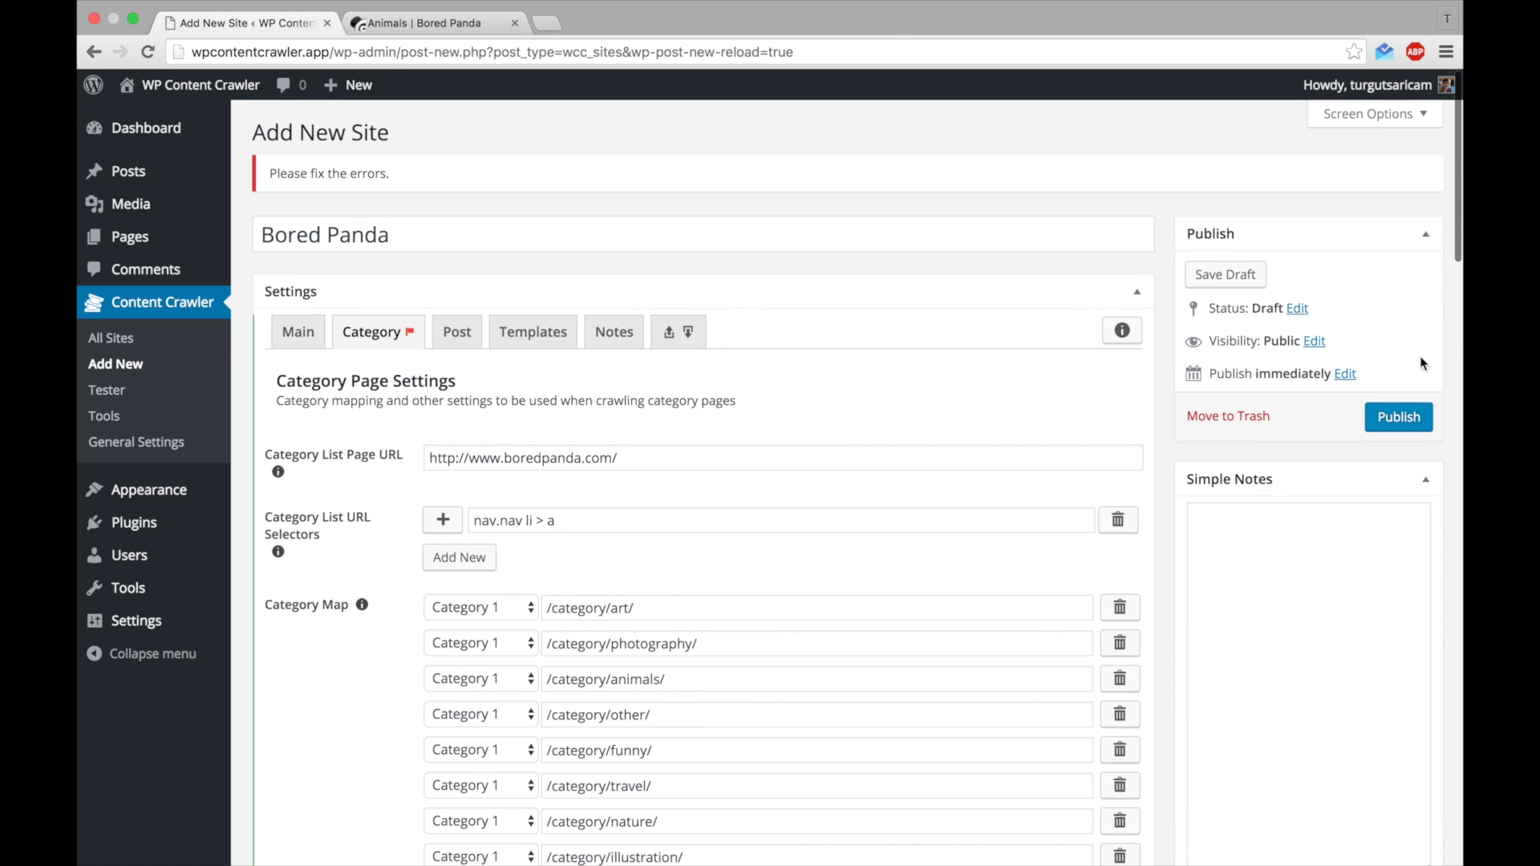
pyautogui.click(1399, 418)
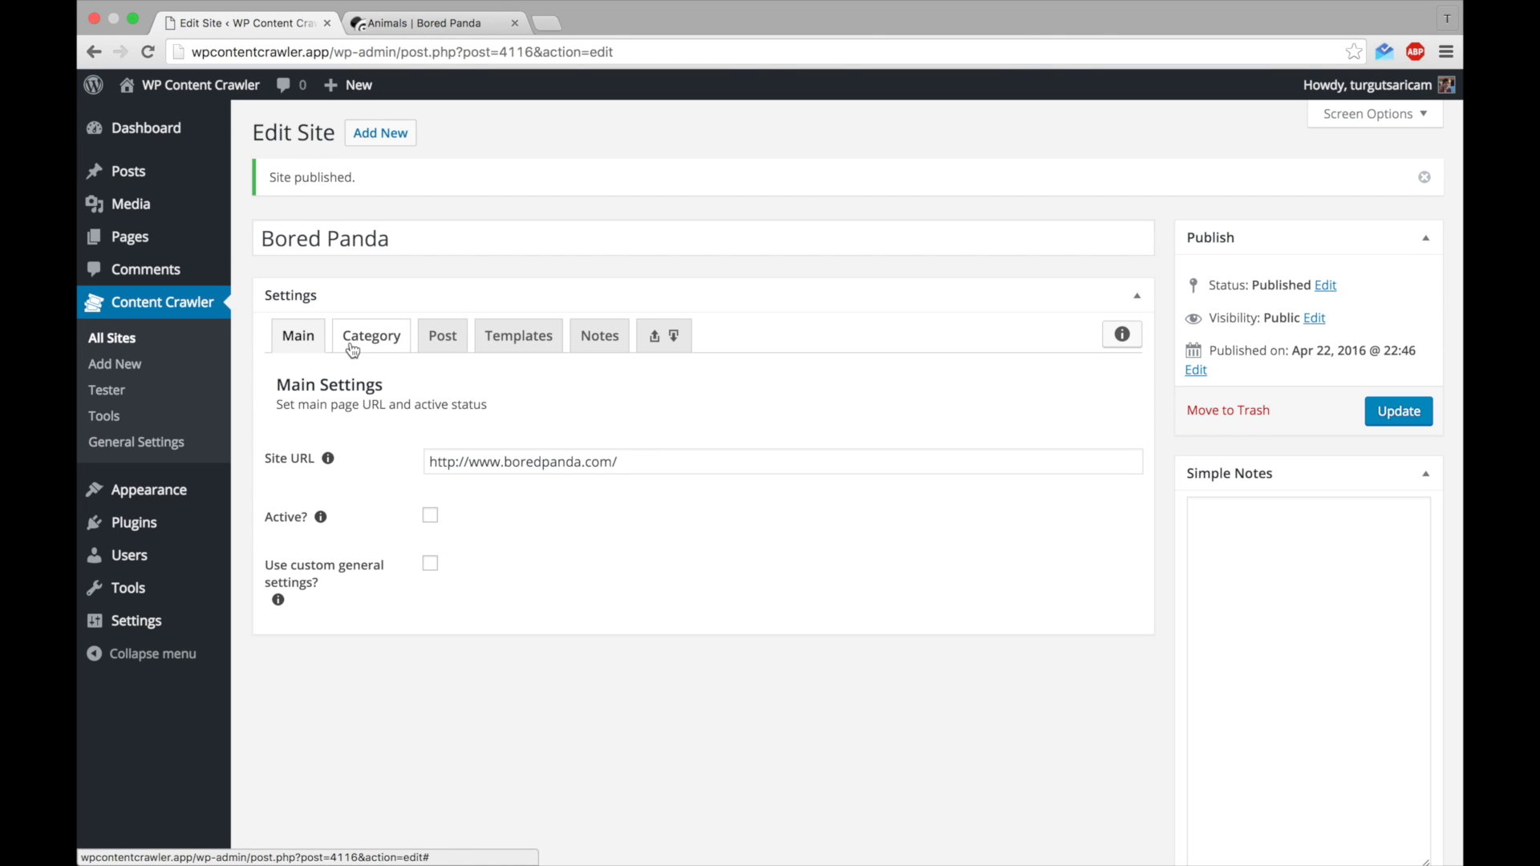
pyautogui.keyDown('super'); pyautogui.click(154, 393); pyautogui.keyUp('super')
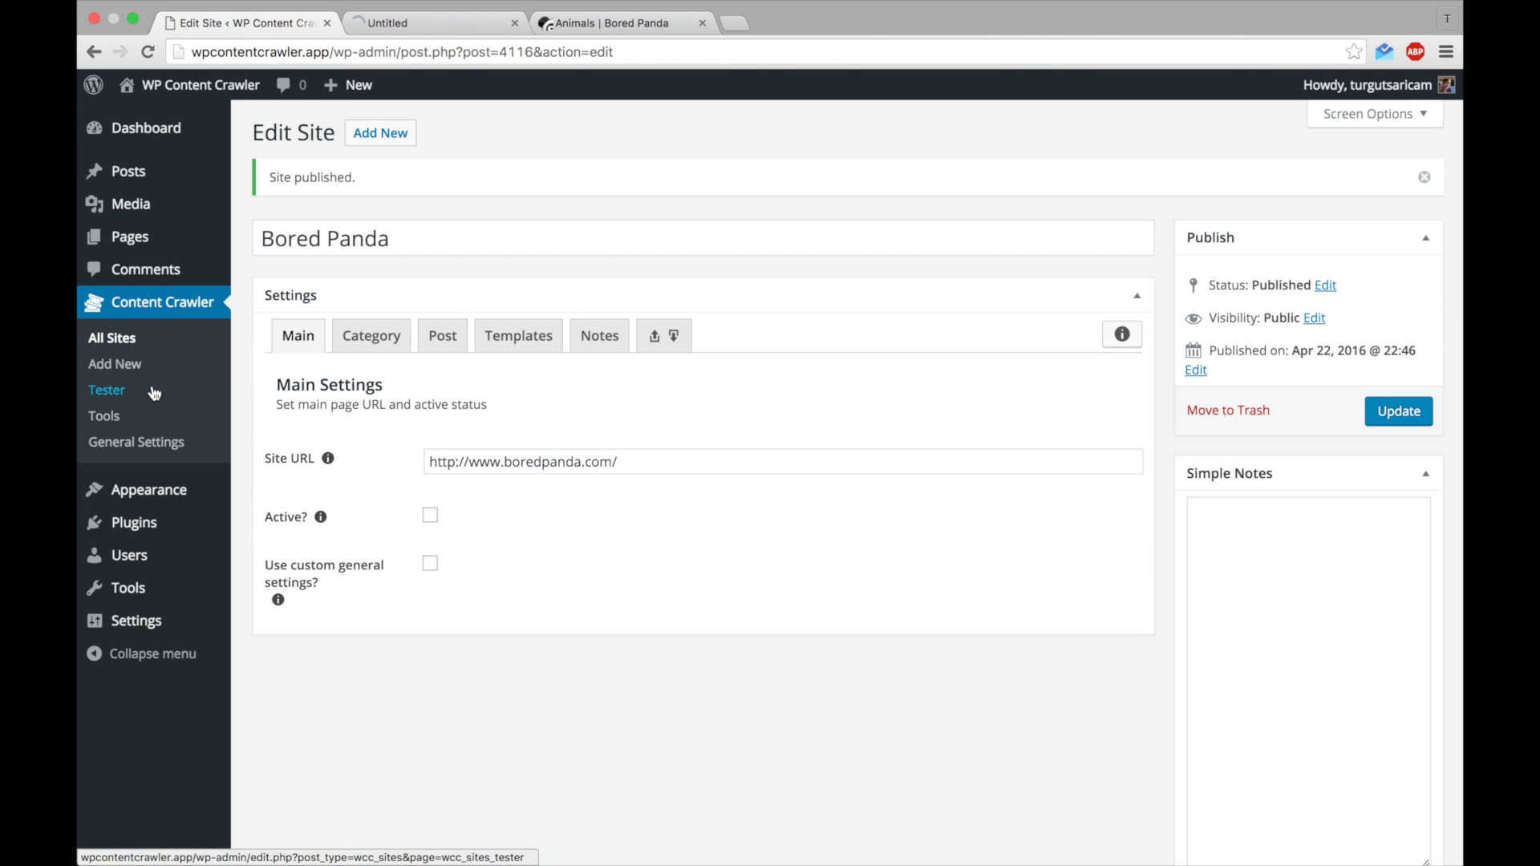
# Step: Run a Category Page test on the copied Bored Panda animals category URL
pyautogui.click(417, 22)
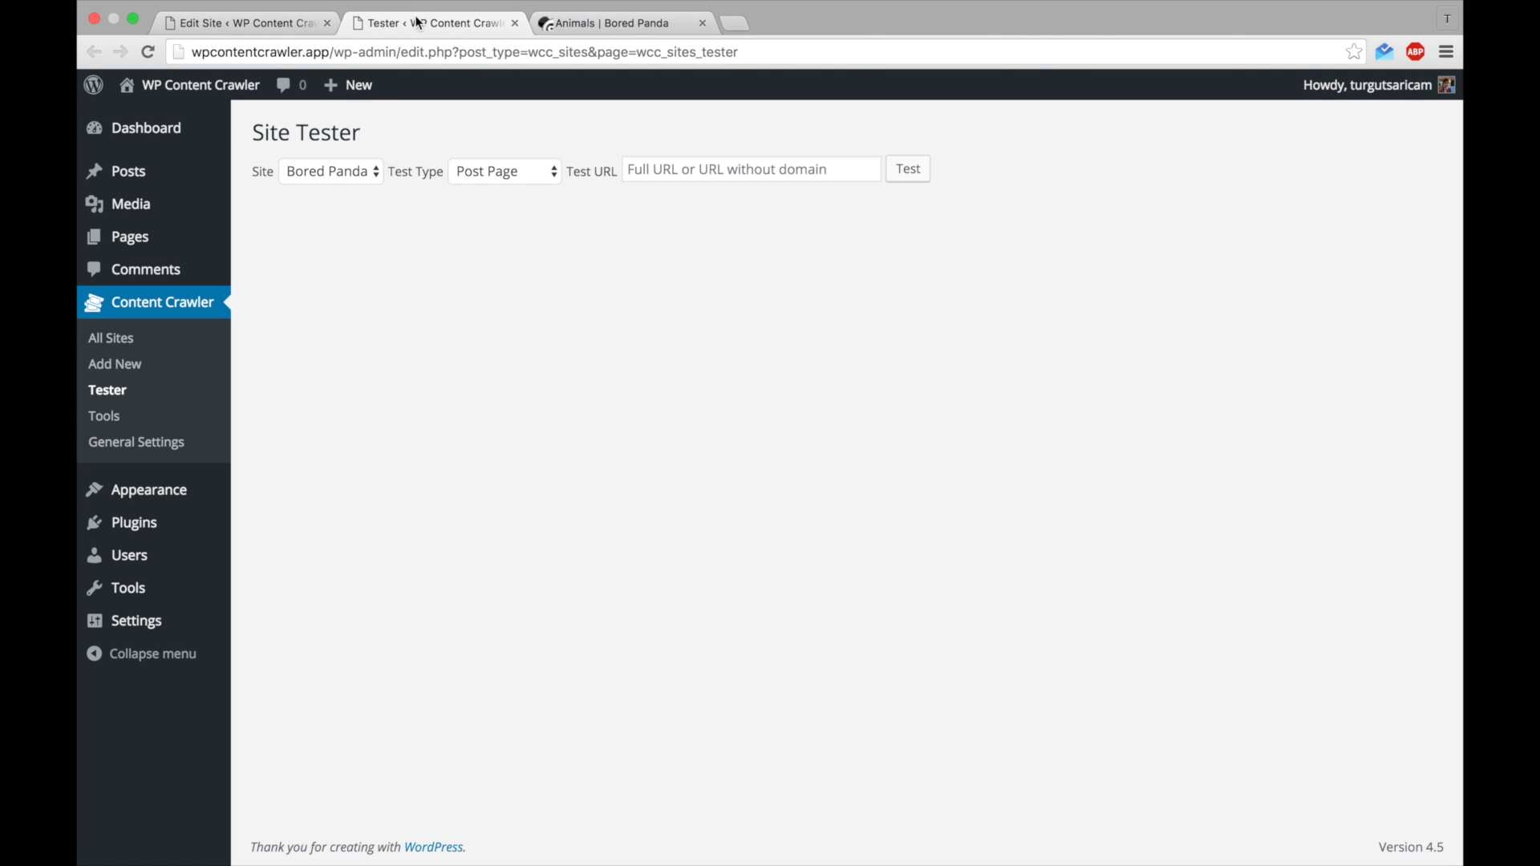
pyautogui.click(534, 170)
pyautogui.click(530, 188)
pyautogui.click(578, 30)
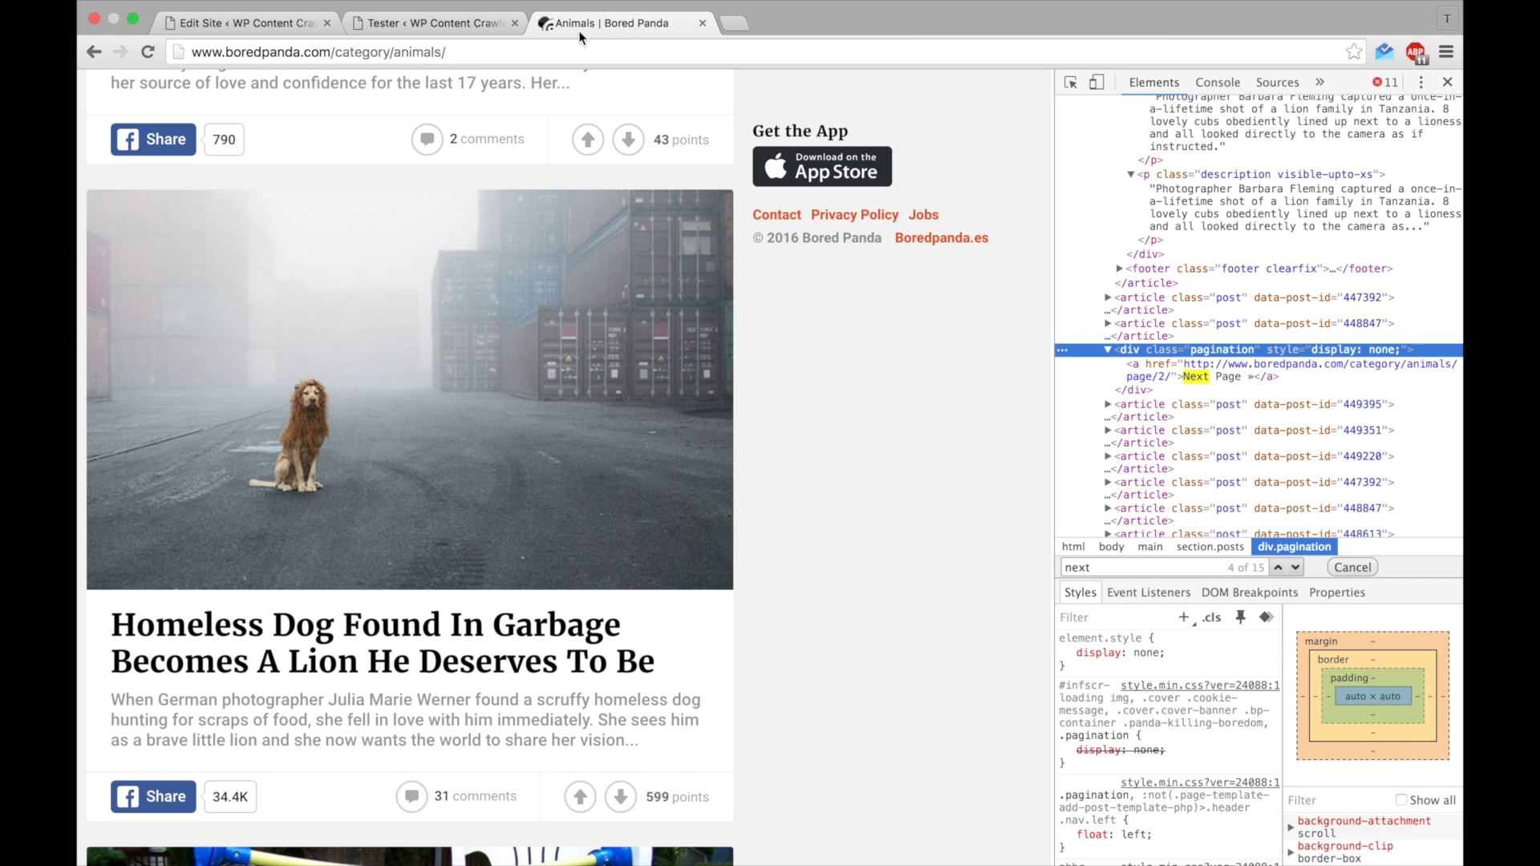
pyautogui.click(545, 52)
pyautogui.rightClick(545, 52)
pyautogui.click(577, 77)
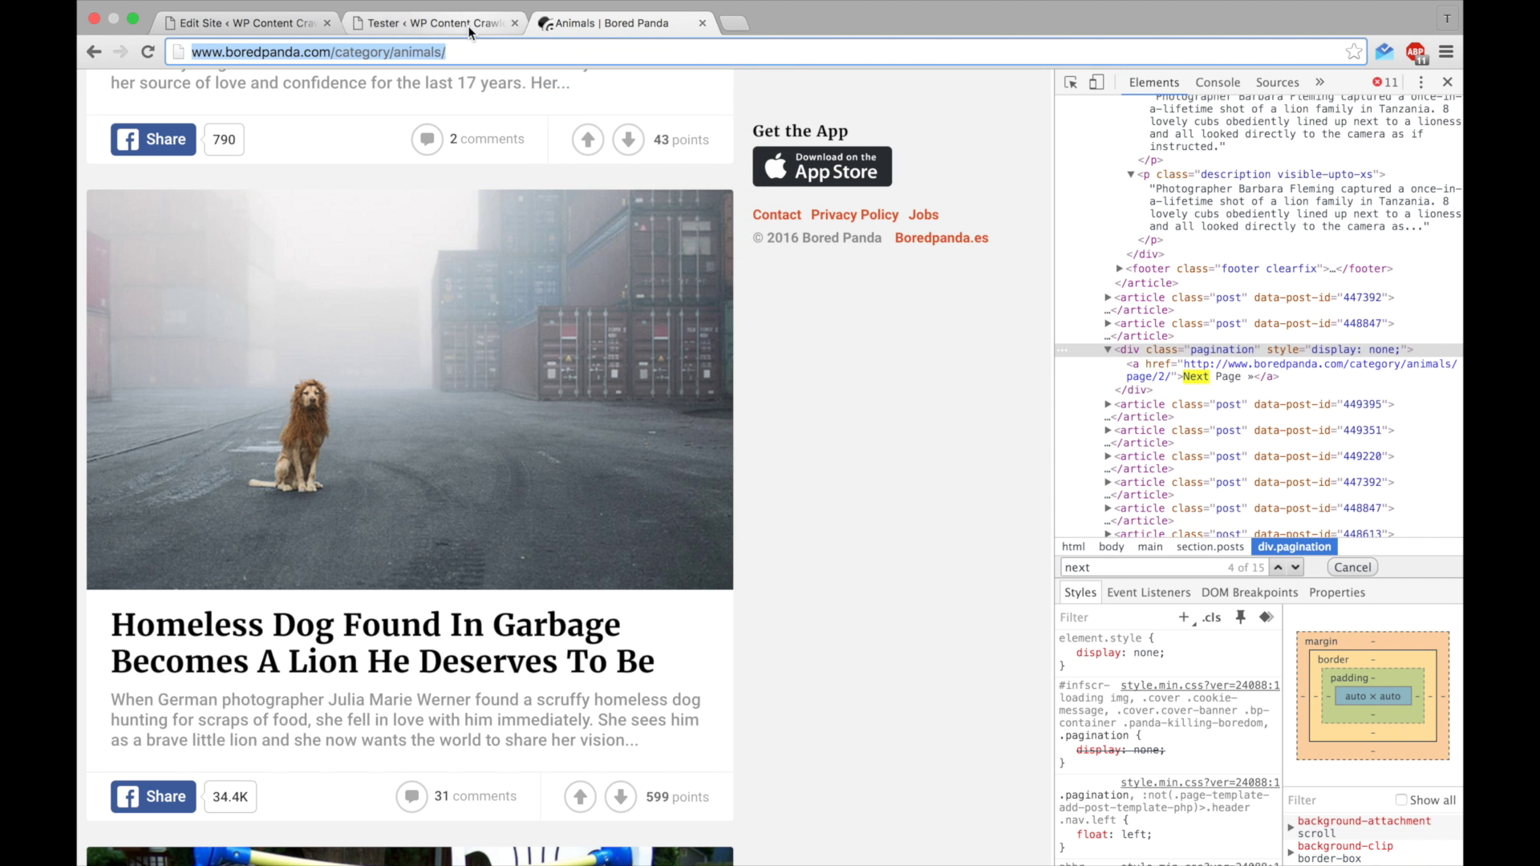
pyautogui.click(468, 25)
pyautogui.click(673, 172)
pyautogui.rightClick(674, 171)
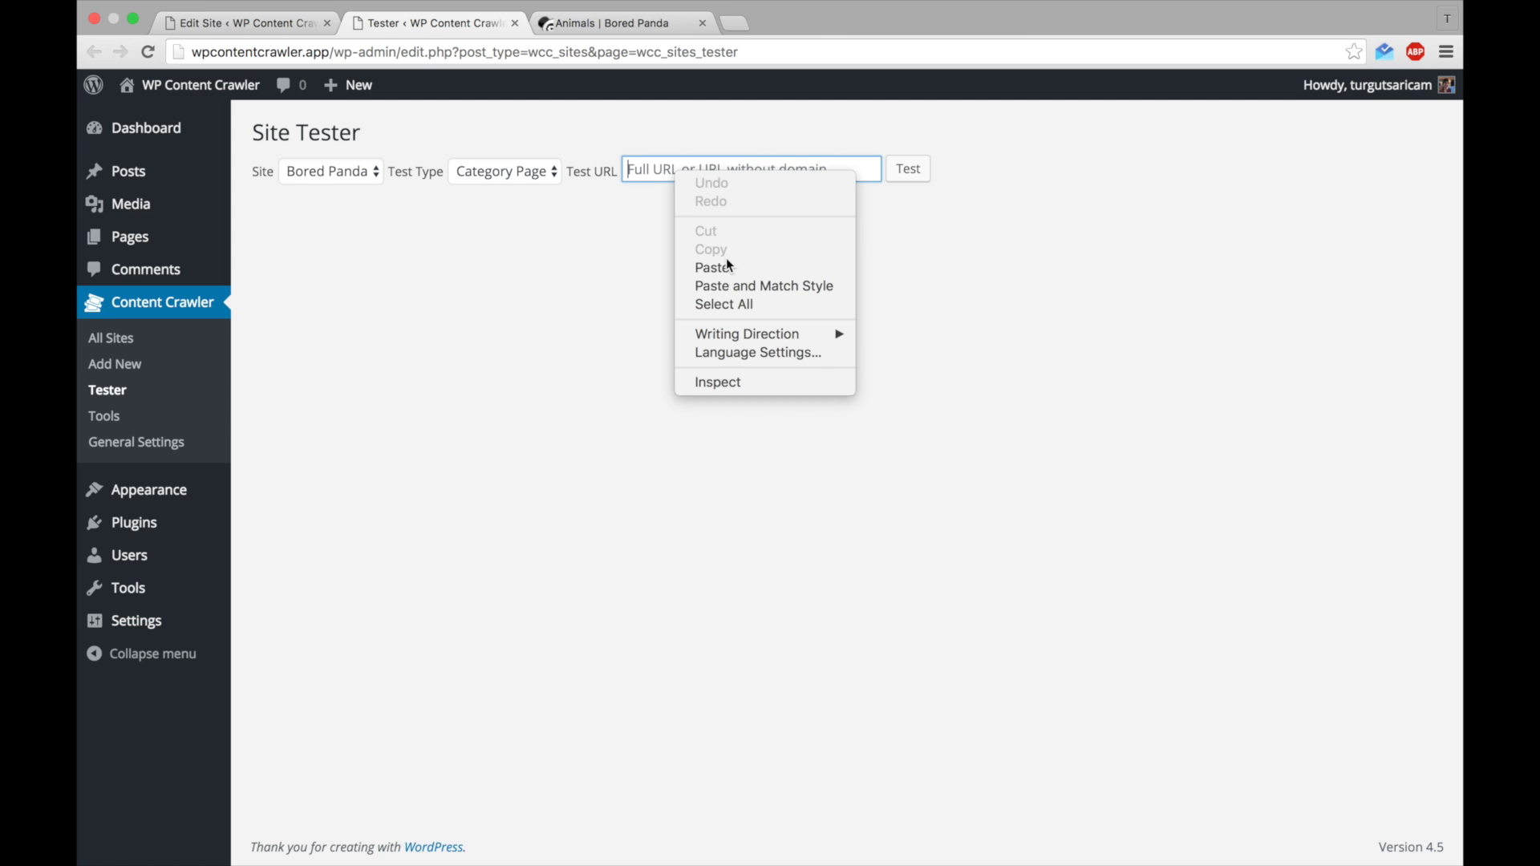
pyautogui.click(724, 267)
pyautogui.click(919, 174)
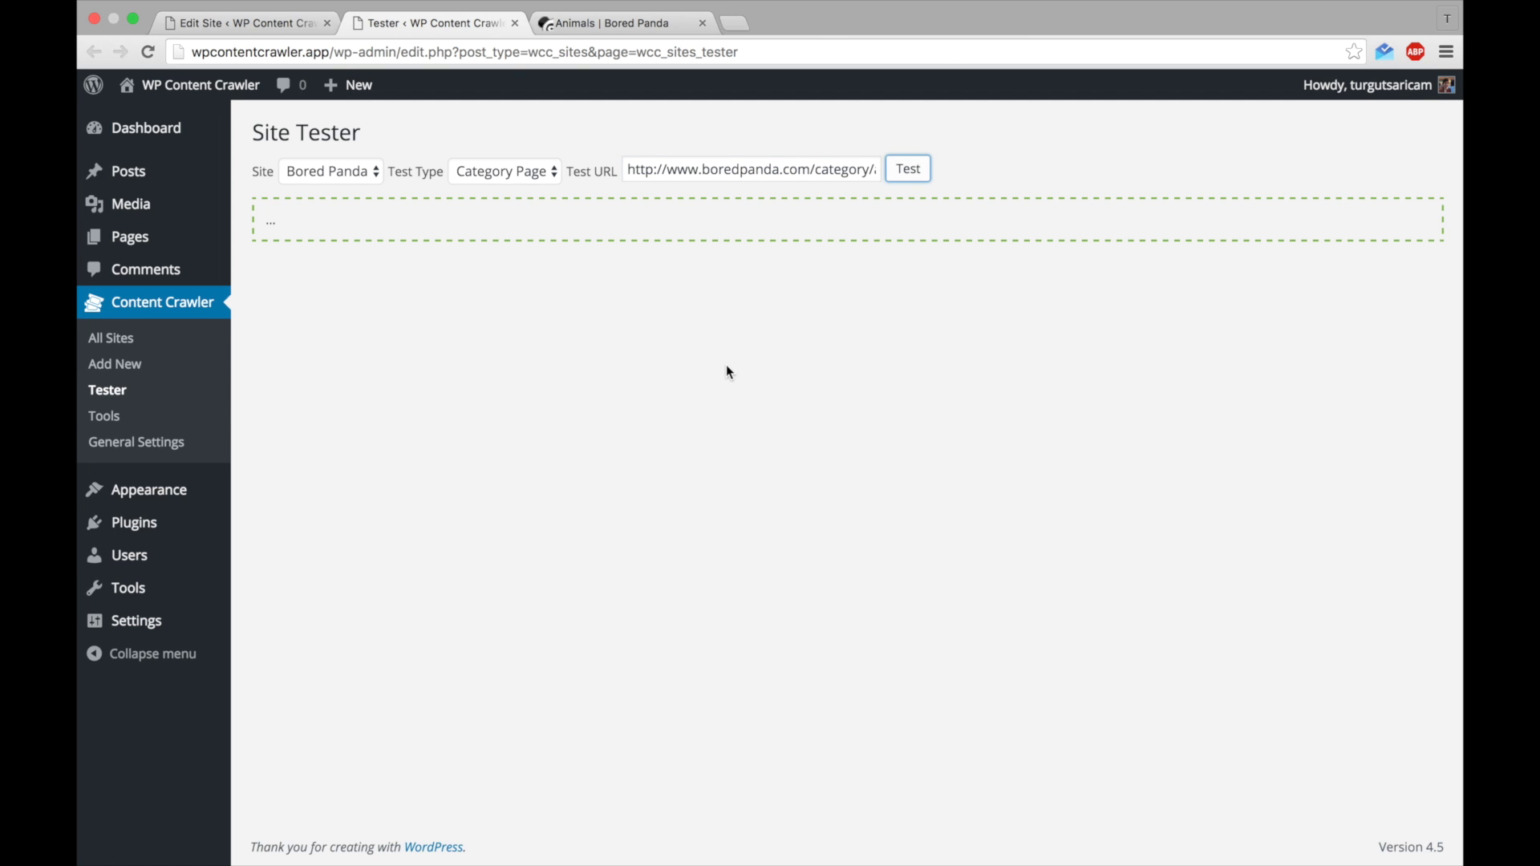
# Step: Test the page 2 next-page URL to list its posts and the page 3 link
pyautogui.scroll(-3, 697, 413)
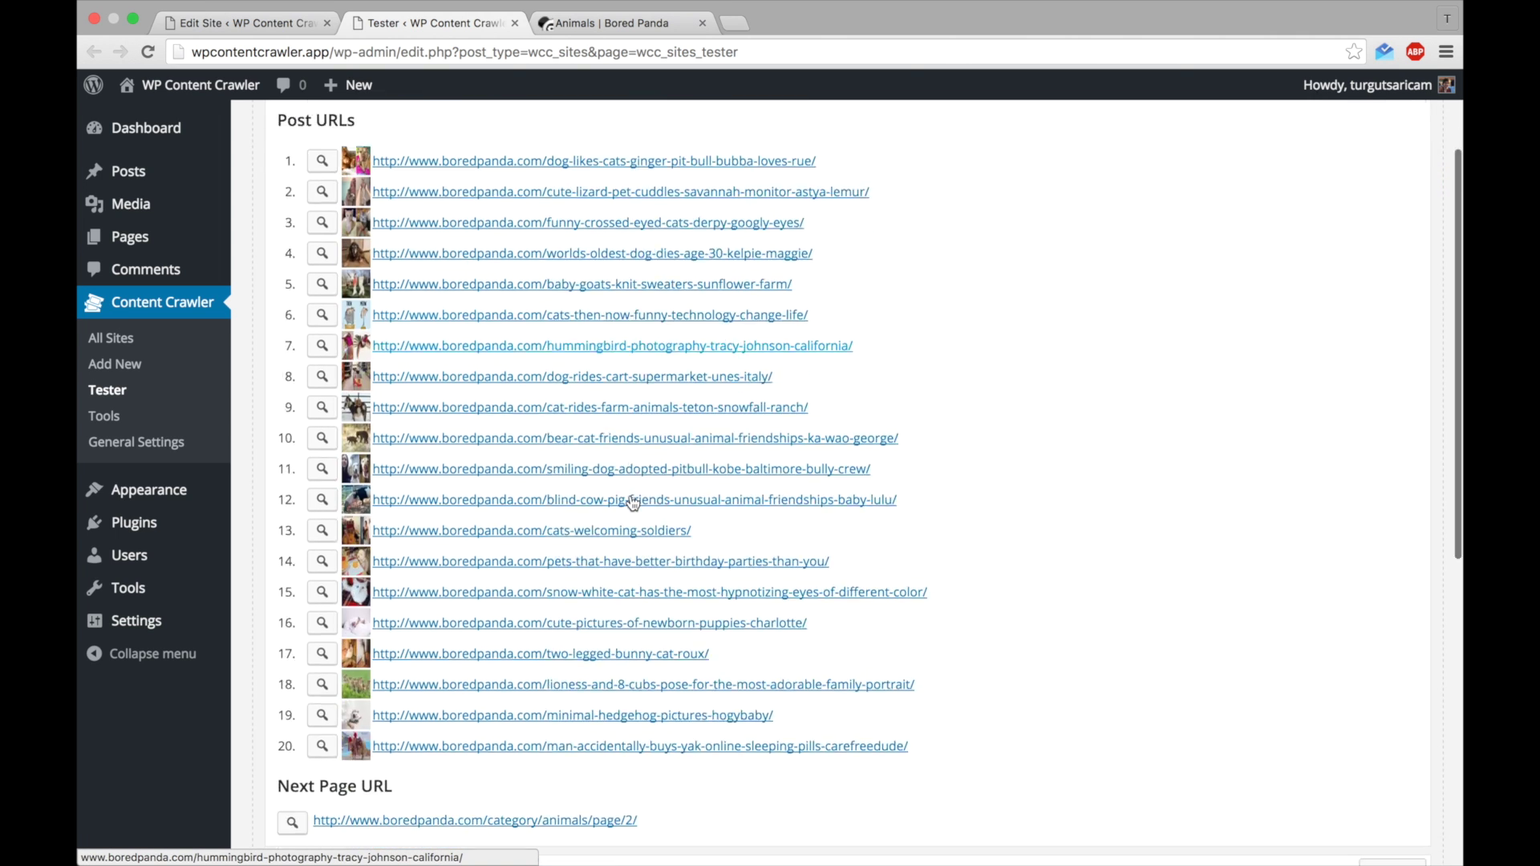
pyautogui.scroll(-4, 633, 499)
pyautogui.scroll(5, 629, 497)
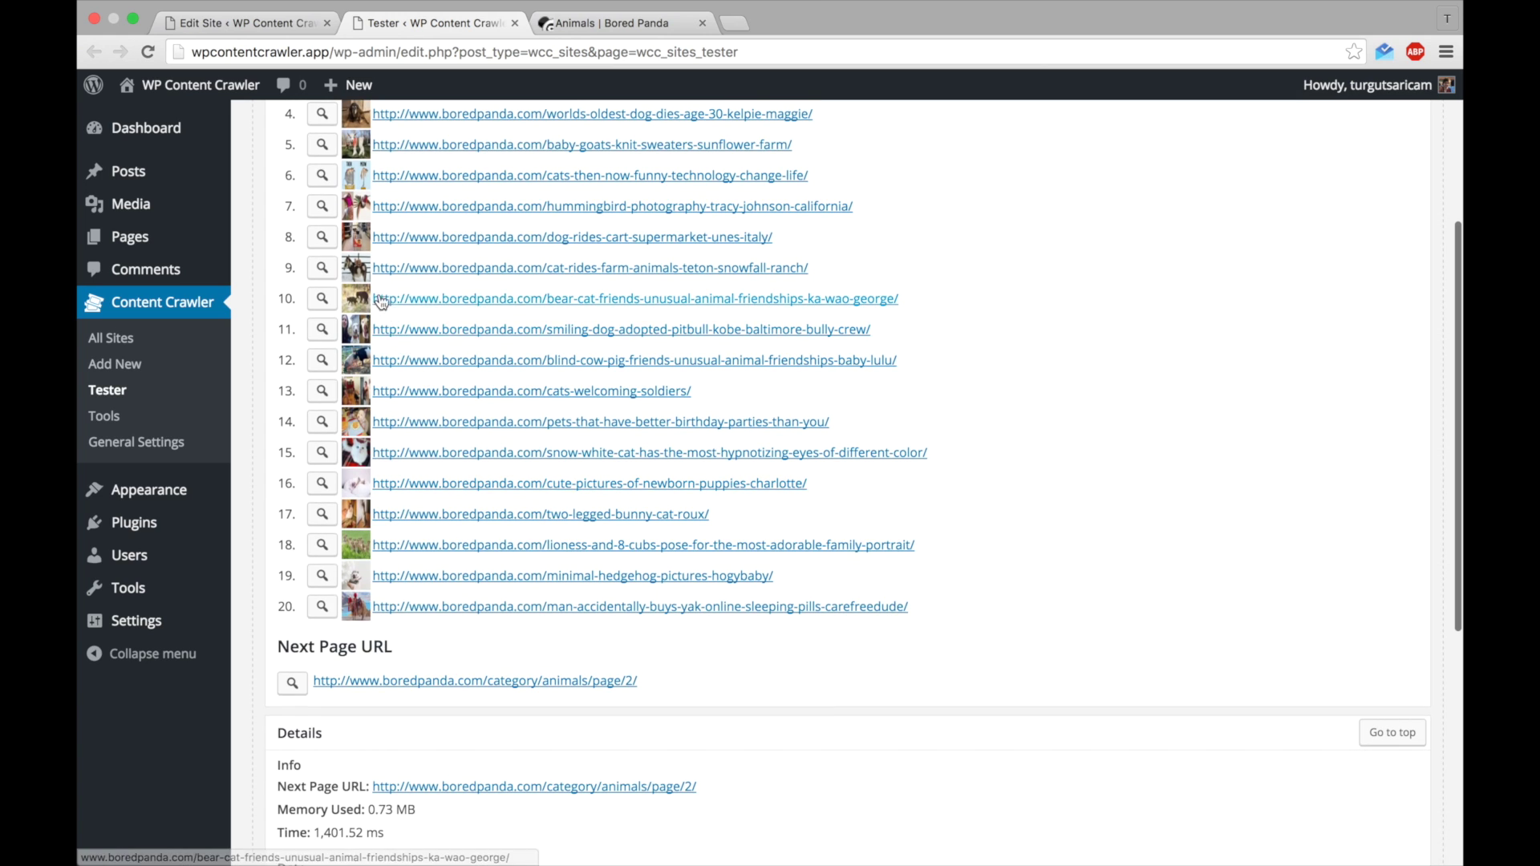
pyautogui.click(293, 683)
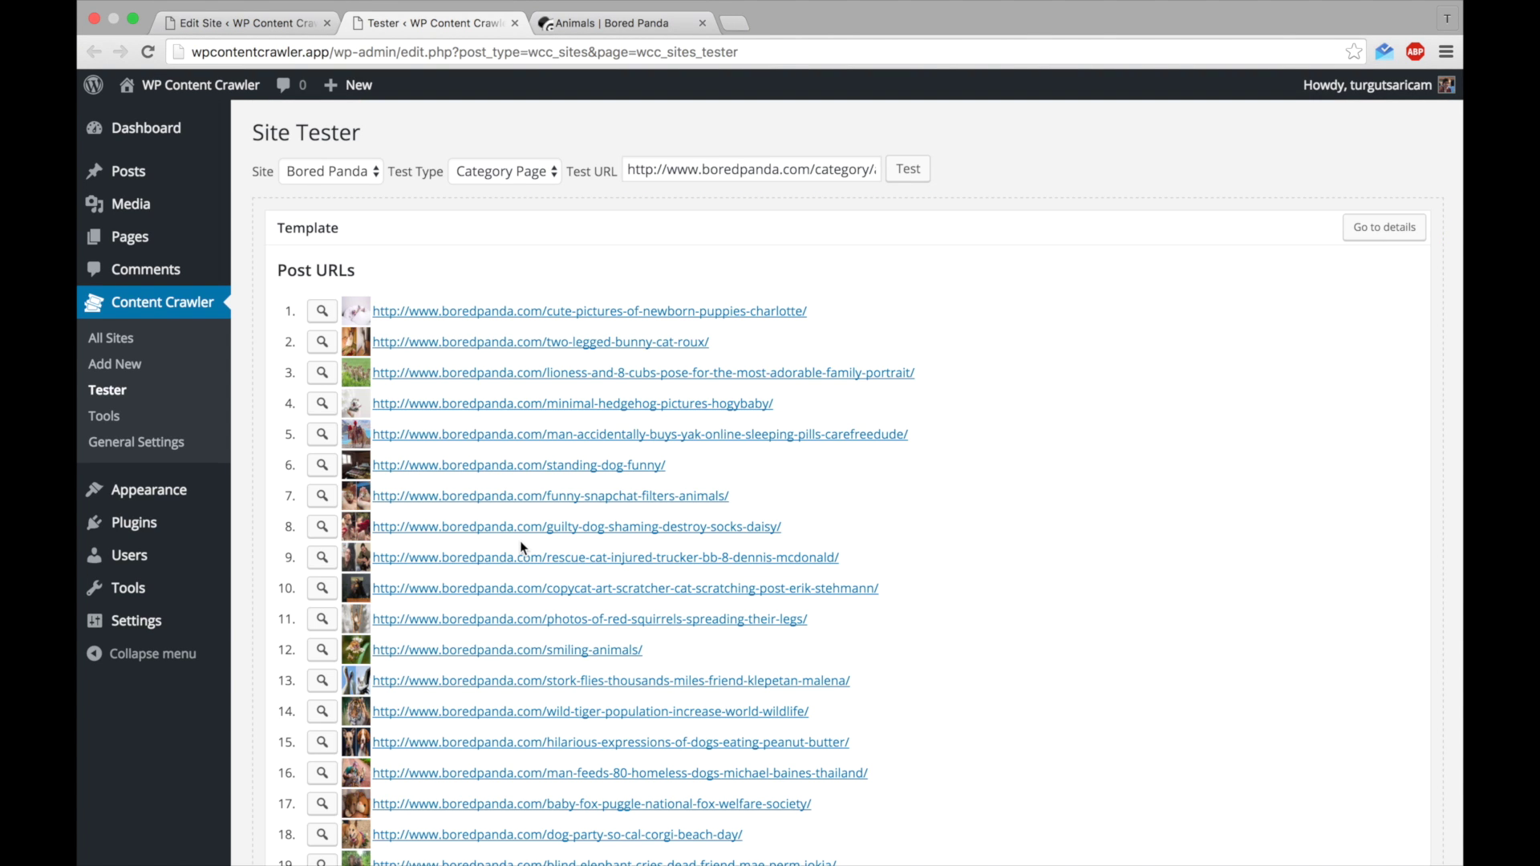
pyautogui.scroll(-8, 519, 546)
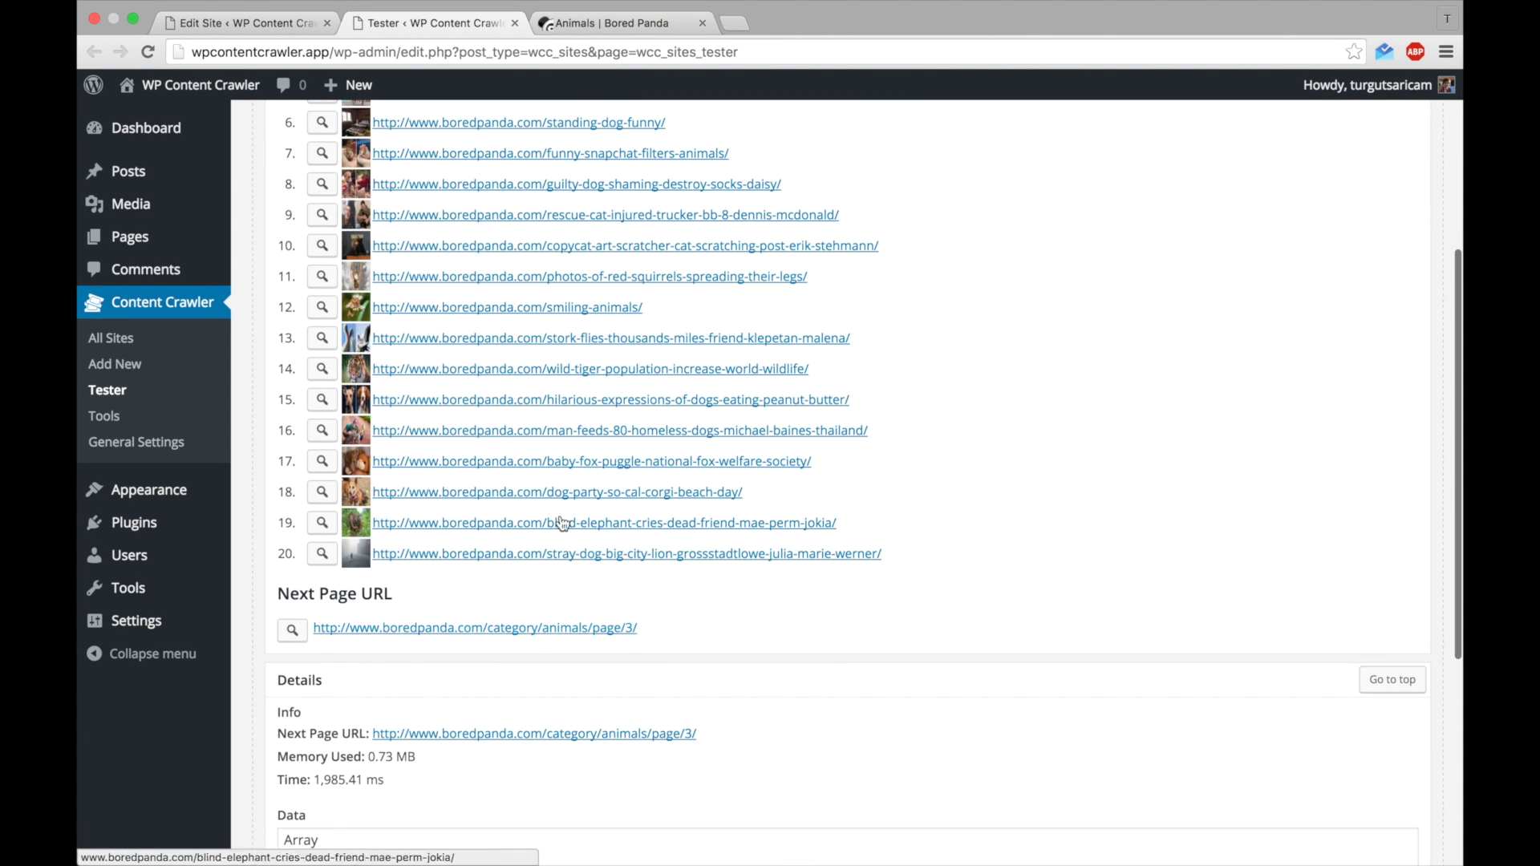
pyautogui.scroll(7, 553, 466)
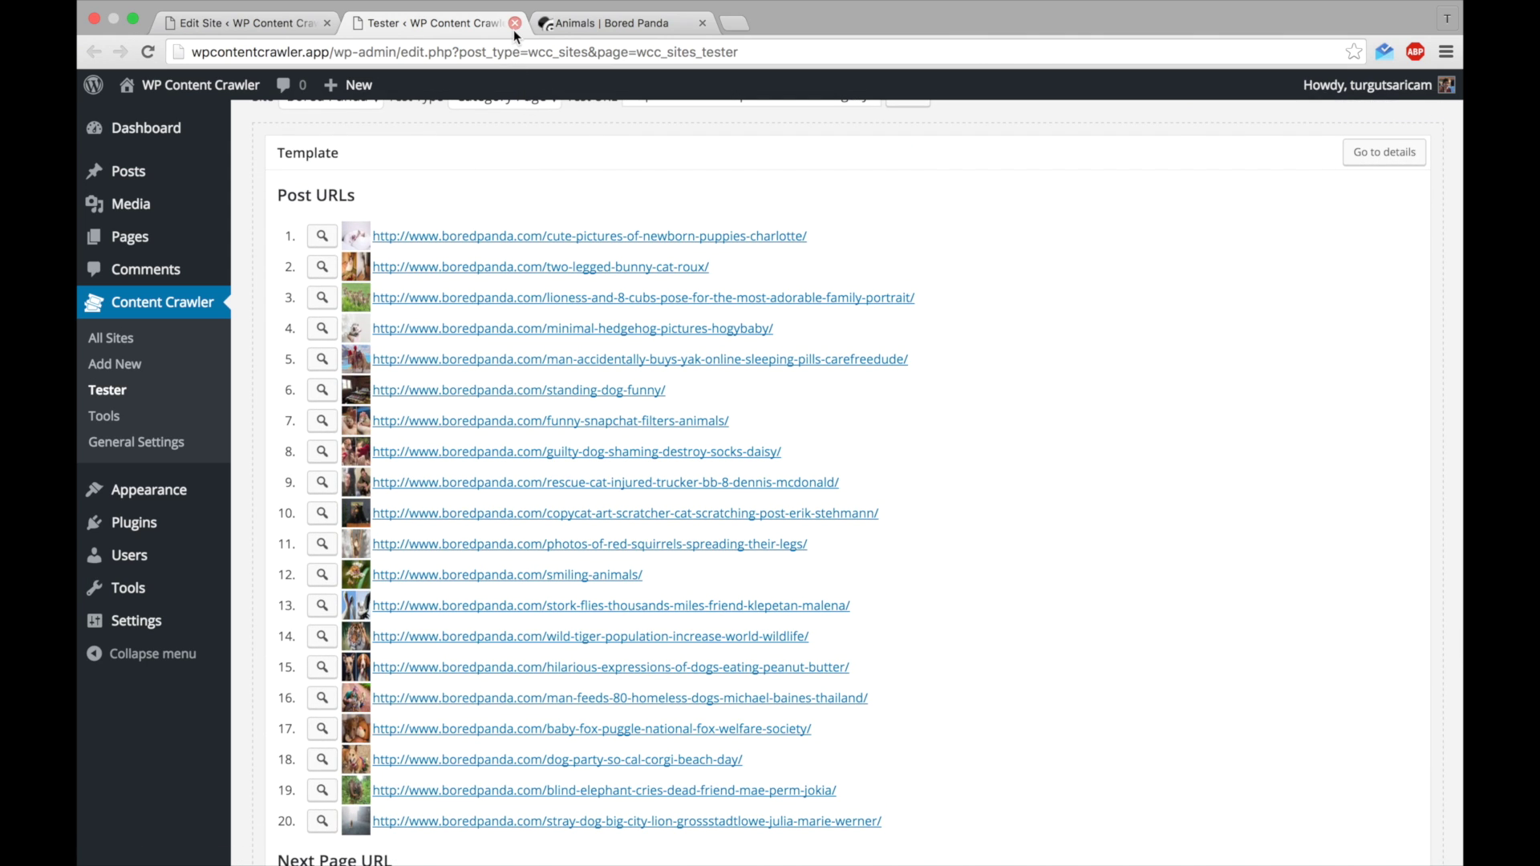
pyautogui.click(514, 23)
# Step: Set the Homeless Dog article's URL as the Test Post URL in the Post settings
pyautogui.click(292, 25)
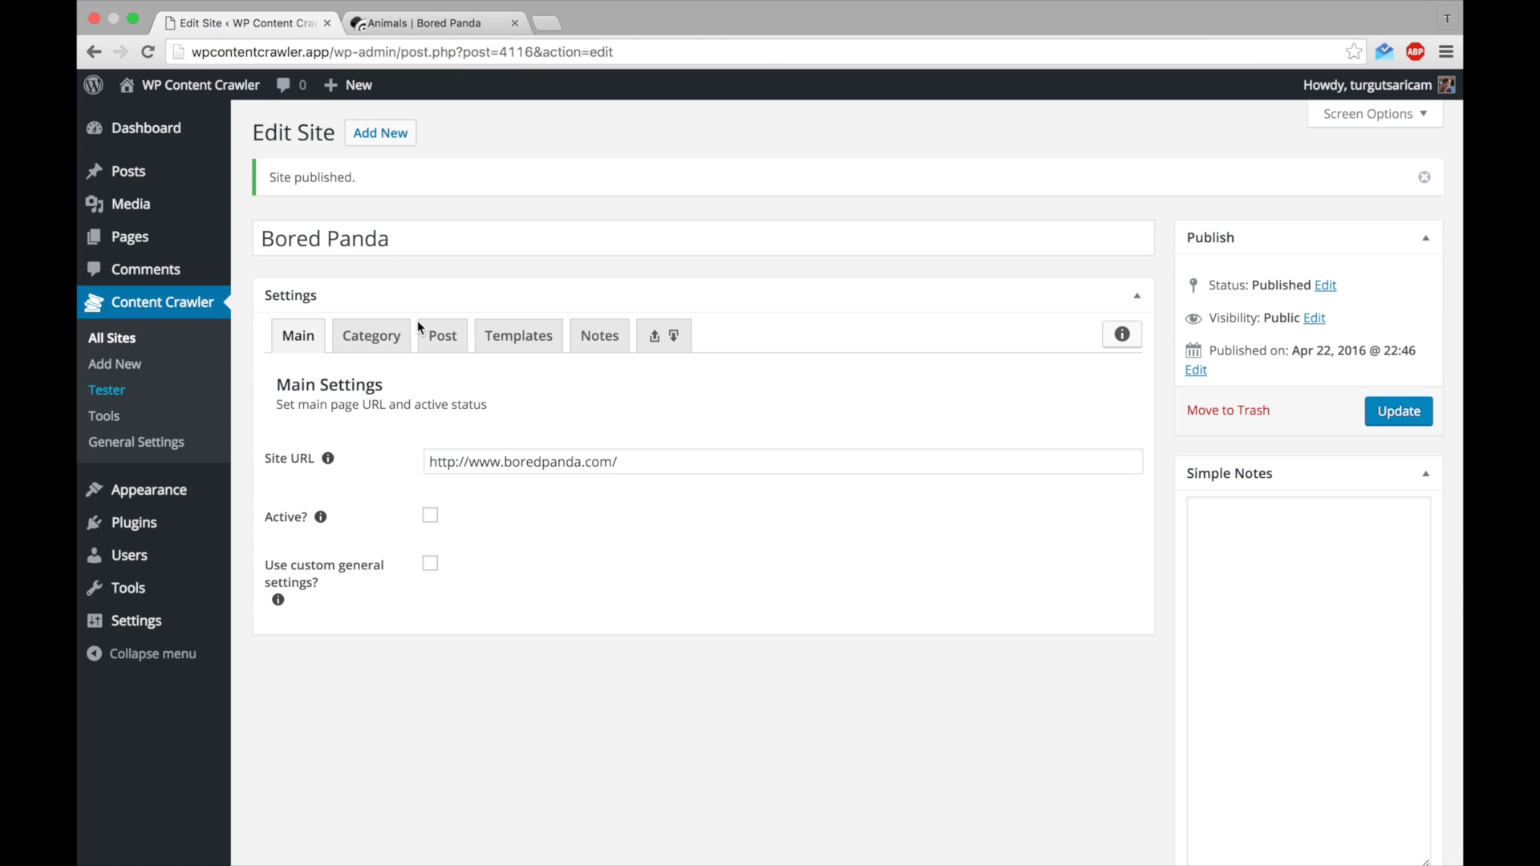
pyautogui.click(441, 335)
pyautogui.scroll(-3, 415, 458)
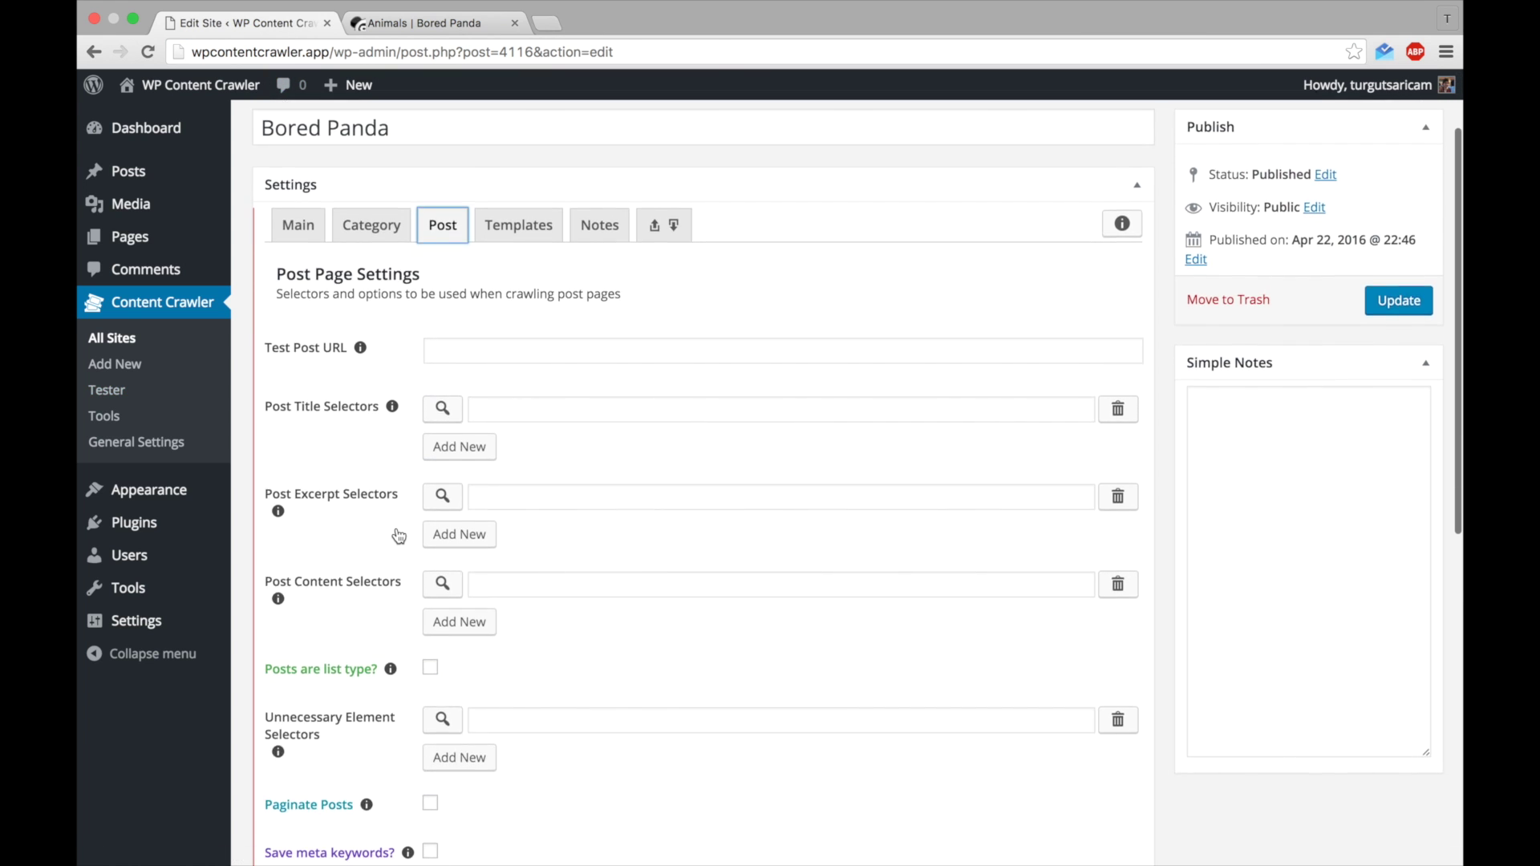
pyautogui.click(486, 348)
pyautogui.click(416, 27)
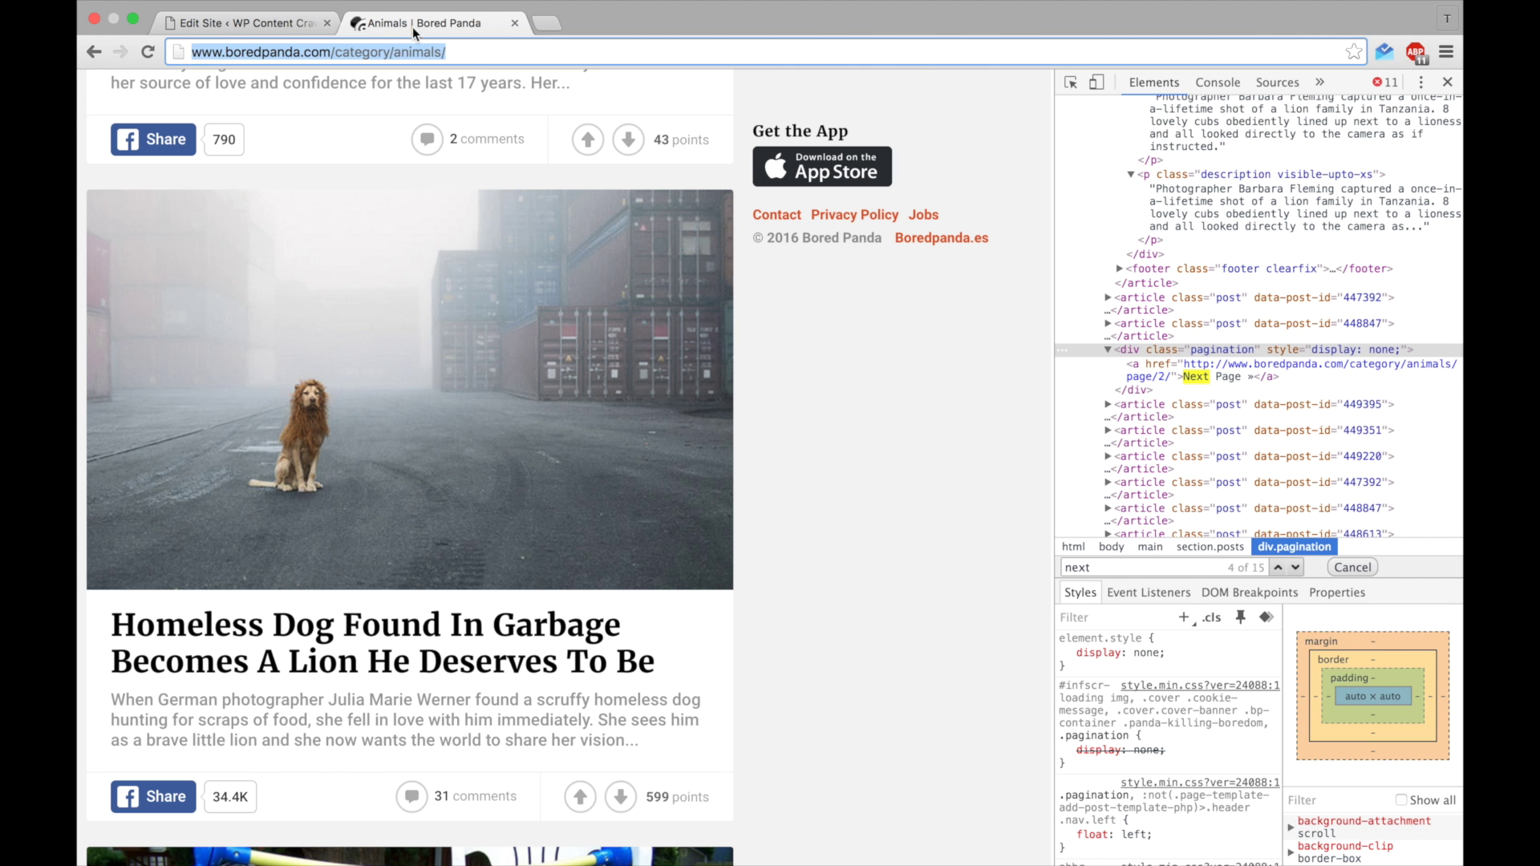
pyautogui.click(382, 388)
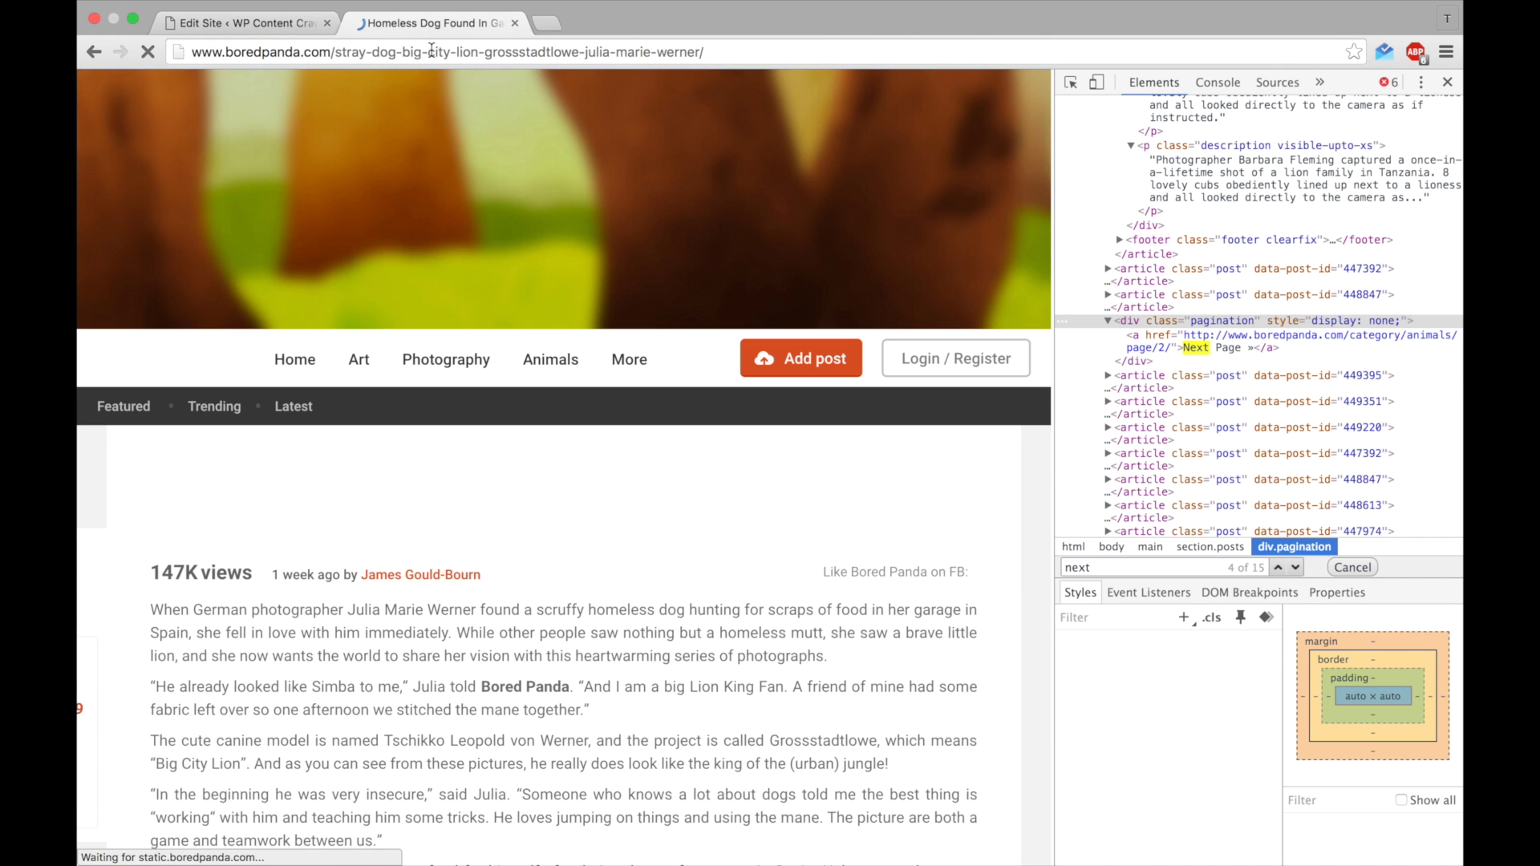
pyautogui.click(431, 53)
pyautogui.rightClick(431, 55)
pyautogui.click(452, 72)
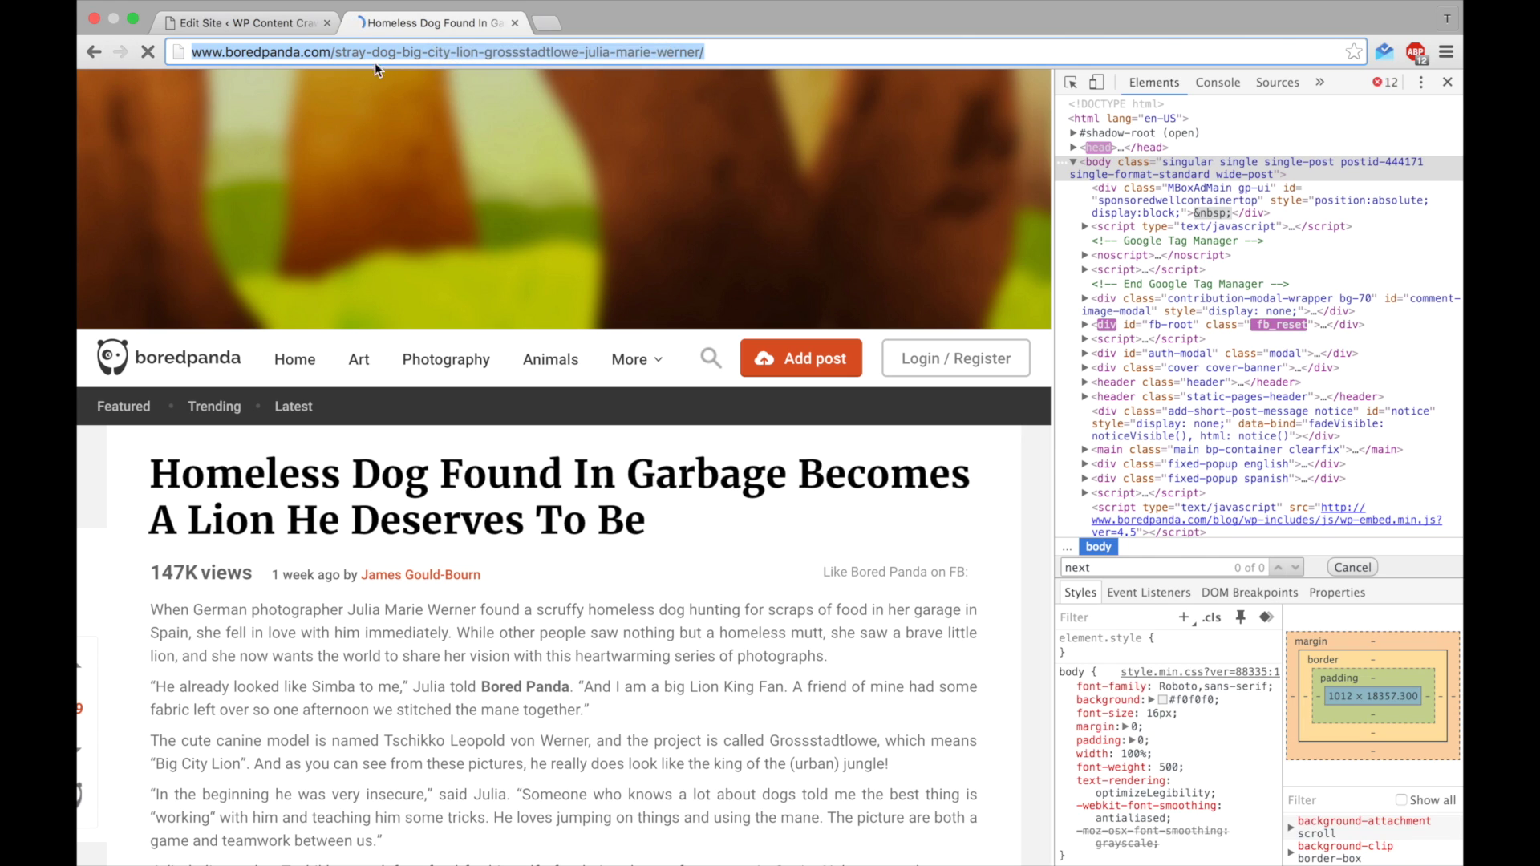
pyautogui.click(257, 21)
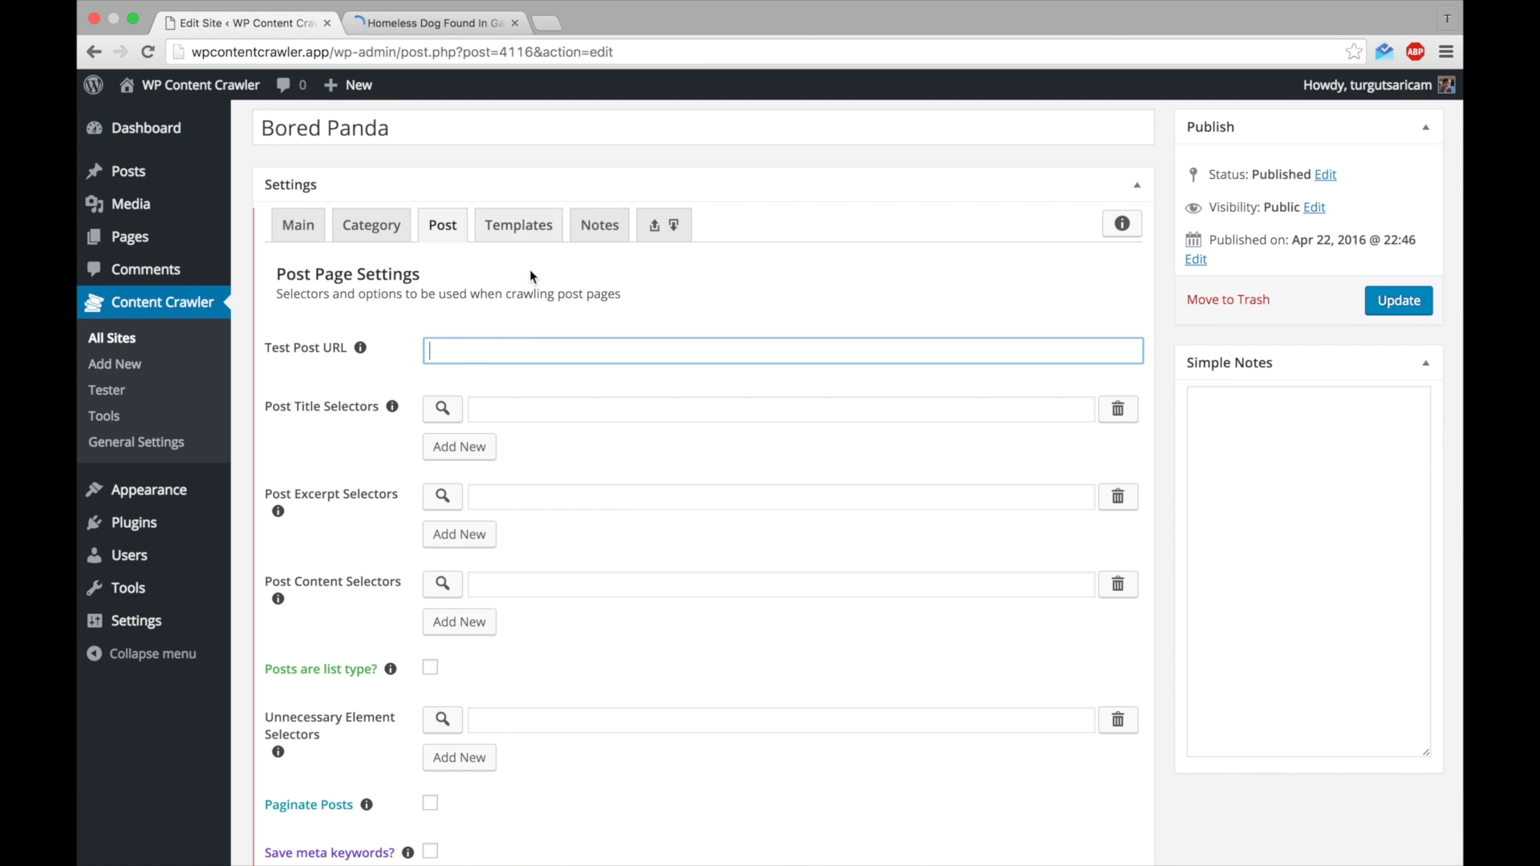
pyautogui.rightClick(518, 342)
pyautogui.click(576, 436)
# Step: Set h1.post-title as the post title selector and verify it returns the article title
pyautogui.click(556, 414)
pyautogui.click(422, 23)
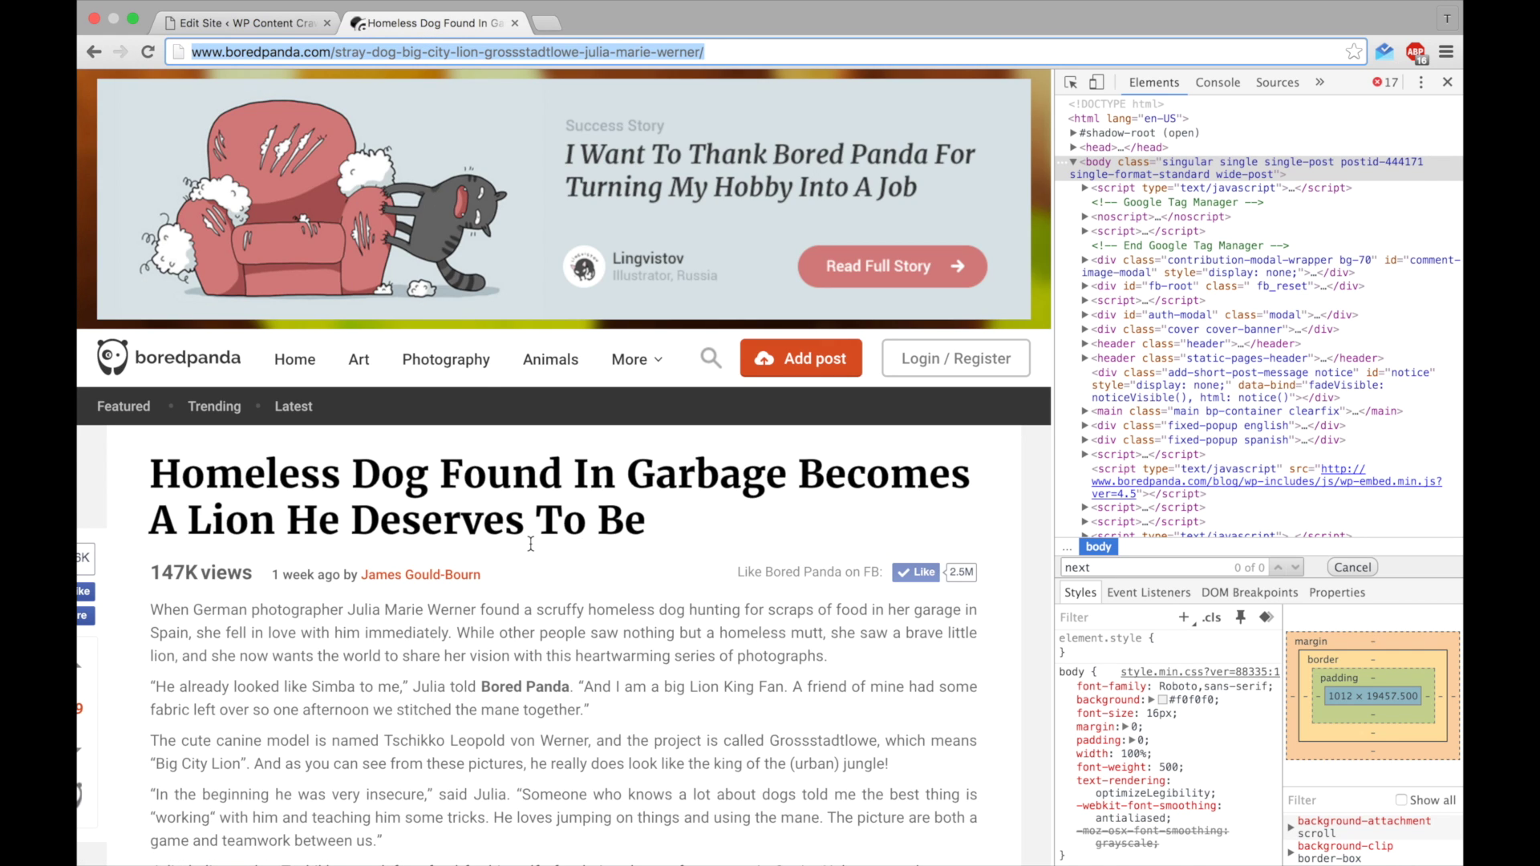
pyautogui.click(1070, 82)
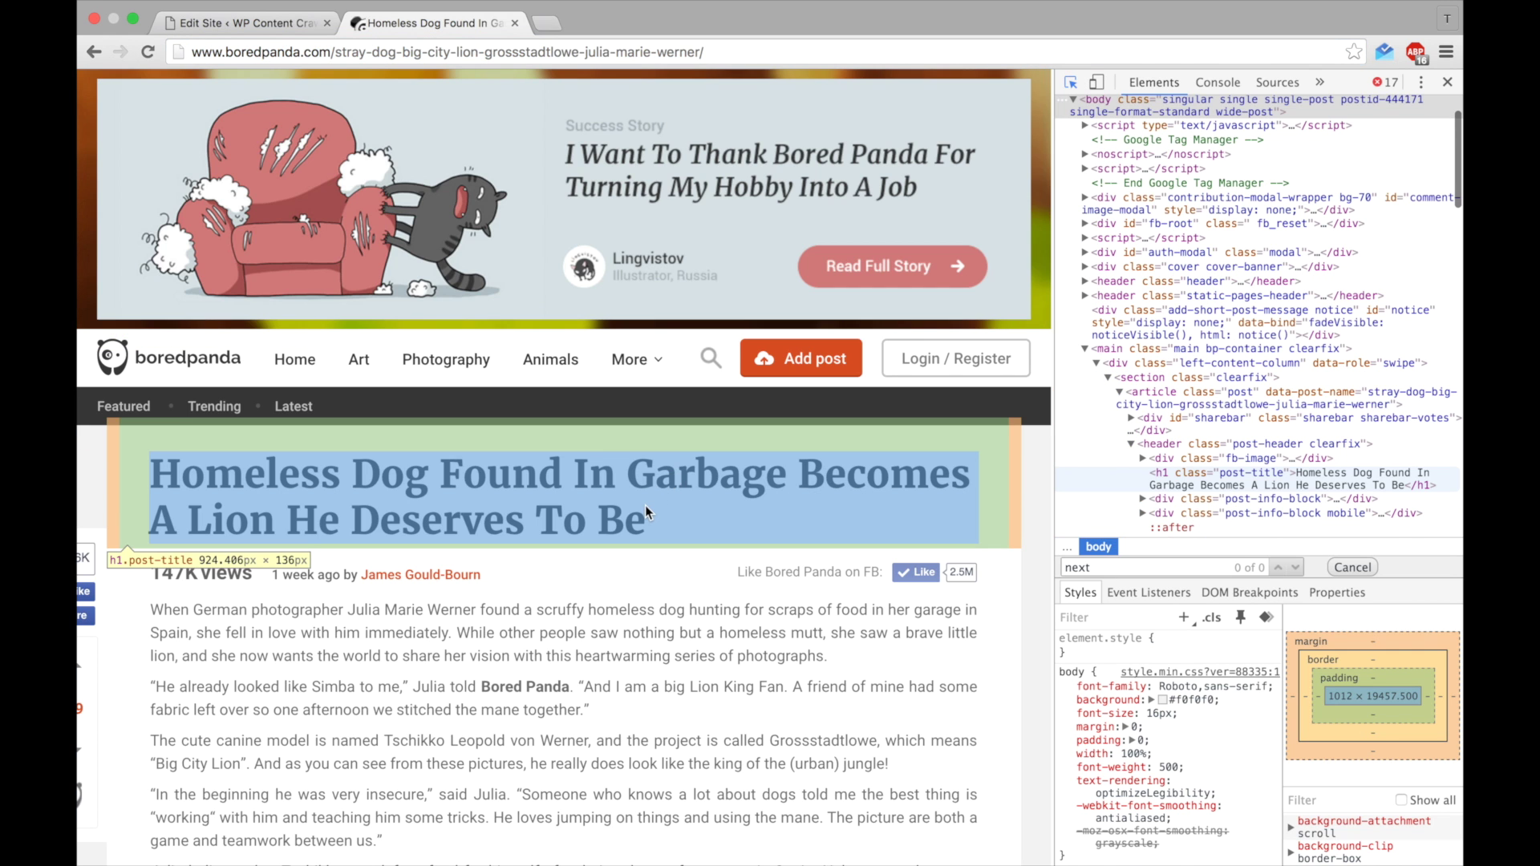
pyautogui.click(645, 504)
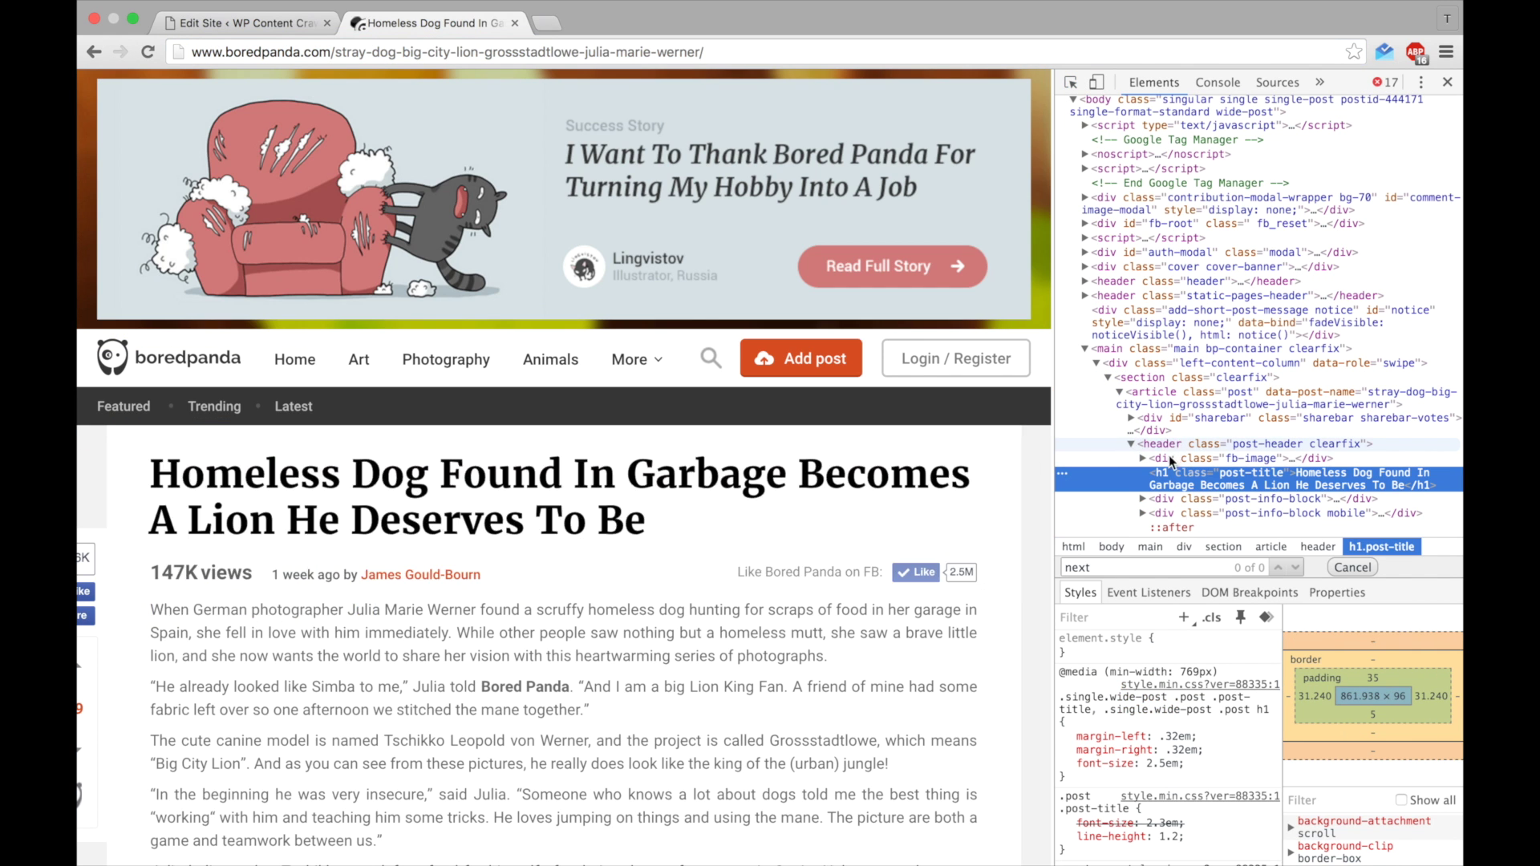
pyautogui.scroll(-5, 1157, 470)
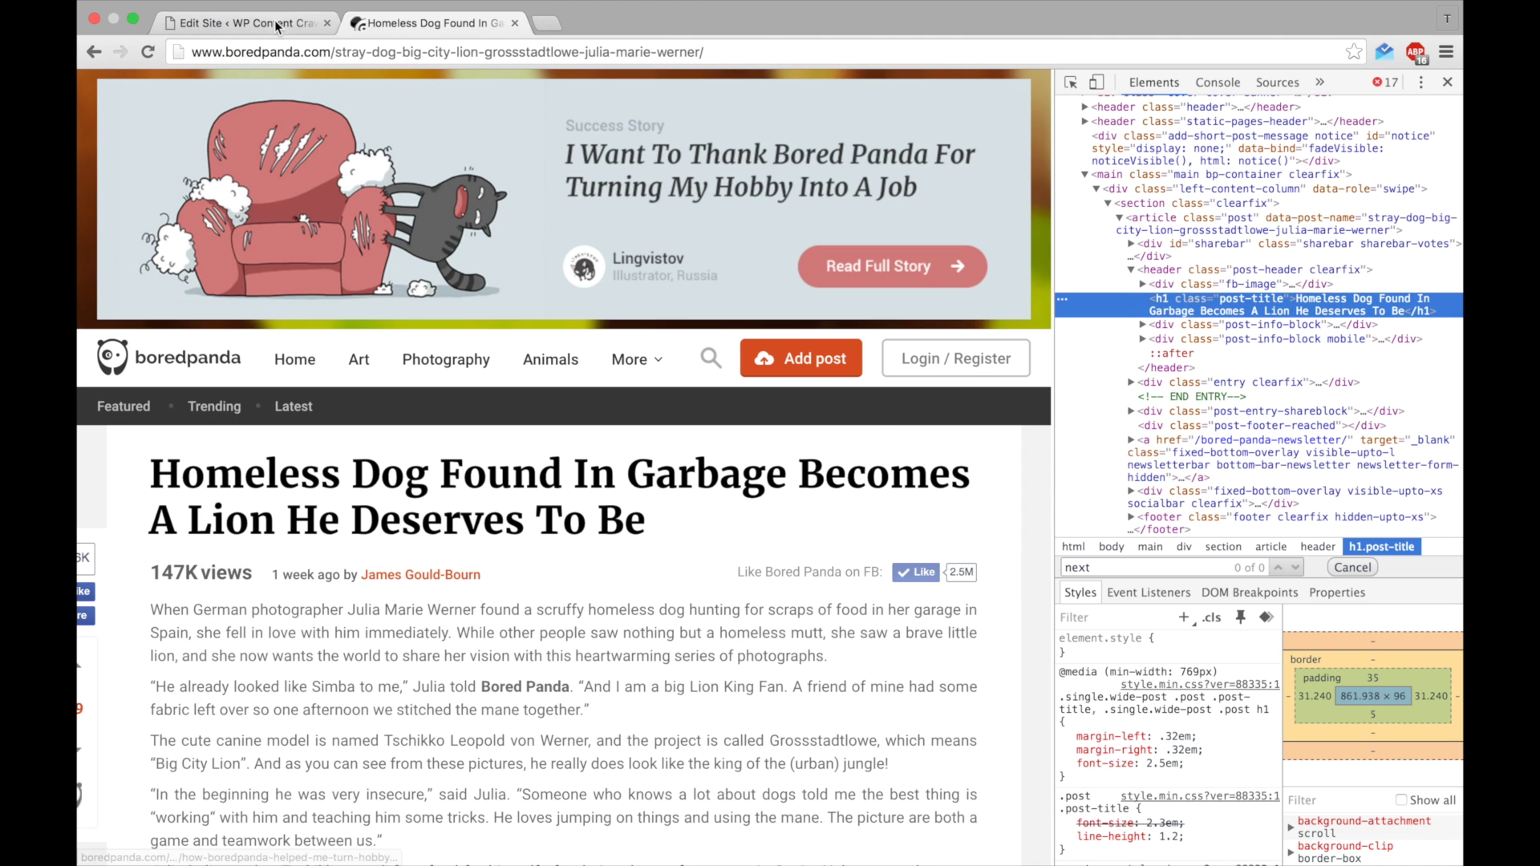
pyautogui.click(241, 22)
pyautogui.write('h1.post')
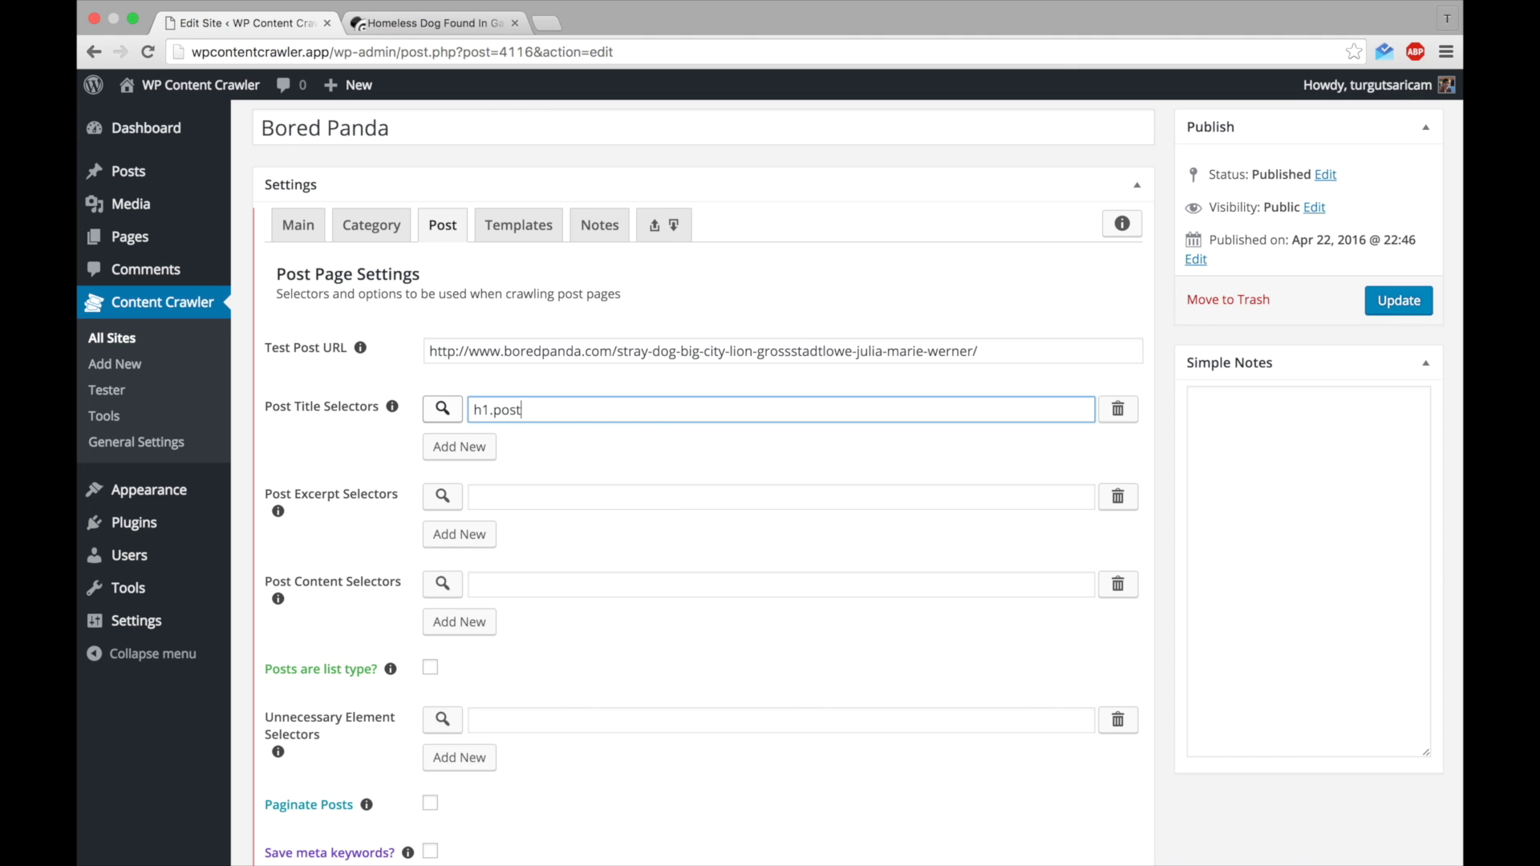
pyautogui.write('-title')
pyautogui.click(442, 409)
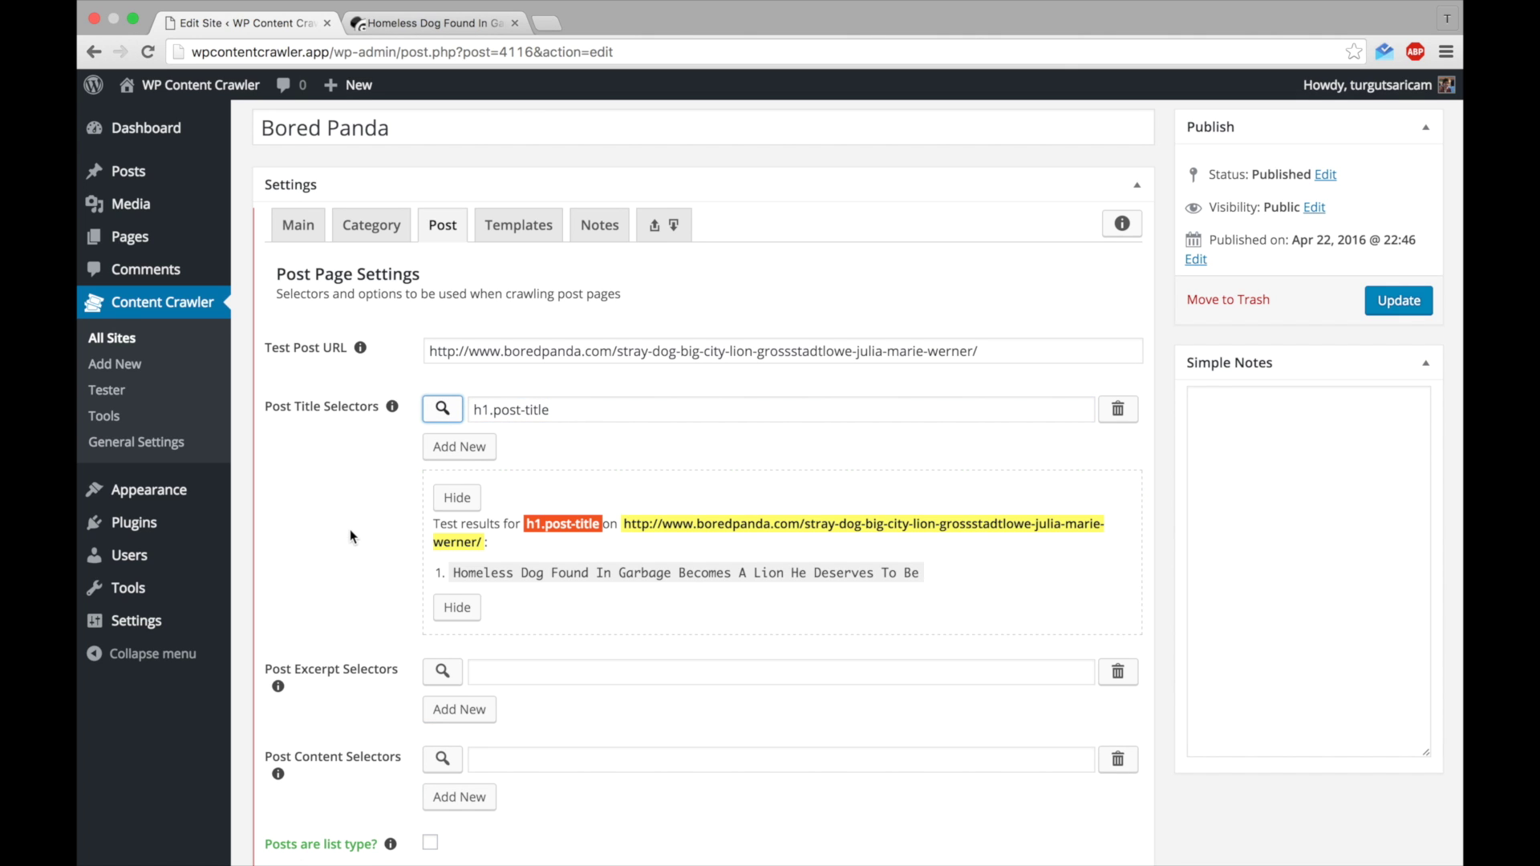
pyautogui.click(453, 501)
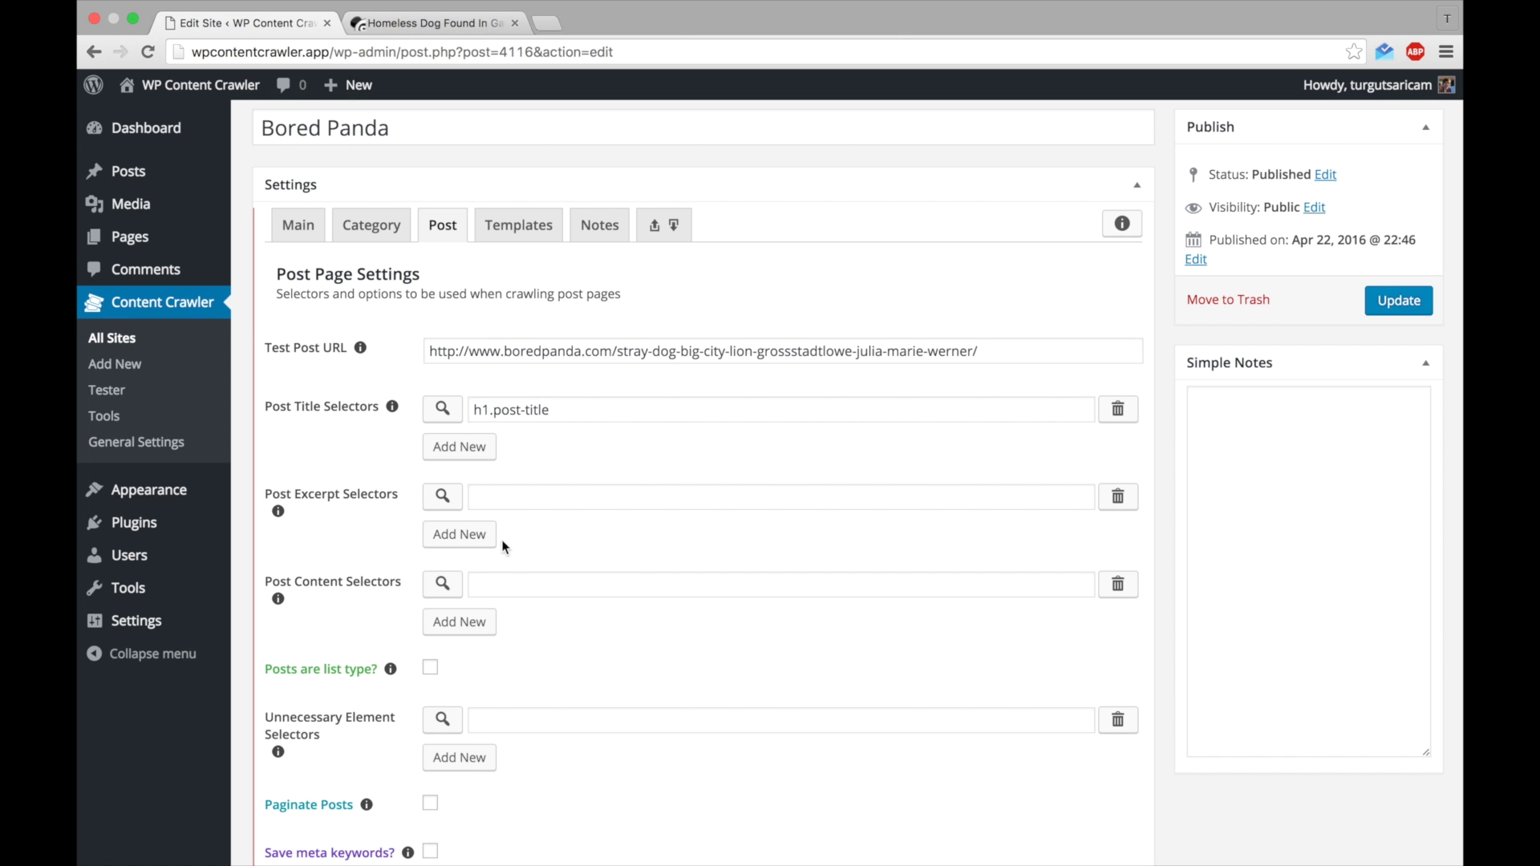
# Step: Inspect the article body to find its .entry and .post-content containers
pyautogui.click(506, 575)
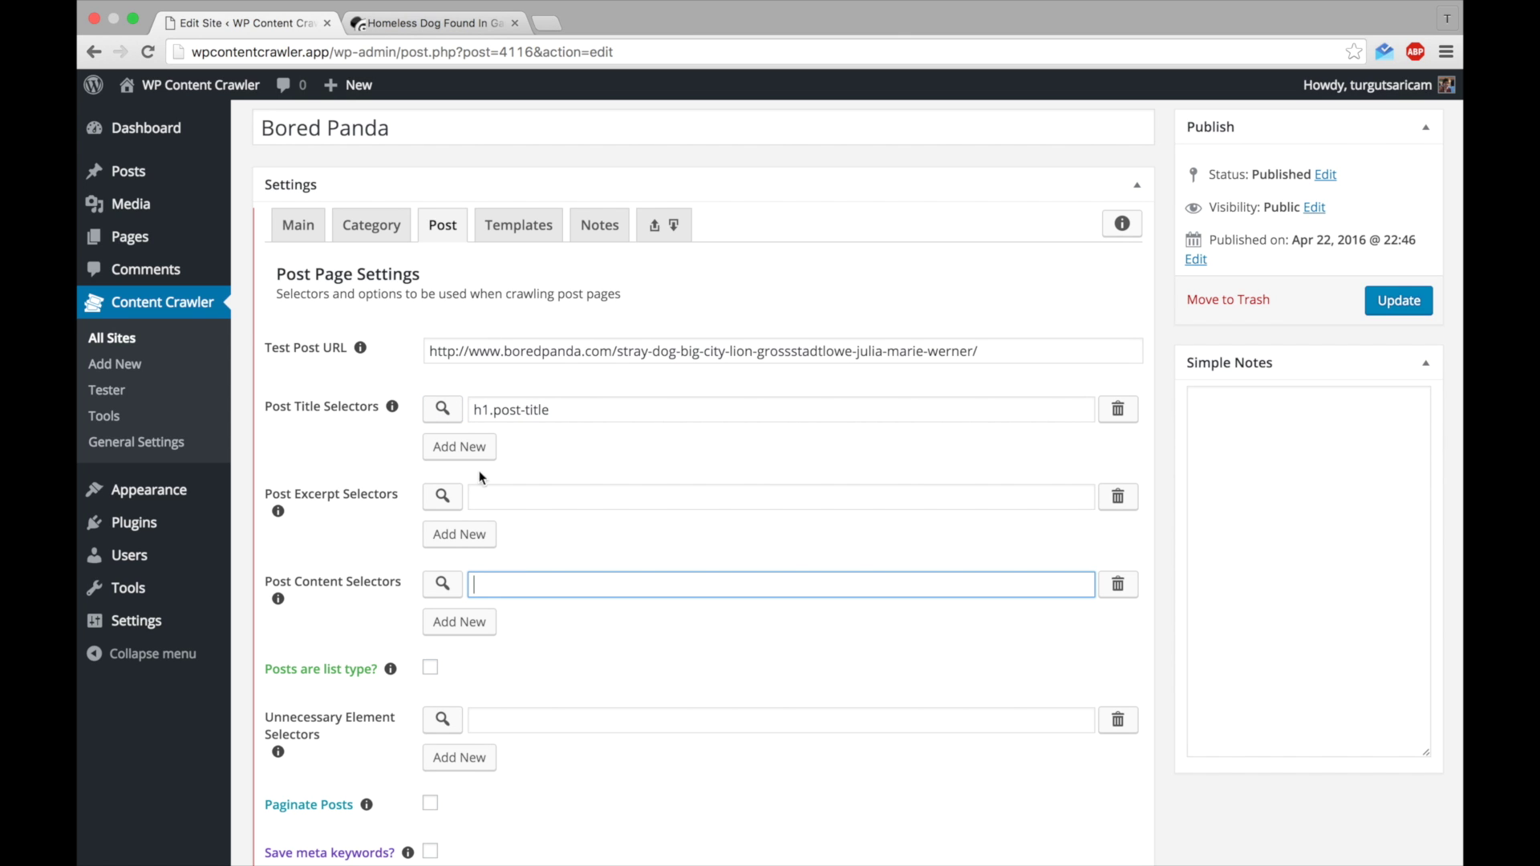
pyautogui.click(411, 22)
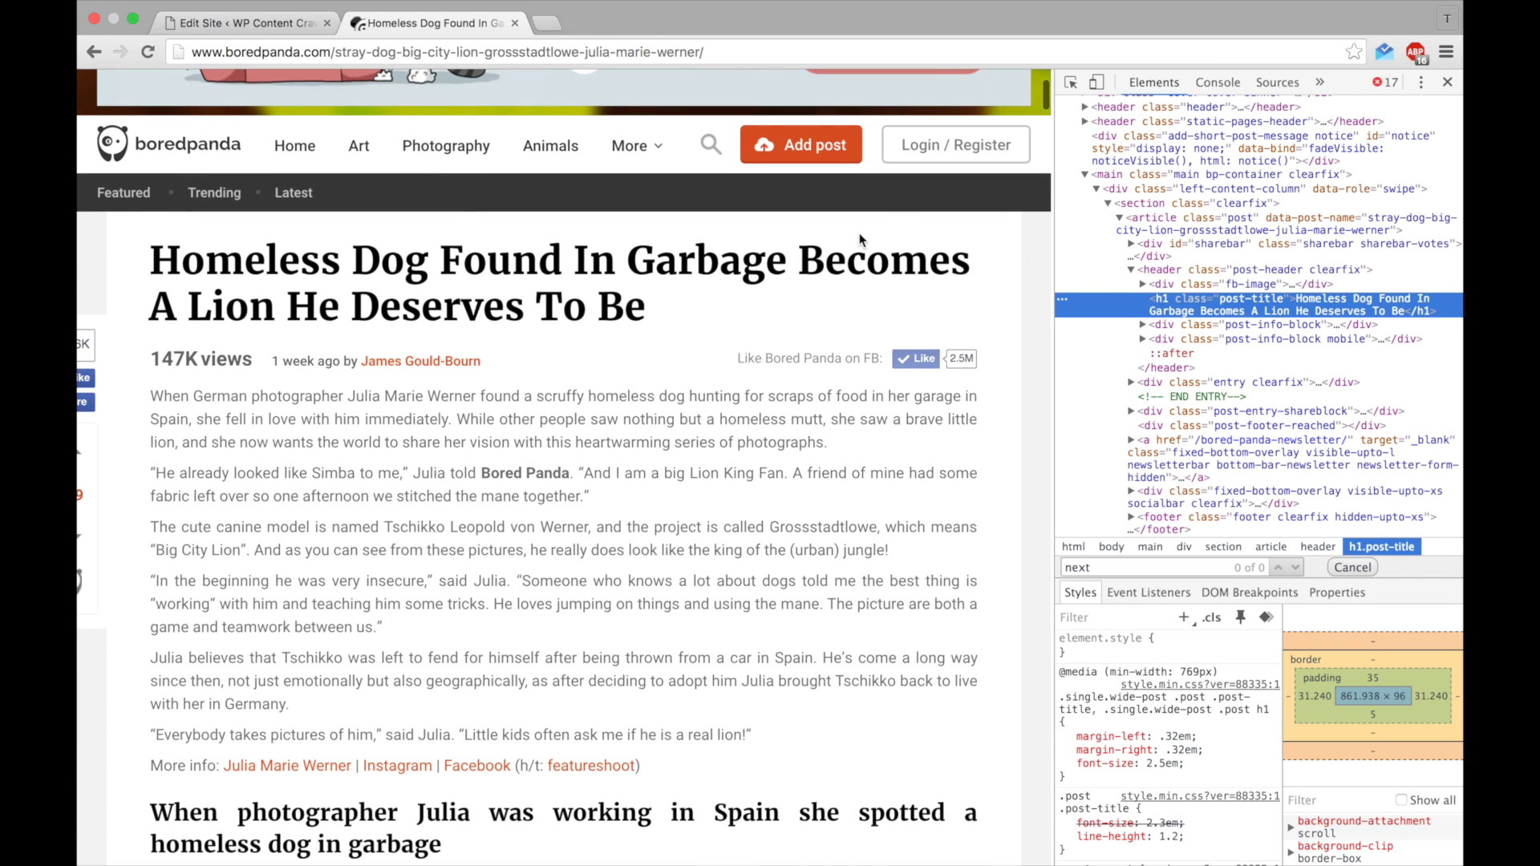
pyautogui.press('super+shift+c')
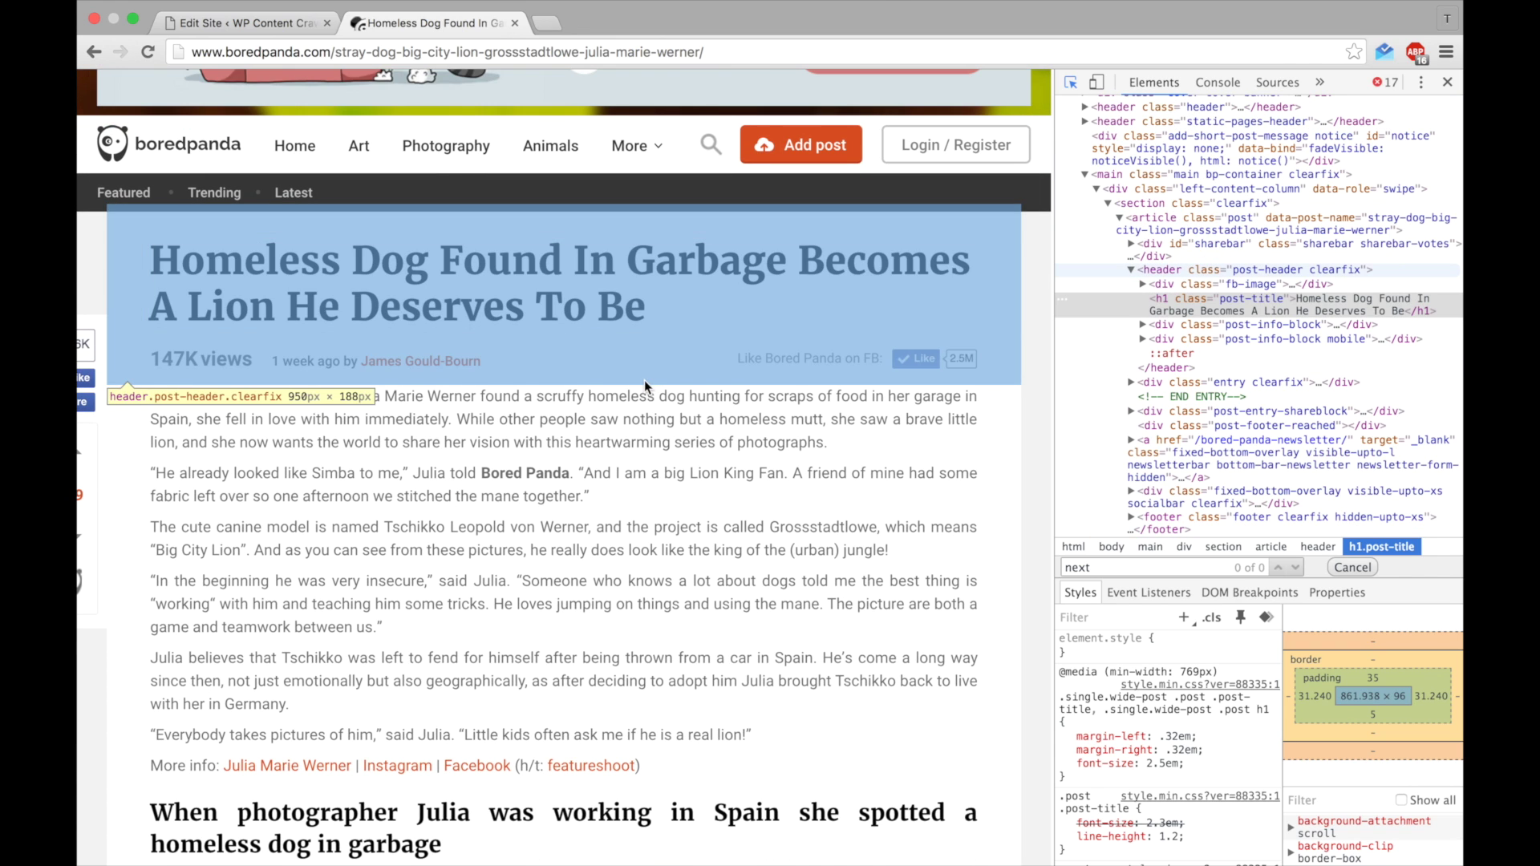
pyautogui.click(643, 387)
pyautogui.scroll(-3, 1231, 441)
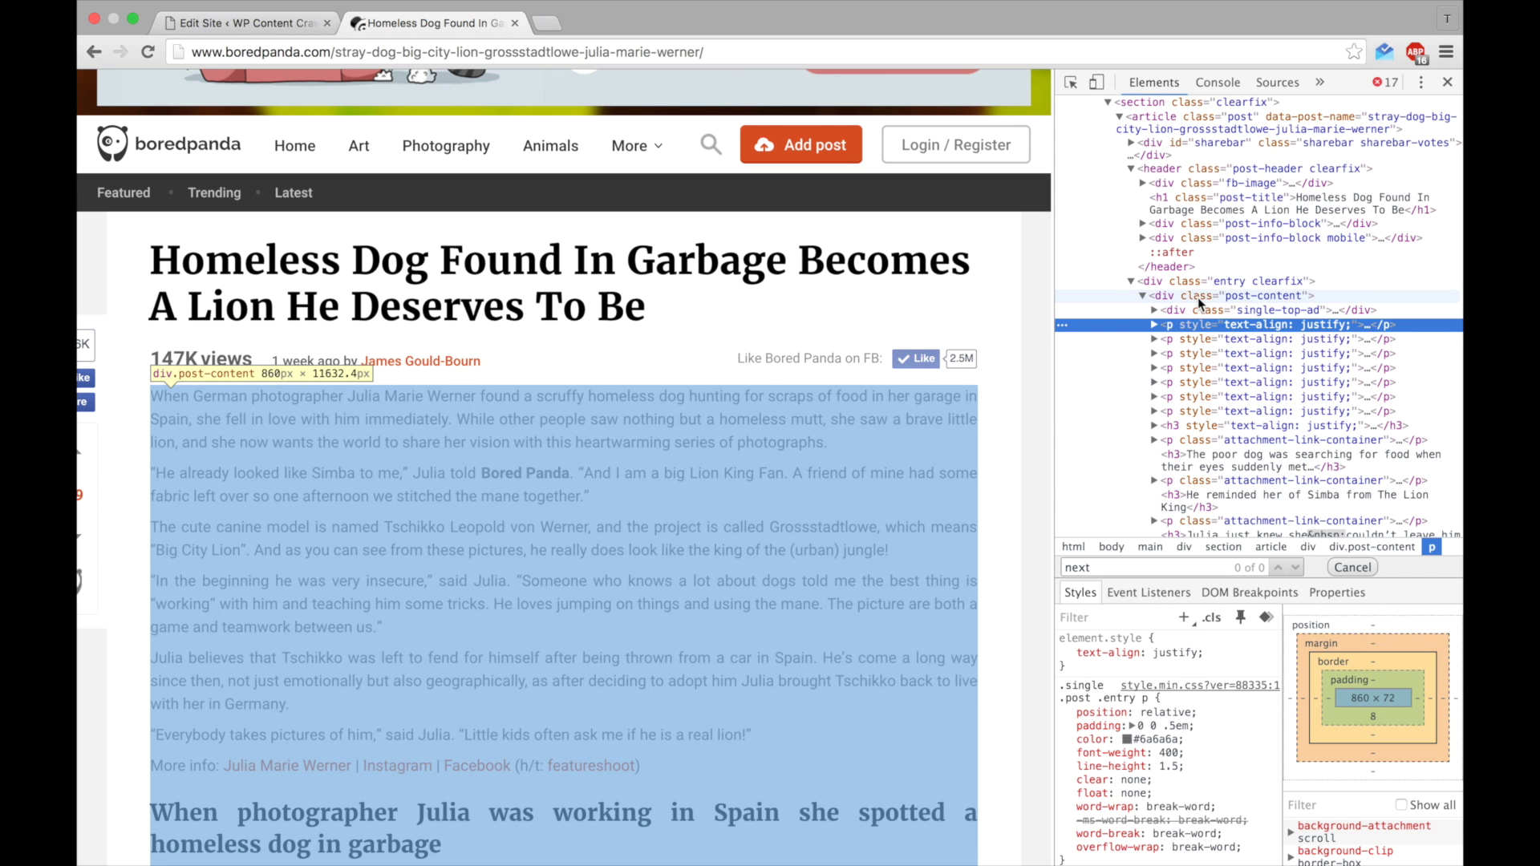
pyautogui.click(1256, 296)
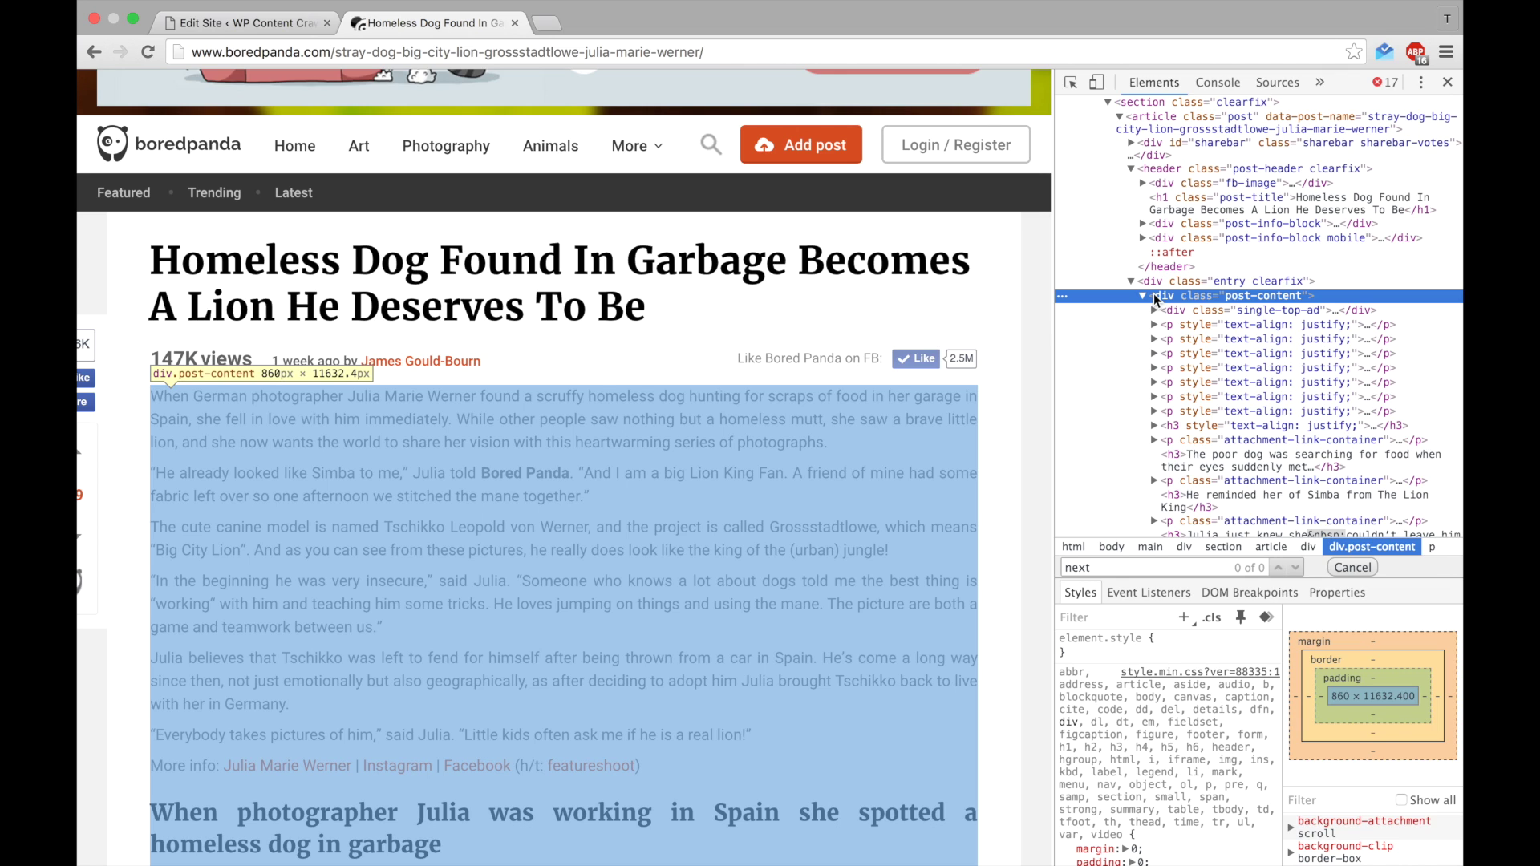
pyautogui.click(1177, 281)
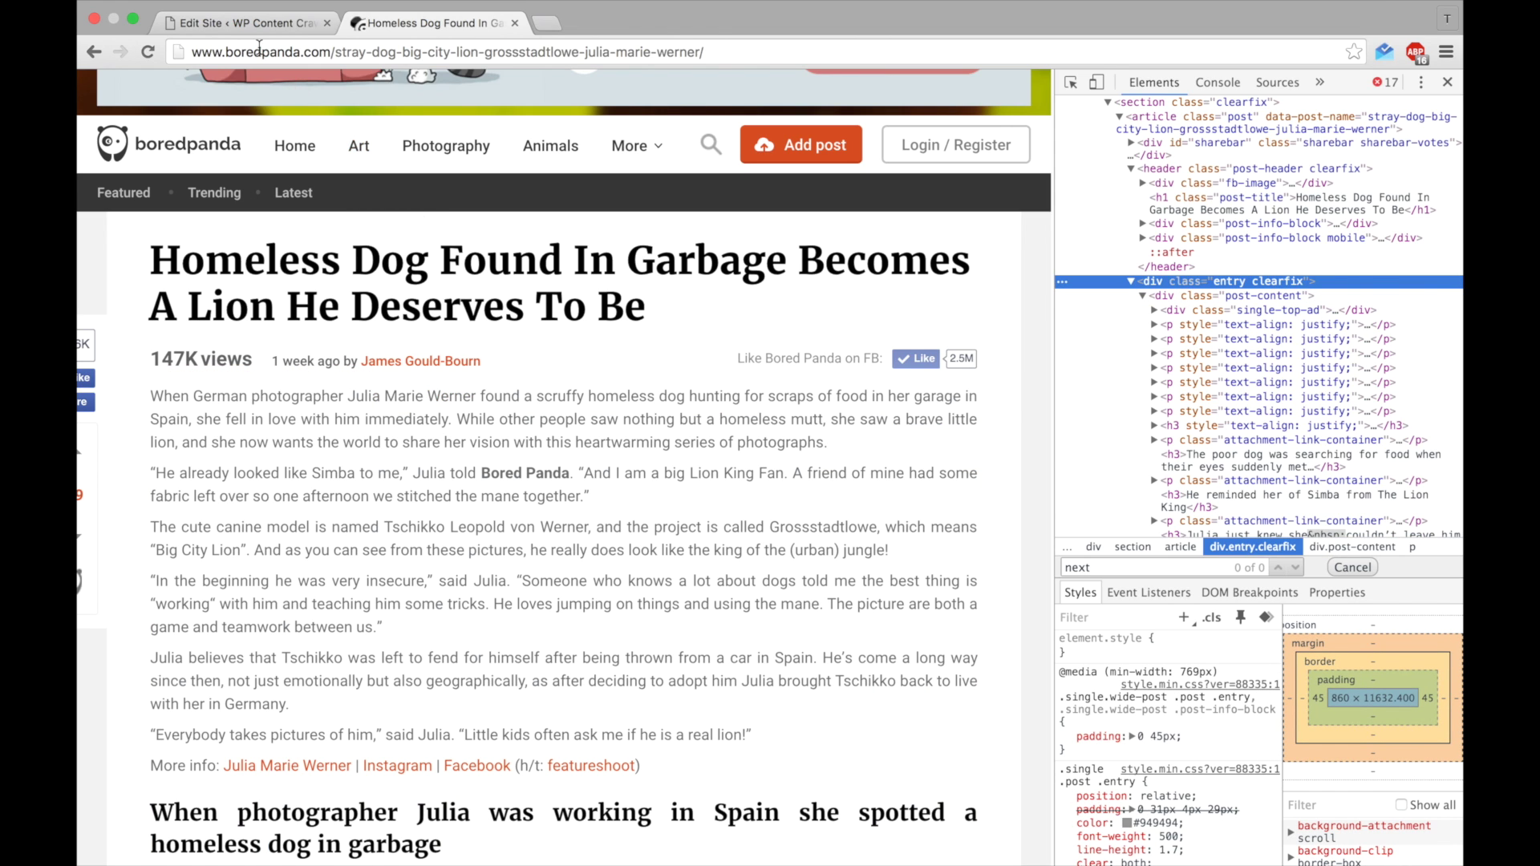
# Step: Enter .entry .post-content as the post content selector and verify it returns the body HTML
pyautogui.click(249, 22)
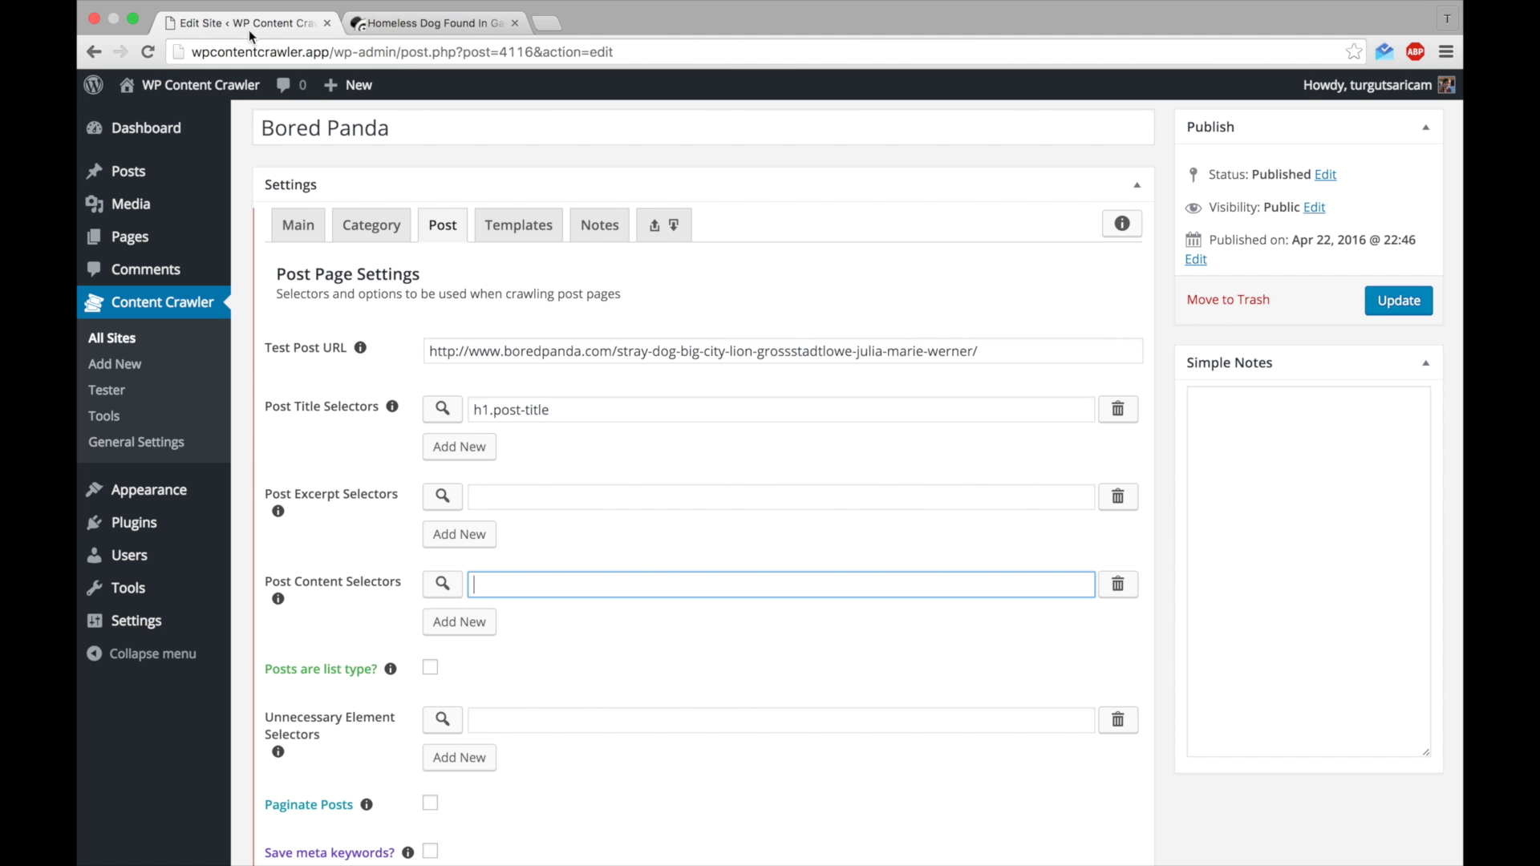
pyautogui.write('.entry .post-co')
pyautogui.write('ntent')
pyautogui.click(433, 591)
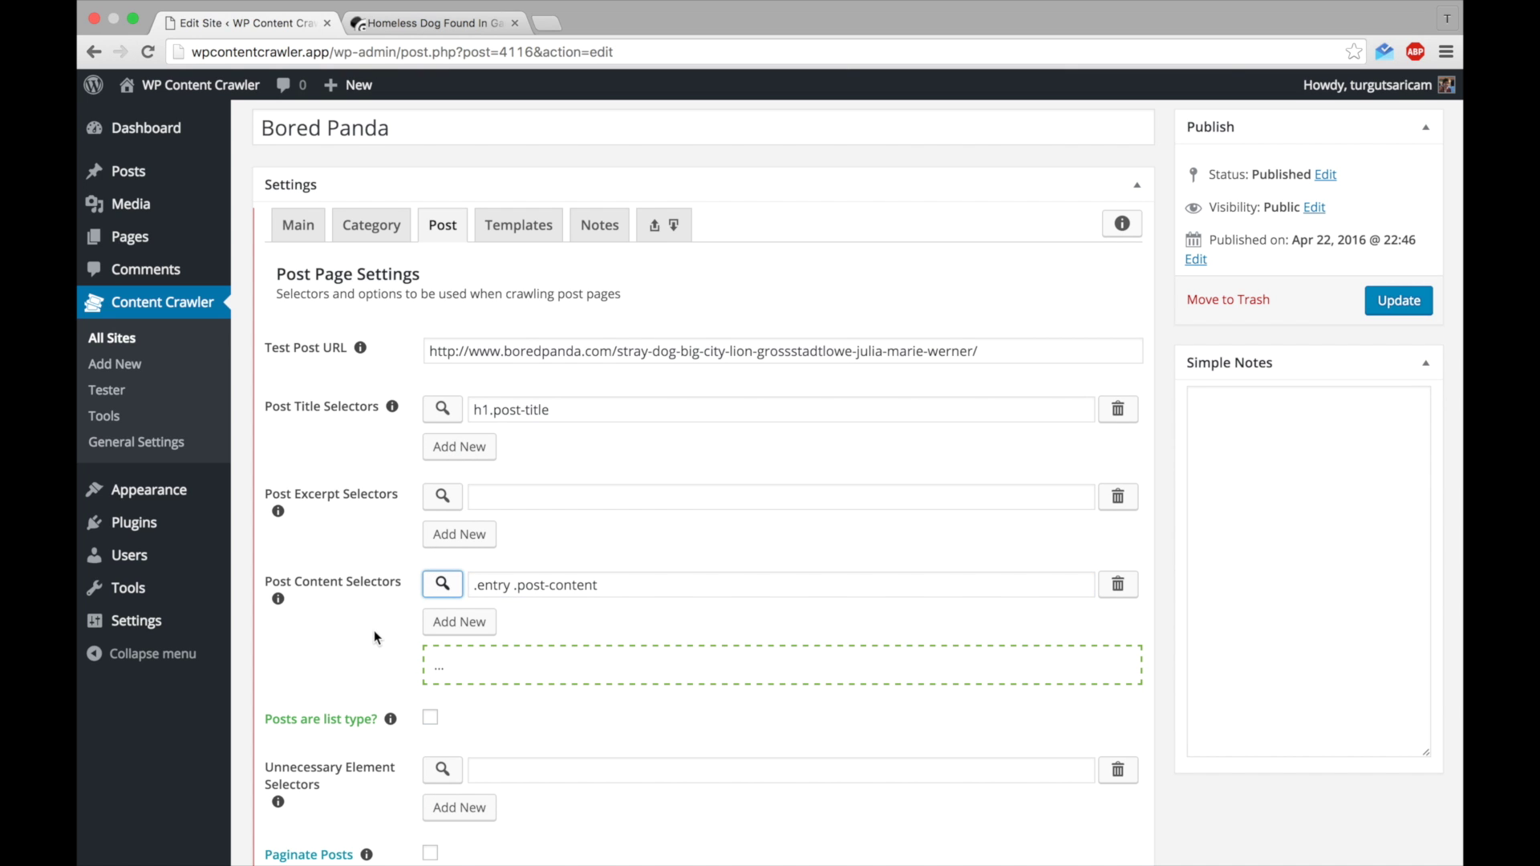
pyautogui.scroll(-6, 374, 630)
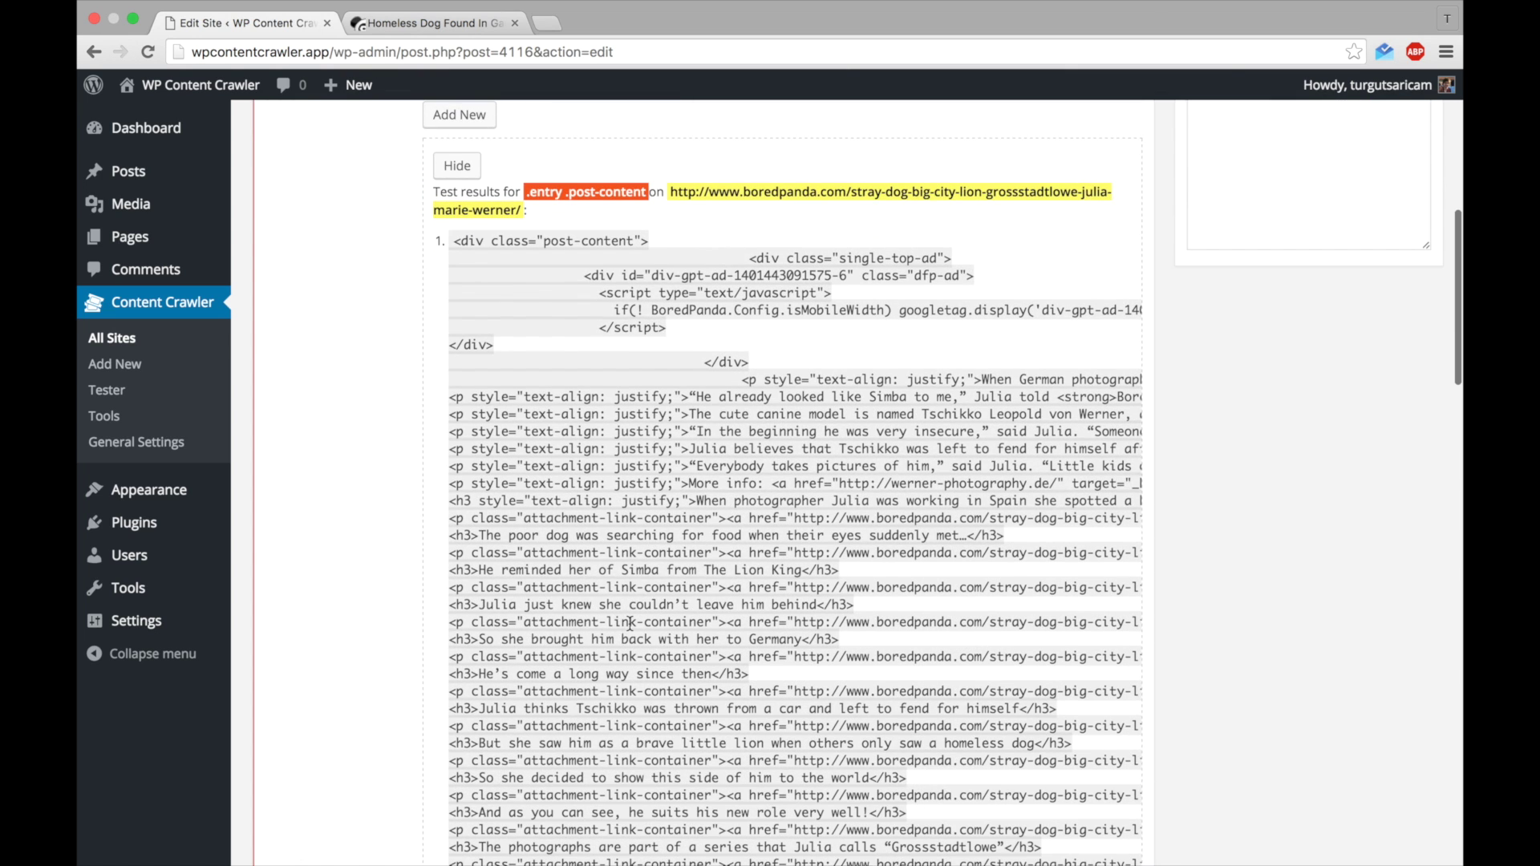
pyautogui.scroll(-9, 629, 624)
pyautogui.scroll(1, 629, 623)
pyautogui.scroll(11, 630, 623)
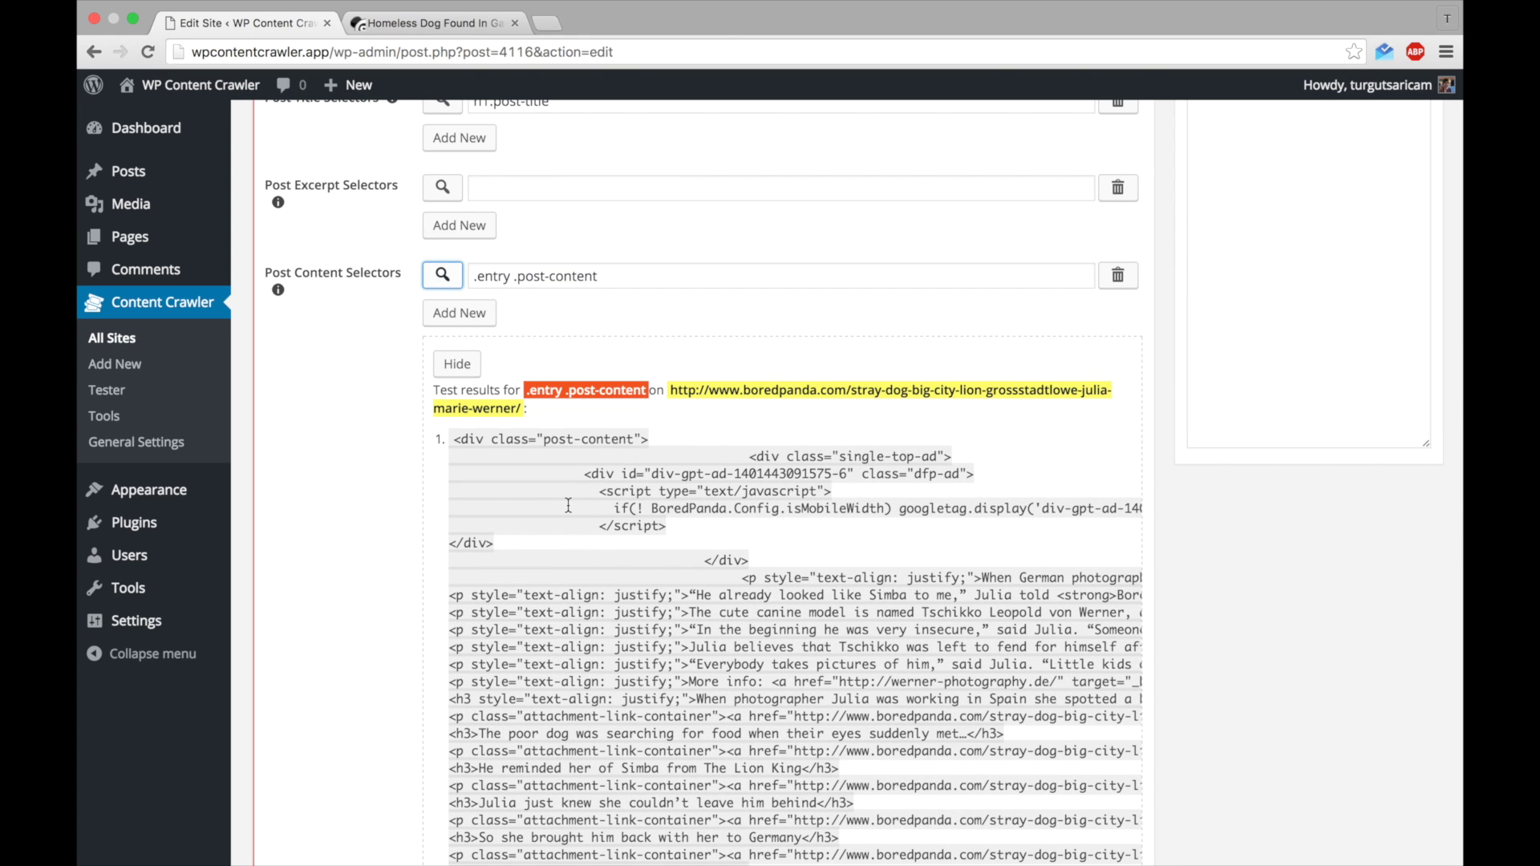
pyautogui.scroll(1, 568, 505)
pyautogui.click(457, 418)
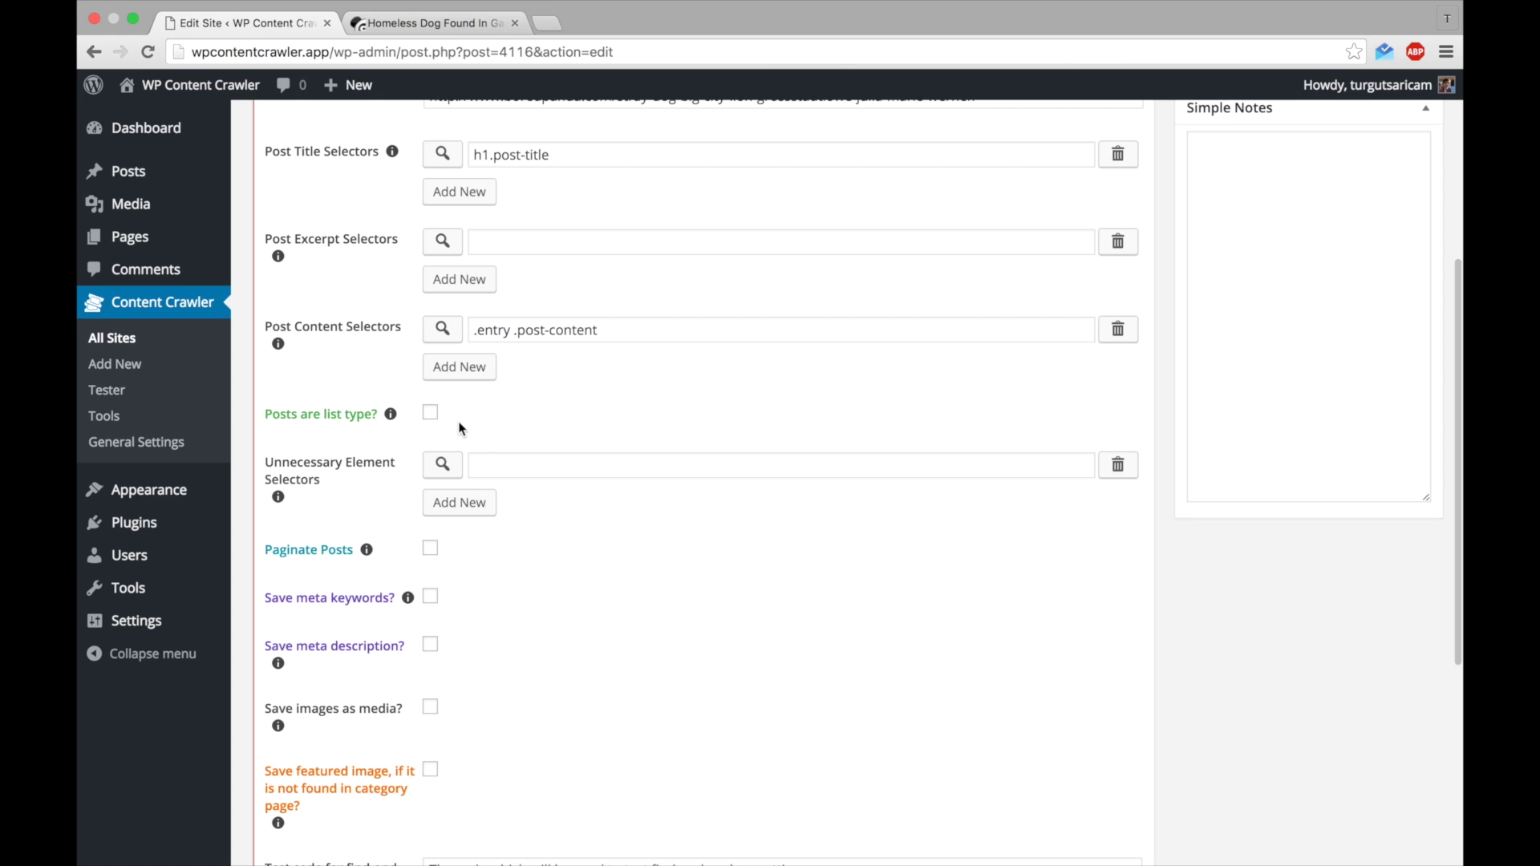
pyautogui.click(497, 462)
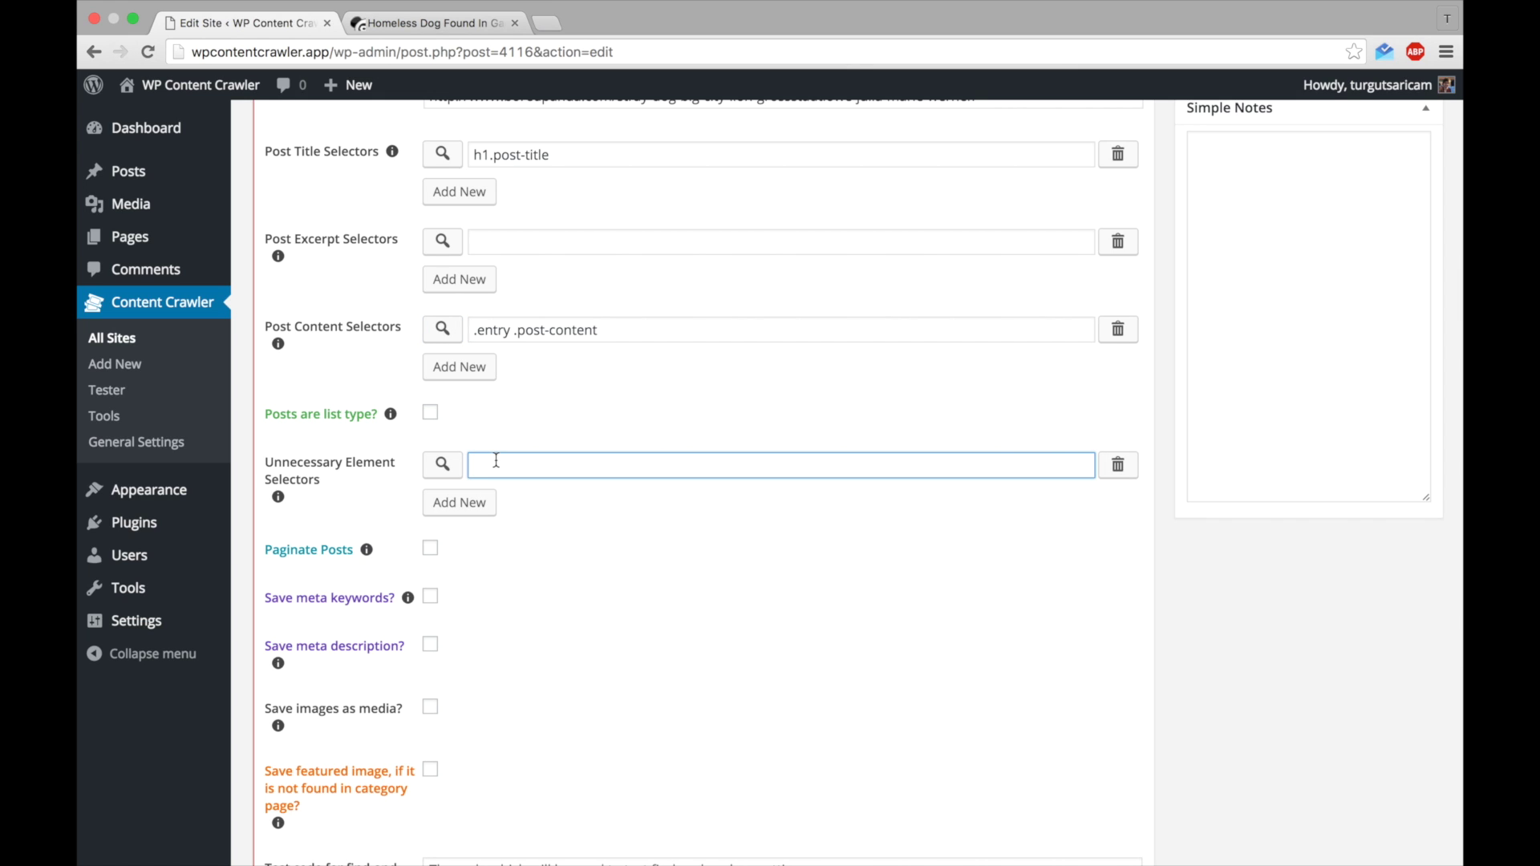
# Step: Strip script elements and enable saving meta keywords and meta description
pyautogui.write('script')
pyautogui.scroll(-2, 552, 542)
pyautogui.scroll(-3, 552, 542)
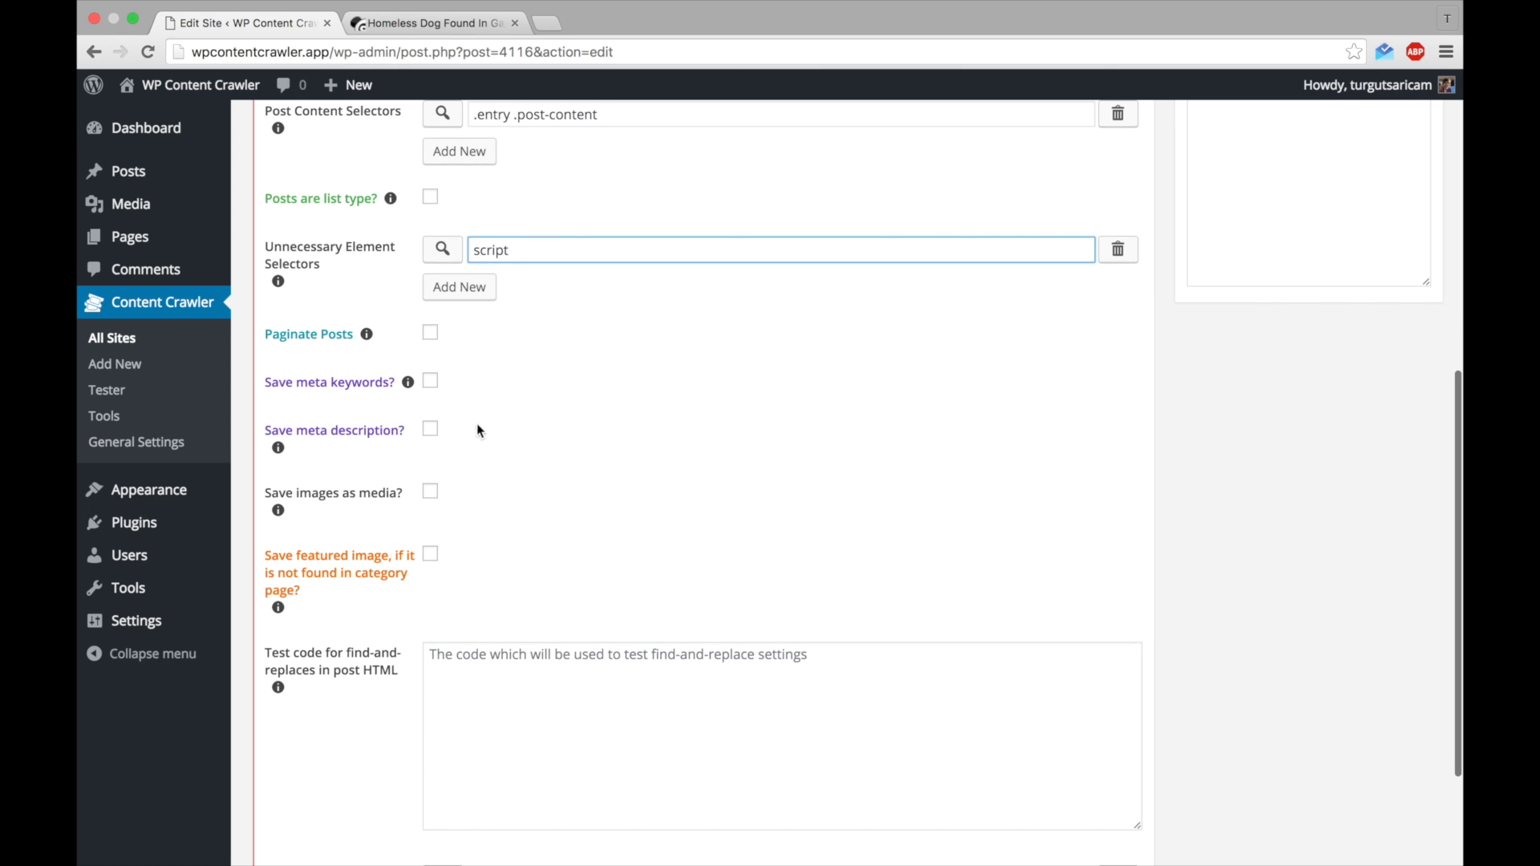
pyautogui.click(358, 387)
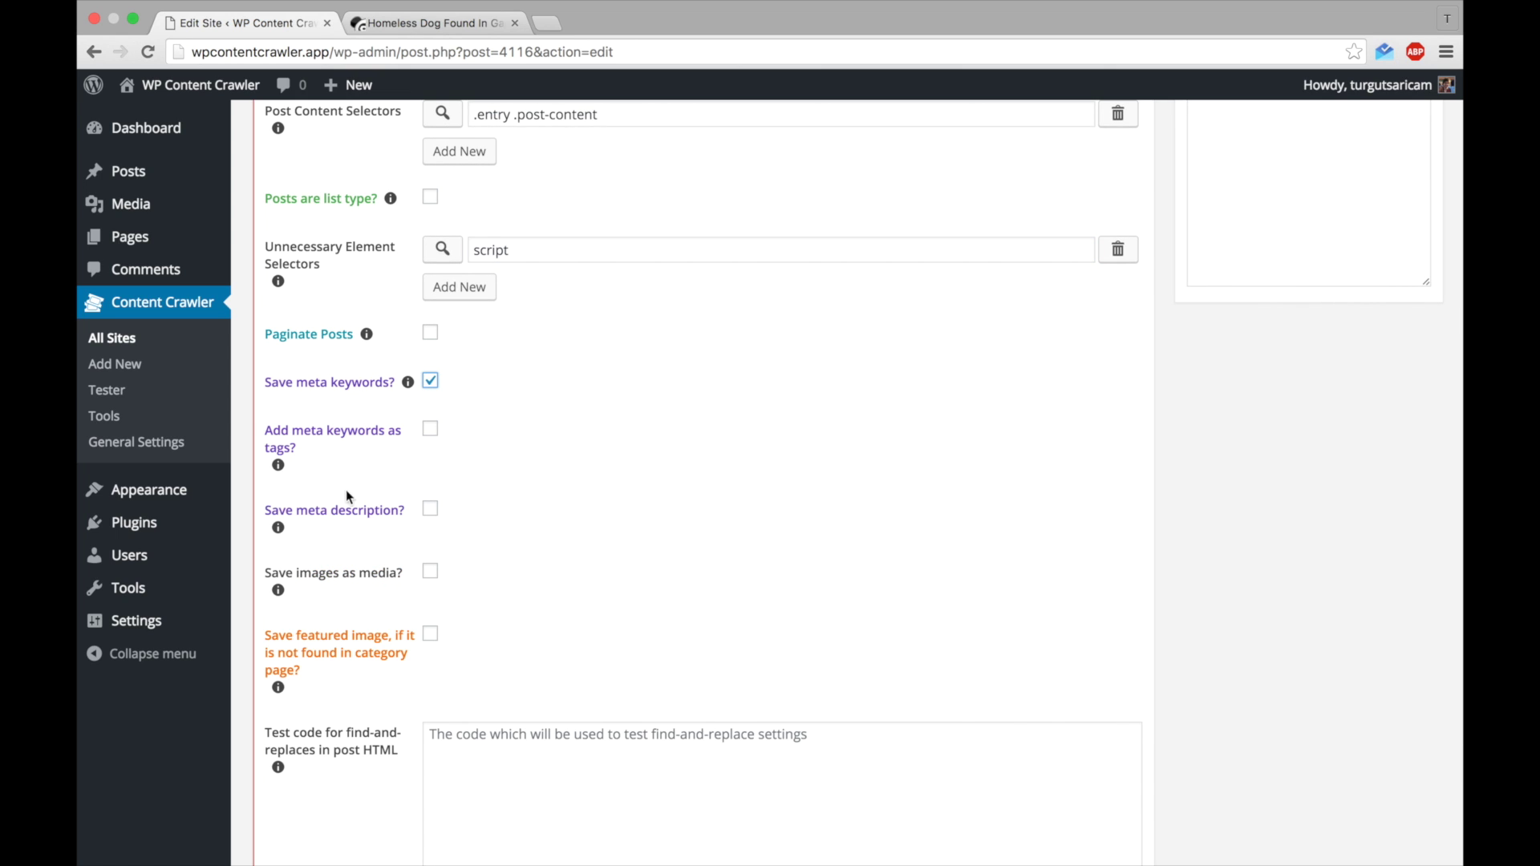
pyautogui.click(347, 513)
# Step: Save post images as media with selector img, and enable featured image saving
pyautogui.scroll(-4, 375, 571)
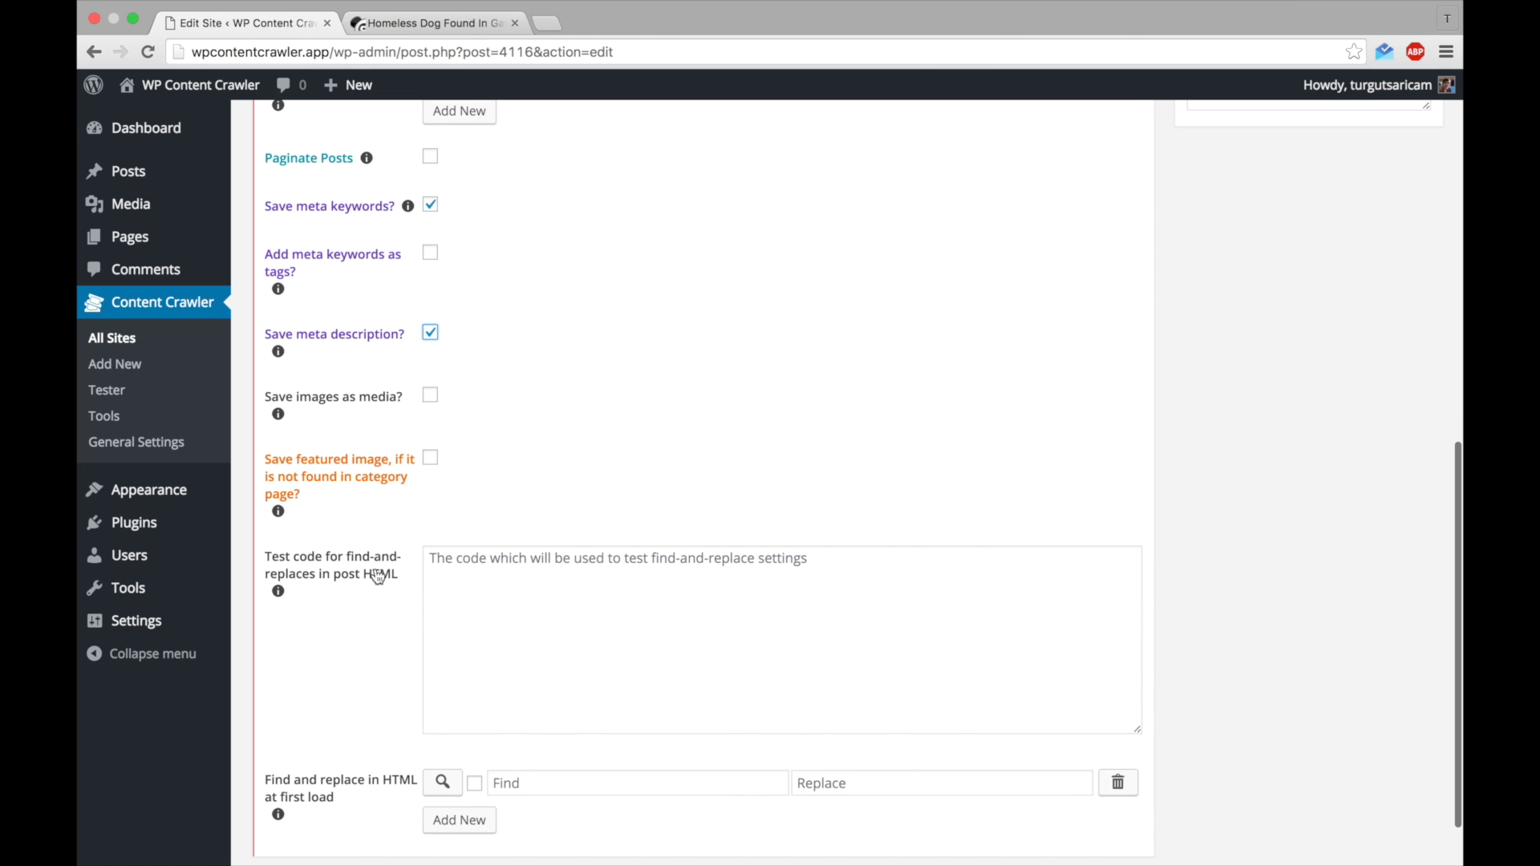
pyautogui.click(376, 407)
pyautogui.click(508, 457)
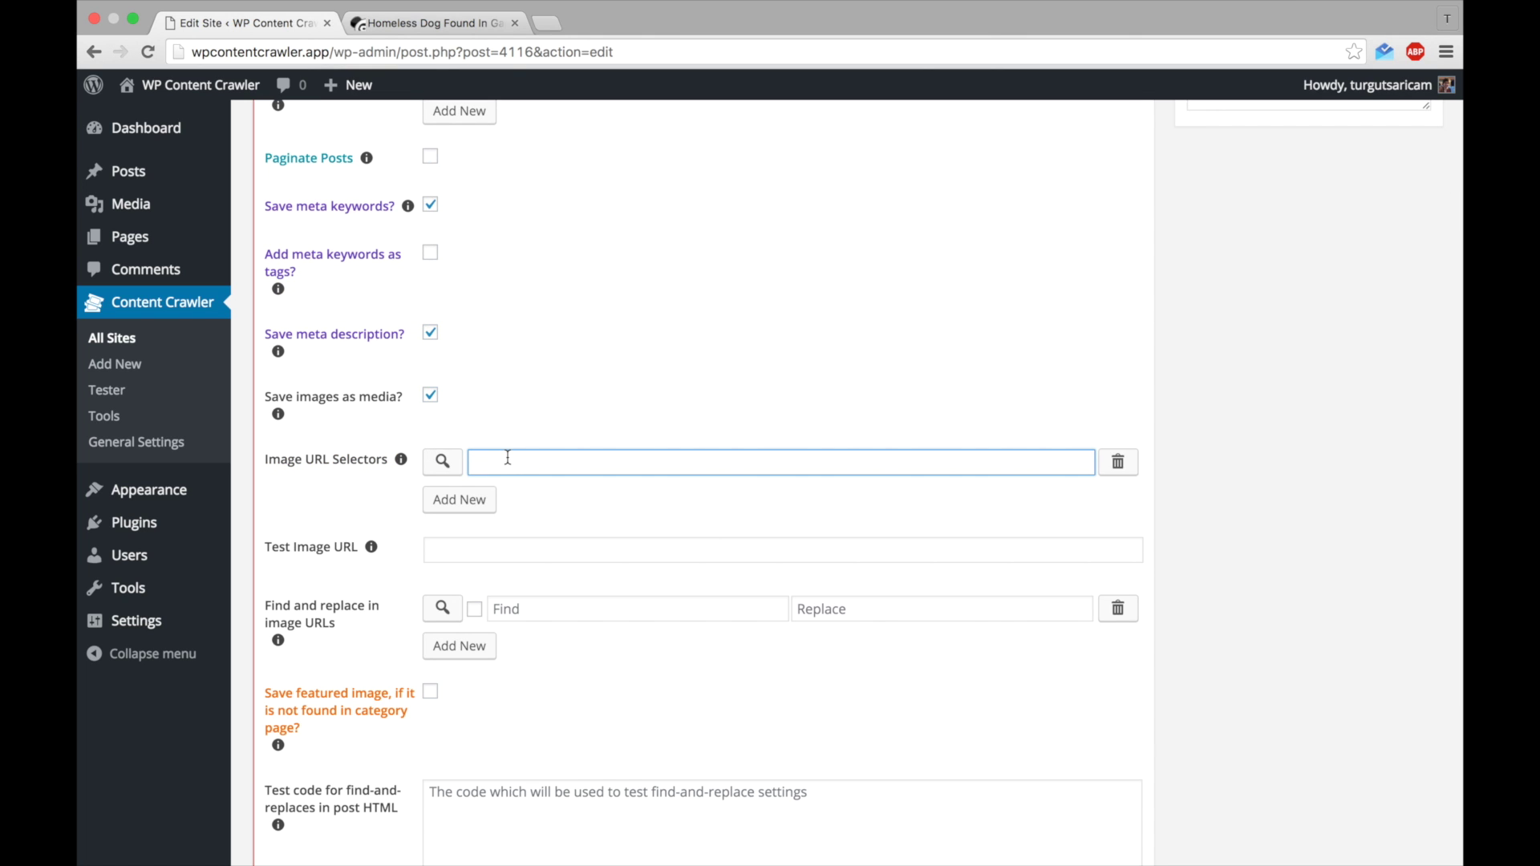
pyautogui.write('img')
pyautogui.scroll(-3, 543, 527)
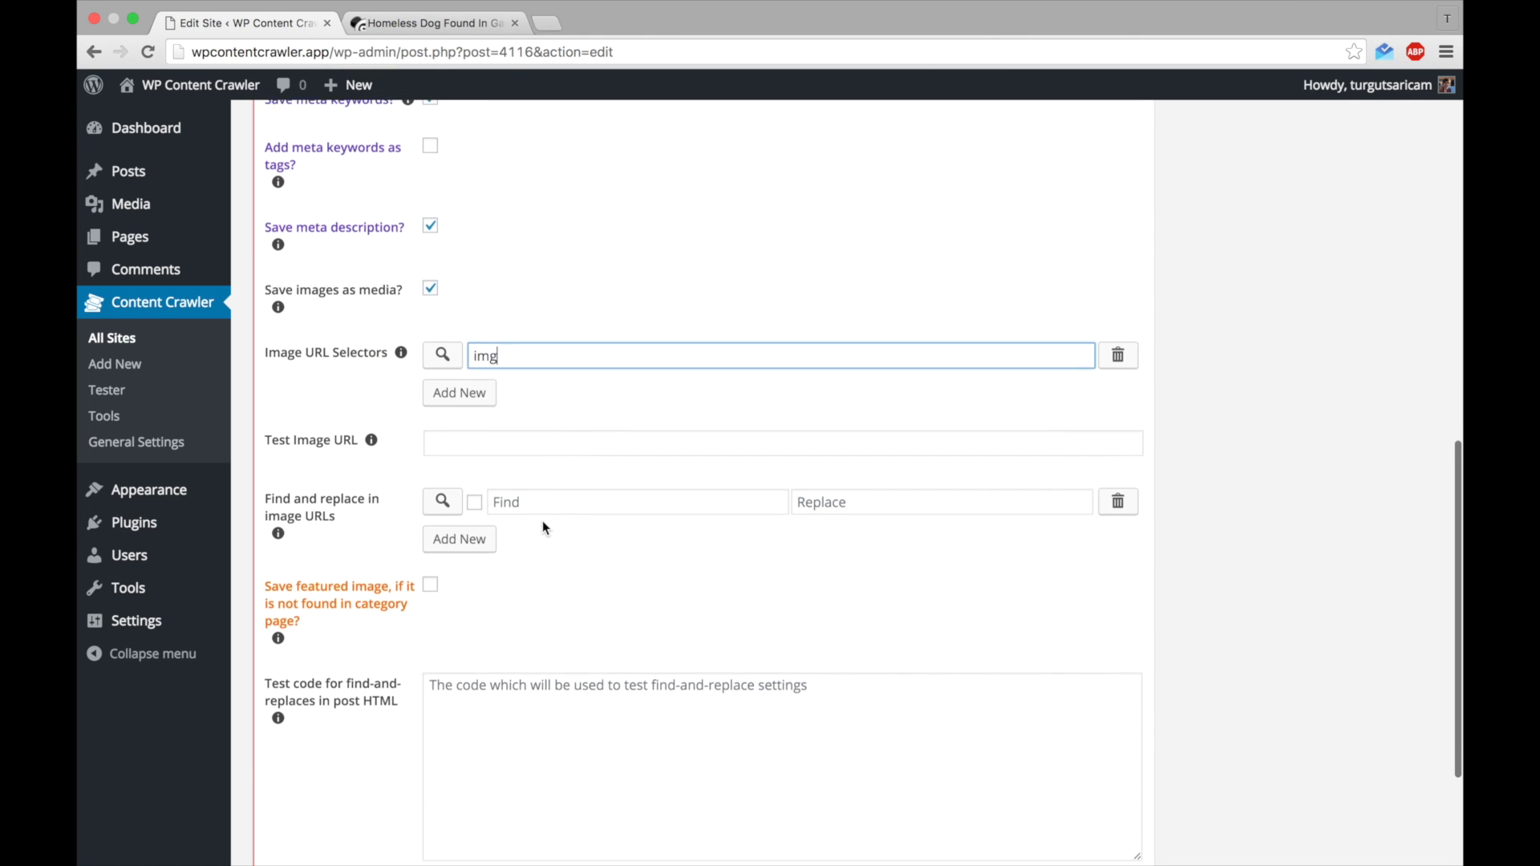
pyautogui.scroll(-3, 542, 527)
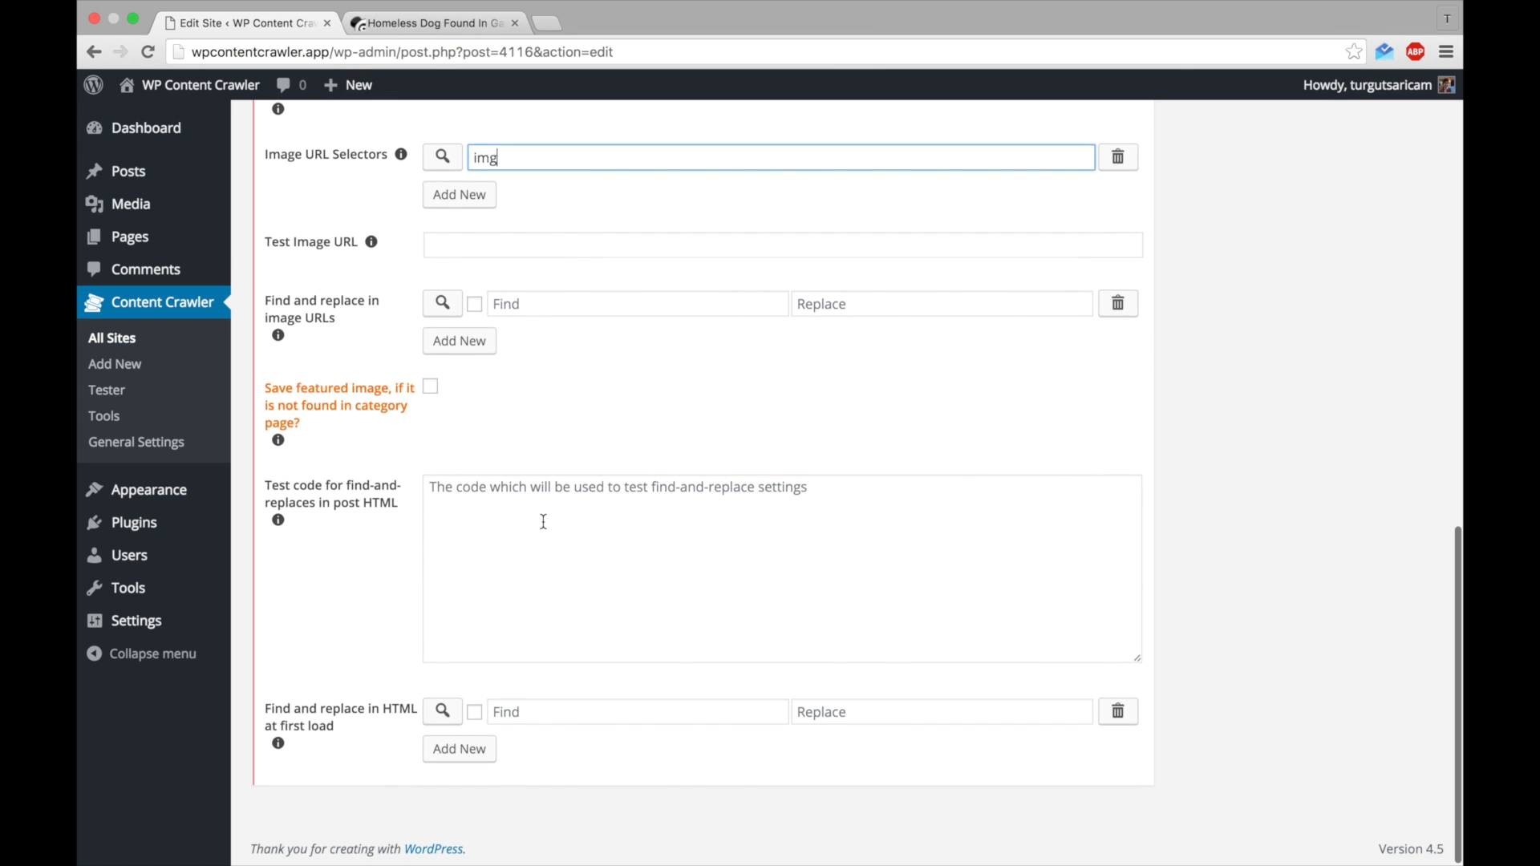
pyautogui.click(387, 427)
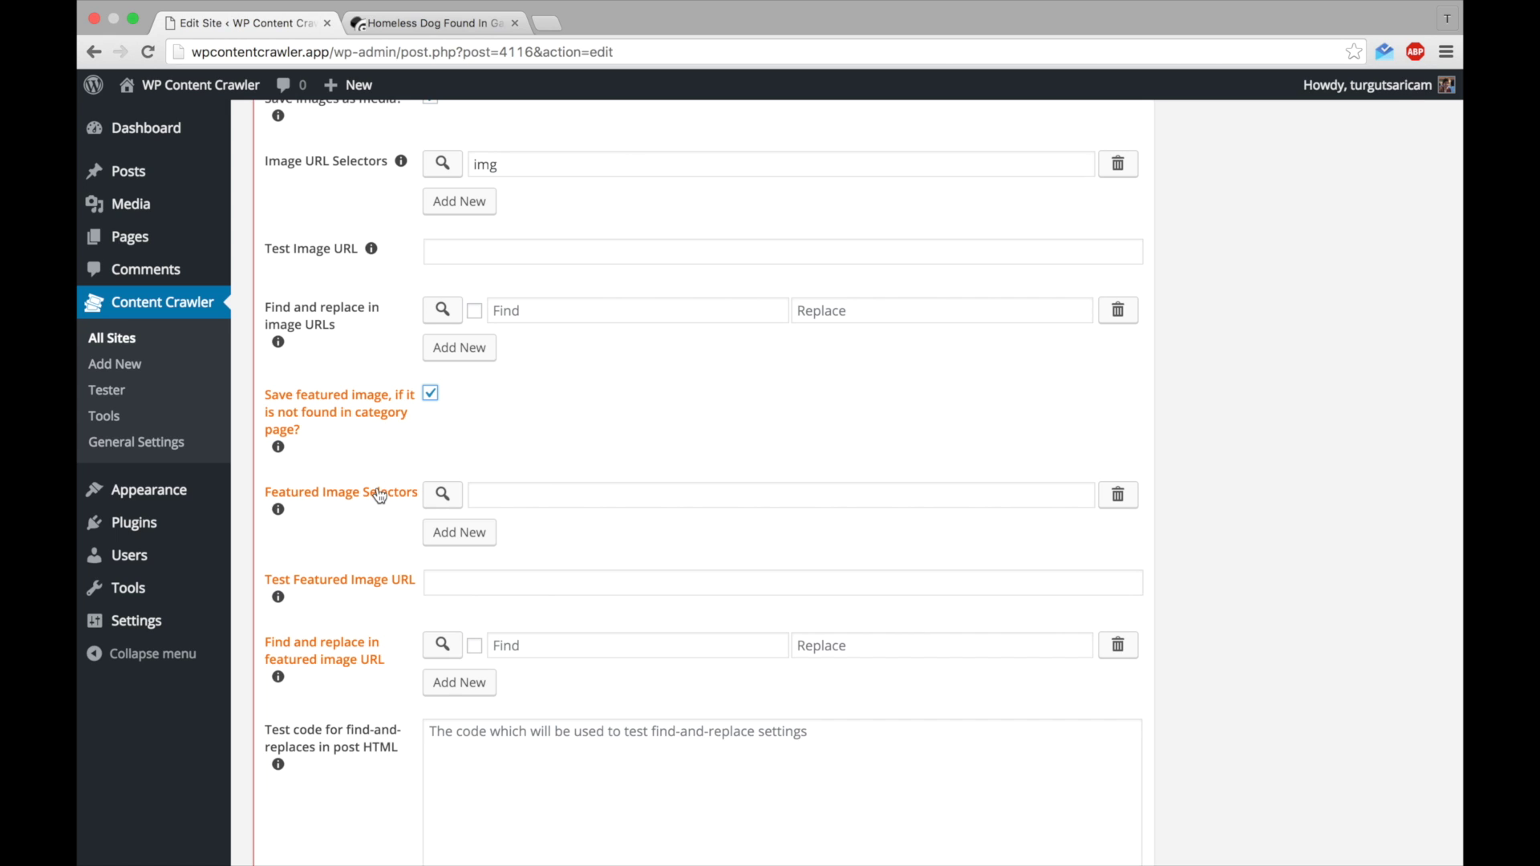
# Step: Enter .post-content img as the featured image selector and verify it returns the article's images
pyautogui.click(423, 30)
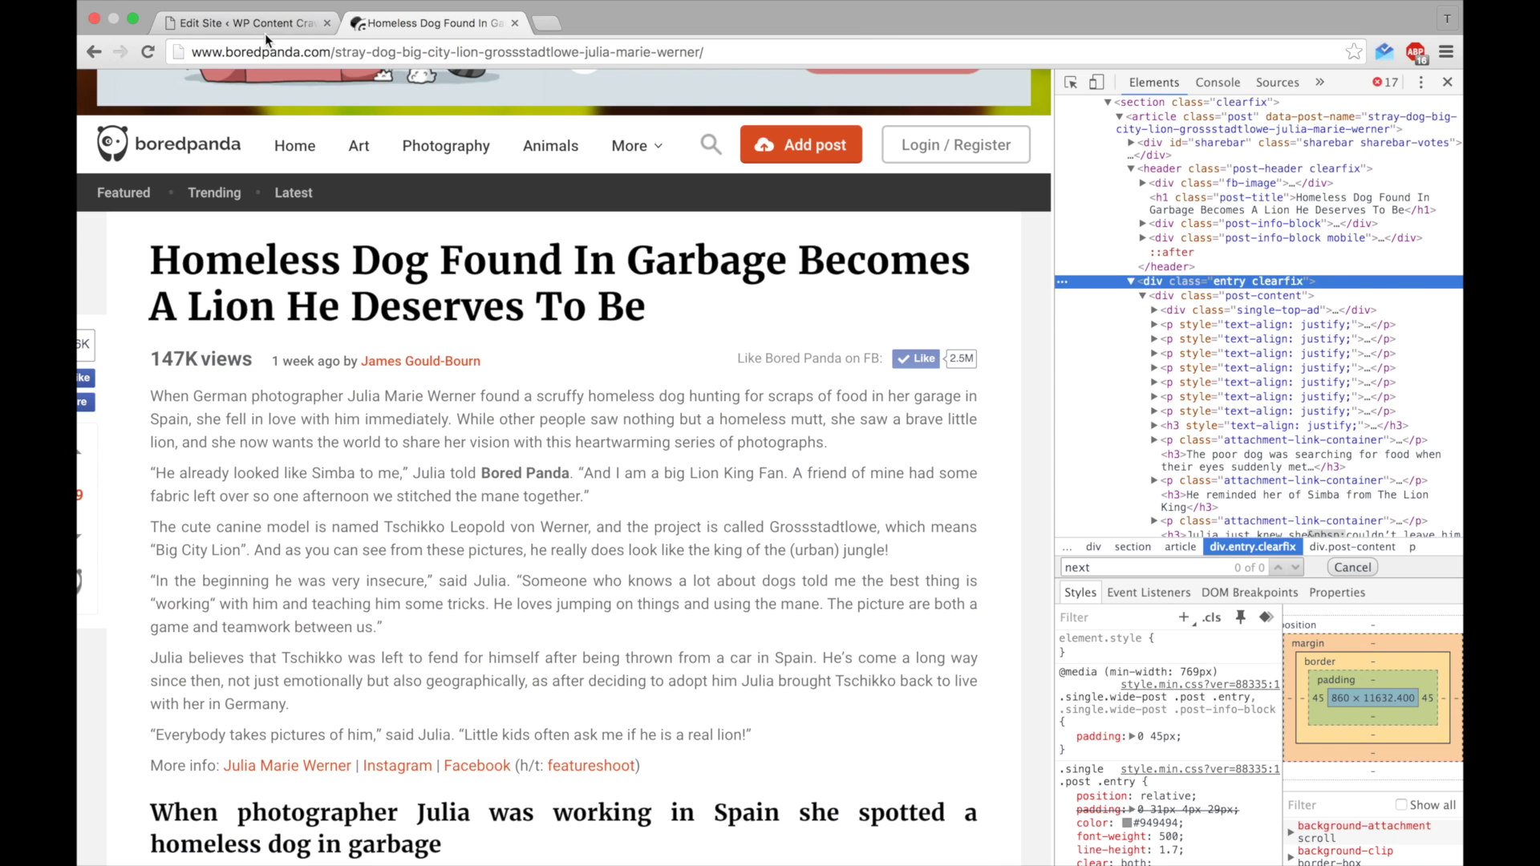
pyautogui.click(265, 36)
pyautogui.click(512, 496)
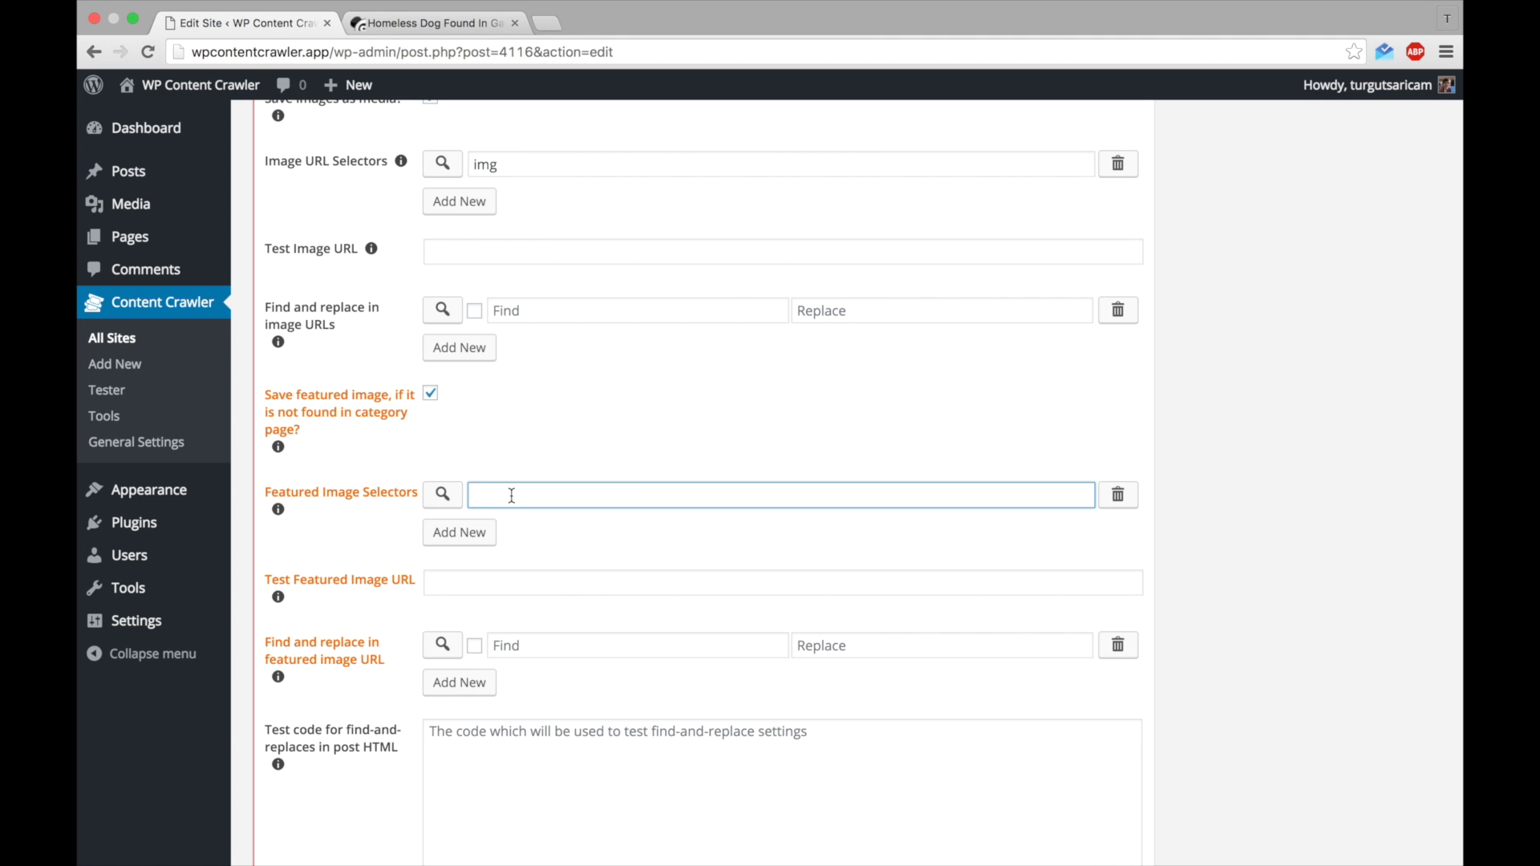
pyautogui.write('.post-content i')
pyautogui.write('mg')
pyautogui.click(442, 494)
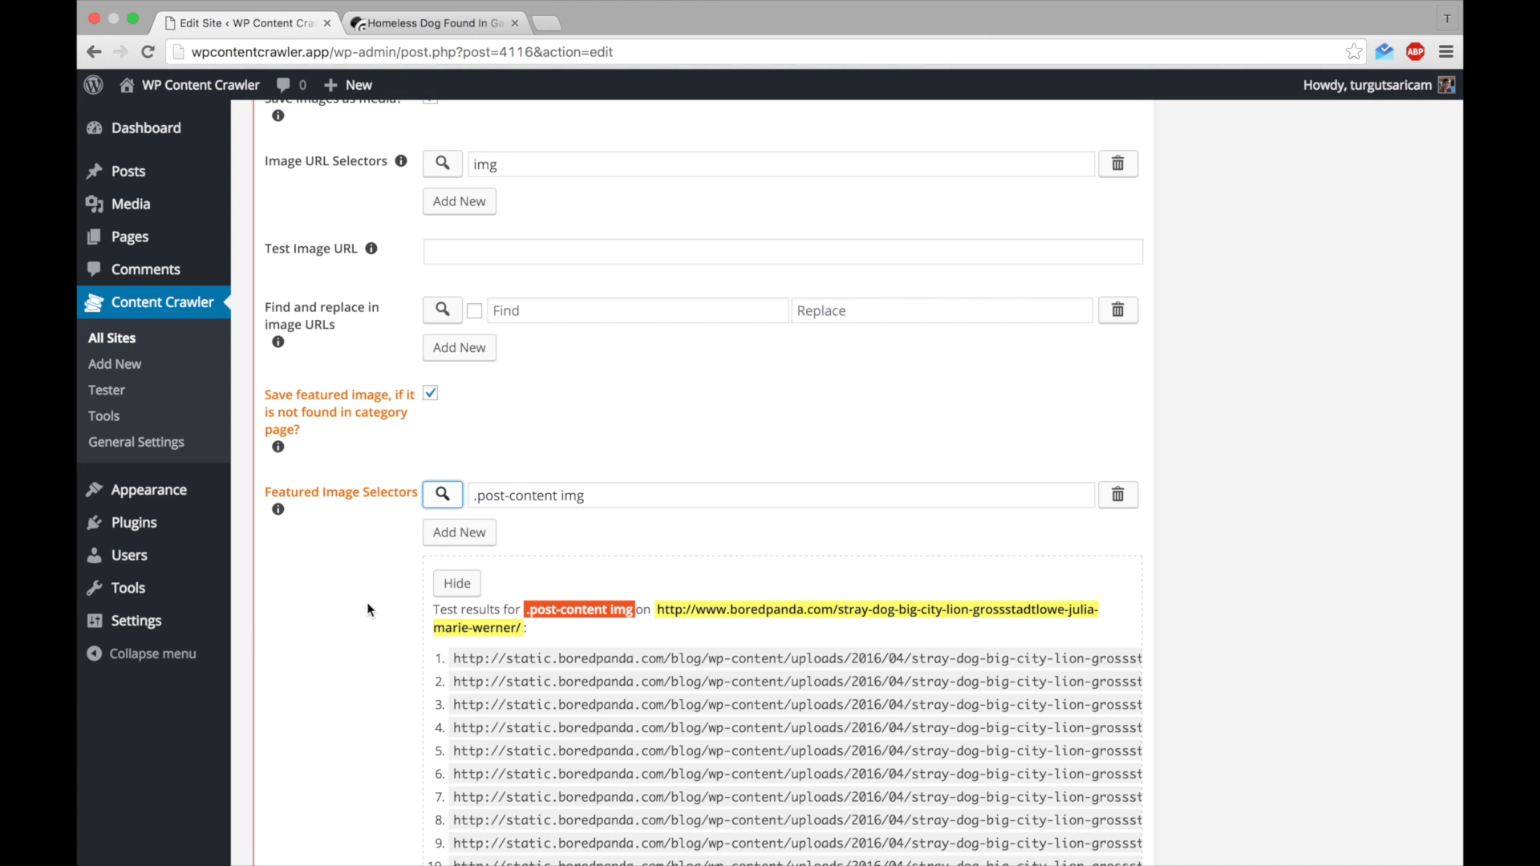
pyautogui.scroll(-3, 378, 639)
pyautogui.hscroll(5, 749, 570)
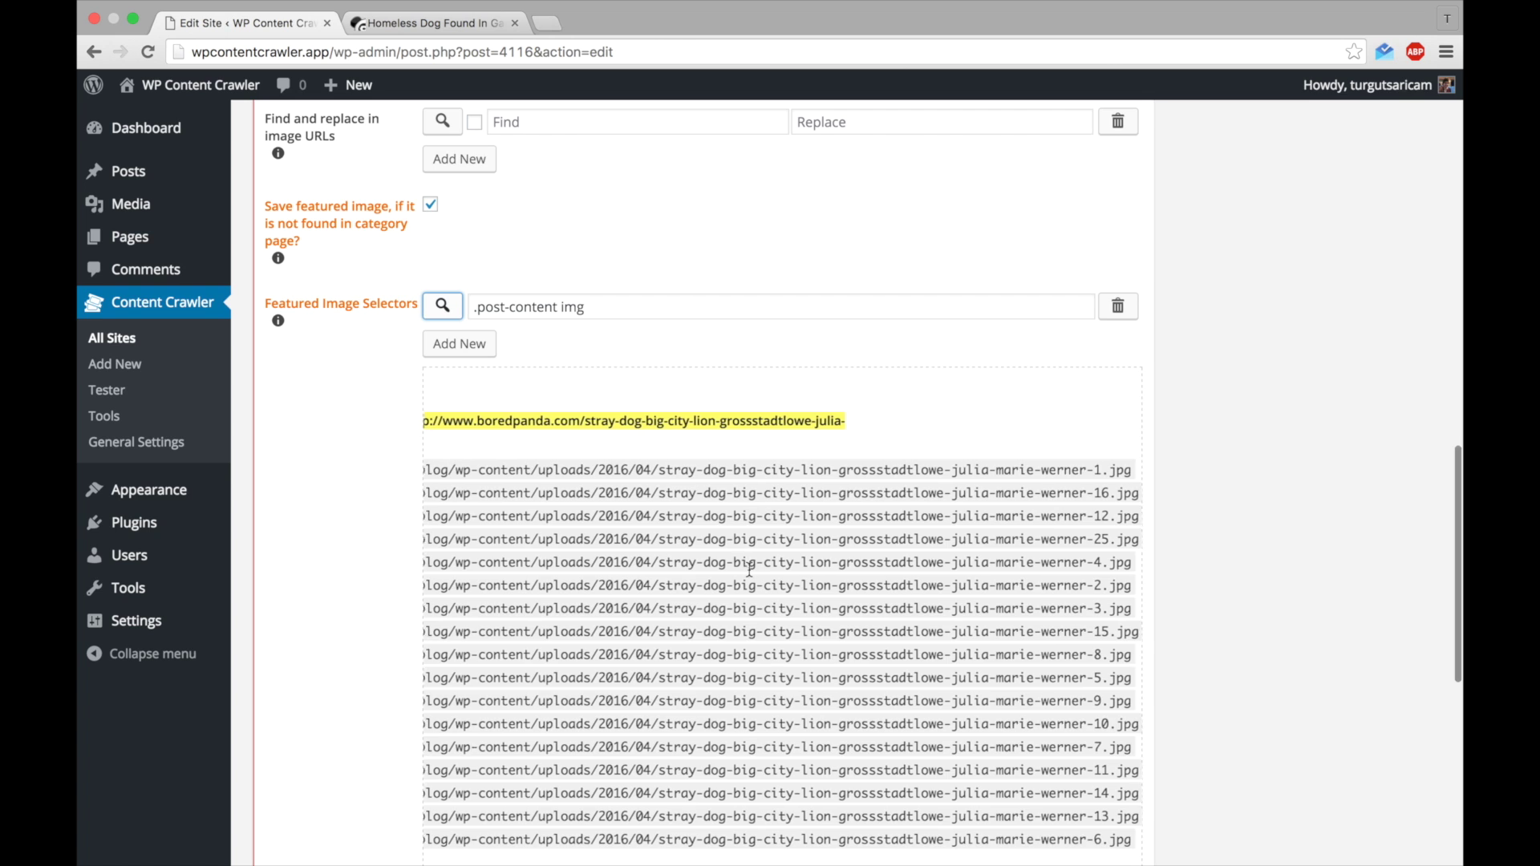
pyautogui.hscroll(-5, 749, 569)
pyautogui.click(465, 397)
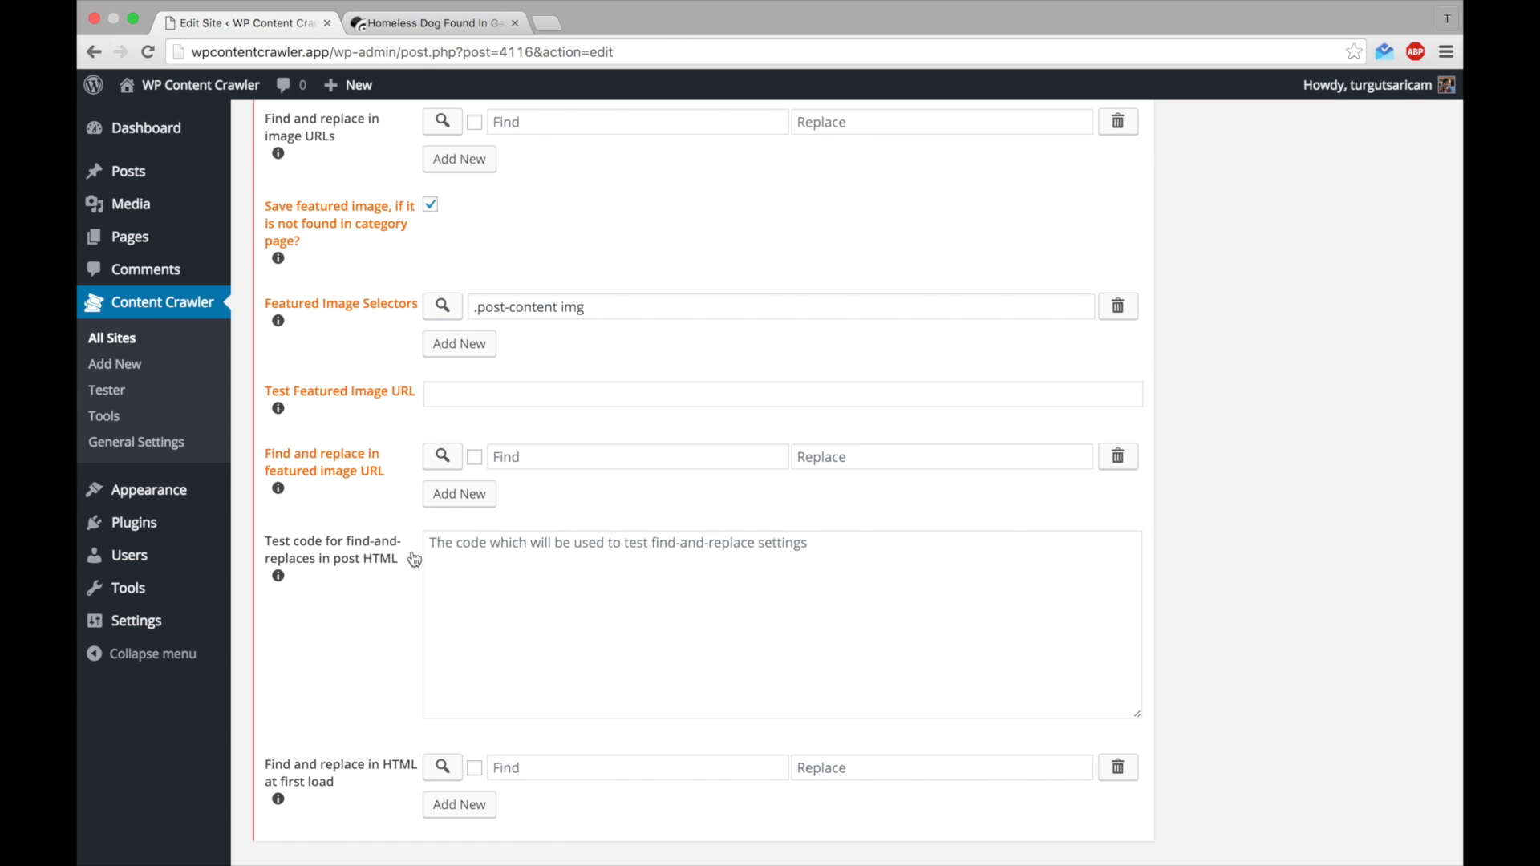
pyautogui.scroll(-1, 407, 564)
pyautogui.scroll(2, 409, 566)
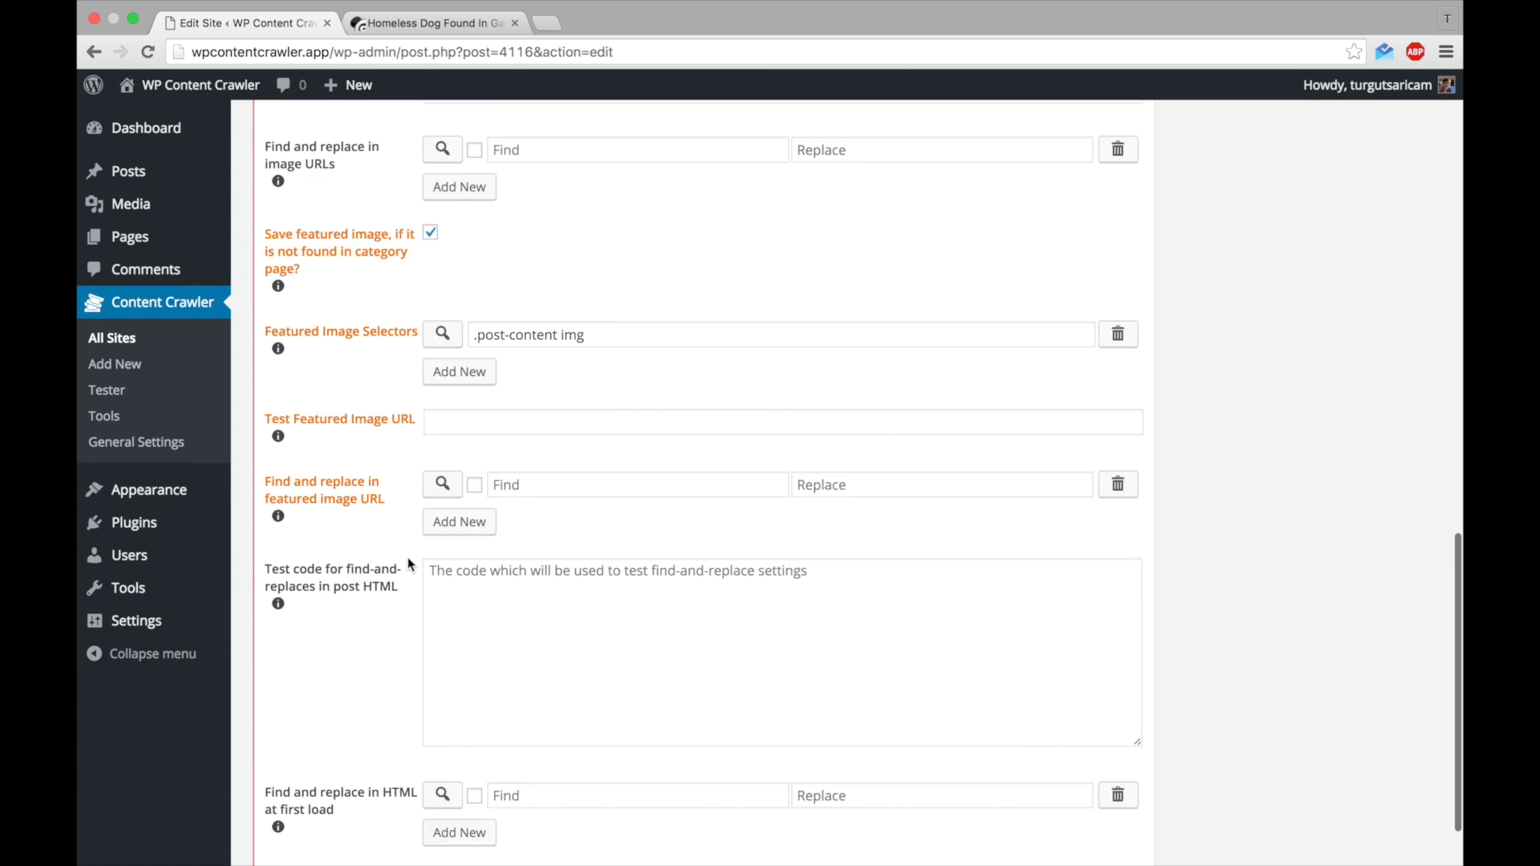
pyautogui.scroll(15, 409, 566)
pyautogui.click(520, 337)
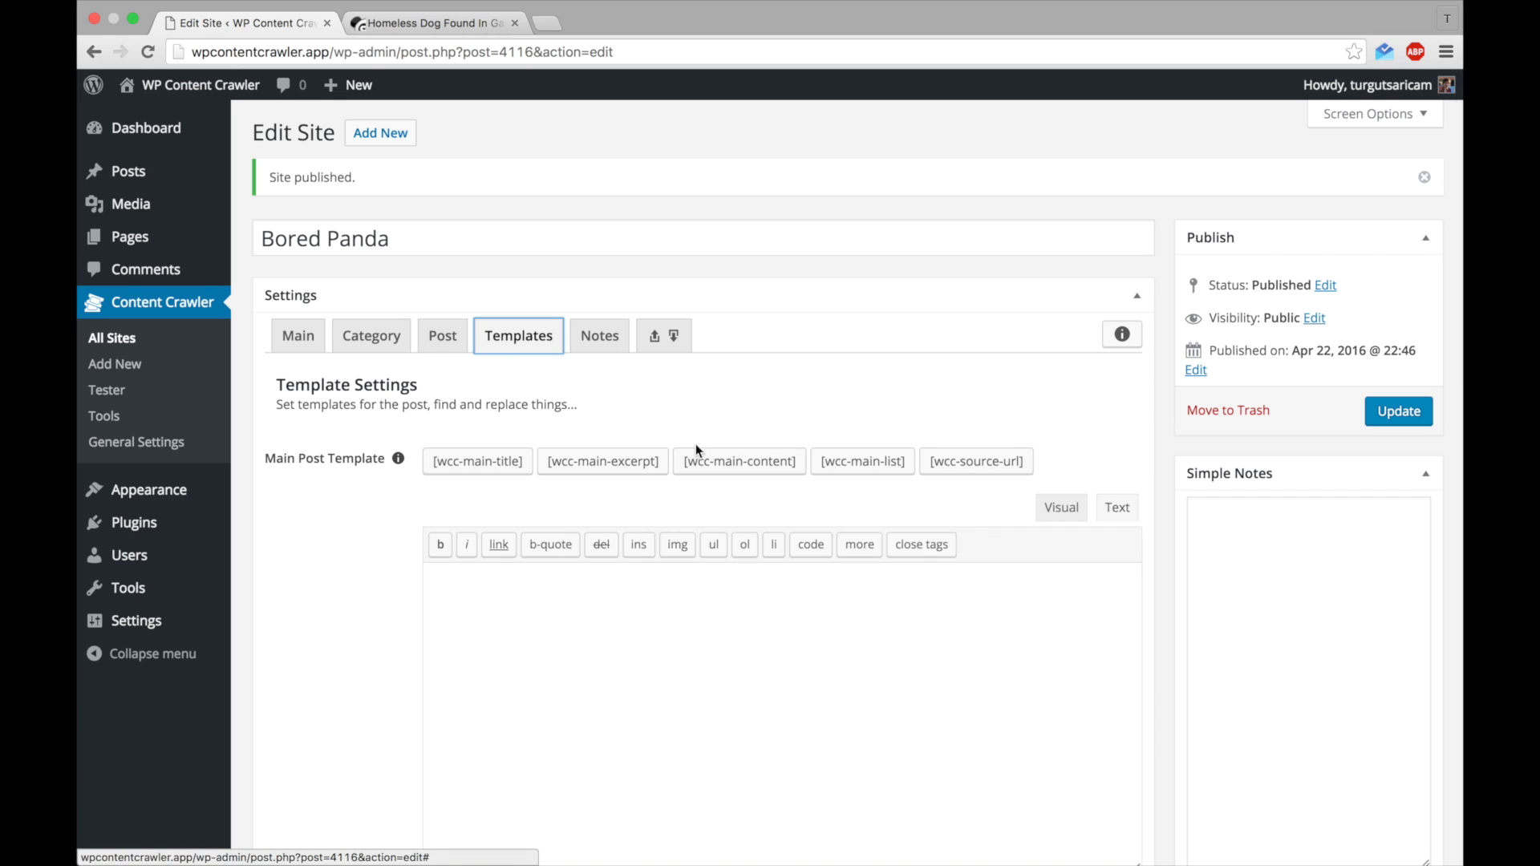
# Step: Put the [wcc-main-content] shortcode into the Main Post Template
pyautogui.scroll(-2, 817, 483)
pyautogui.scroll(-1, 811, 344)
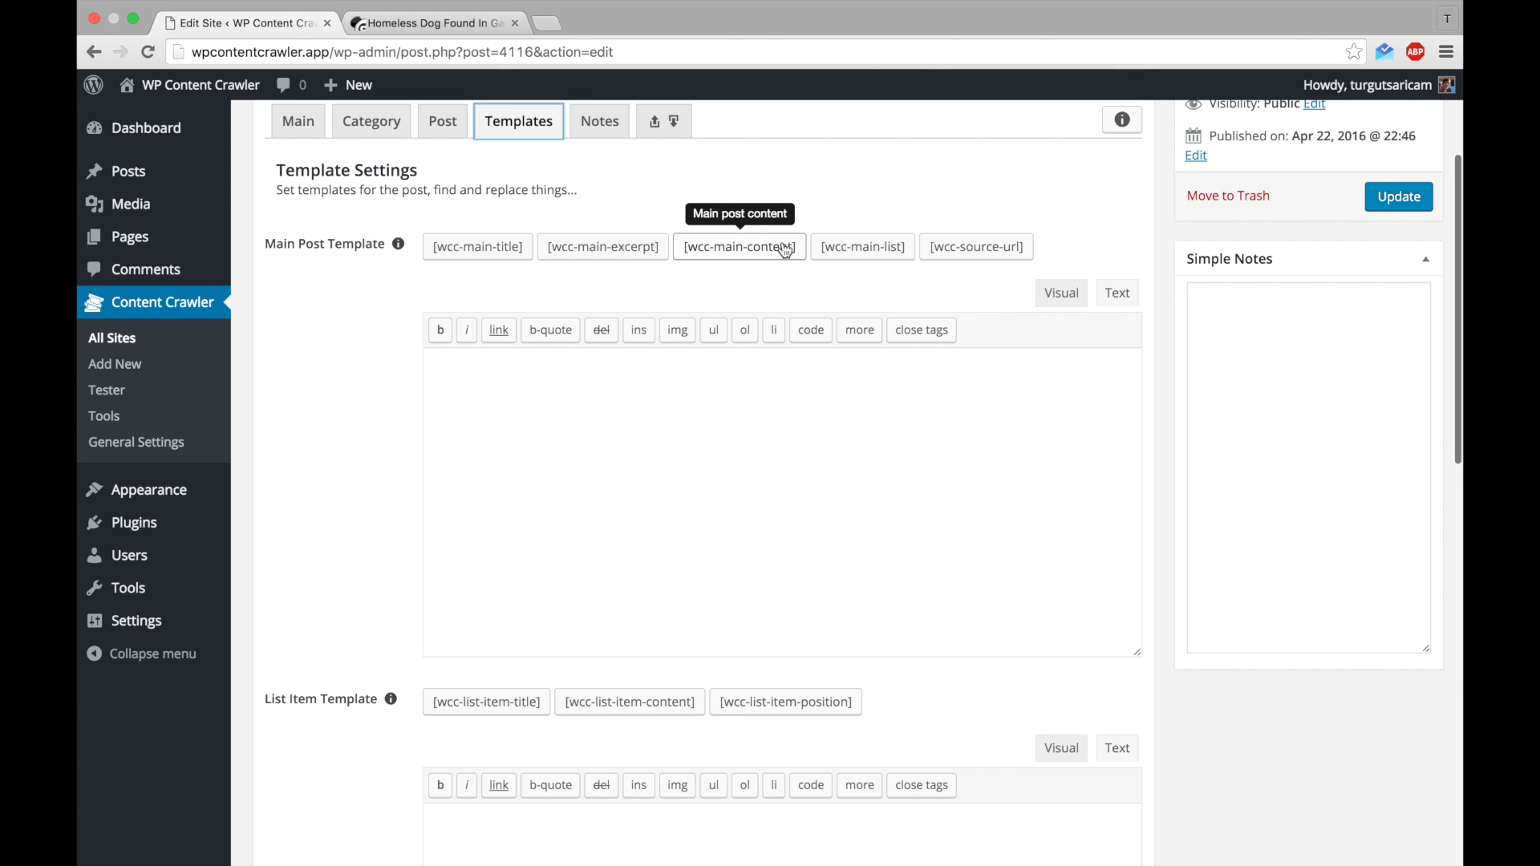
pyautogui.click(785, 250)
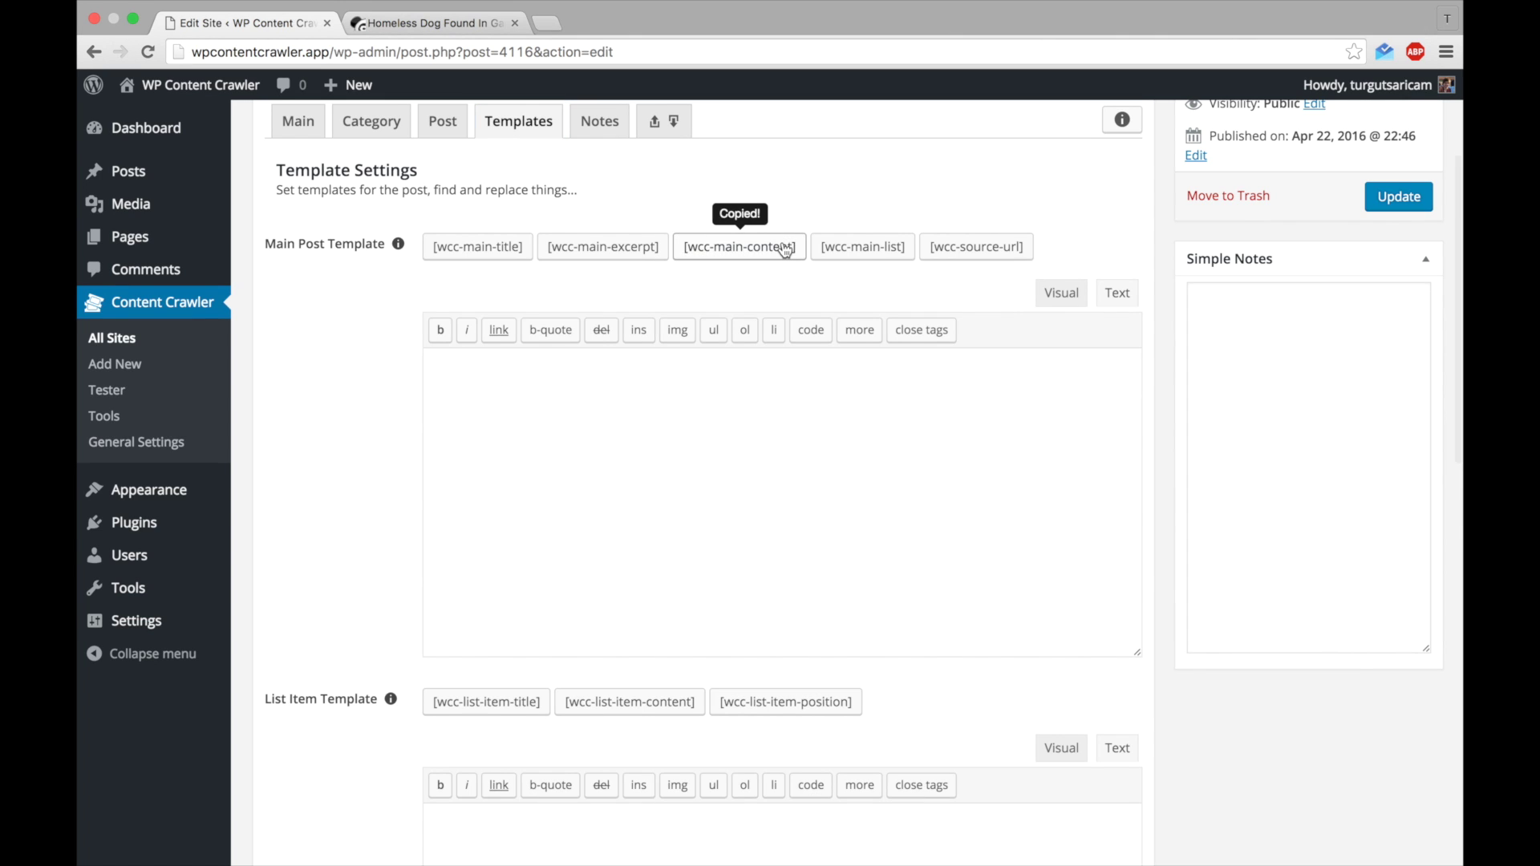
pyautogui.click(1071, 294)
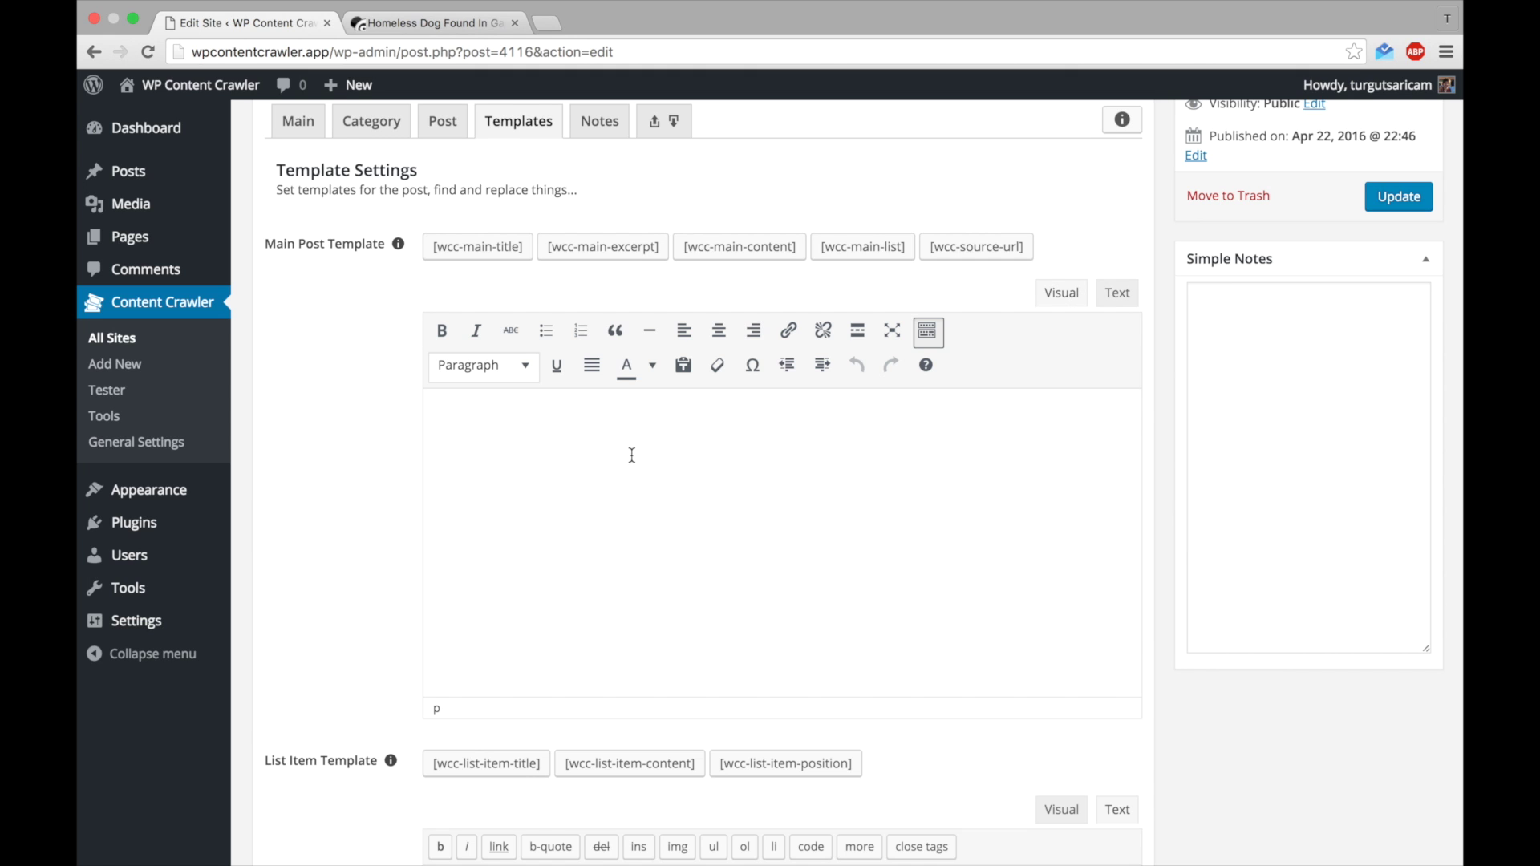
pyautogui.hotkey('ctrl', 'v')
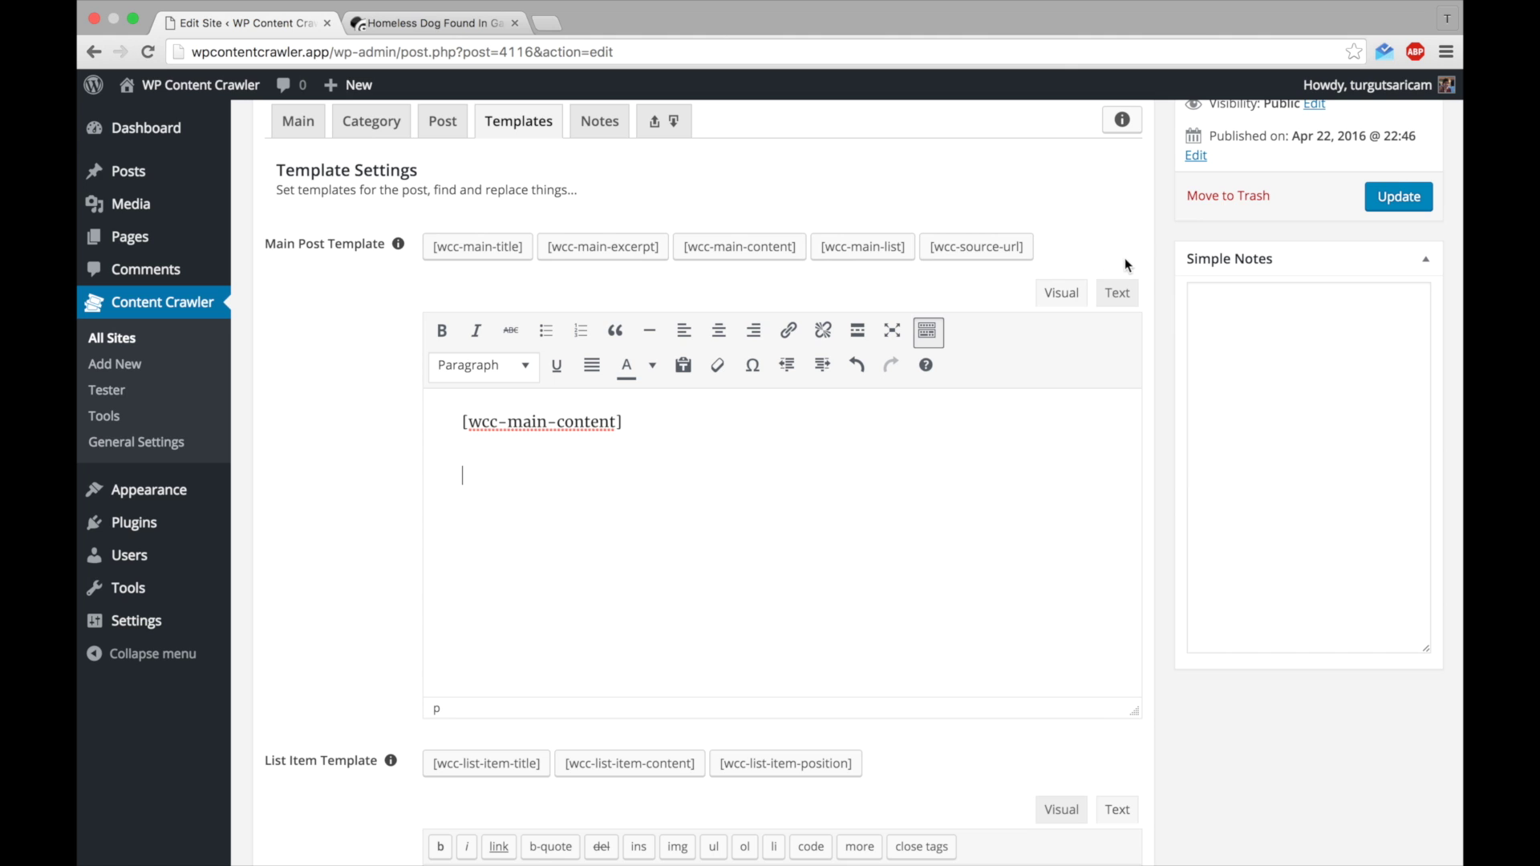
# Step: Add a Source link to [wcc-source-url] opening in a new tab, and update the site
pyautogui.click(944, 252)
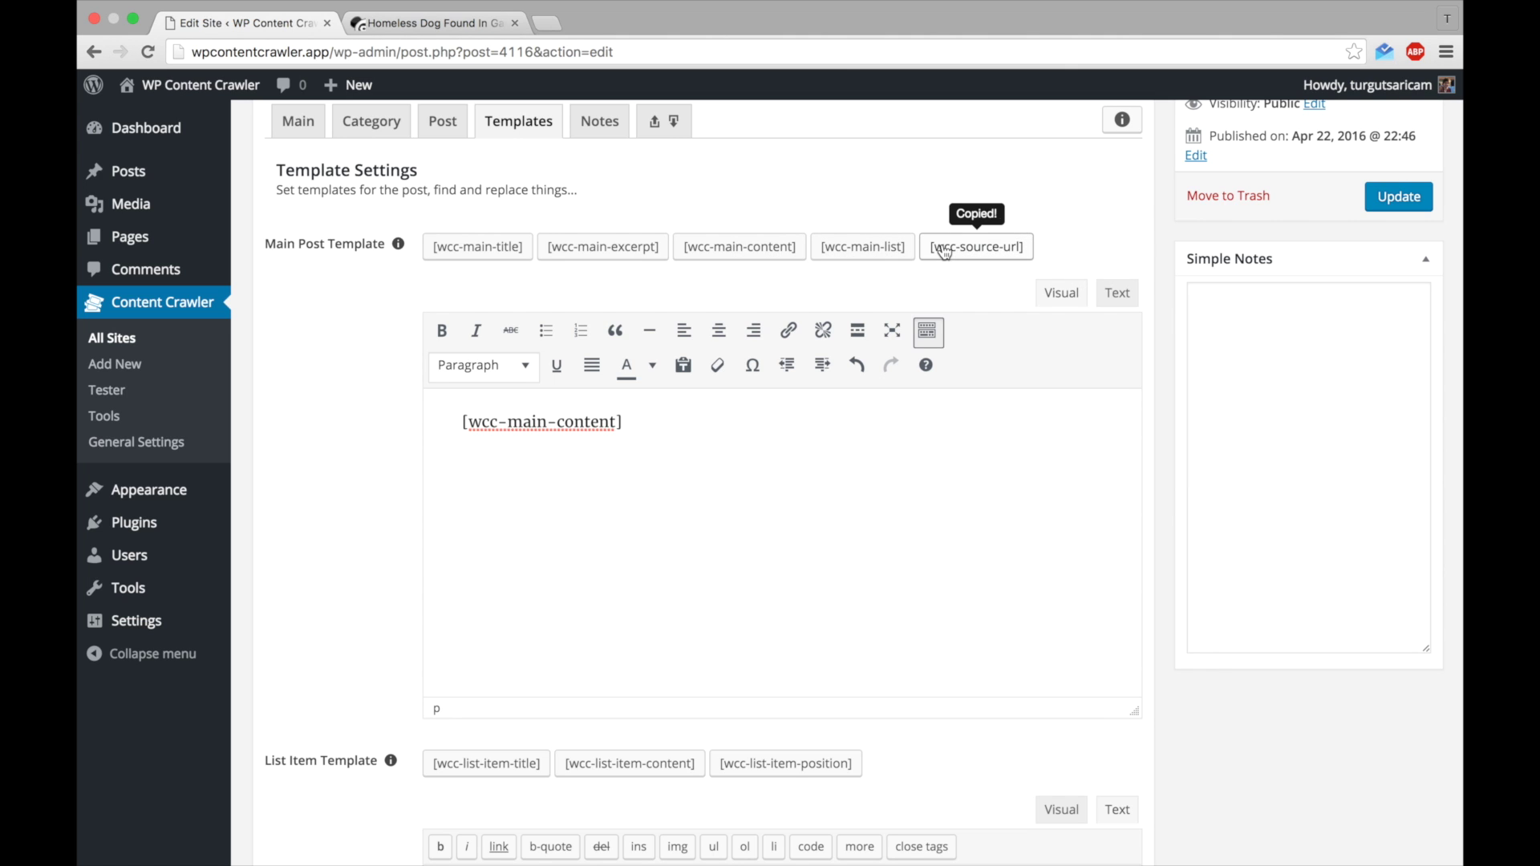
pyautogui.click(1117, 293)
pyautogui.click(526, 411)
pyautogui.hotkey('shift', 'Home')
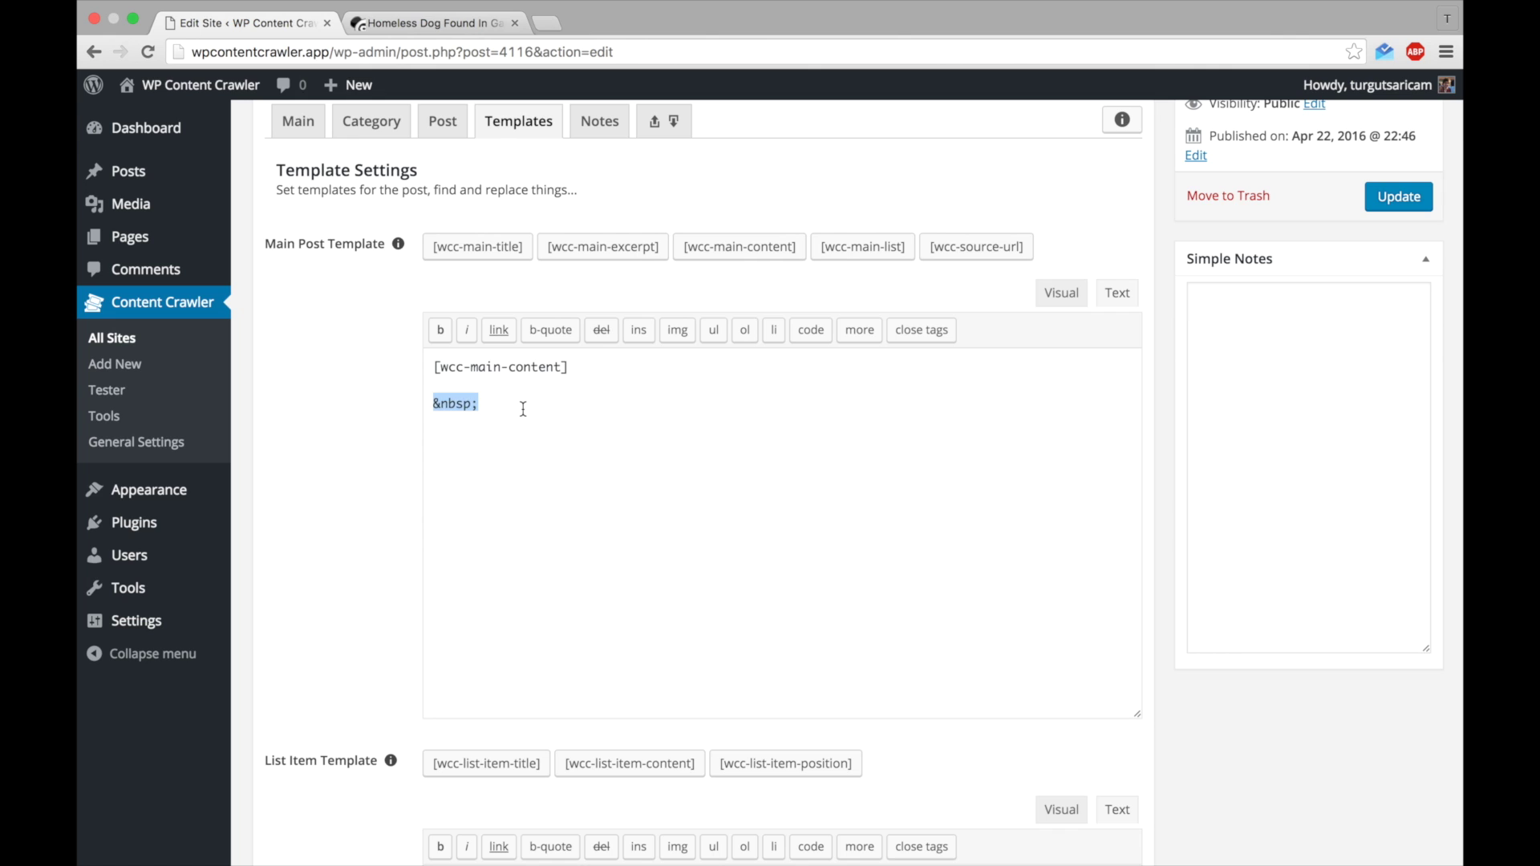
pyautogui.write('<a href=')
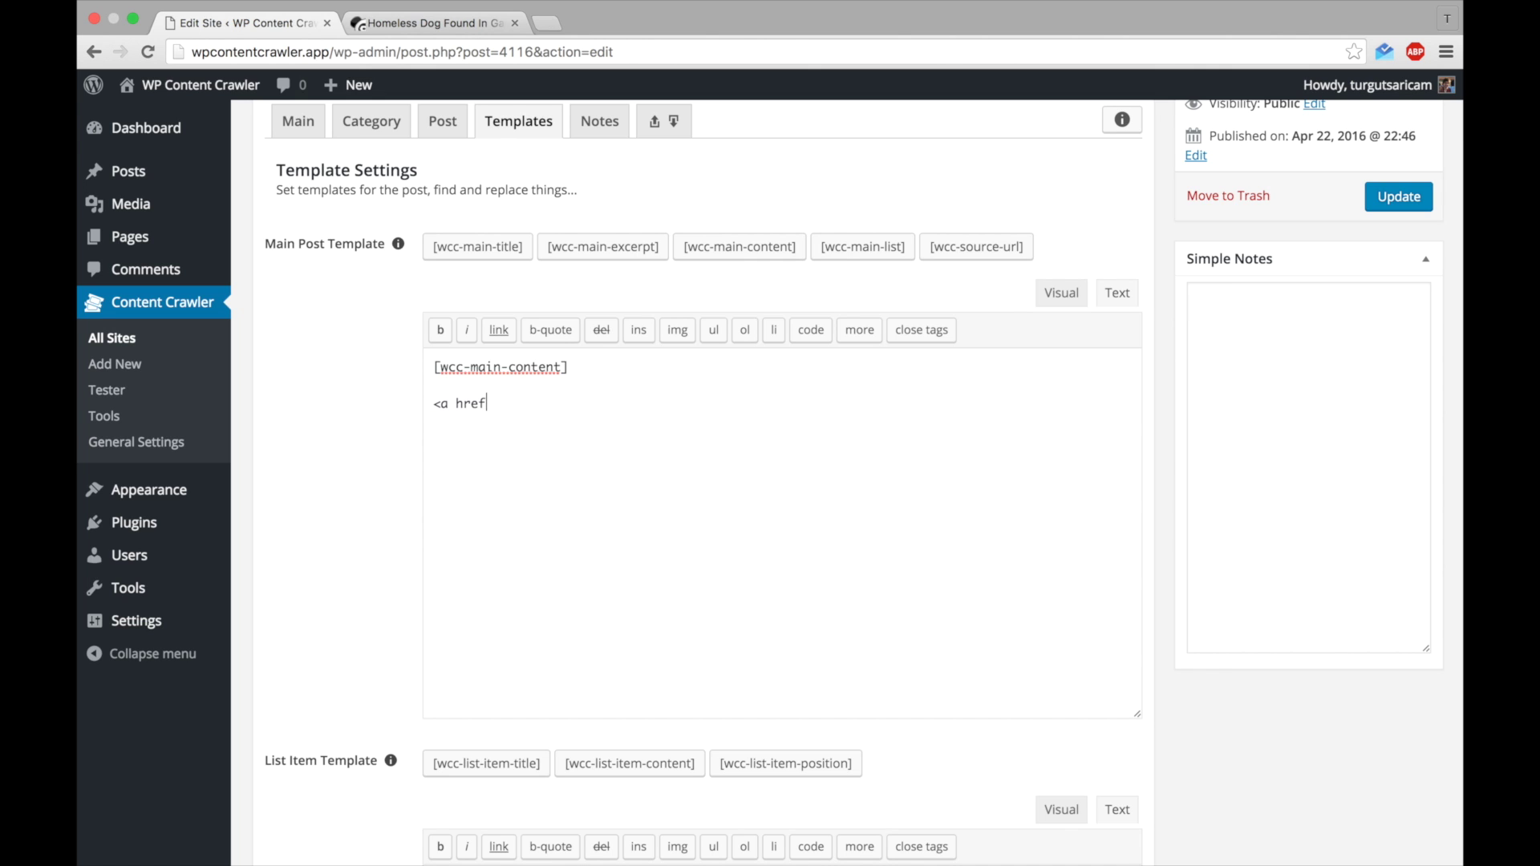
pyautogui.hotkey('ctrl', 'v')
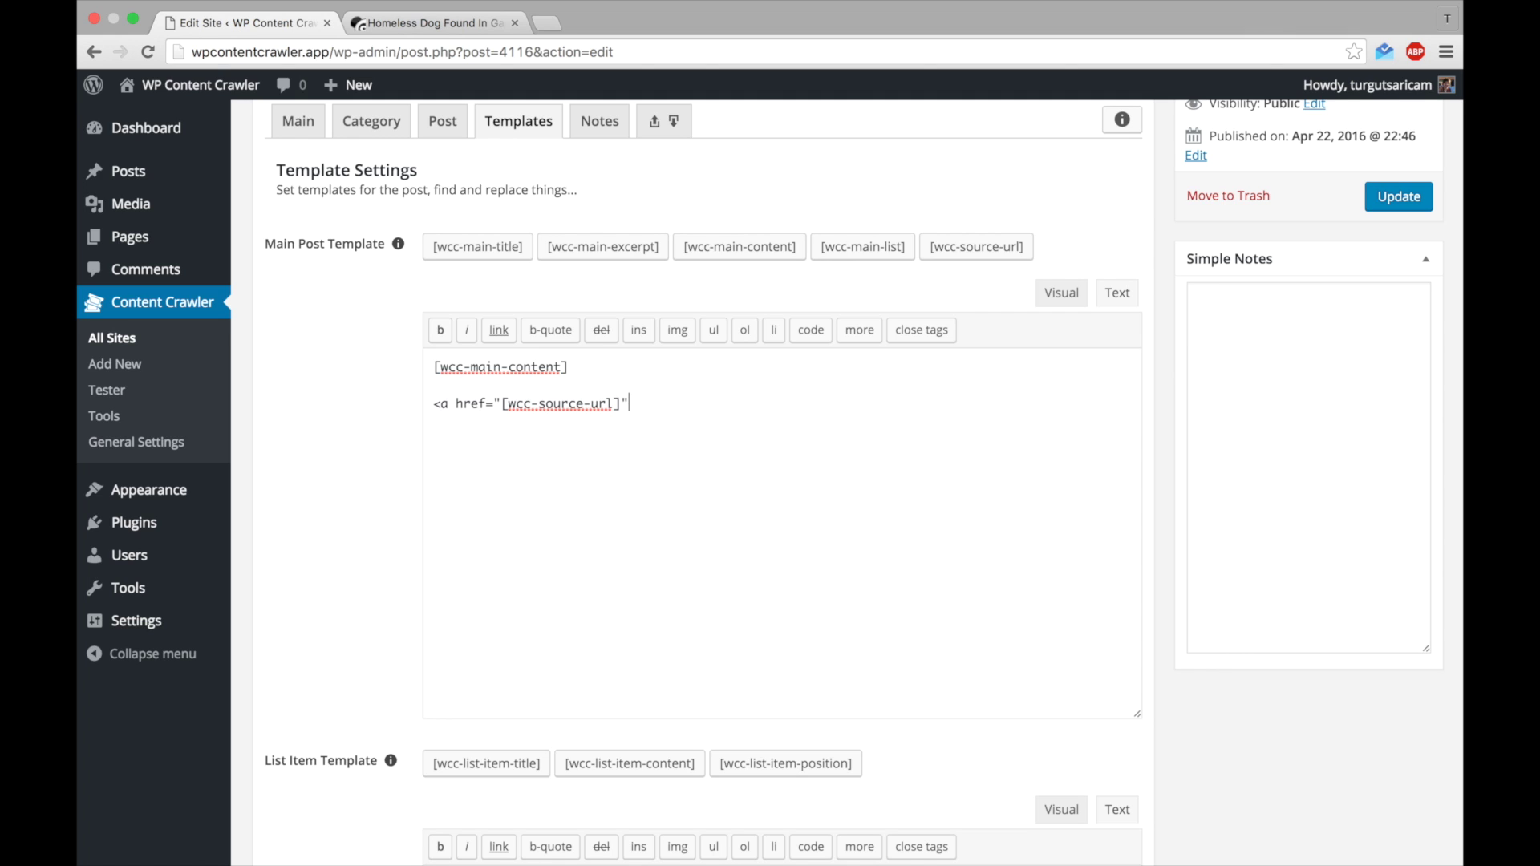
pyautogui.write(' target="')
pyautogui.write('_blank">So')
pyautogui.write('urce</a>')
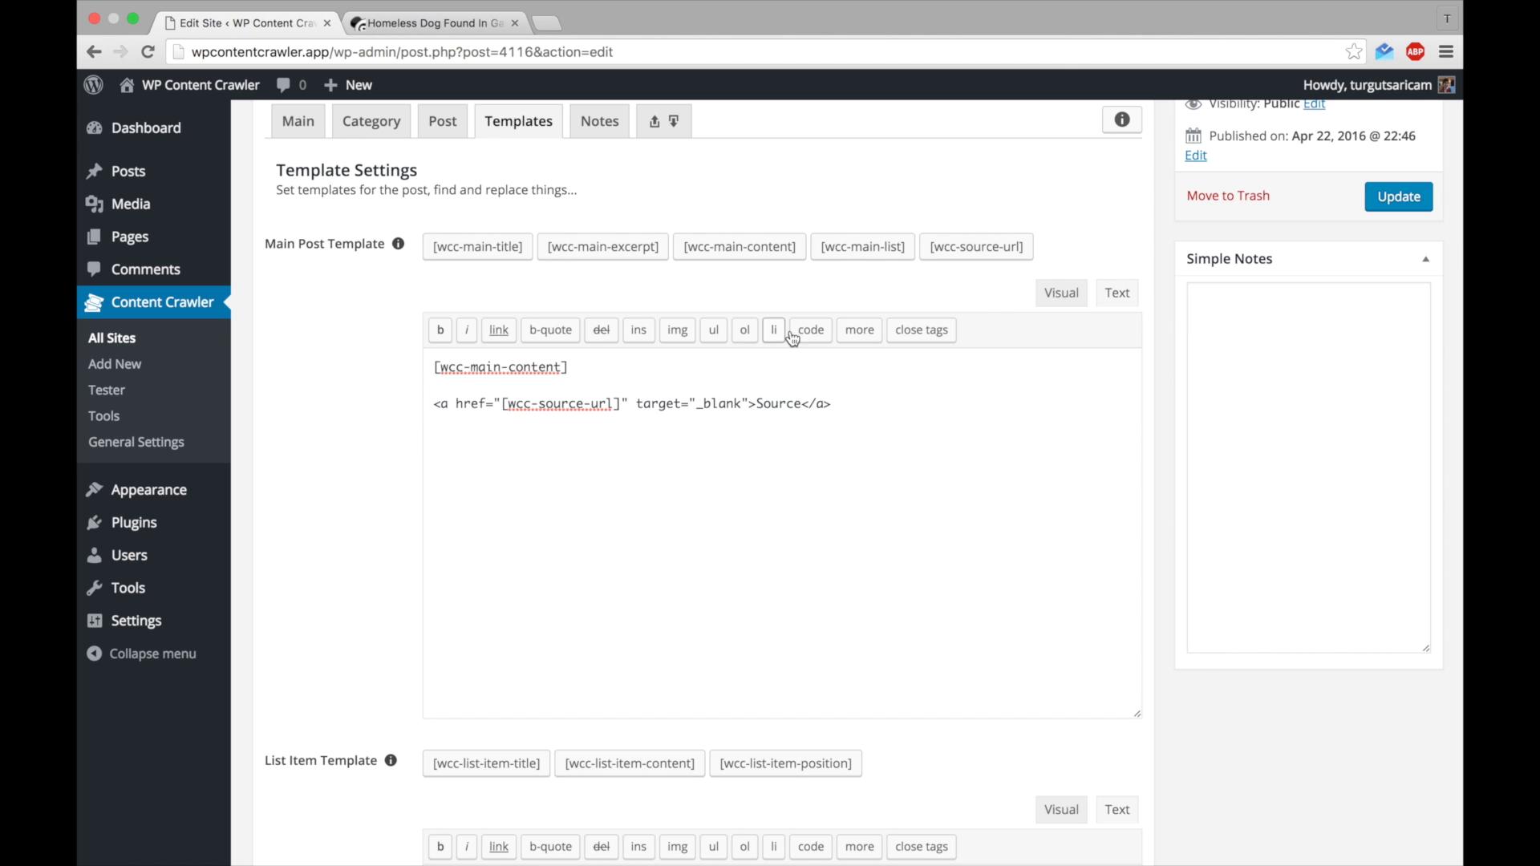
pyautogui.click(1060, 293)
pyautogui.scroll(1, 719, 501)
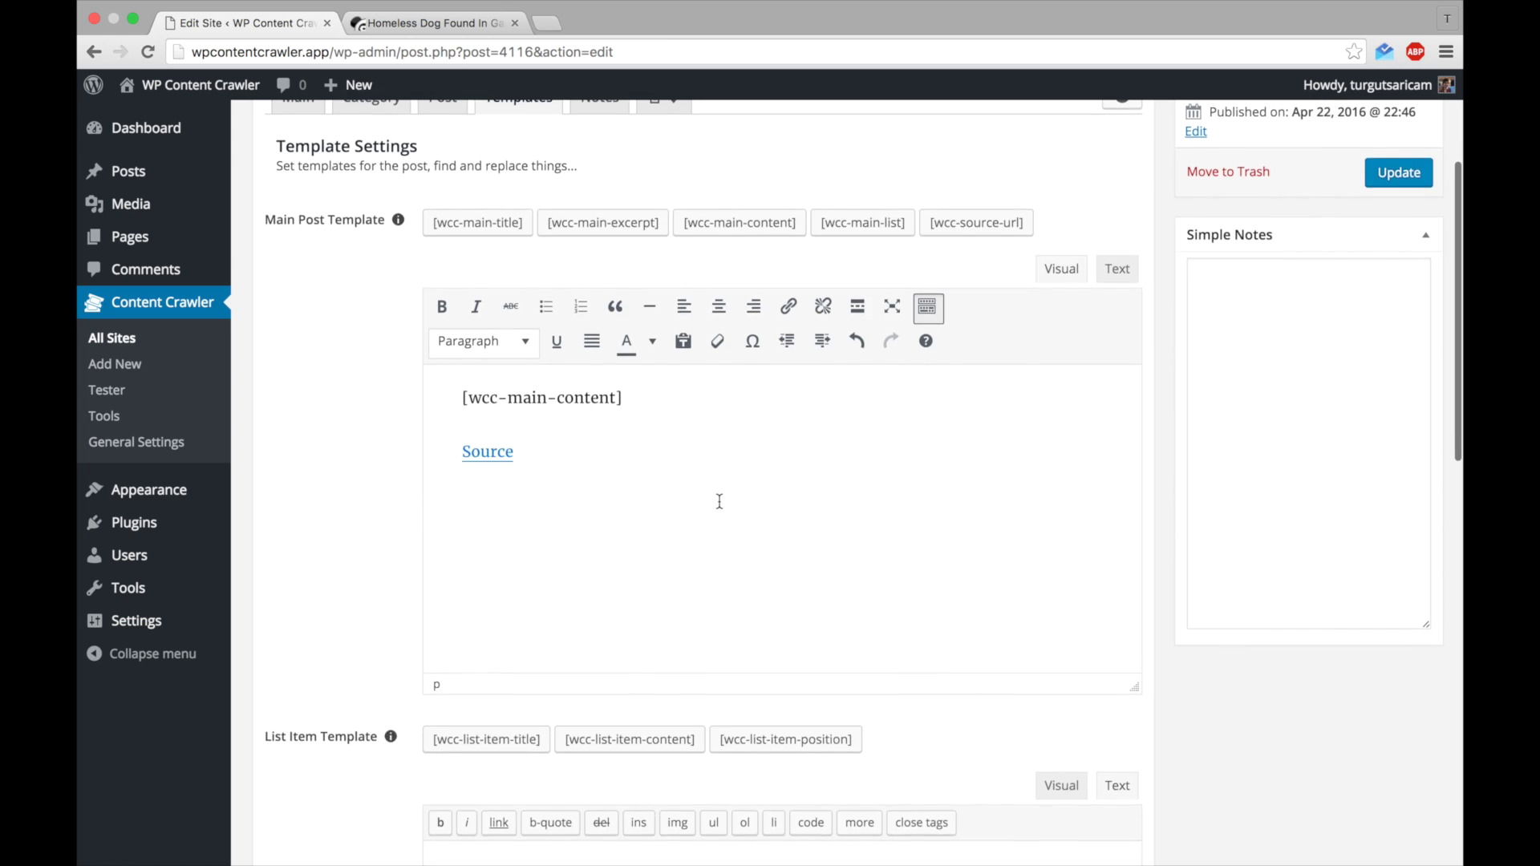
pyautogui.scroll(4, 719, 505)
pyautogui.click(1395, 375)
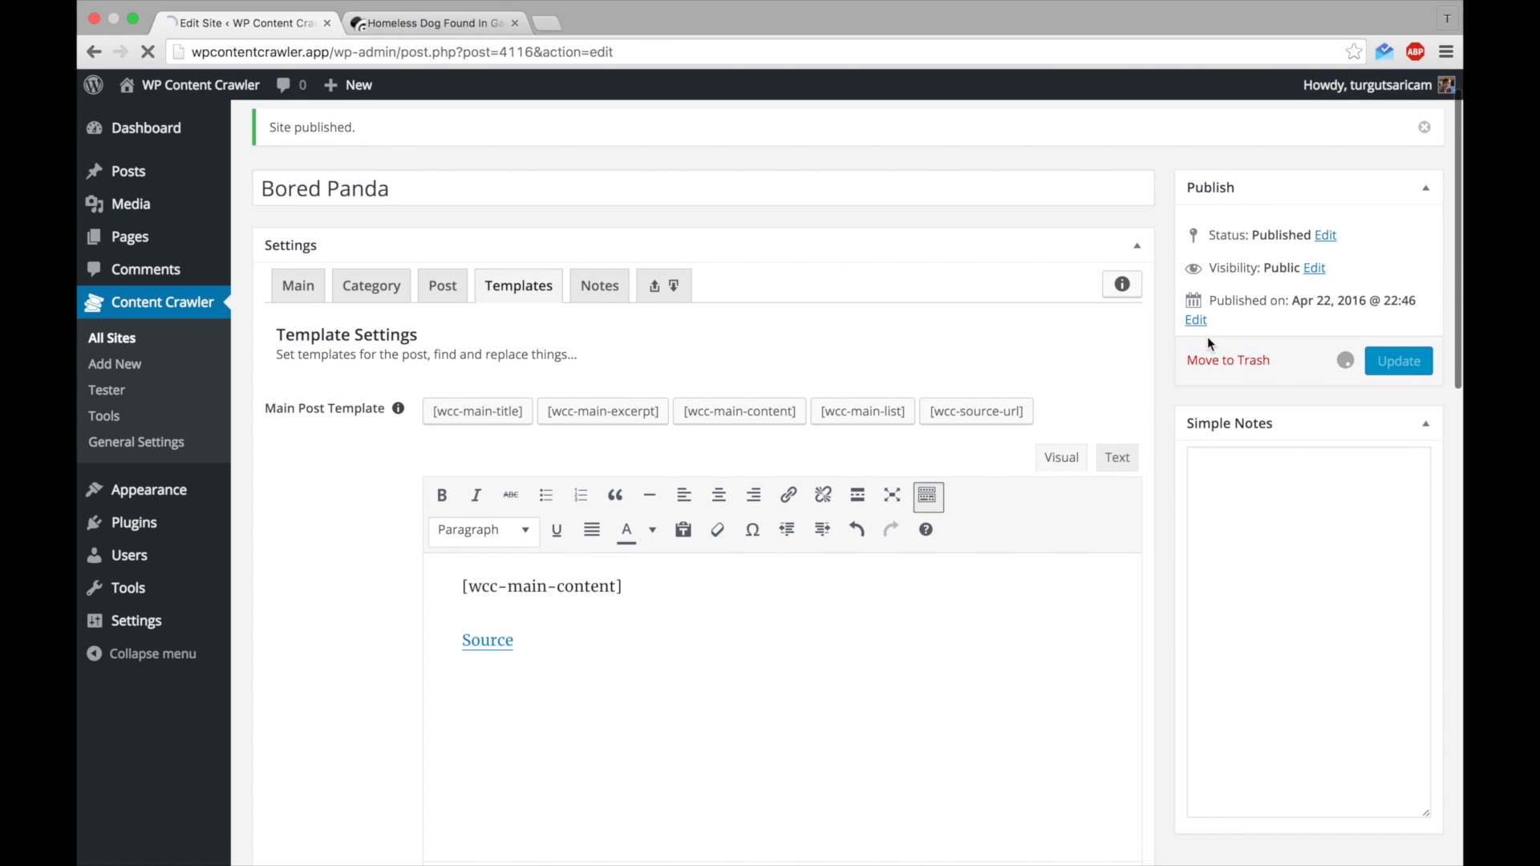
# Step: Copy the Bored Panda article's web address from the address bar
pyautogui.click(407, 24)
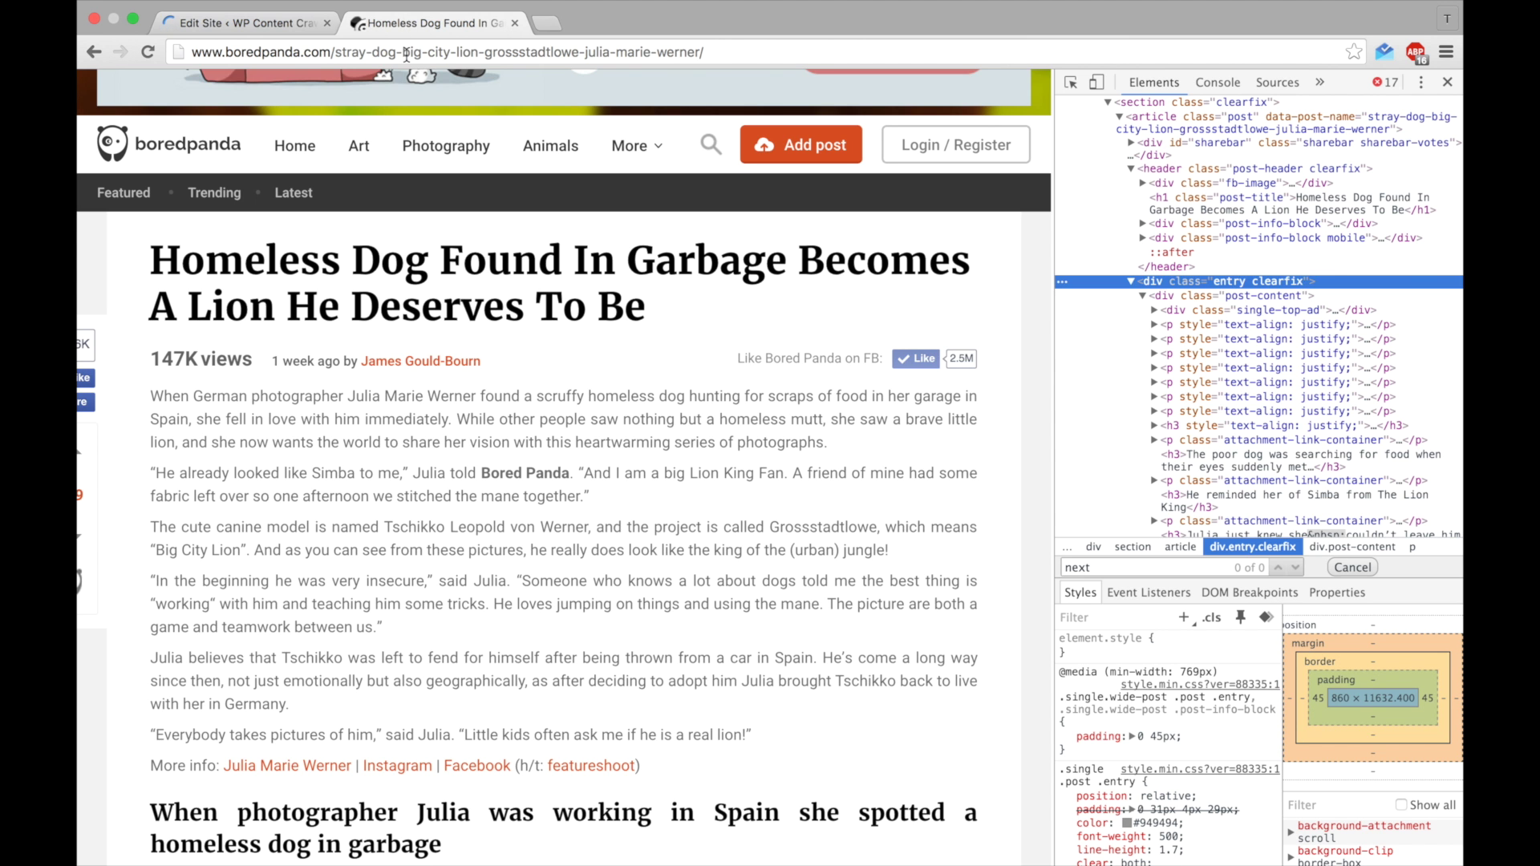
pyautogui.rightClick(403, 46)
pyautogui.click(421, 72)
# Step: Launch the crawler's Site Tester in a new tab and switch to it
pyautogui.click(248, 22)
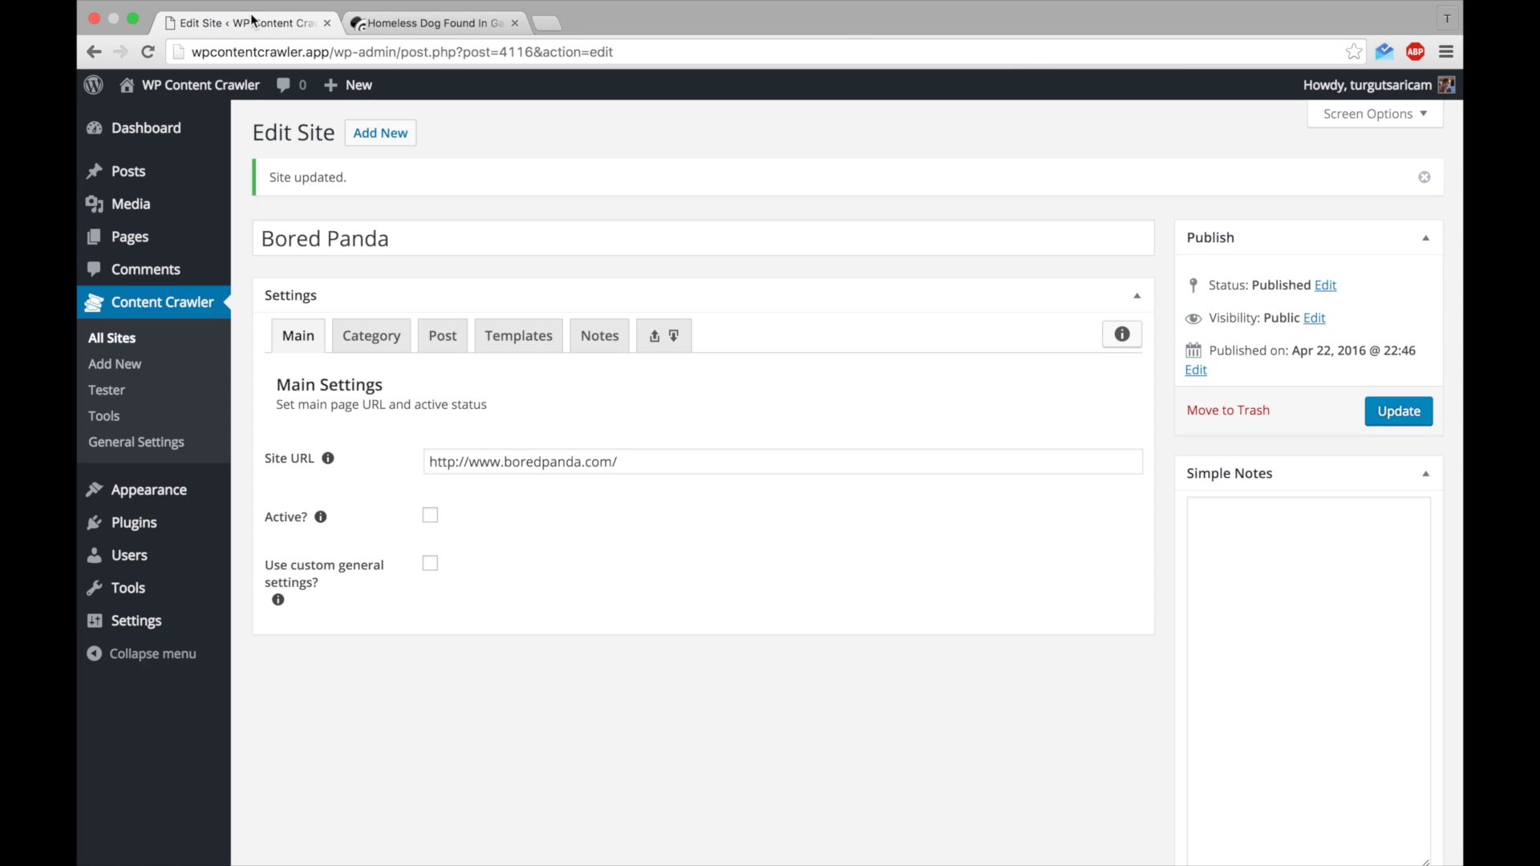
pyautogui.keyDown('super'); pyautogui.click(141, 393); pyautogui.keyUp('super')
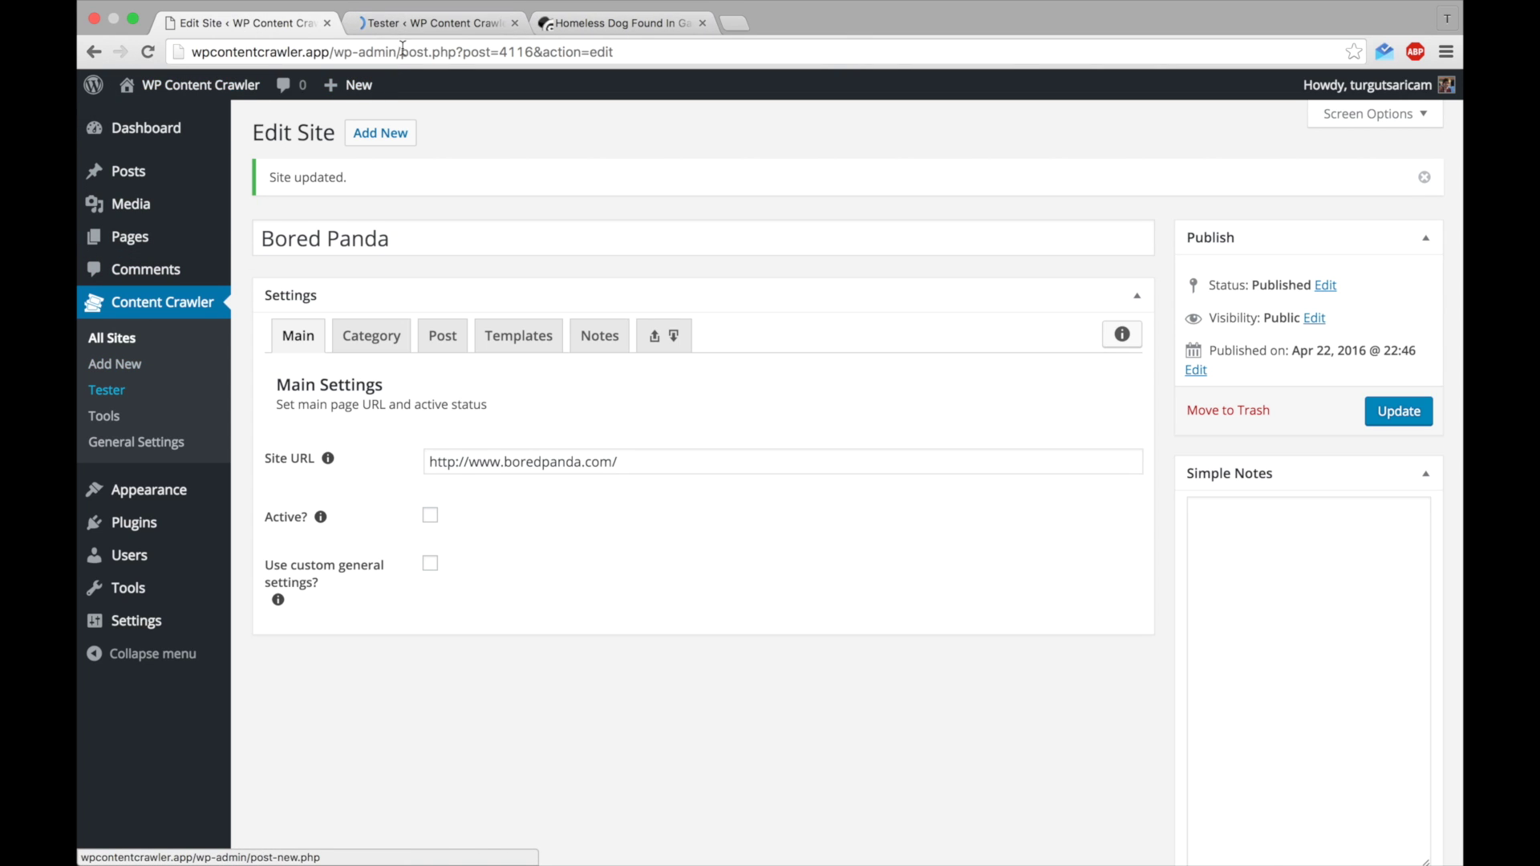
pyautogui.click(417, 24)
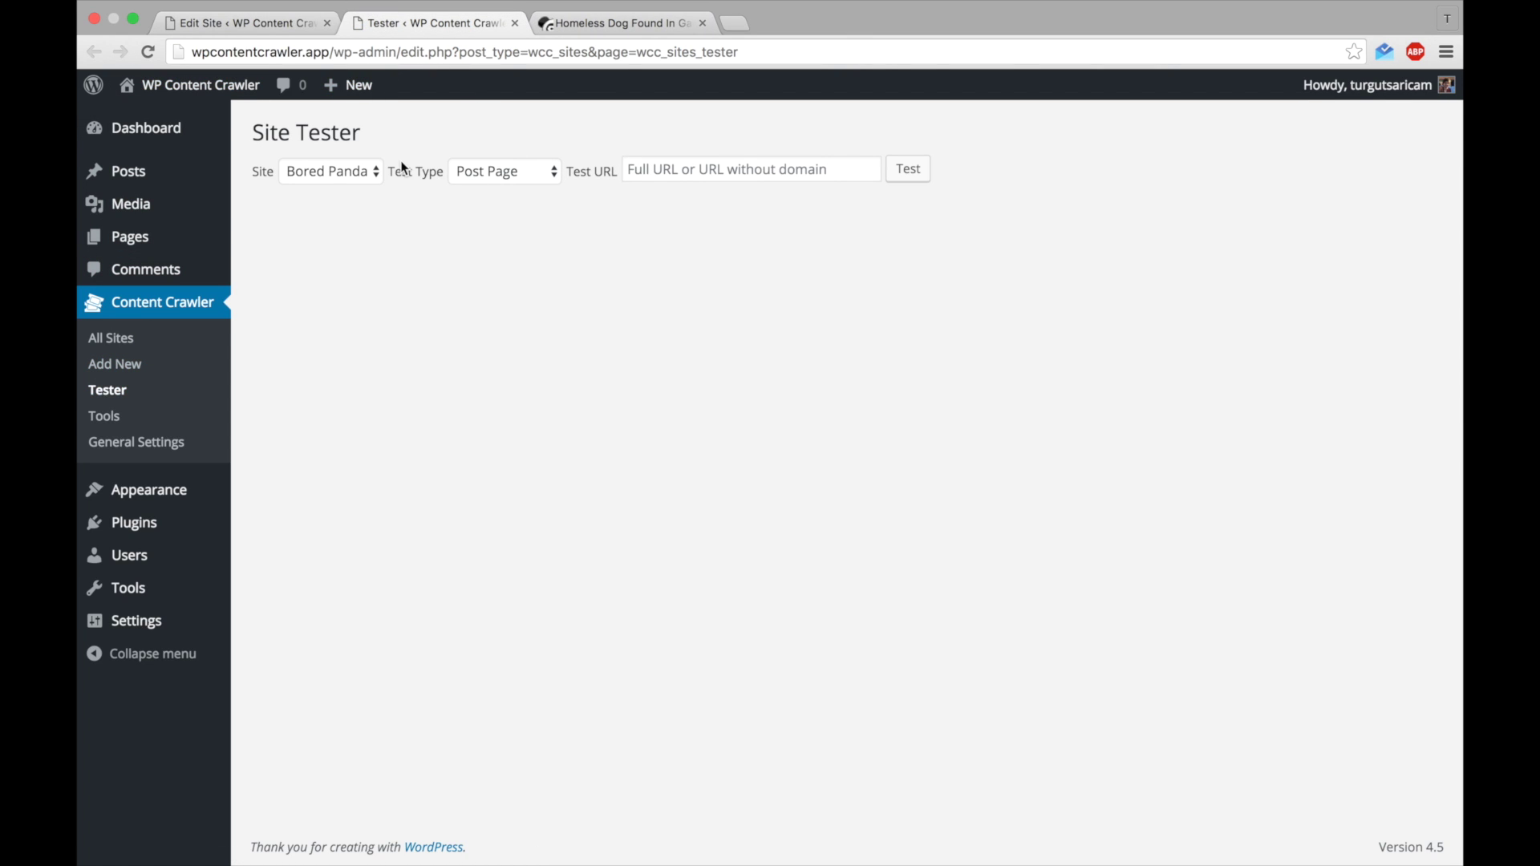
# Step: Paste the stray dog article URL into Test URL and run the template test
pyautogui.click(713, 170)
pyautogui.rightClick(715, 169)
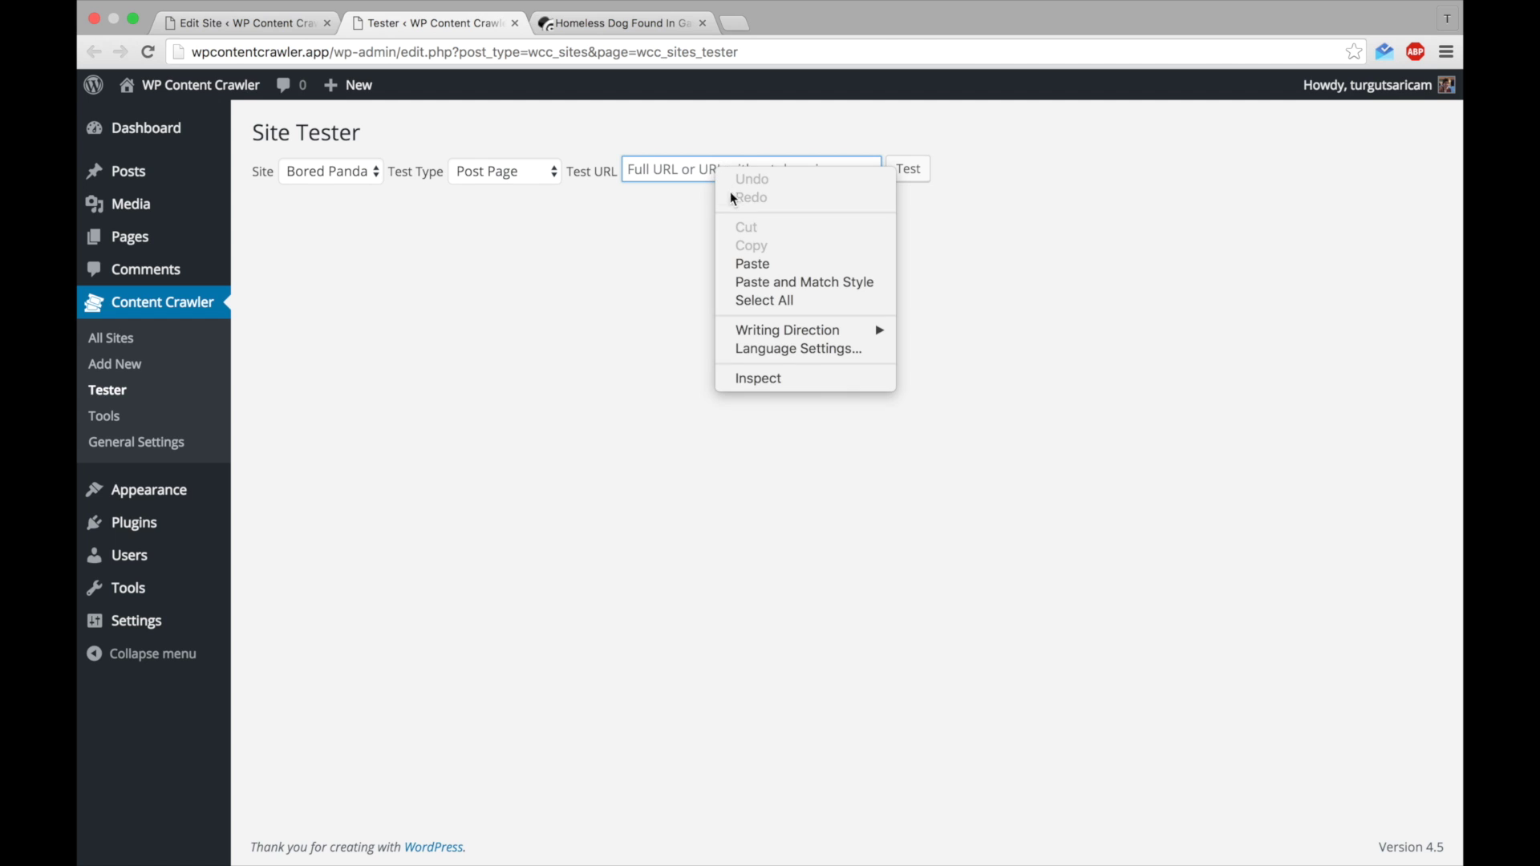
pyautogui.click(762, 266)
pyautogui.click(906, 172)
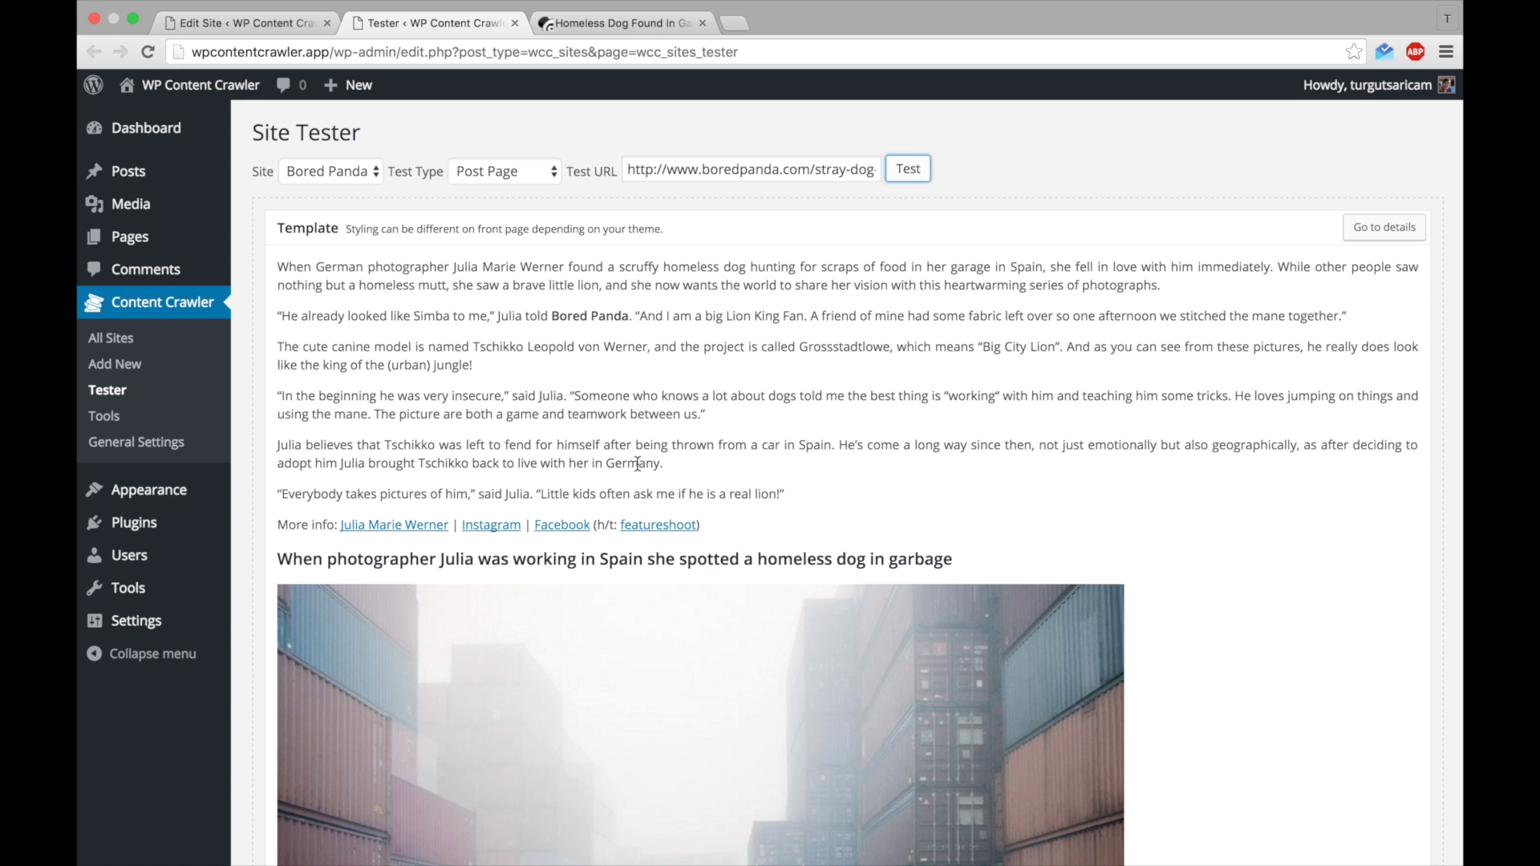
# Step: Review the Template and Details test results, scrolling down and back up
pyautogui.scroll(-5, 637, 463)
pyautogui.scroll(-3, 637, 461)
pyautogui.scroll(-3, 640, 470)
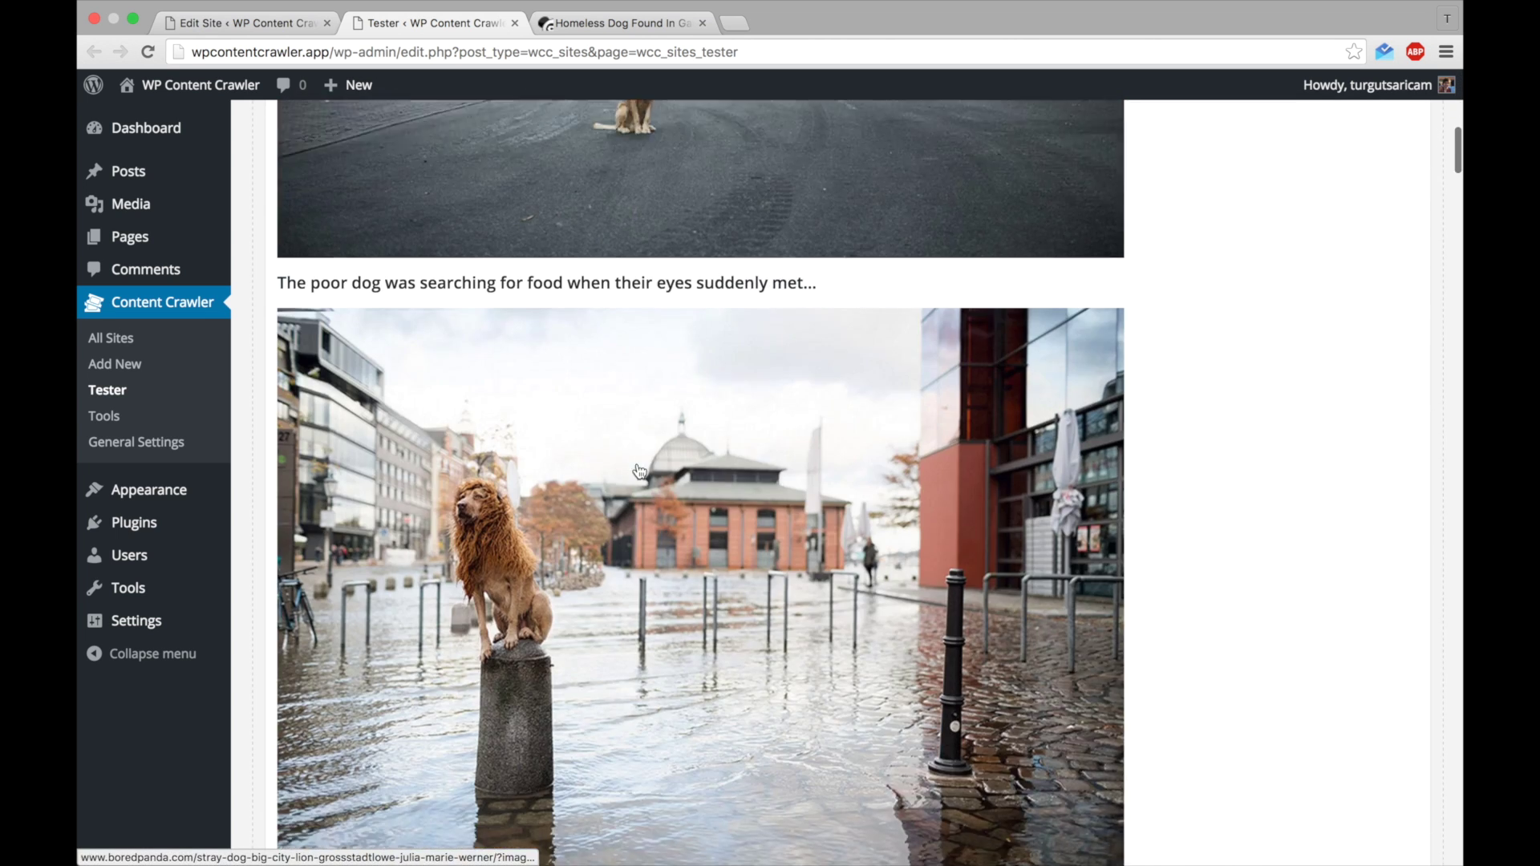
pyautogui.scroll(-1, 640, 471)
pyautogui.scroll(-5, 639, 470)
pyautogui.scroll(-2, 639, 471)
pyautogui.scroll(-10, 640, 471)
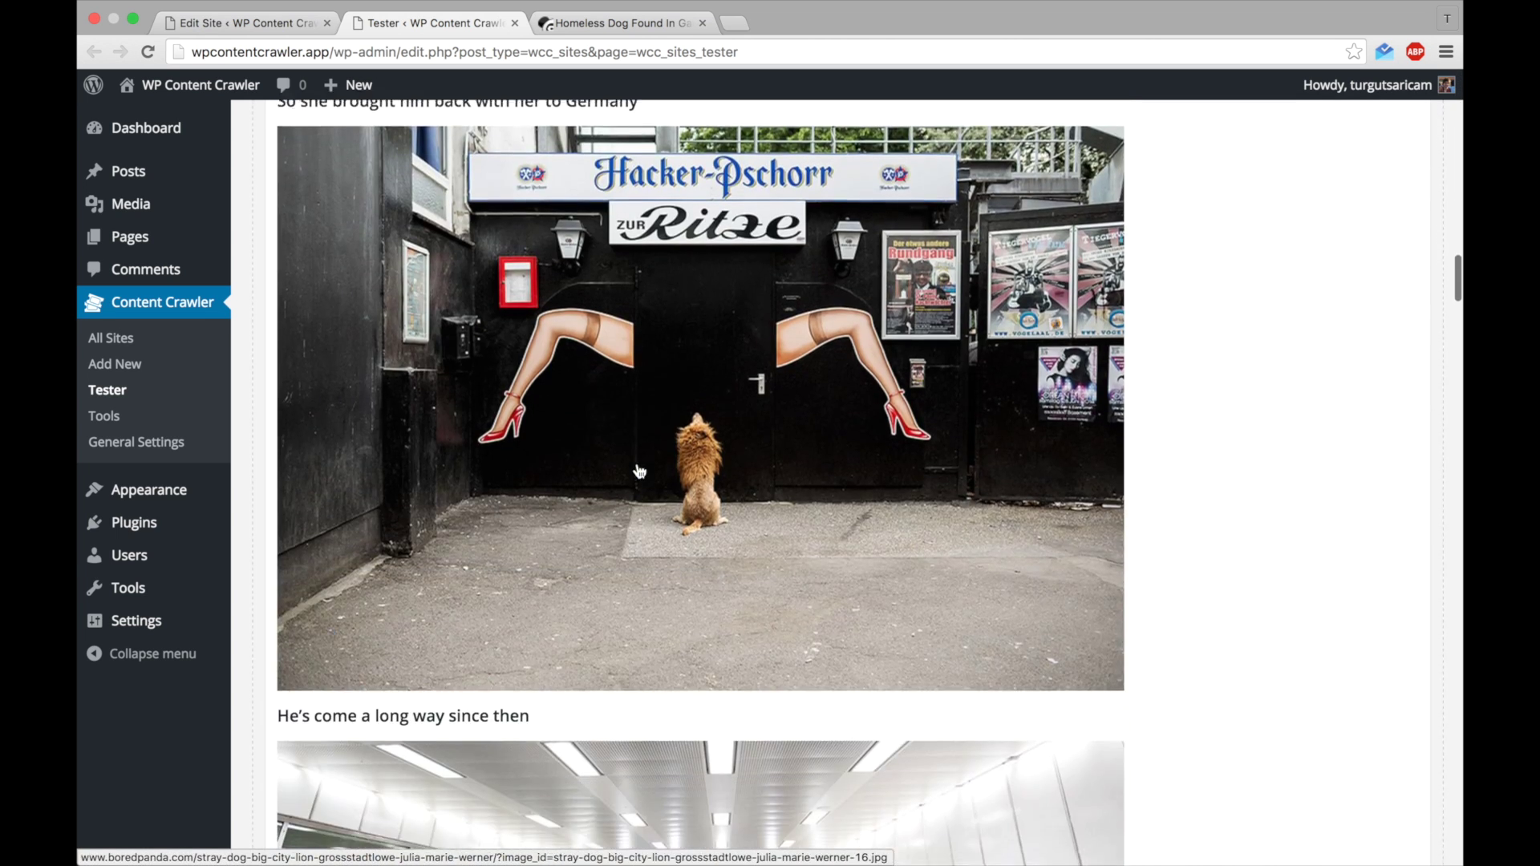
pyautogui.scroll(-3, 639, 471)
pyautogui.scroll(-10, 639, 471)
pyautogui.scroll(-4, 639, 471)
pyautogui.scroll(-10, 639, 471)
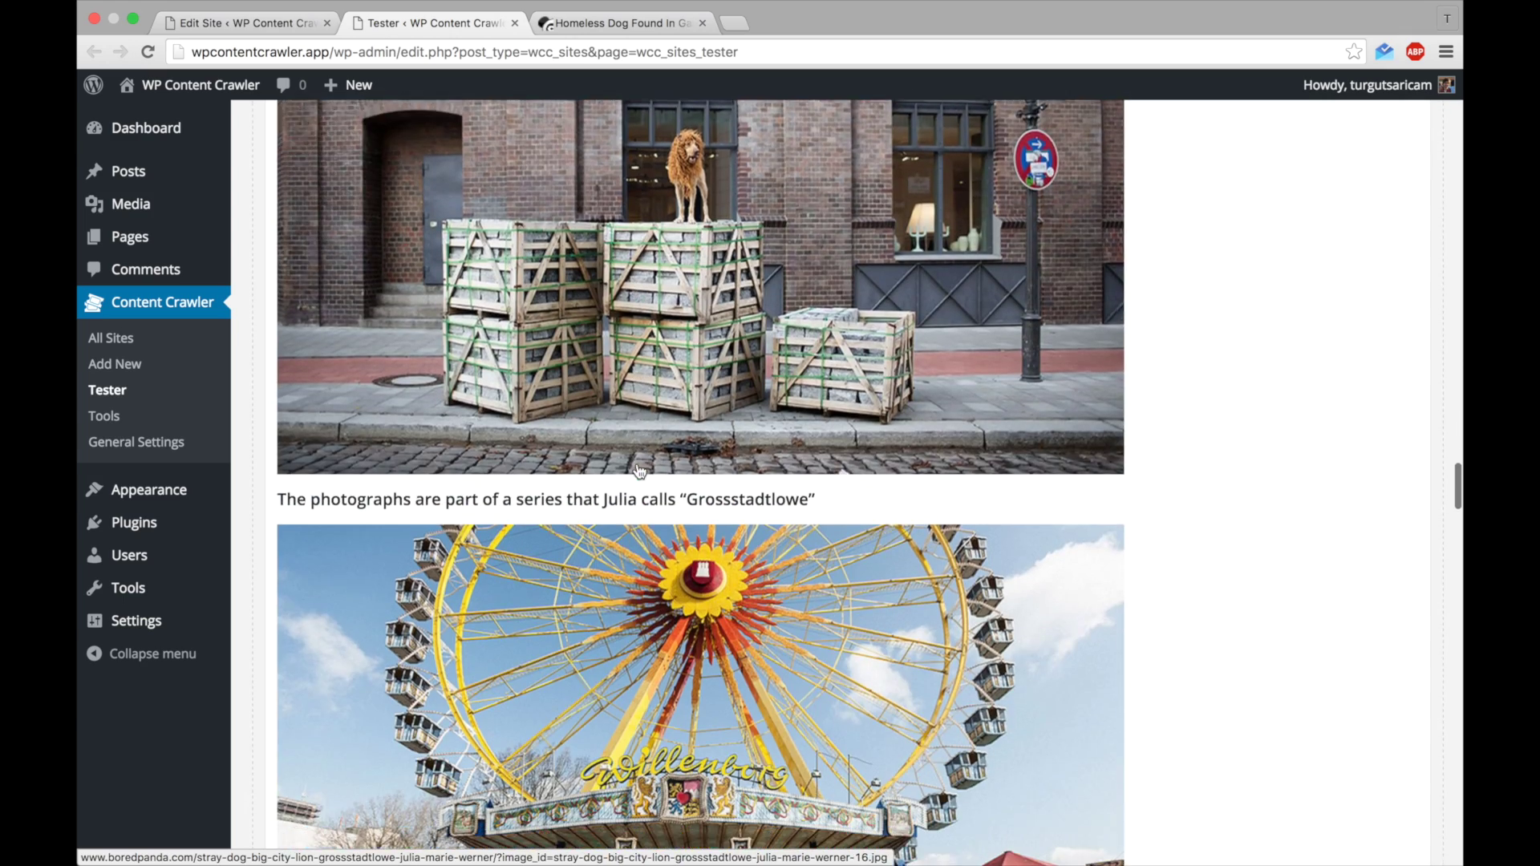
pyautogui.scroll(-2, 639, 471)
pyautogui.scroll(-8, 639, 470)
pyautogui.scroll(-5, 640, 470)
pyautogui.scroll(-4, 639, 471)
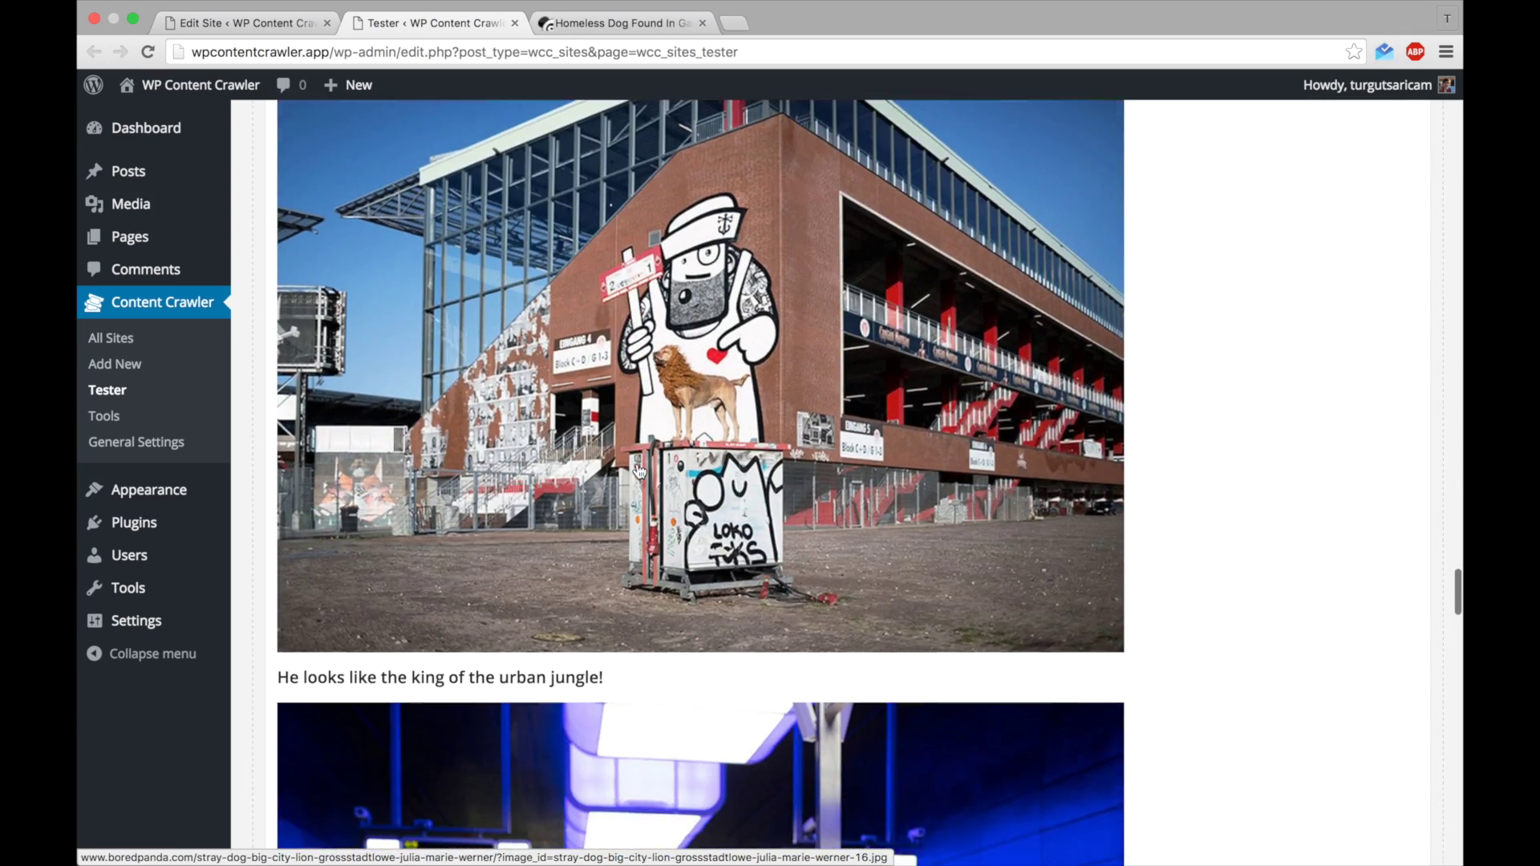
pyautogui.scroll(-6, 639, 471)
pyautogui.scroll(-3, 639, 470)
pyautogui.scroll(-4, 639, 470)
pyautogui.scroll(-10, 639, 470)
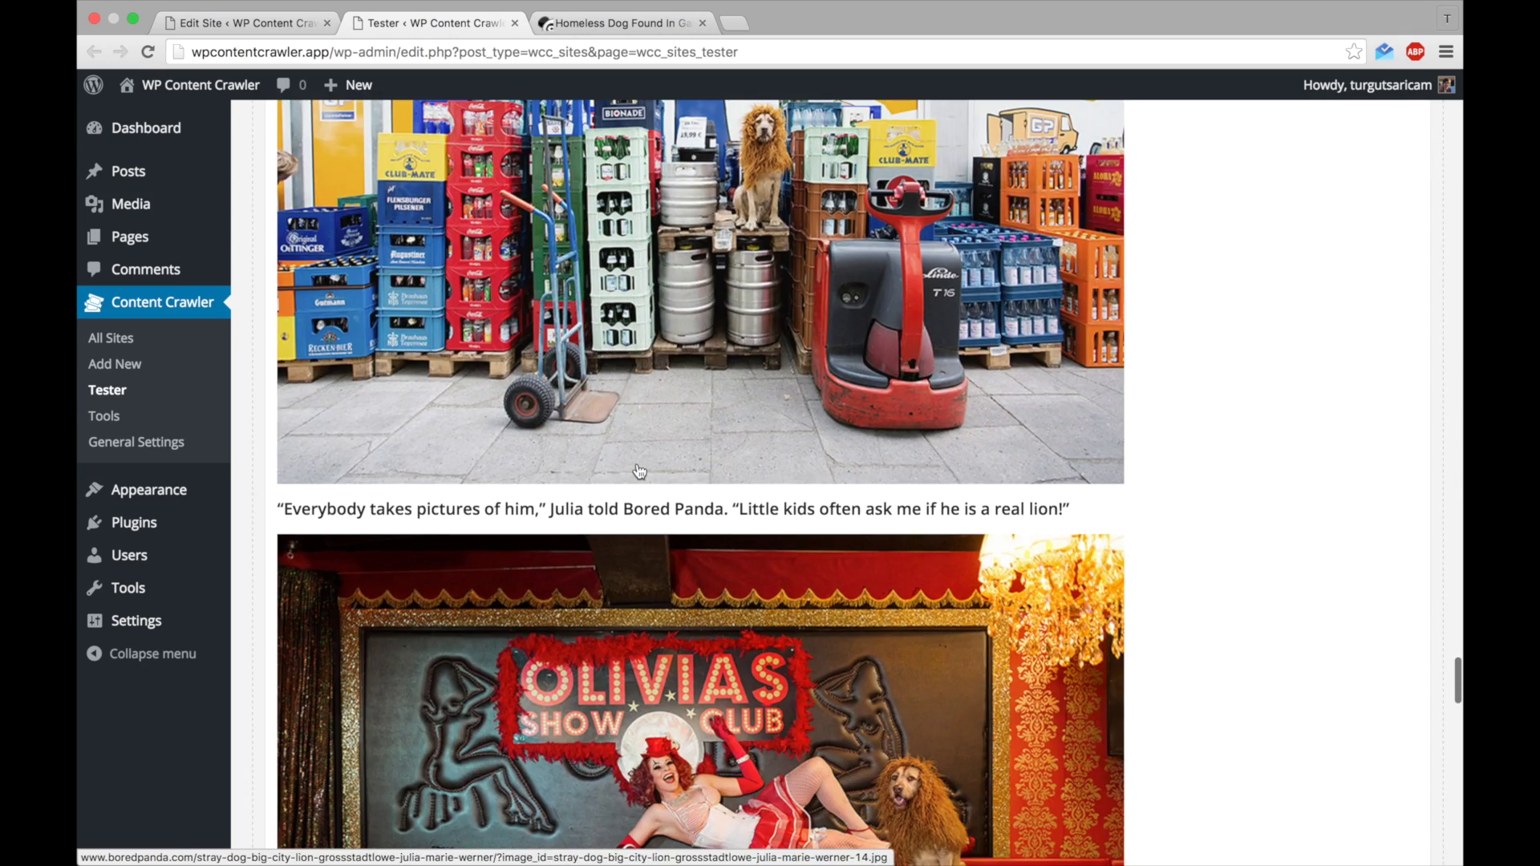
pyautogui.scroll(-4, 639, 470)
pyautogui.scroll(-5, 639, 471)
pyautogui.scroll(-10, 640, 471)
pyautogui.scroll(-5, 639, 471)
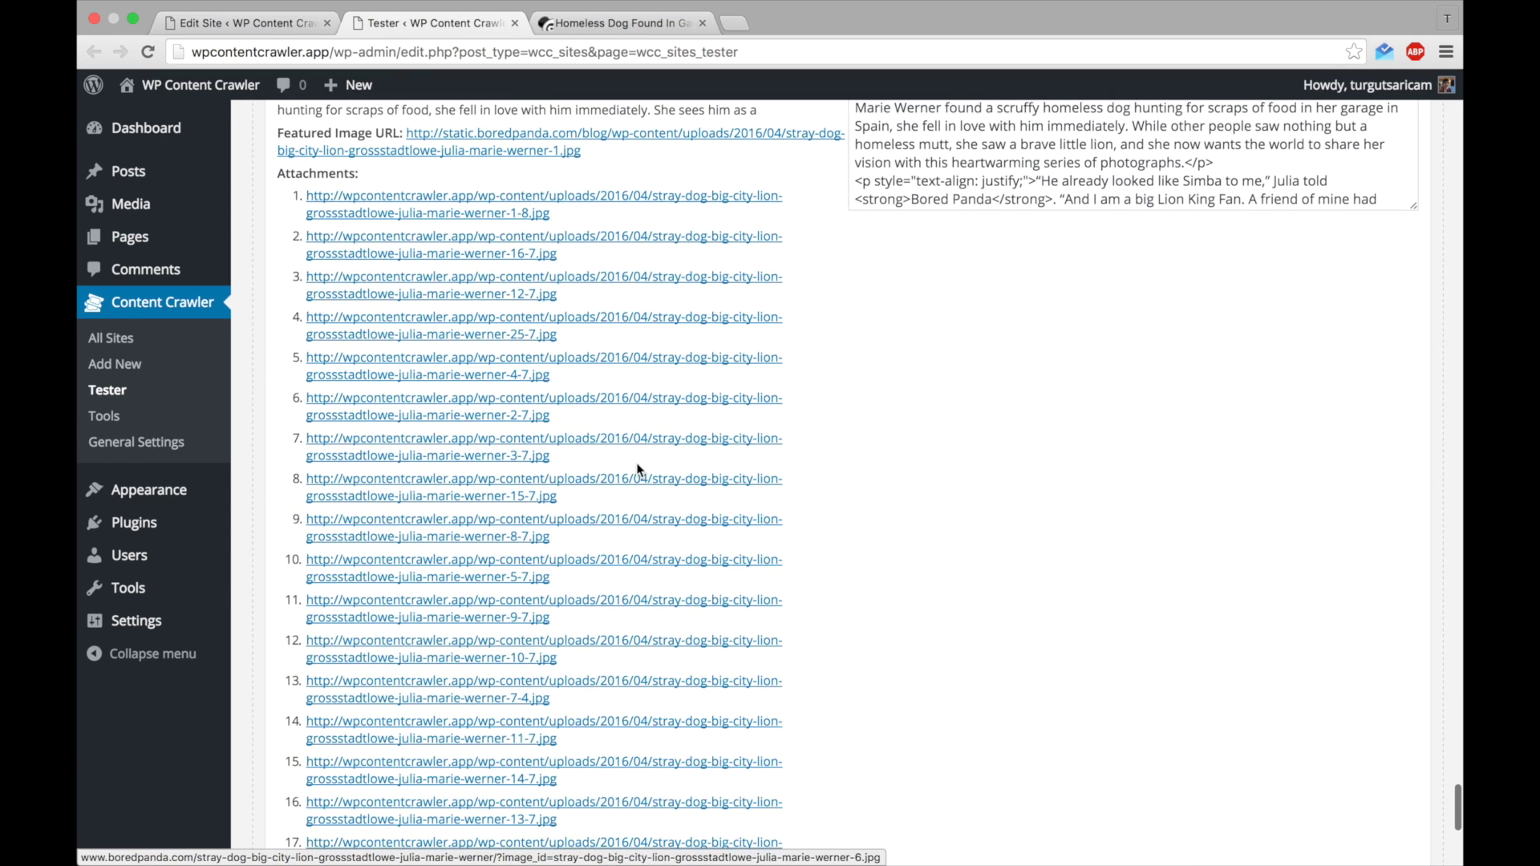
pyautogui.scroll(2, 639, 471)
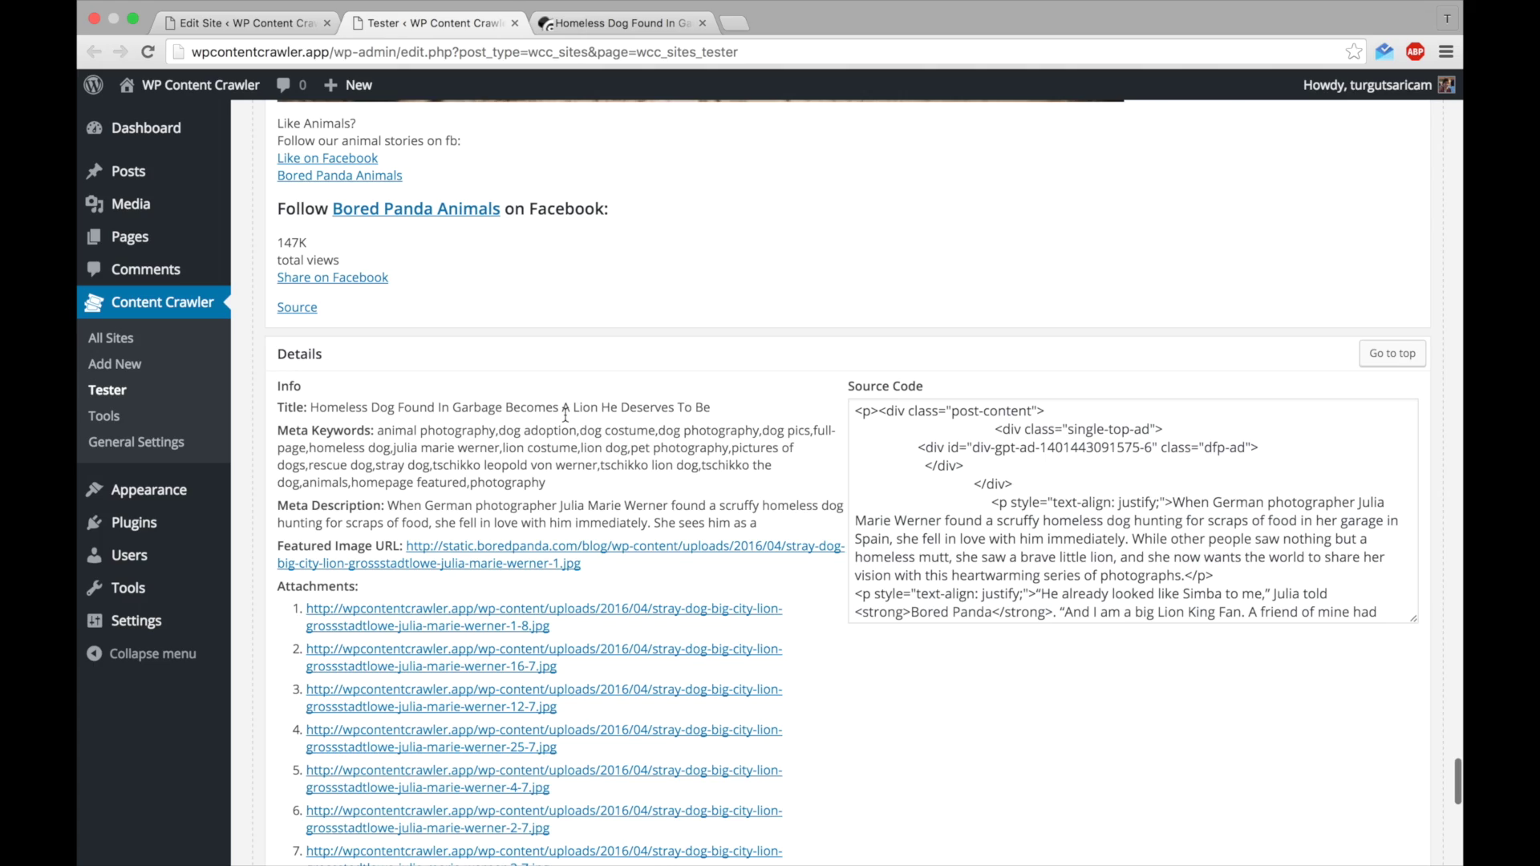
pyautogui.scroll(10, 493, 157)
pyautogui.scroll(15, 493, 156)
pyautogui.scroll(15, 493, 156)
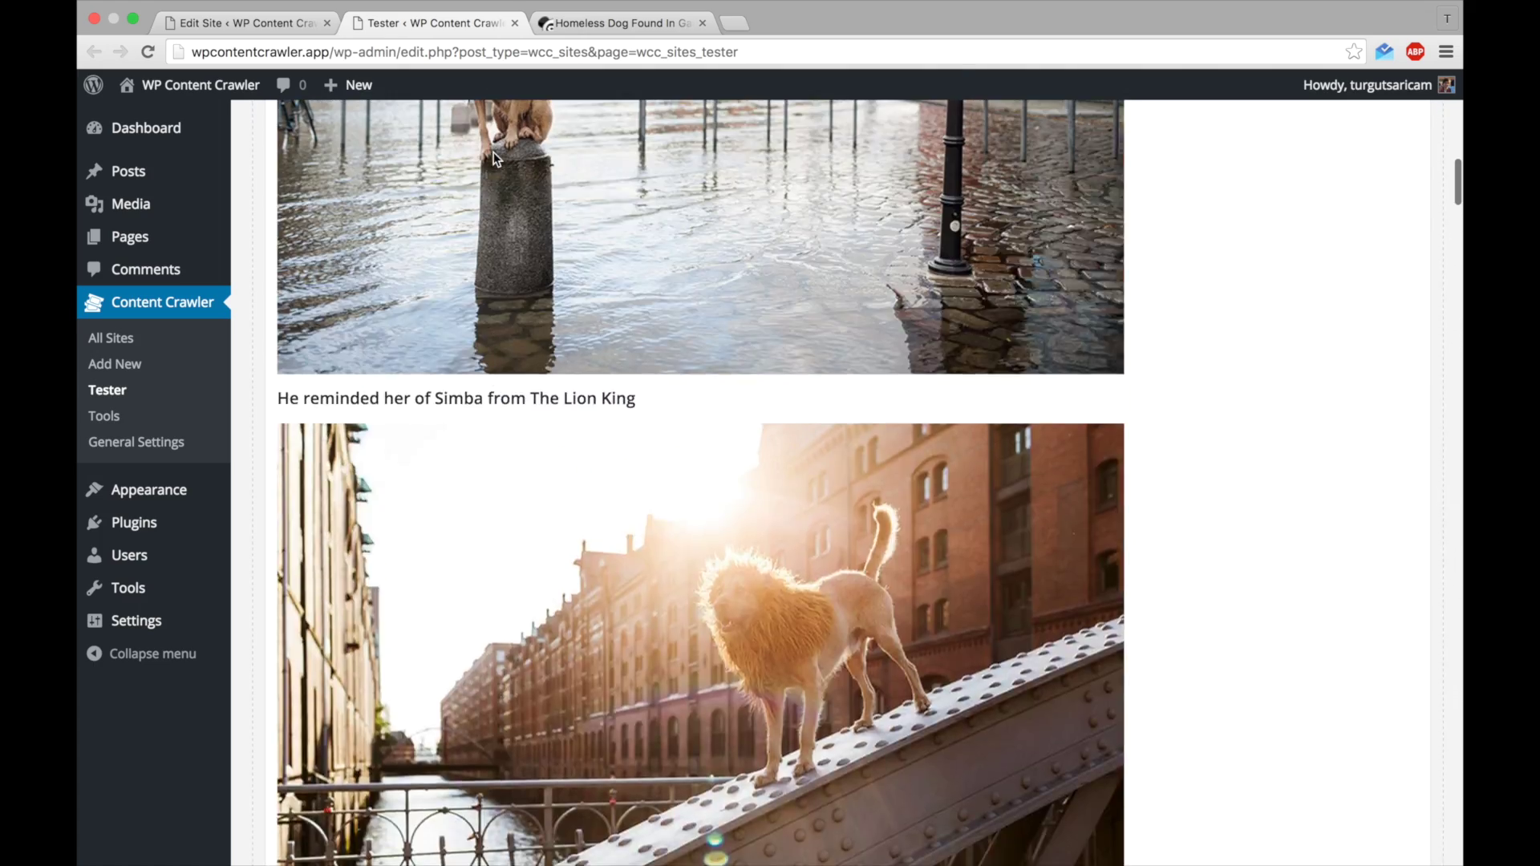
pyautogui.scroll(10, 493, 157)
pyautogui.scroll(15, 493, 157)
pyautogui.scroll(1, 493, 156)
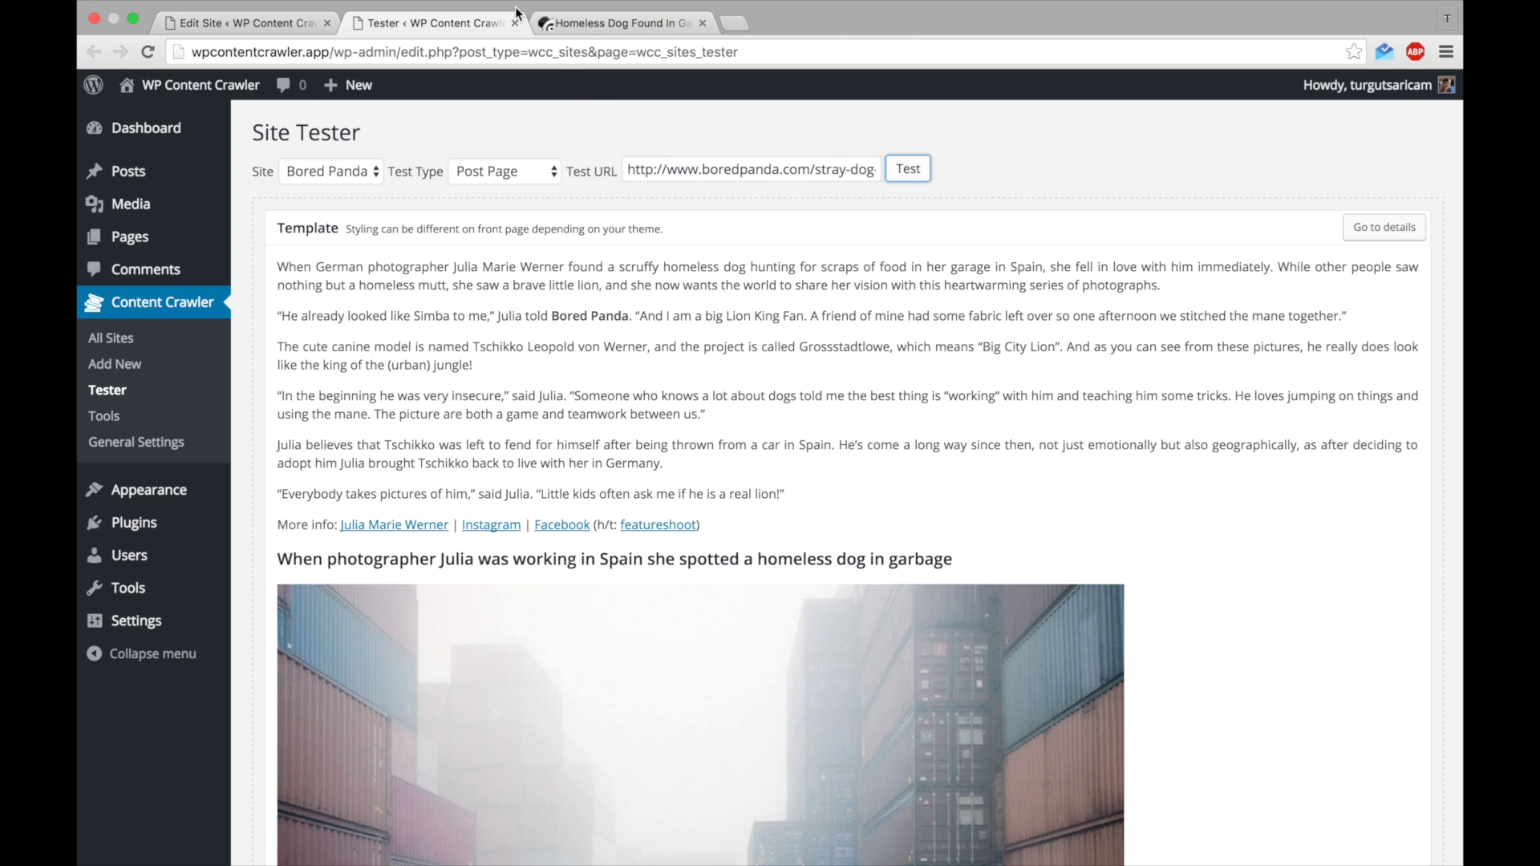
pyautogui.click(104, 416)
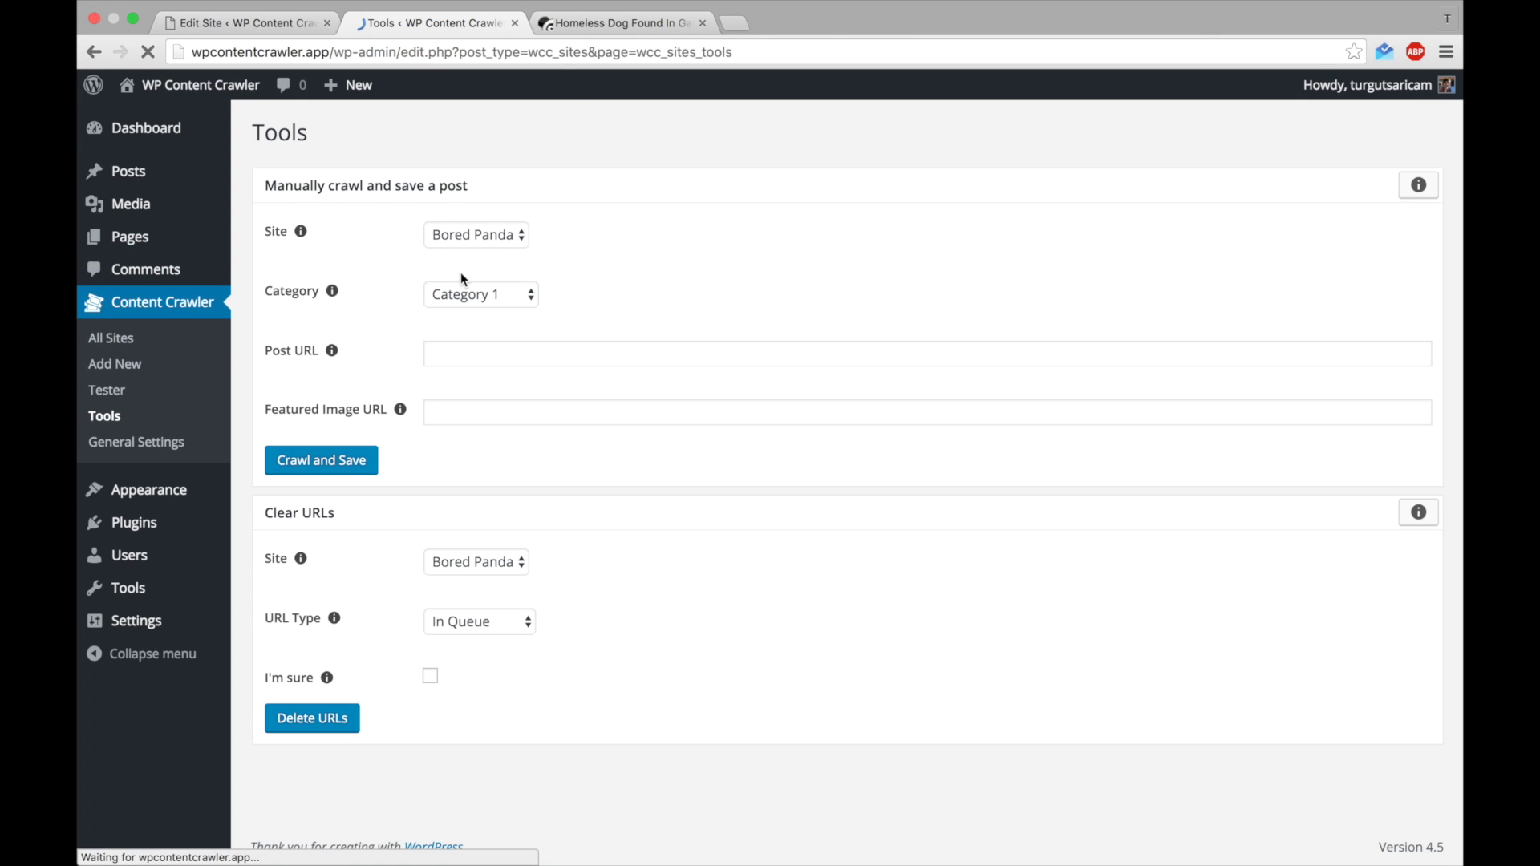
# Step: Crawl the pasted Homeless Dog article URL into Category 1 2 and view the saved post
pyautogui.click(484, 297)
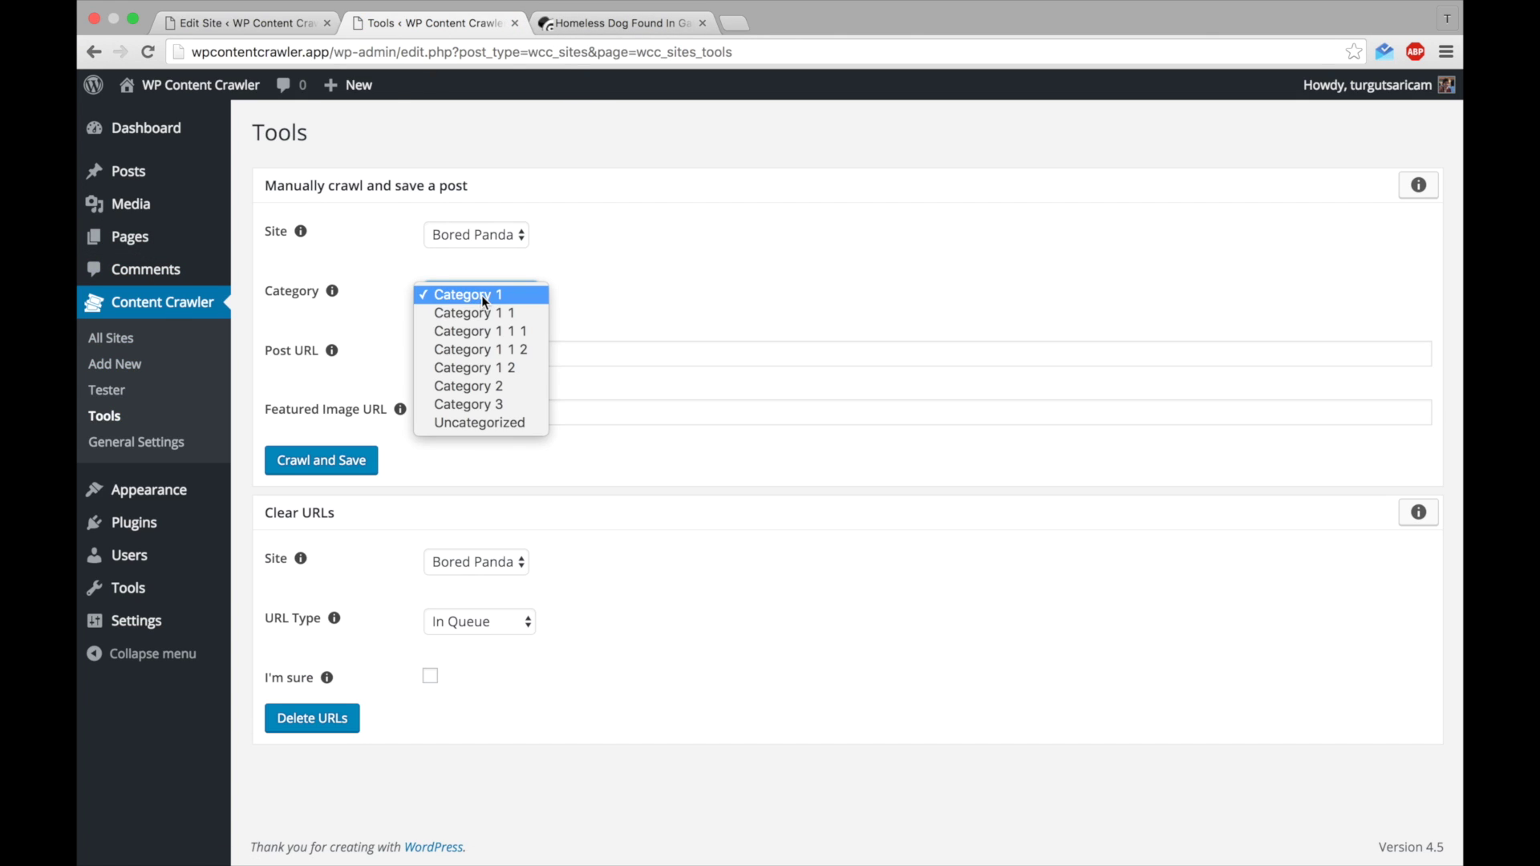
pyautogui.click(490, 364)
pyautogui.rightClick(492, 353)
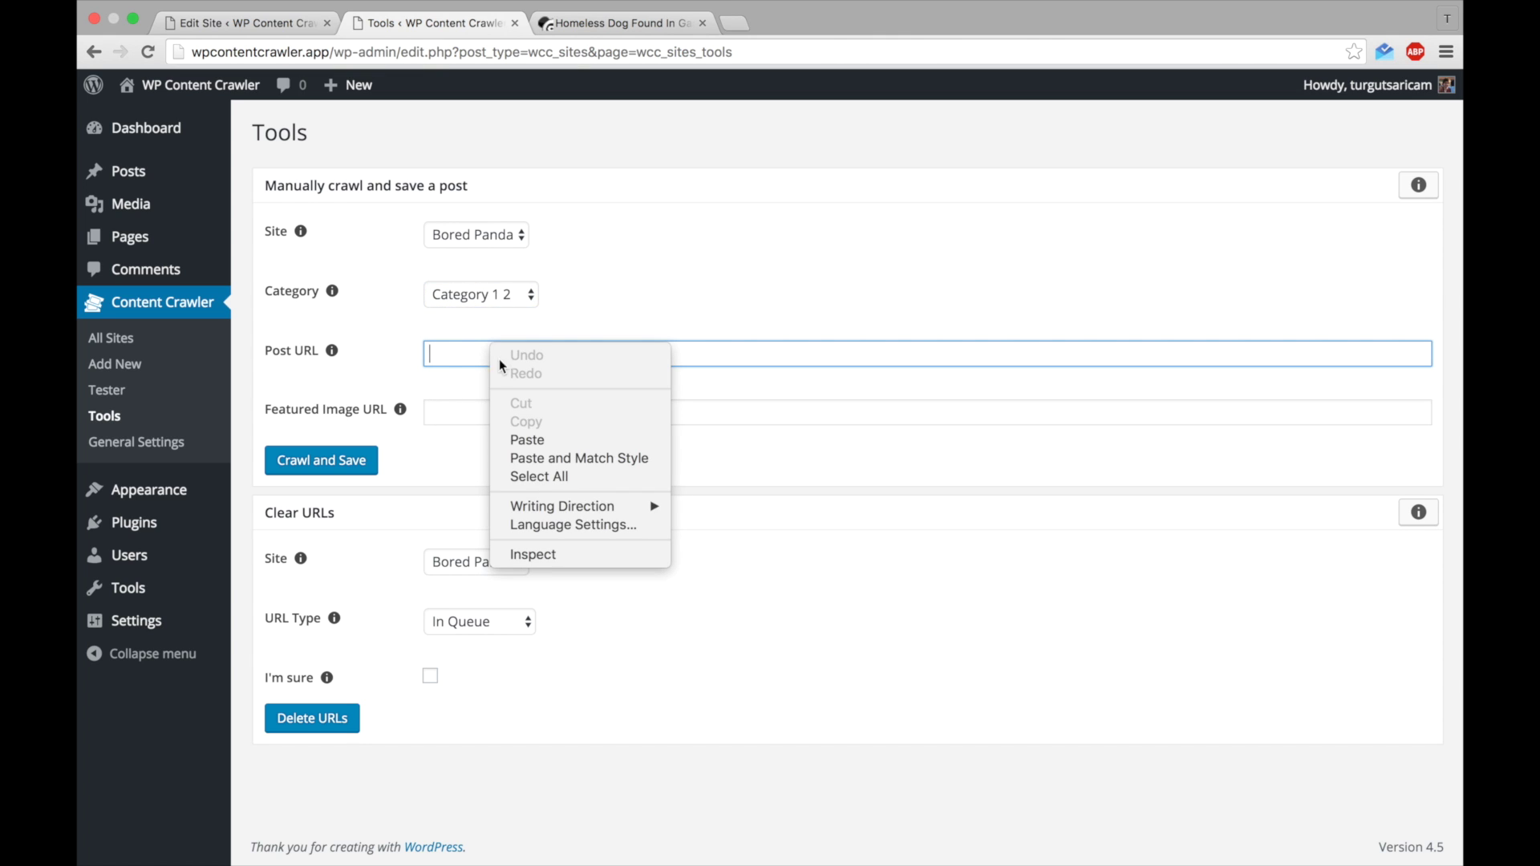
pyautogui.click(528, 440)
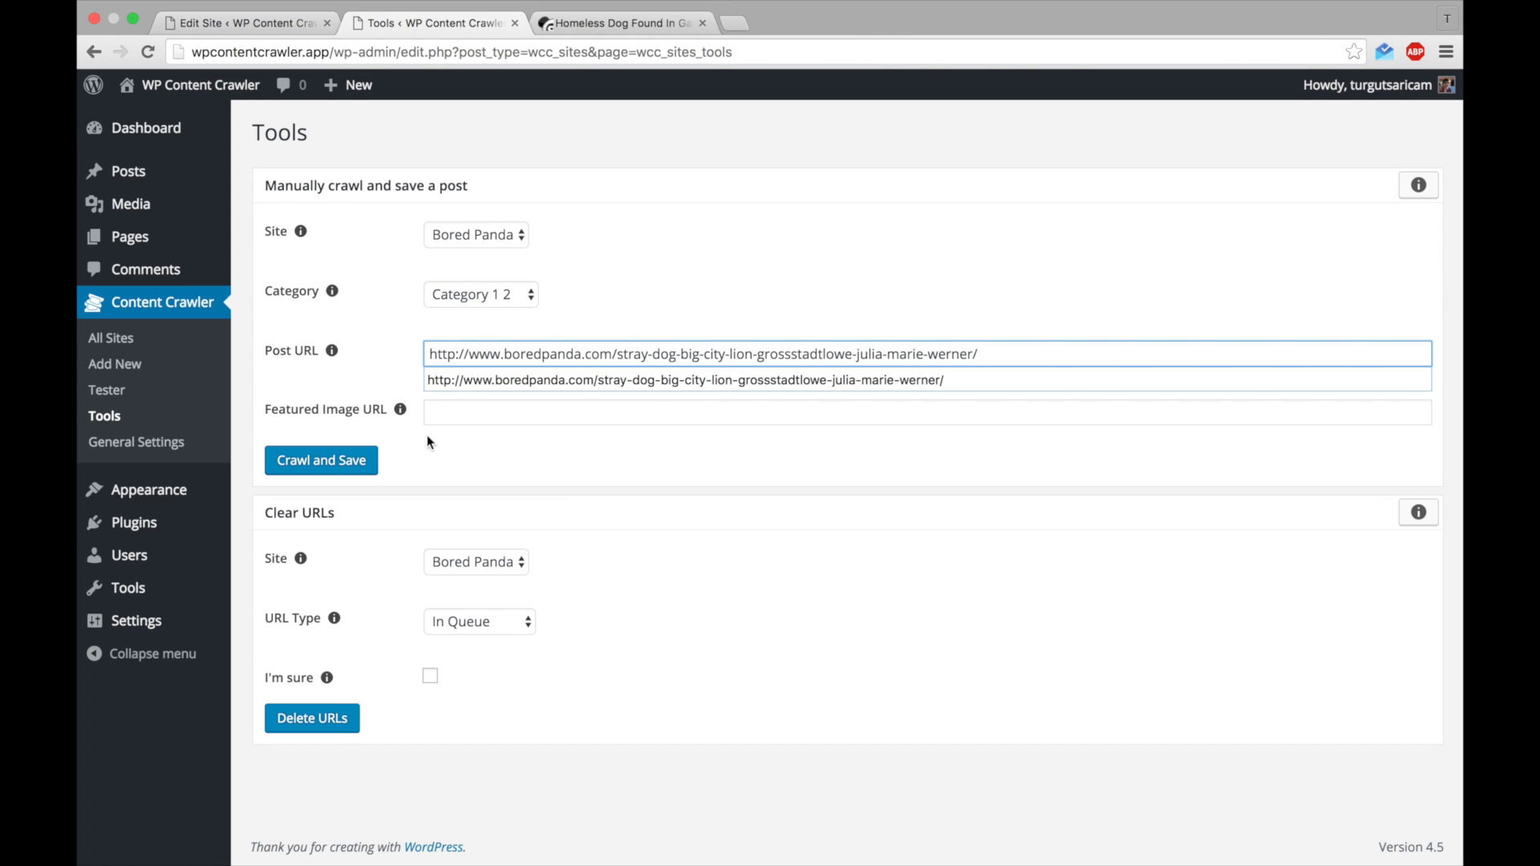
pyautogui.click(321, 469)
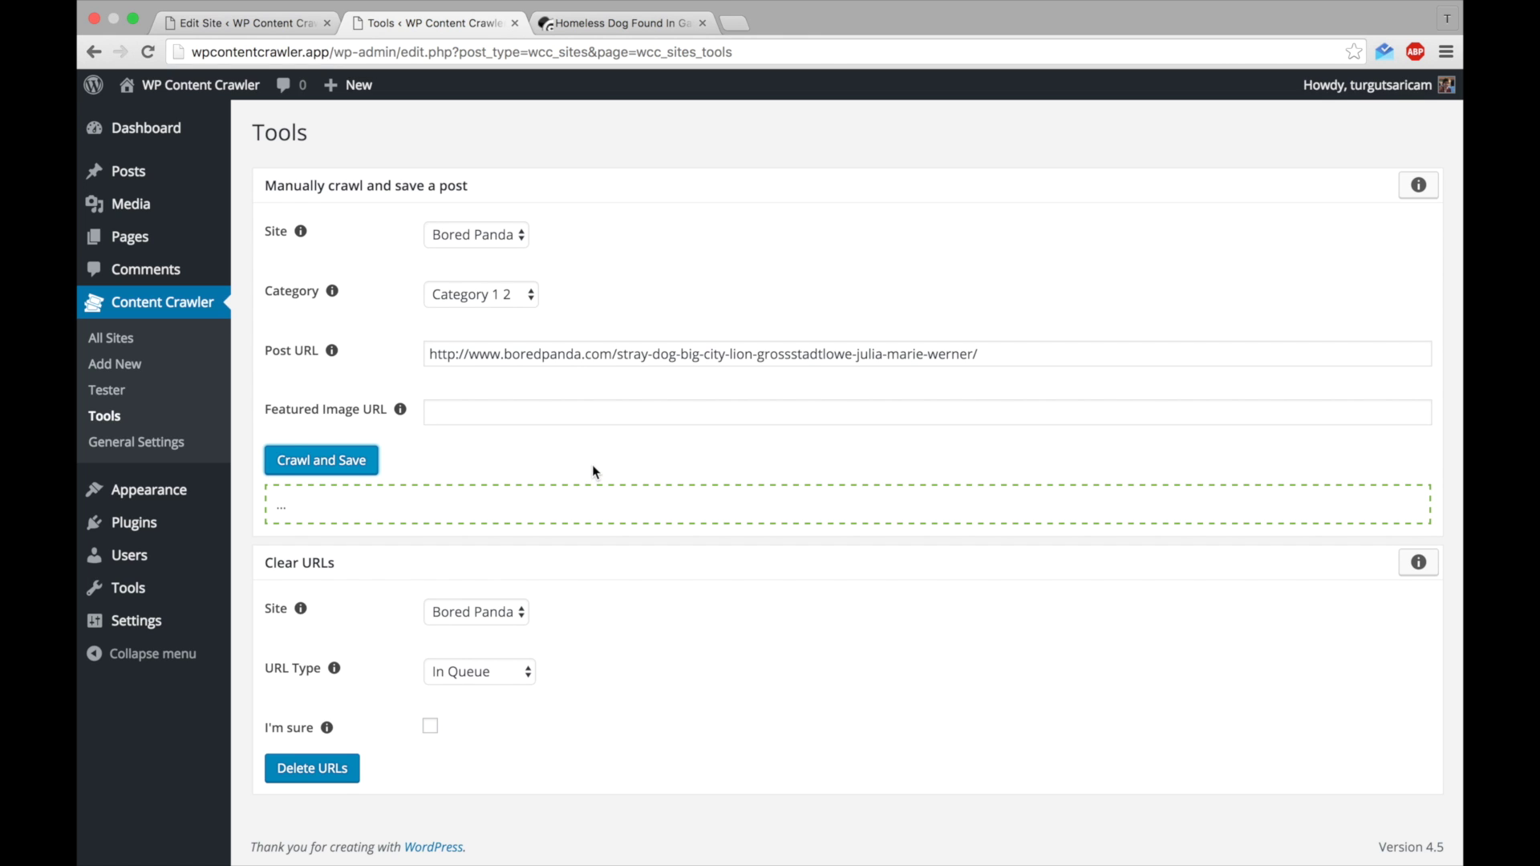
pyautogui.click(640, 553)
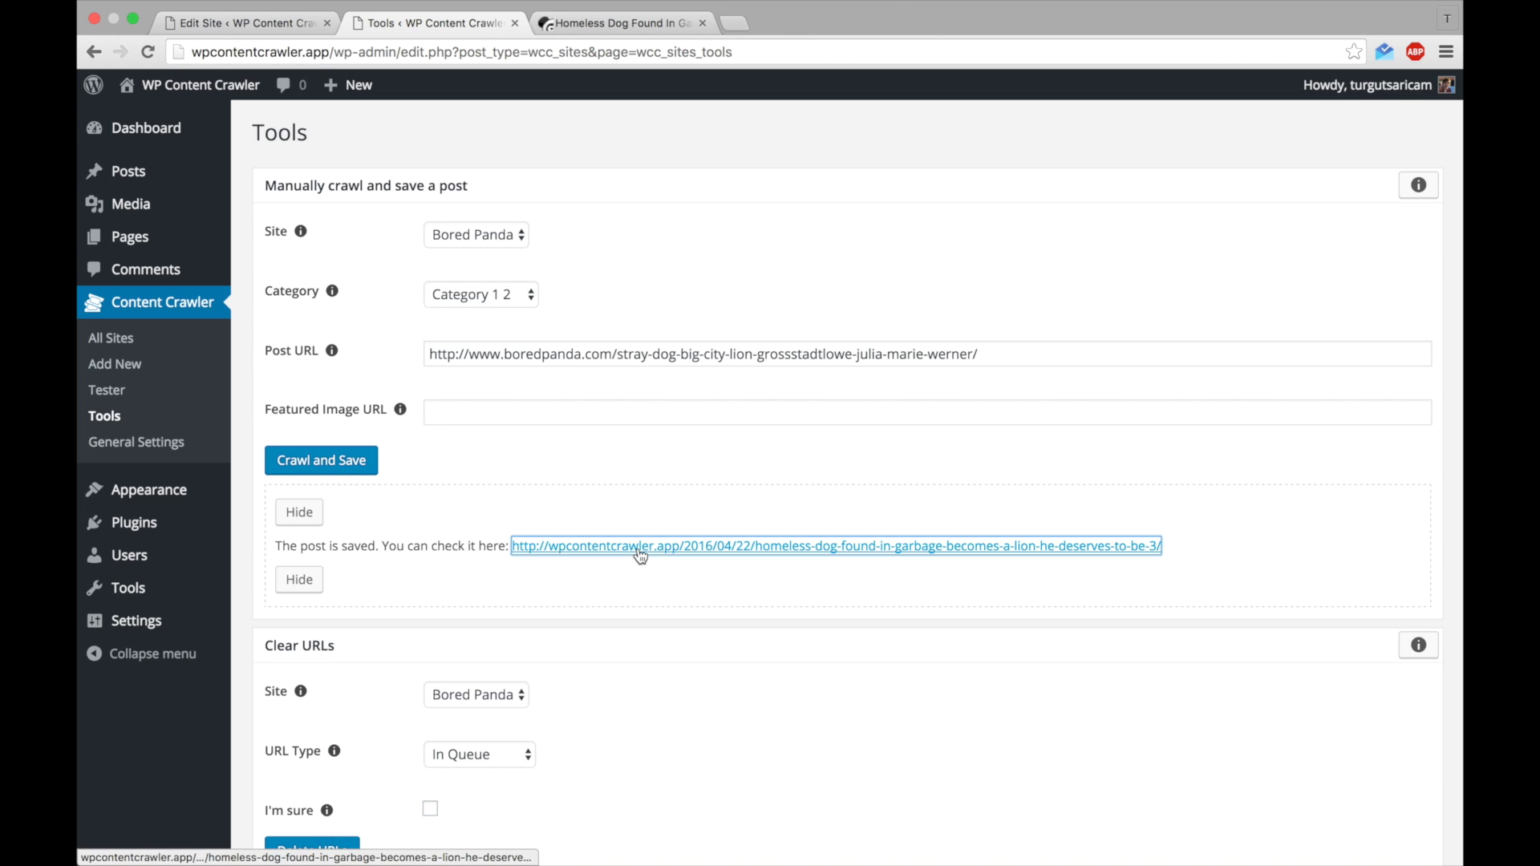
pyautogui.click(591, 33)
# Step: Scroll through the saved Homeless Dog post, then close its tab
pyautogui.scroll(-2, 508, 434)
pyautogui.scroll(-10, 508, 434)
pyautogui.scroll(-5, 507, 435)
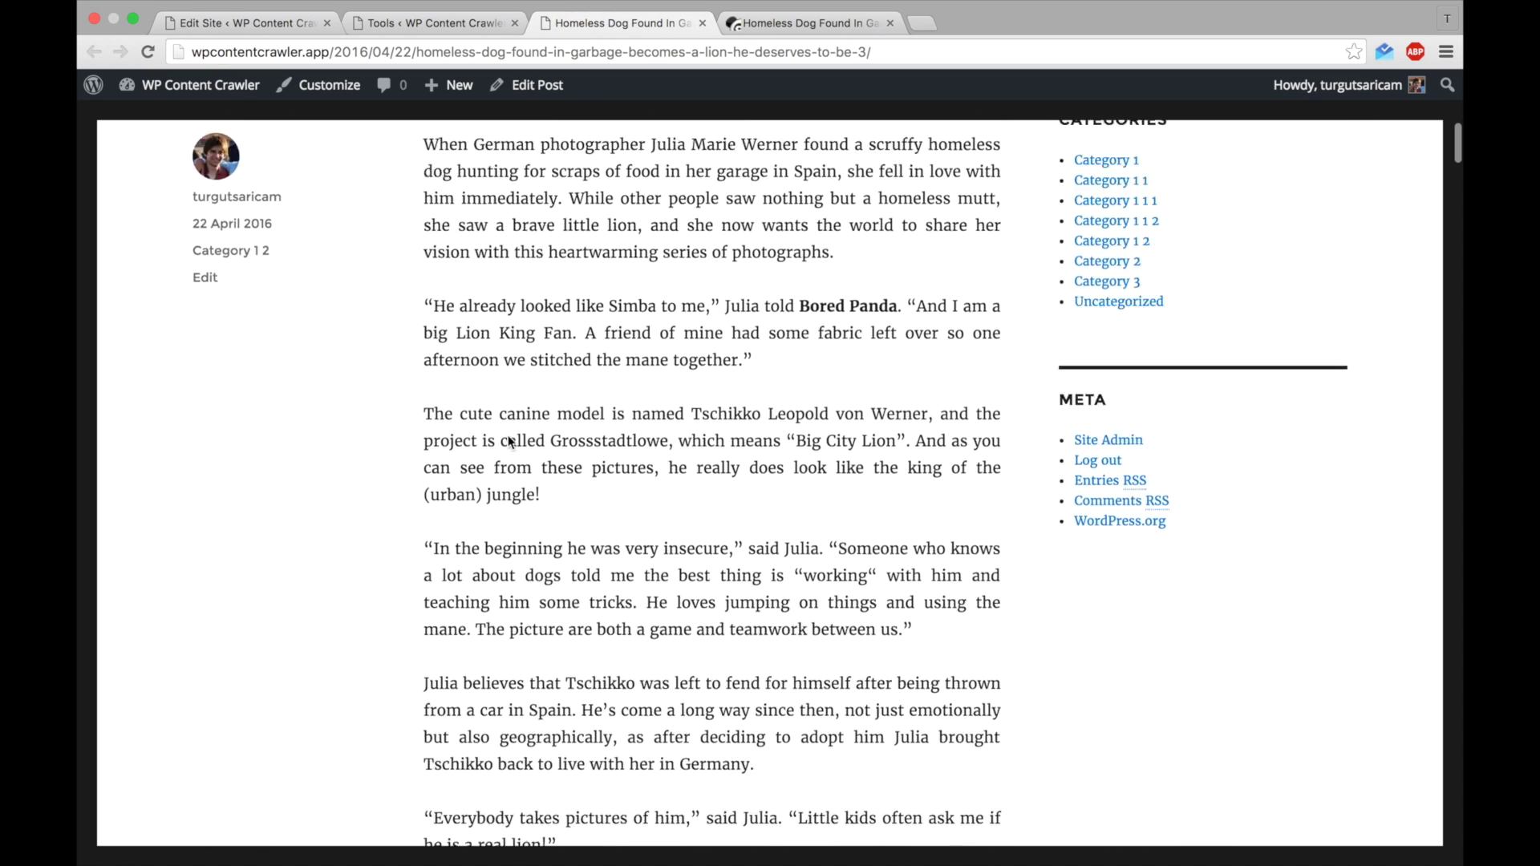
pyautogui.scroll(-5, 509, 441)
pyautogui.scroll(-5, 509, 441)
pyautogui.scroll(-4, 509, 441)
pyautogui.scroll(-6, 509, 441)
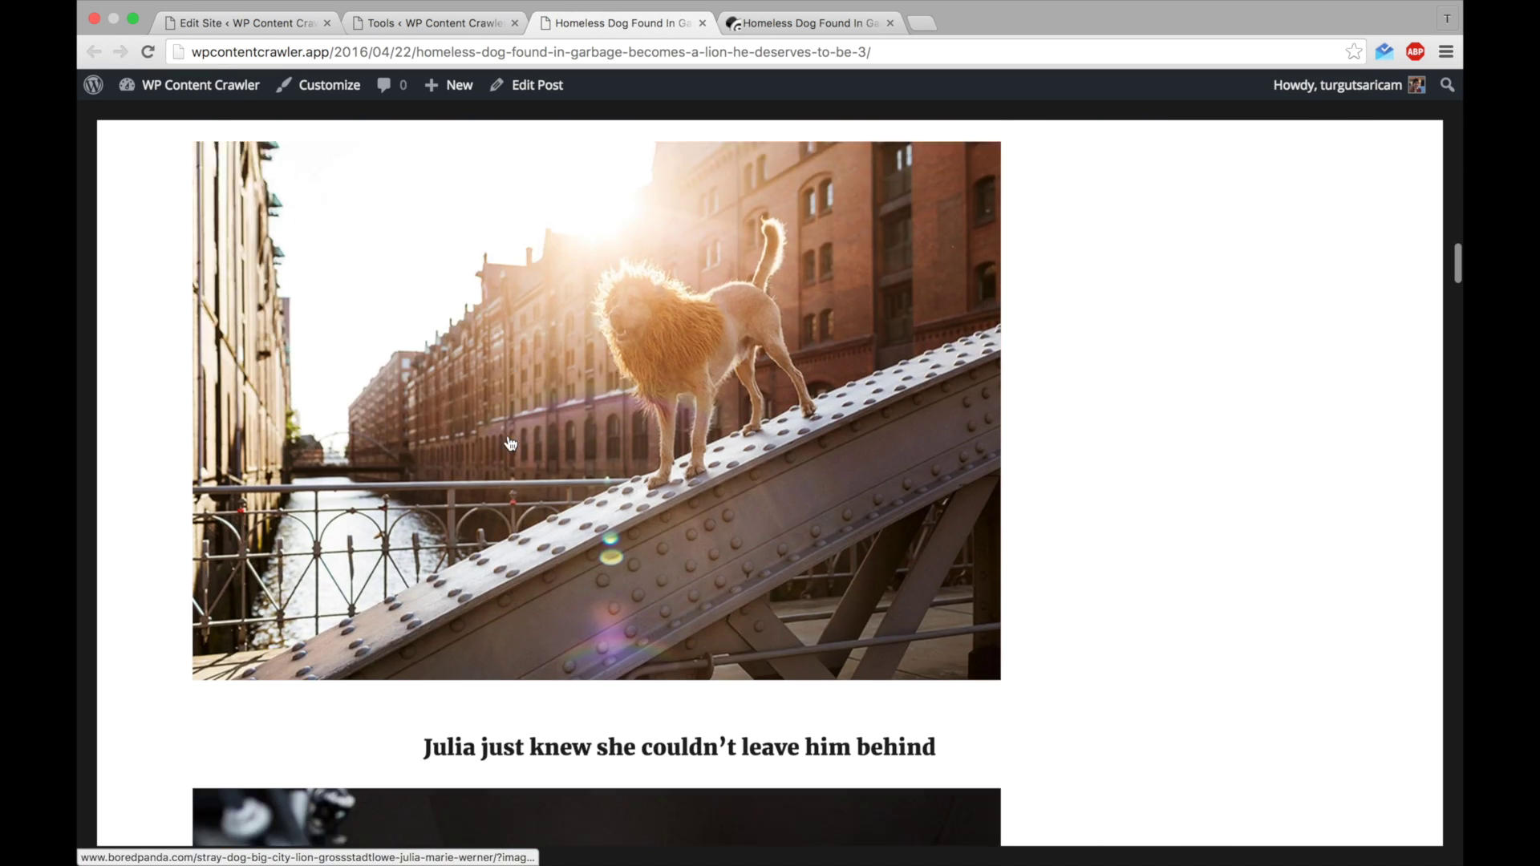
pyautogui.scroll(-5, 509, 443)
pyautogui.scroll(-15, 509, 442)
pyautogui.scroll(1, 509, 443)
pyautogui.scroll(20, 509, 443)
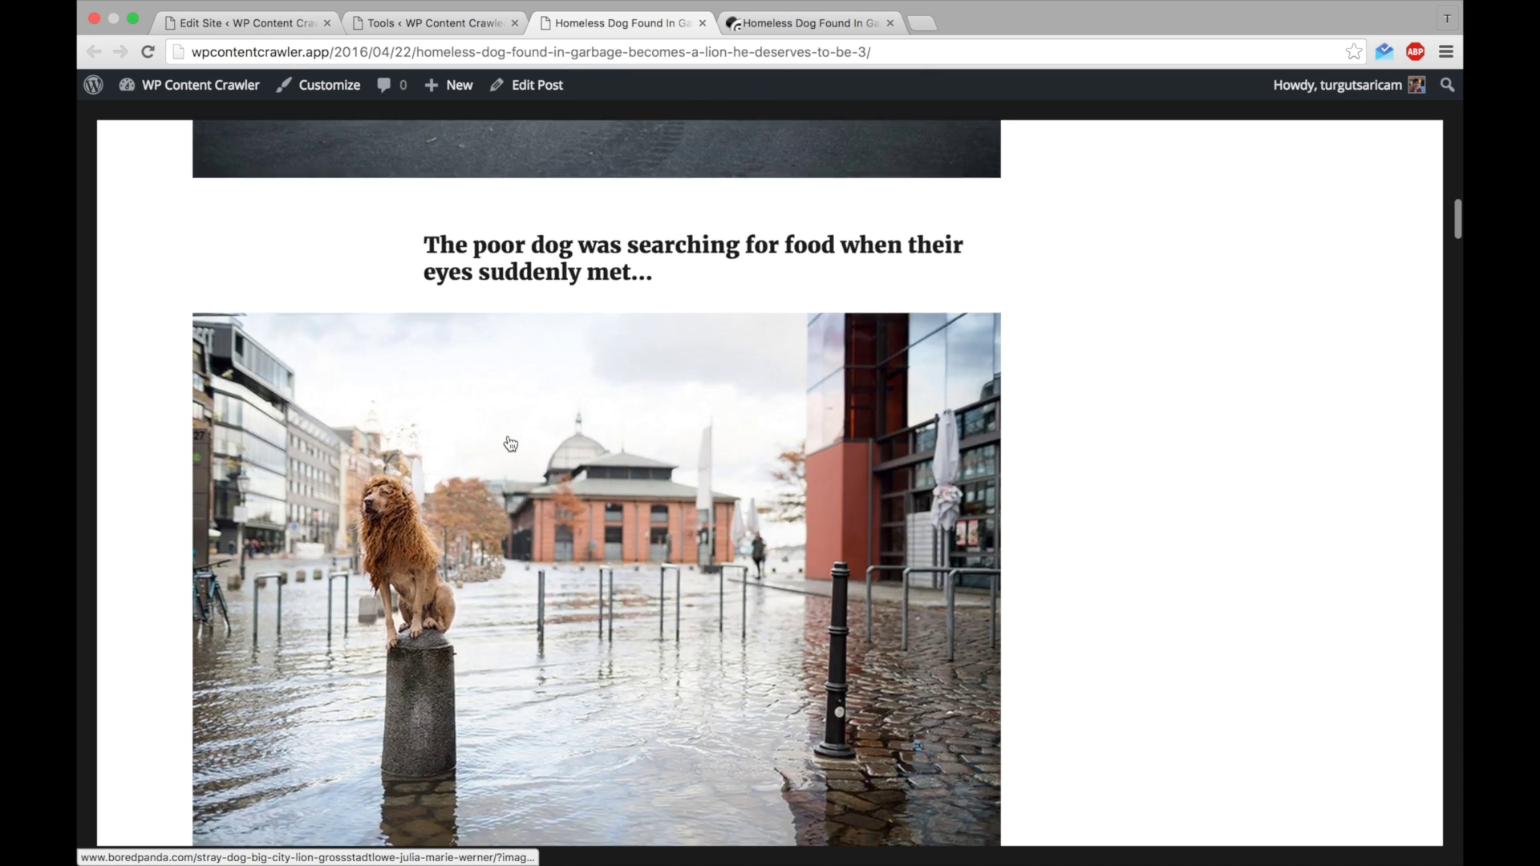
pyautogui.scroll(10, 510, 443)
pyautogui.scroll(3, 510, 443)
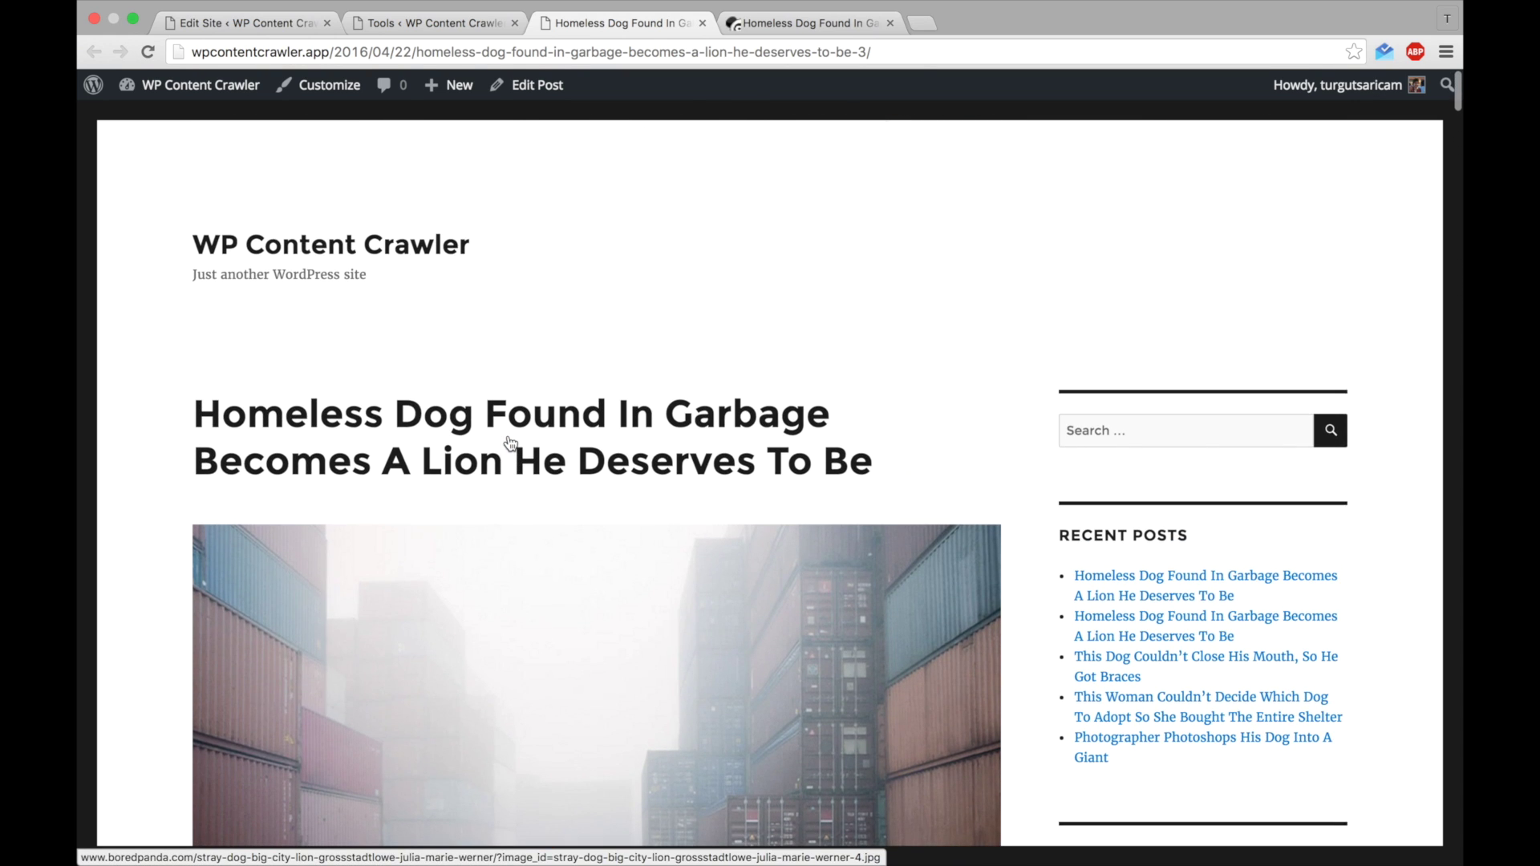
pyautogui.click(702, 23)
pyautogui.click(181, 442)
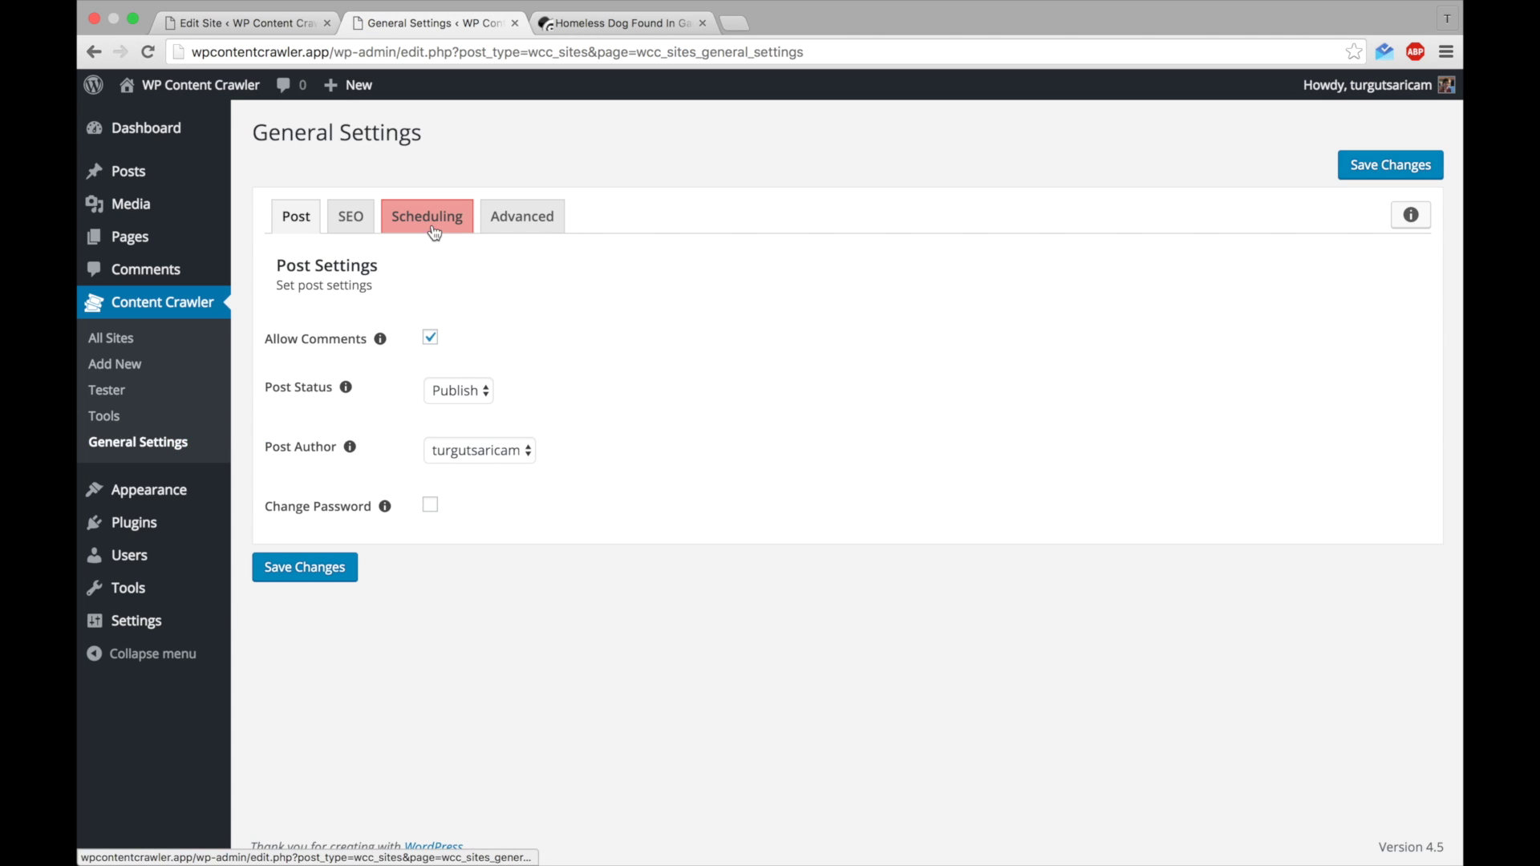
# Step: Activate scheduling with an 'Every 2 minutes' post crawl interval and save the changes
pyautogui.click(434, 234)
pyautogui.click(369, 342)
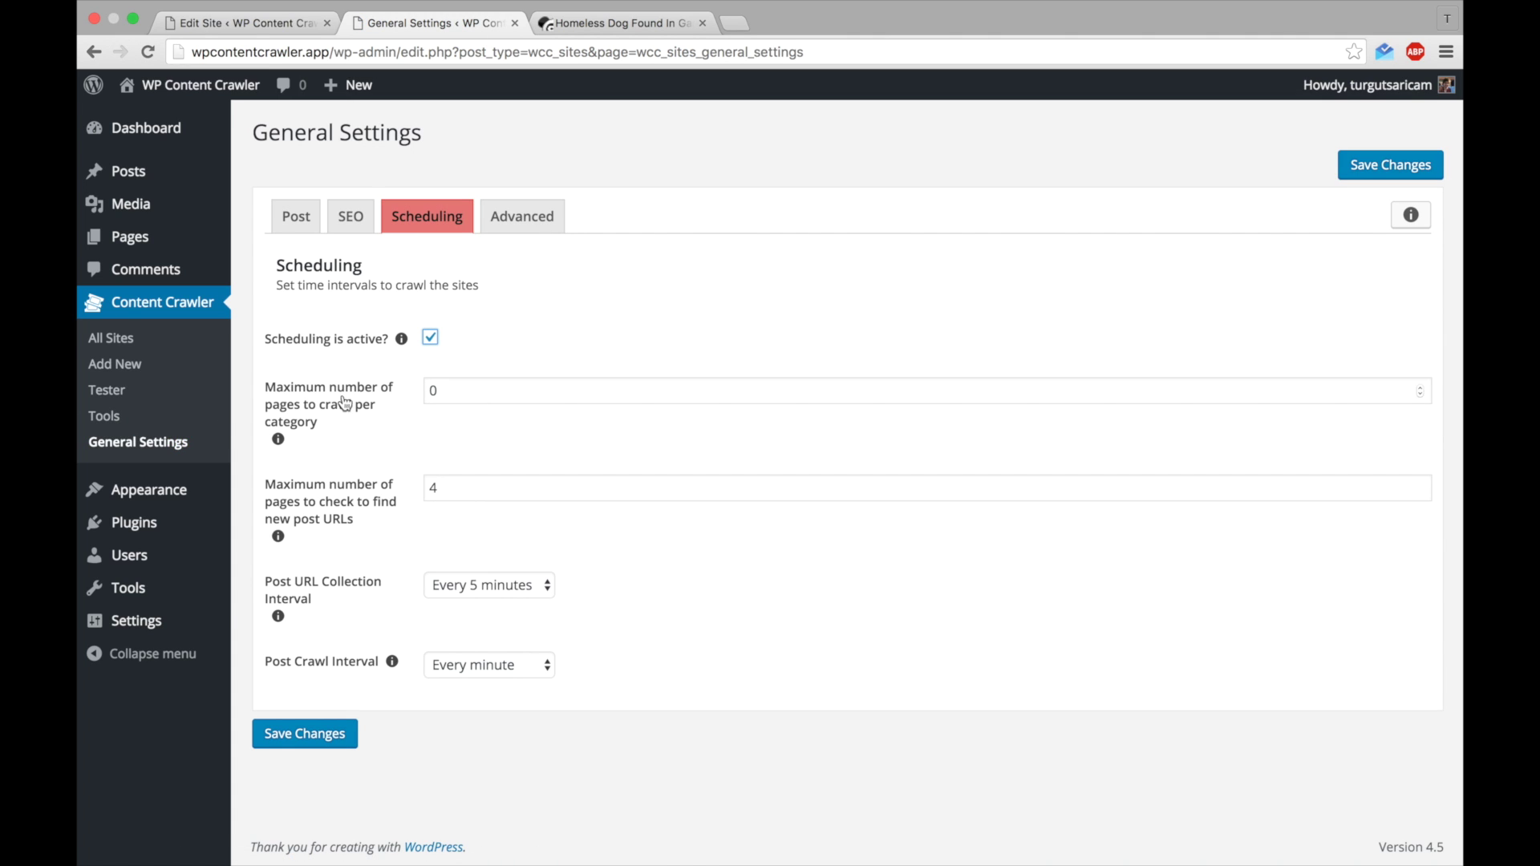
pyautogui.click(493, 664)
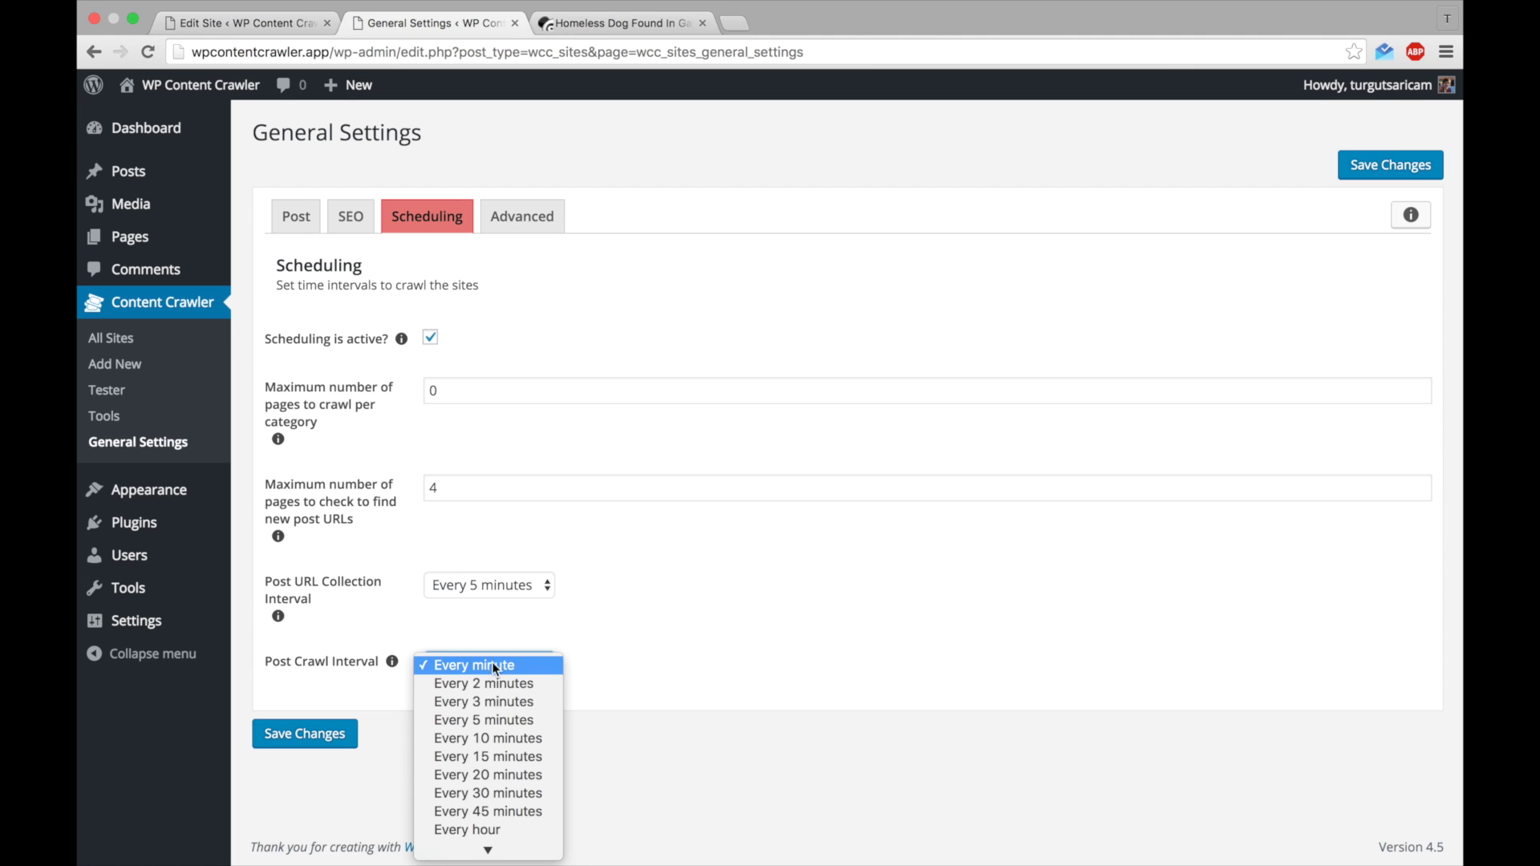
pyautogui.click(491, 684)
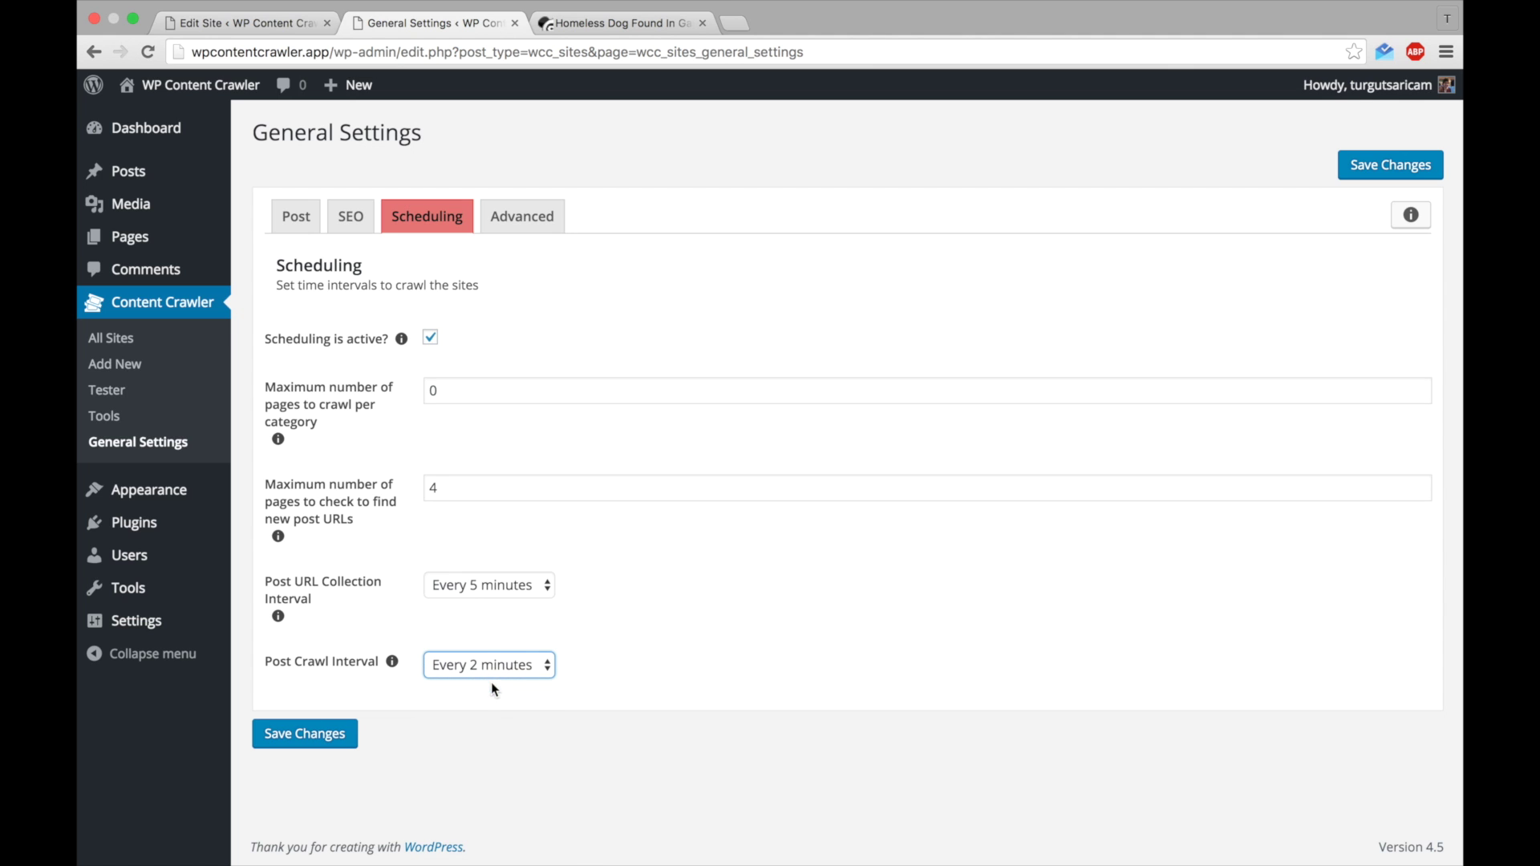
pyautogui.click(325, 739)
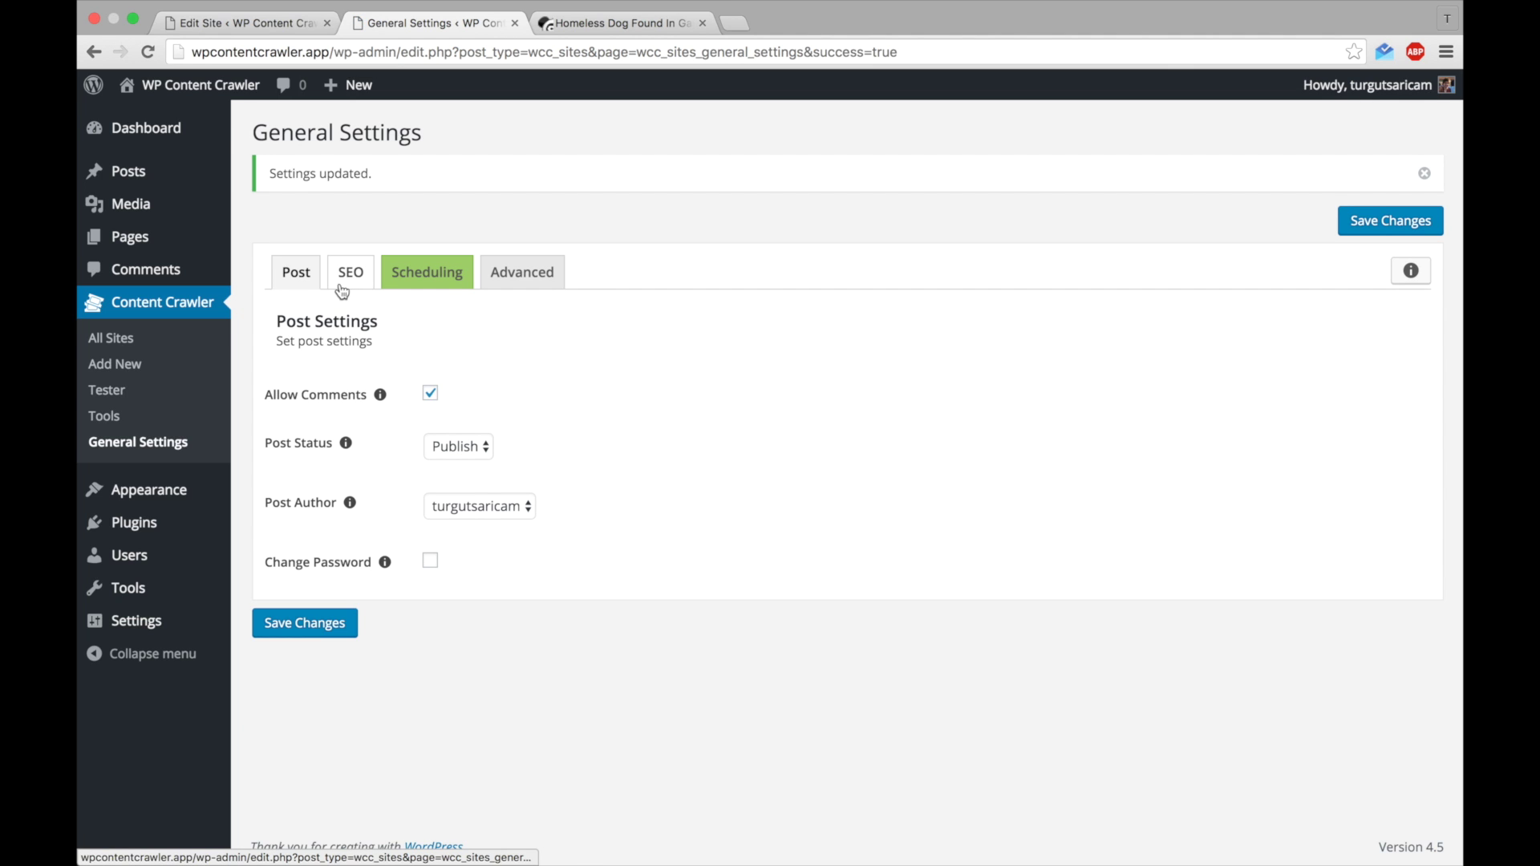
pyautogui.click(196, 344)
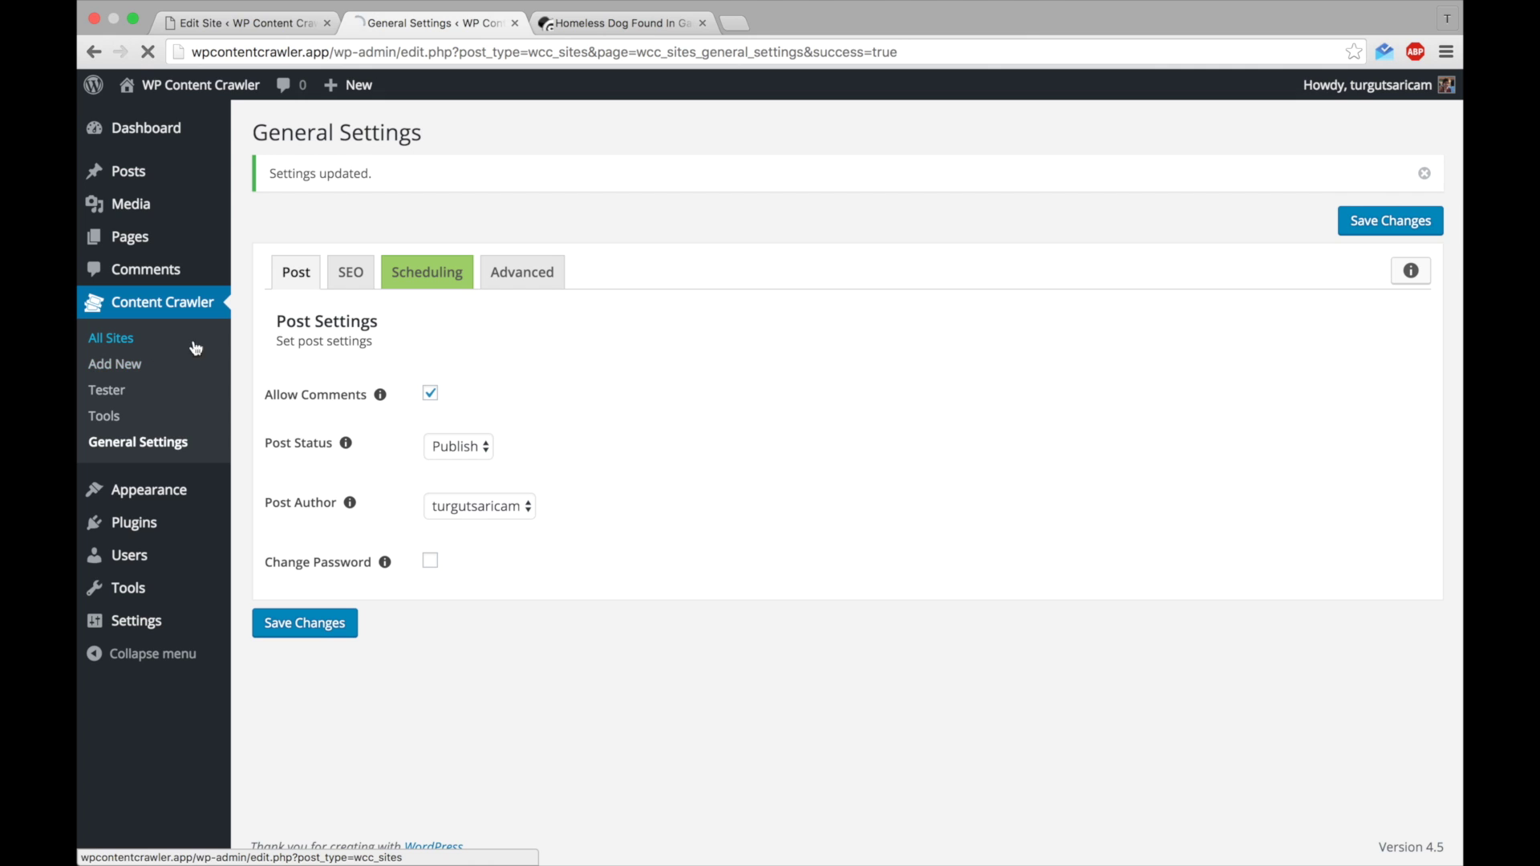
pyautogui.moveTo(577, 284)
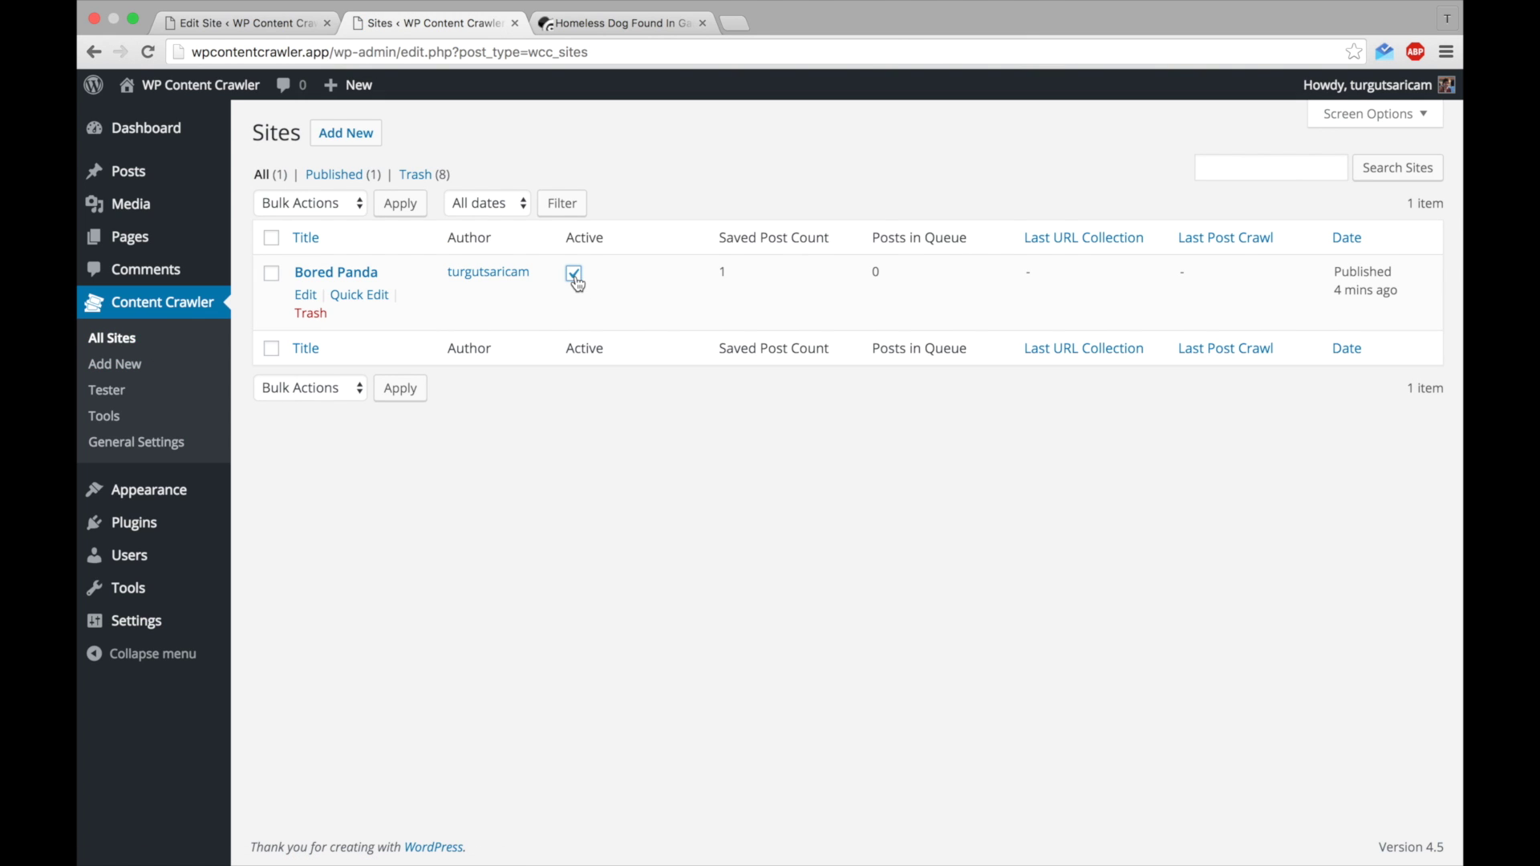
# Step: Tick the Active checkbox in the Bored Panda row of All Sites
pyautogui.click(646, 305)
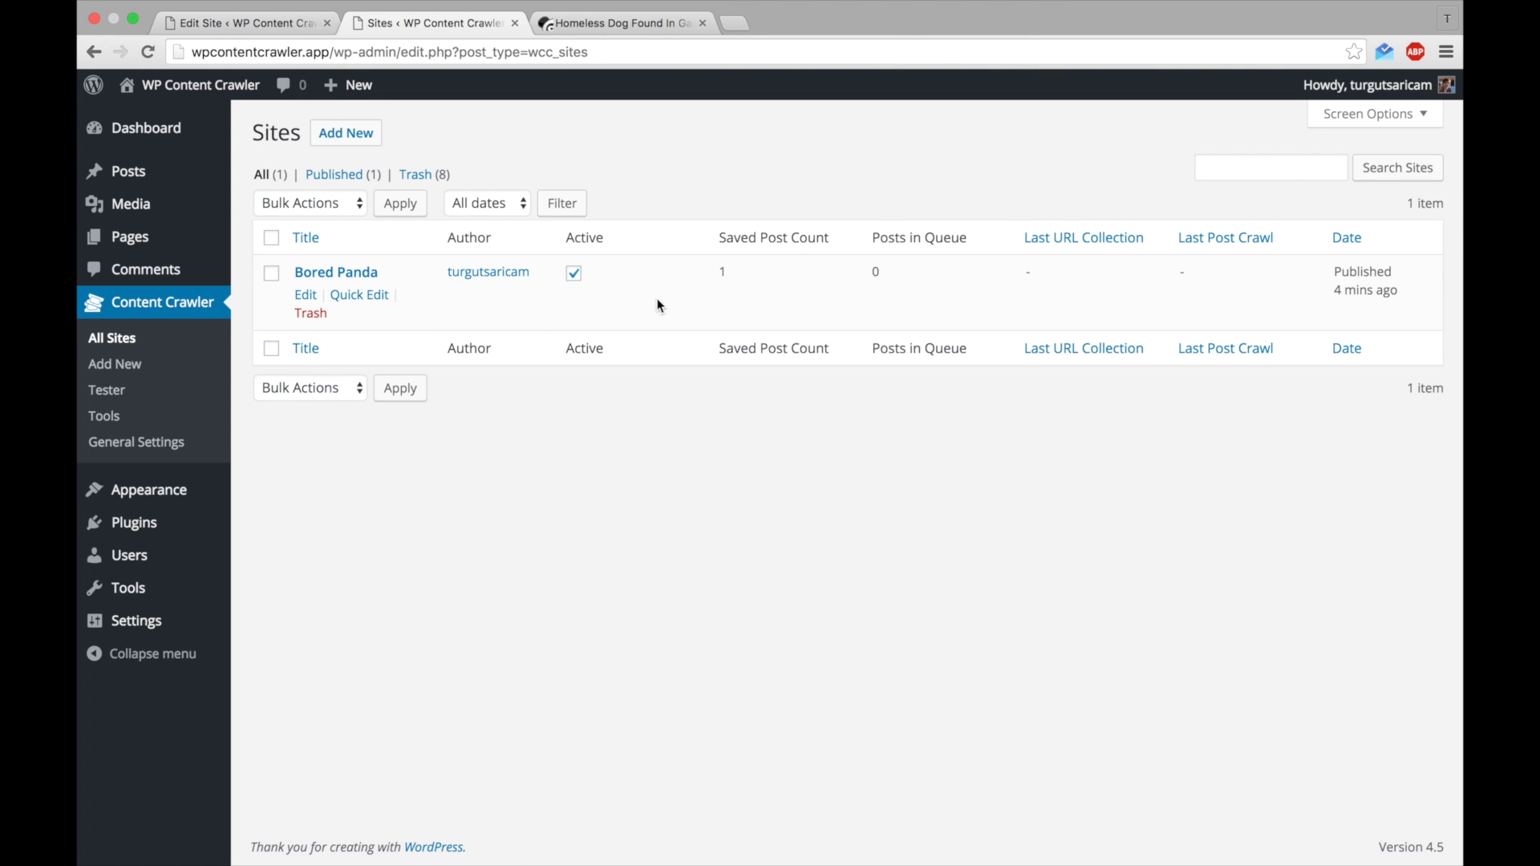